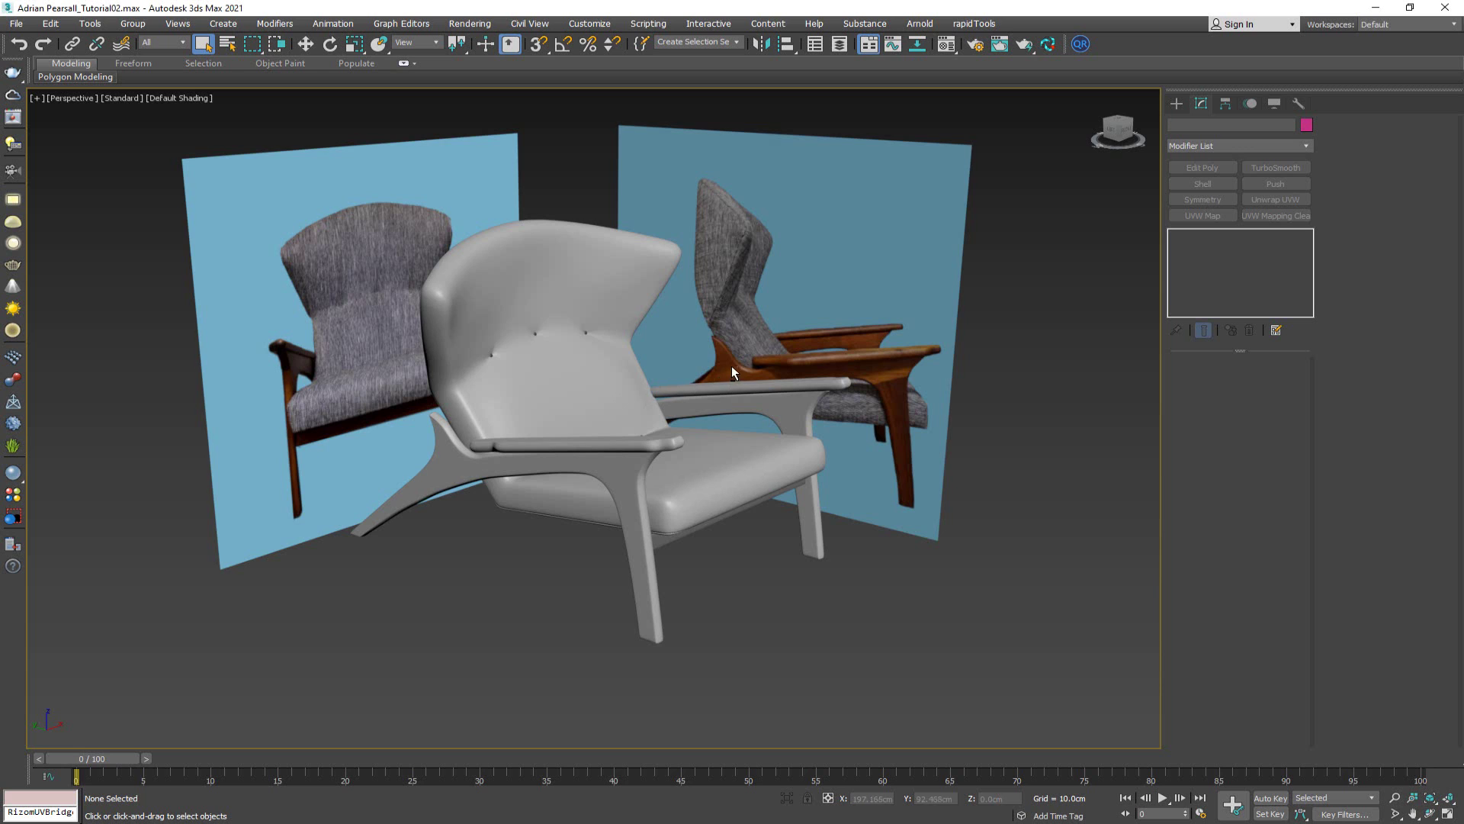
Examine the armchair model against the front and side reference images from several angles
alt+middle_drag(731, 367, 682, 379)
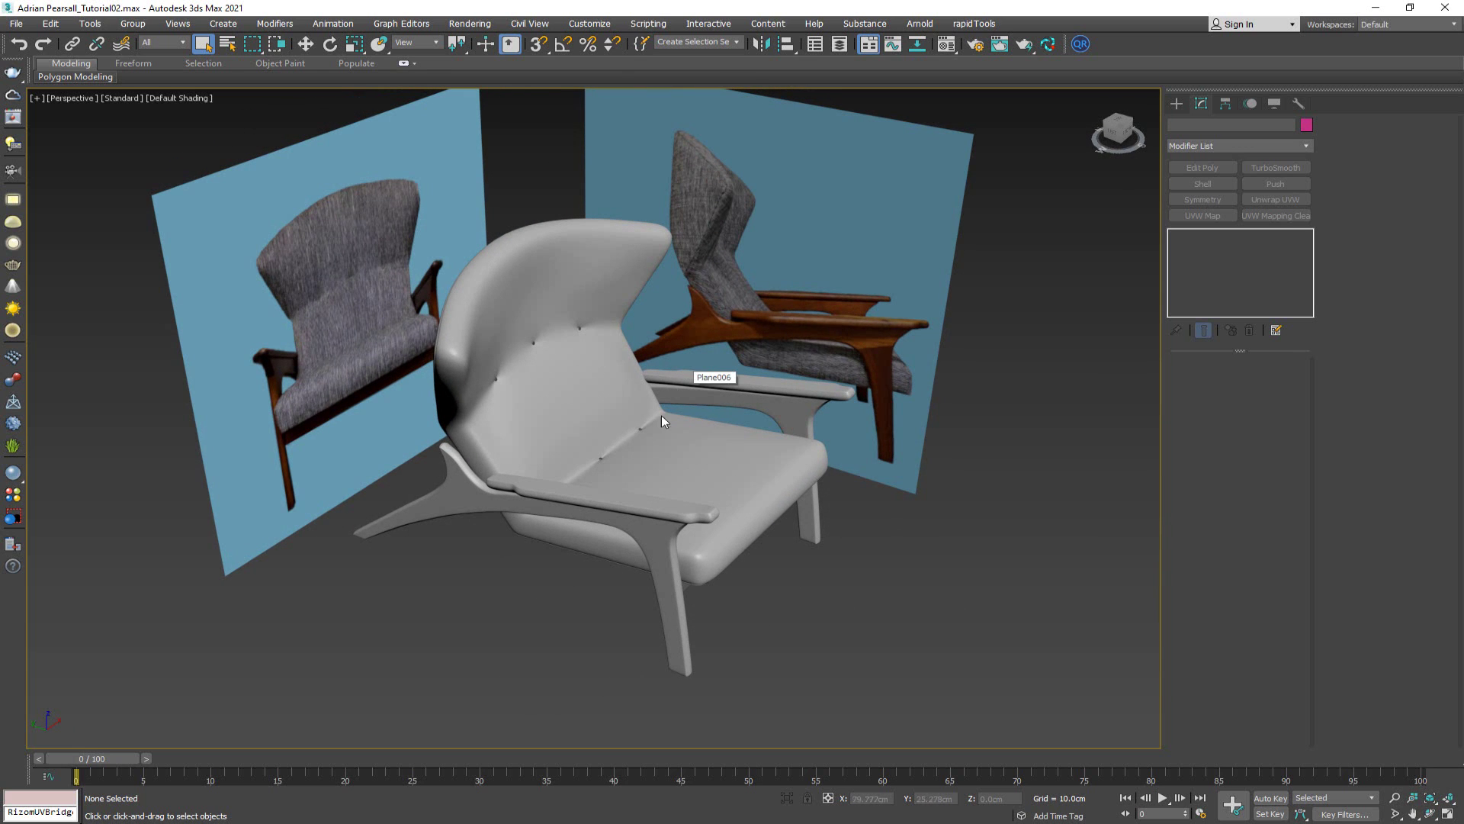
scroll(616, 463, up, 5)
scroll(615, 461, down, 5)
alt+middle_drag(615, 461, 660, 403)
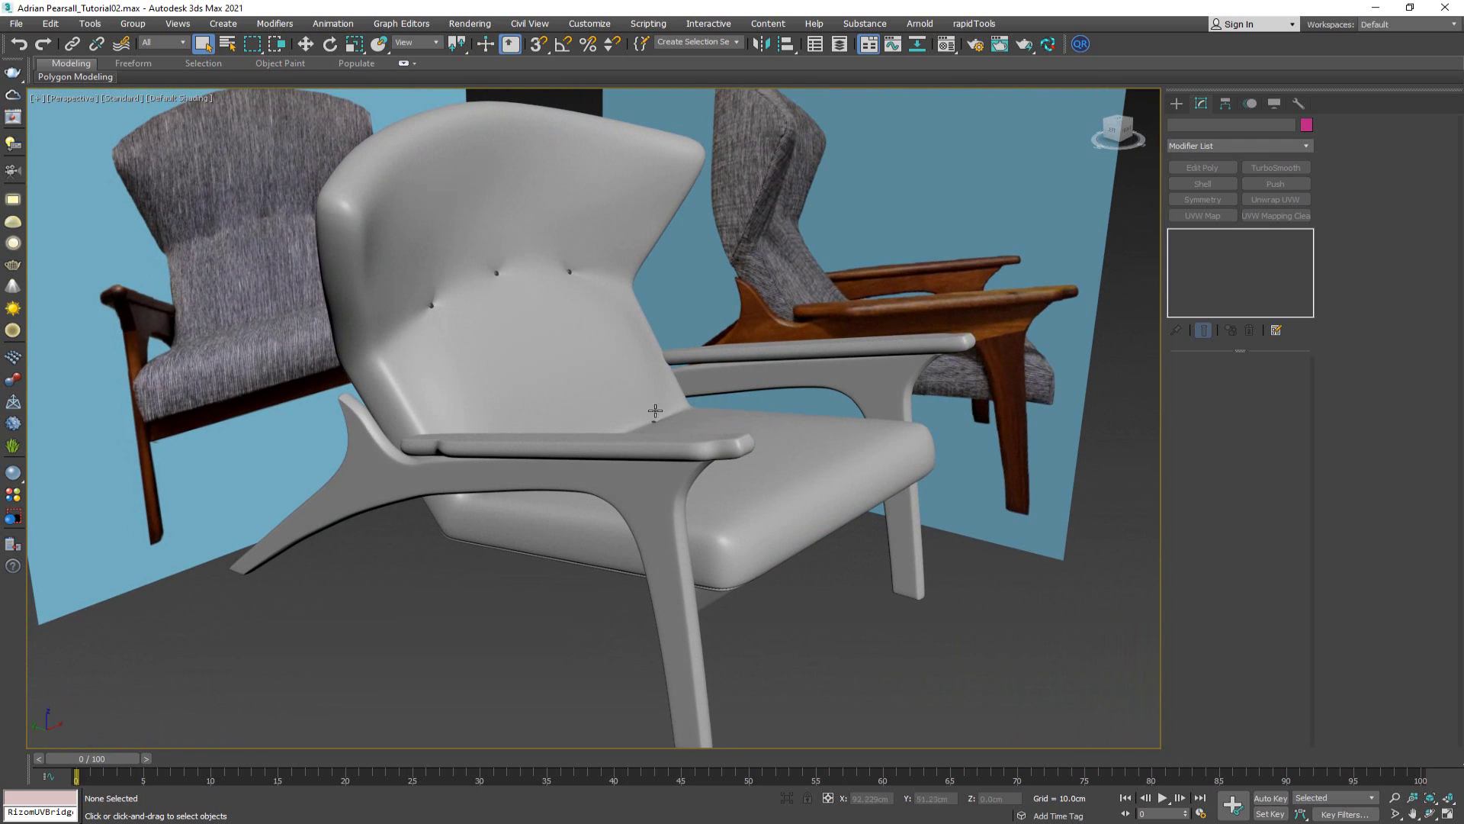
scroll(699, 400, down, 4)
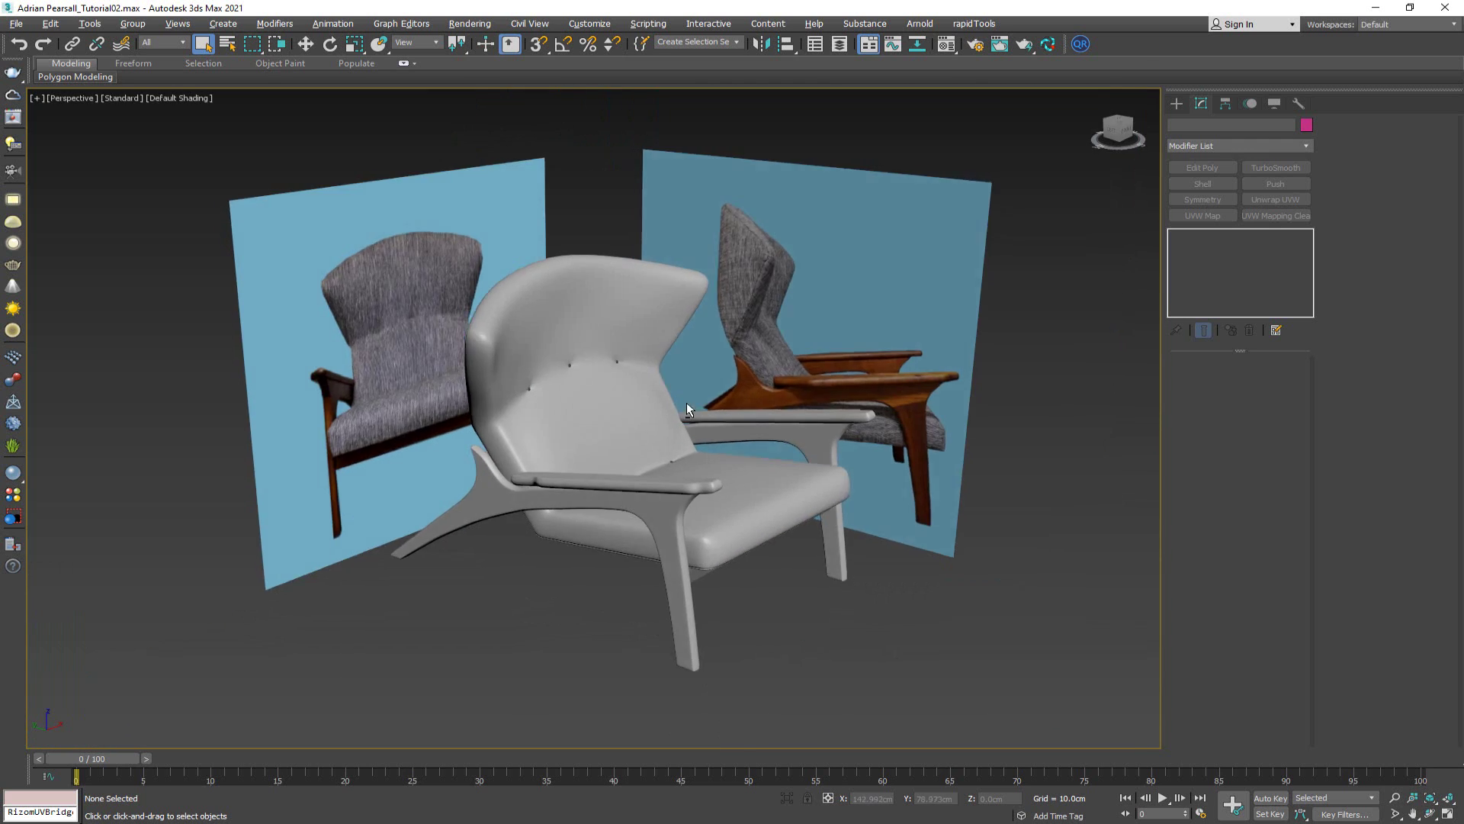
mouse_move(684, 401)
alt+middle_down()
mouse_move(639, 403)
mouse_move(709, 403)
alt+middle_up()
scroll(639, 403, up, 1)
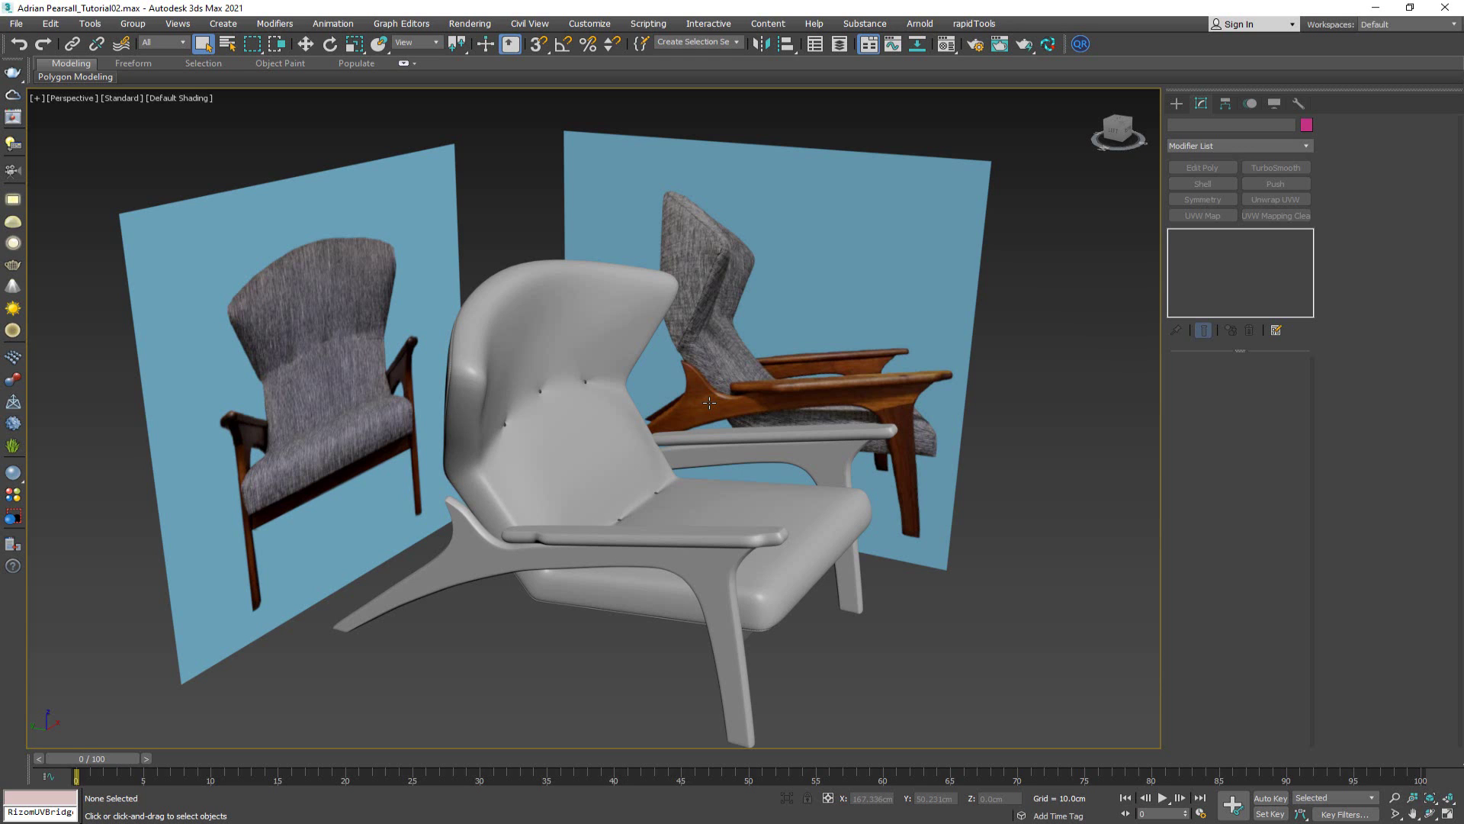
alt+middle_drag(711, 408, 529, 344)
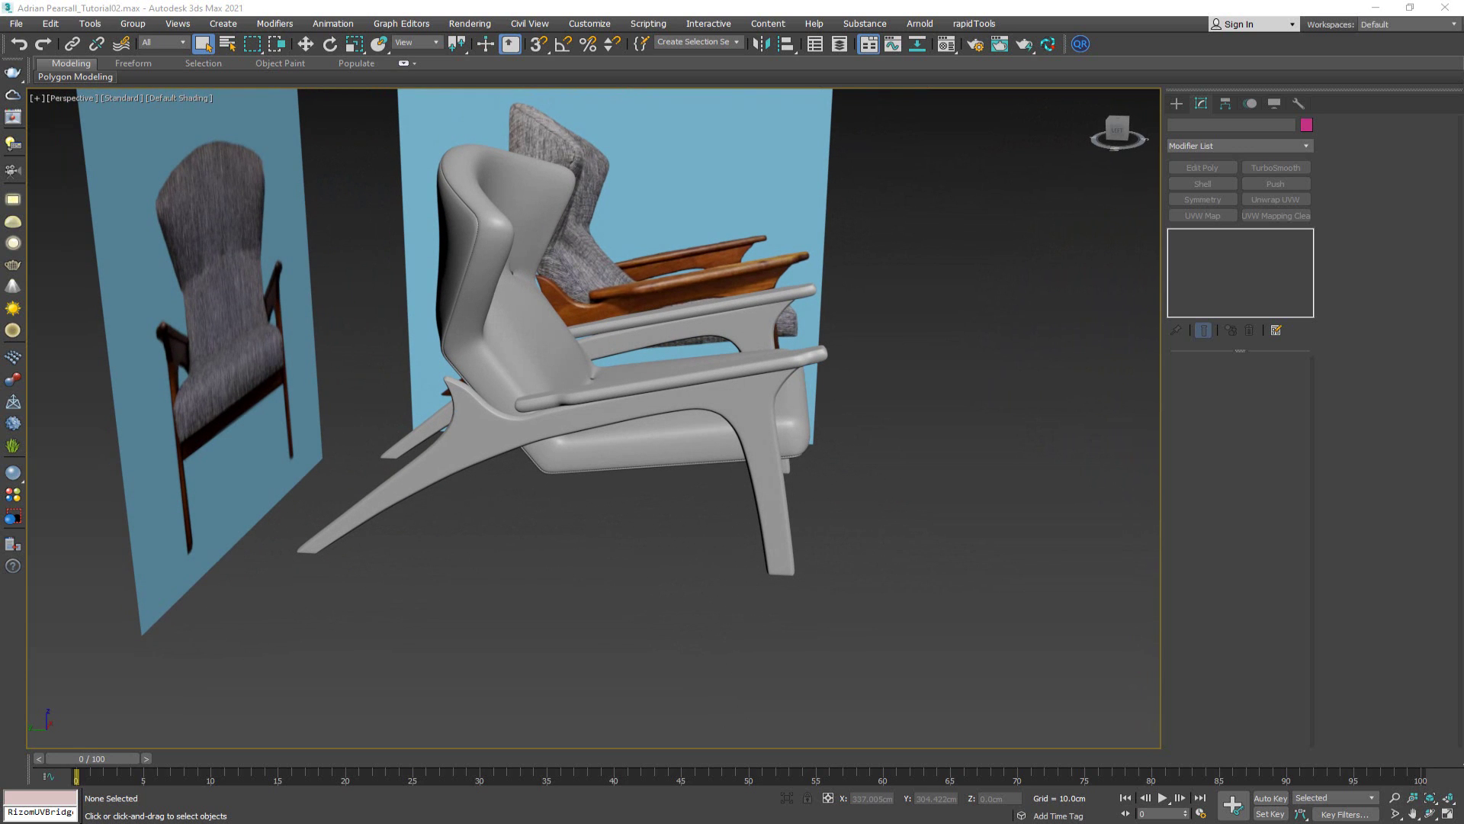
alt+middle_drag(630, 369, 573, 385)
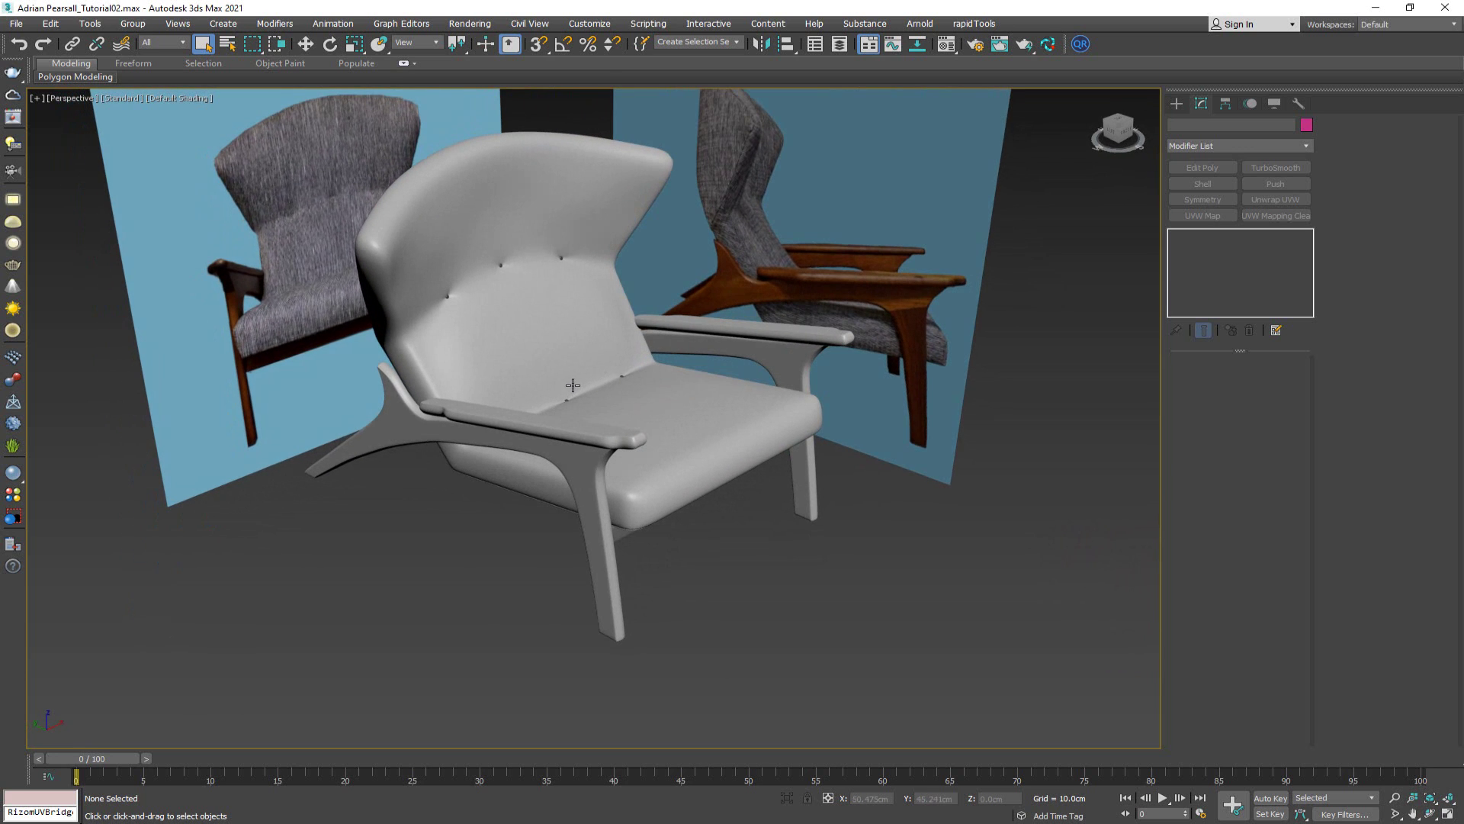
Select the chair's upholstery to review its modifier stack and inspect the chair from the side
click(542, 342)
middle_drag(585, 355, 522, 350)
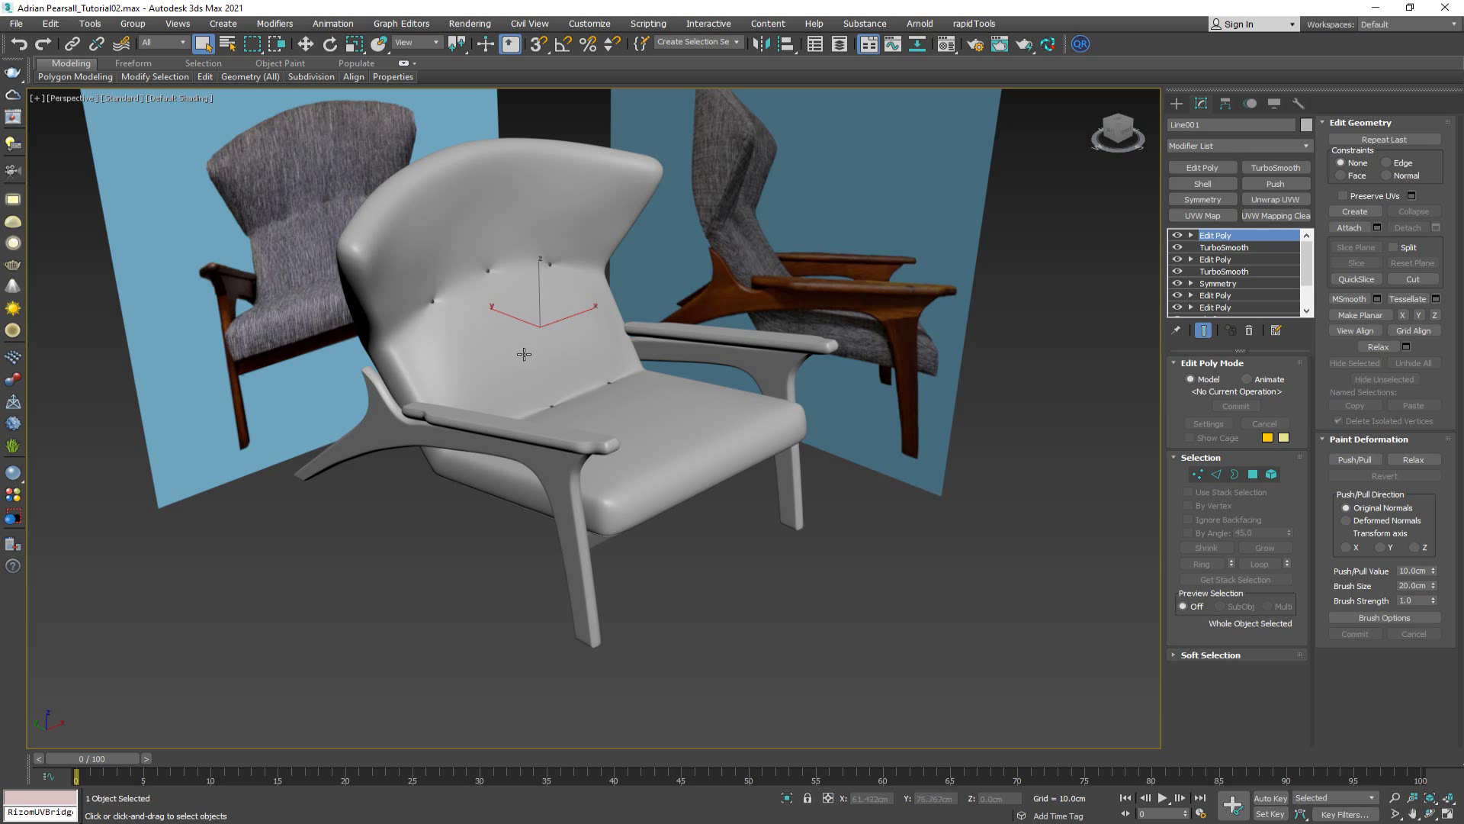
mouse_move(513, 355)
alt+middle_down()
mouse_move(558, 335)
mouse_move(500, 344)
alt+middle_up()
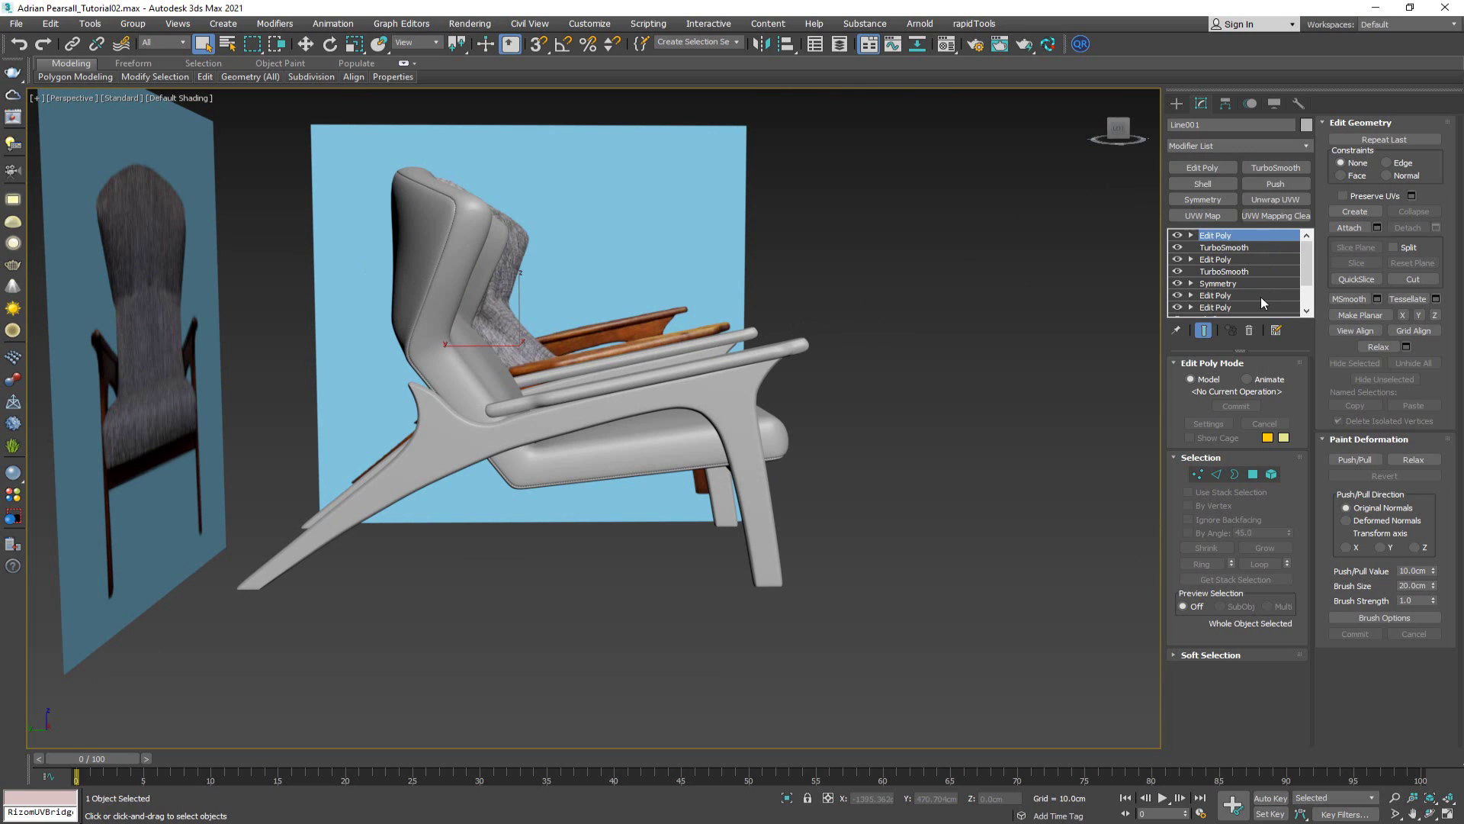
drag(935, 303, 186, 665)
drag(992, 355, 963, 355)
Select both wooden side frames, both armrests and the rear crossbar, with edged faces displayed
click(434, 440)
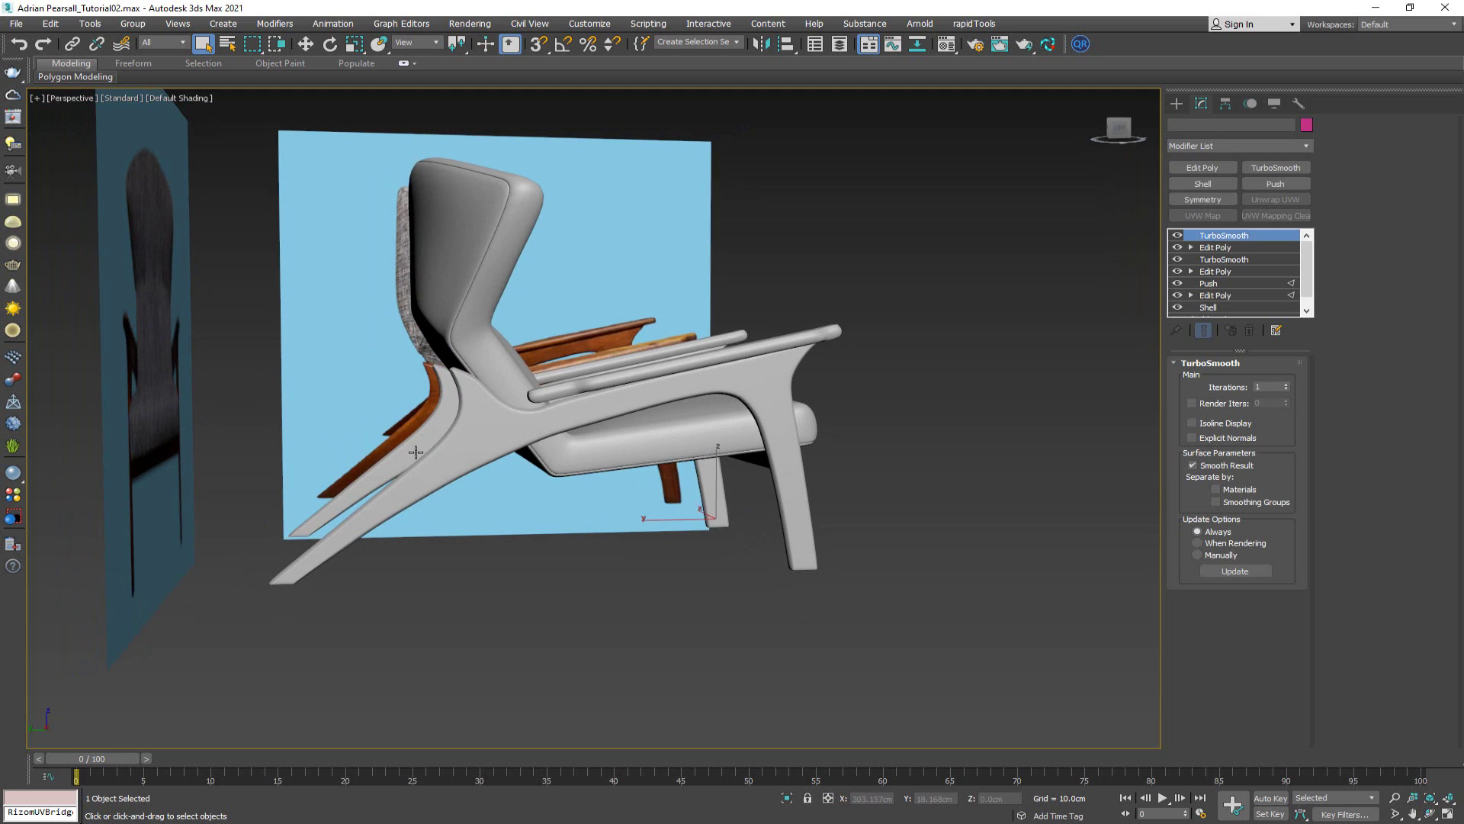
scroll(434, 440, up, 6)
ctrl+click(685, 337)
scroll(737, 334, down, 5)
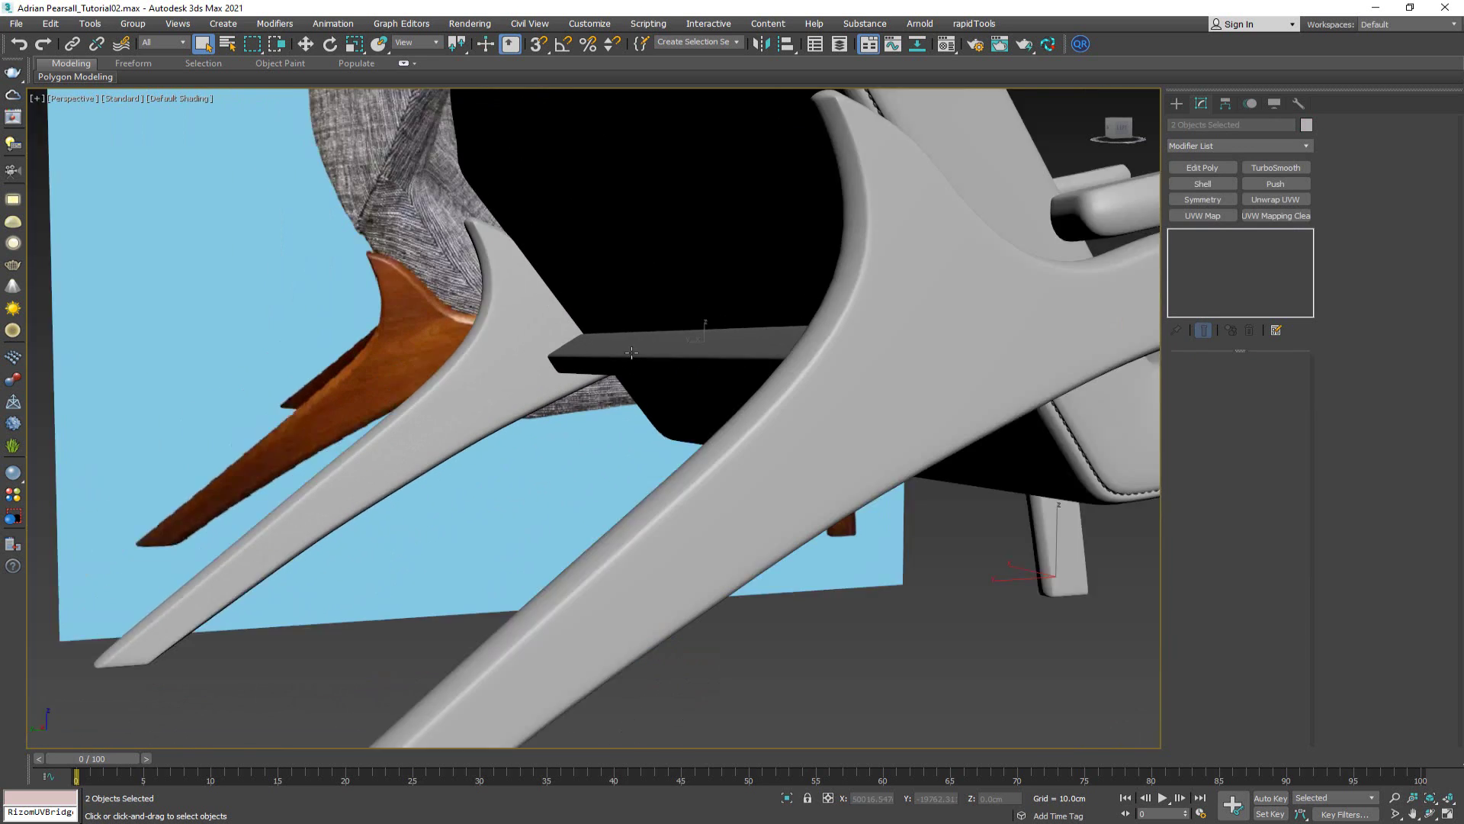
ctrl+click(720, 391)
middle_drag(854, 348, 463, 413)
ctrl+click(596, 307)
ctrl+click(606, 291)
key(F4)
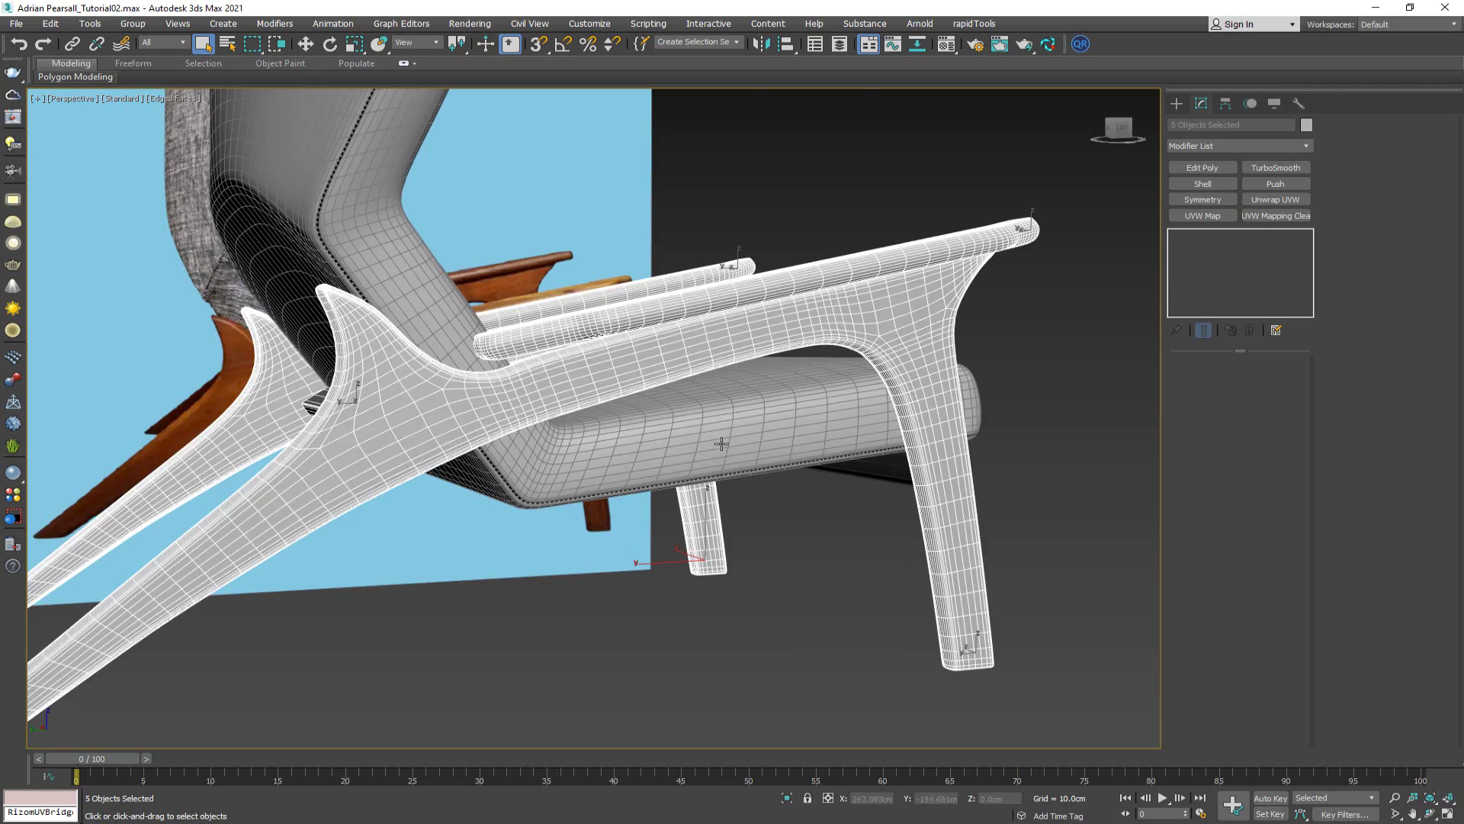
Add the front crossbar to the selection and isolate the selected wooden frame parts
alt+middle_drag(725, 437, 812, 429)
ctrl+click(812, 429)
alt+middle_drag(547, 374, 503, 400)
key(alt+q)
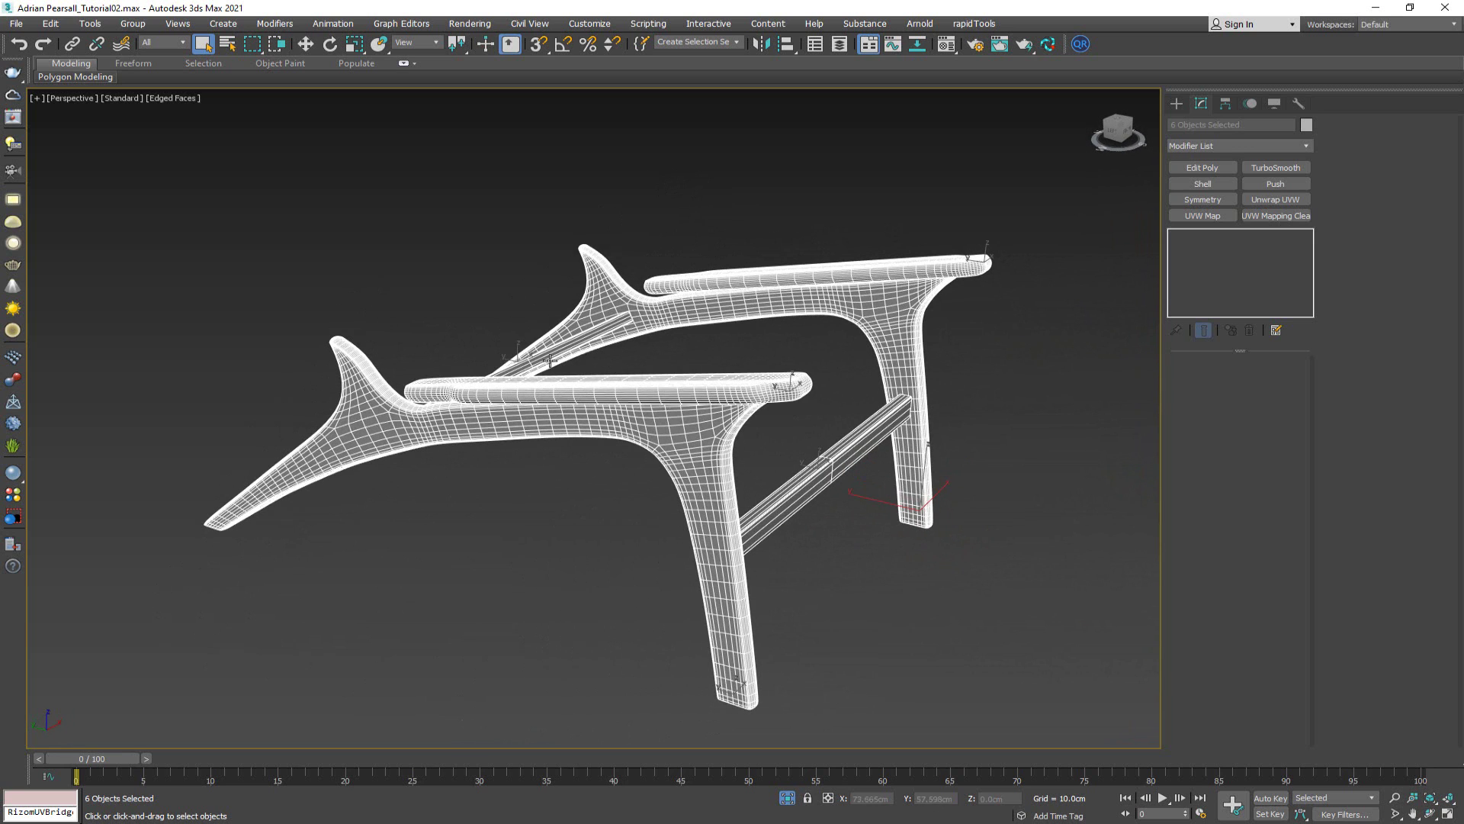
Convert the six selected frame parts to Editable Poly
right_click(772, 315)
mouse_move(746, 468)
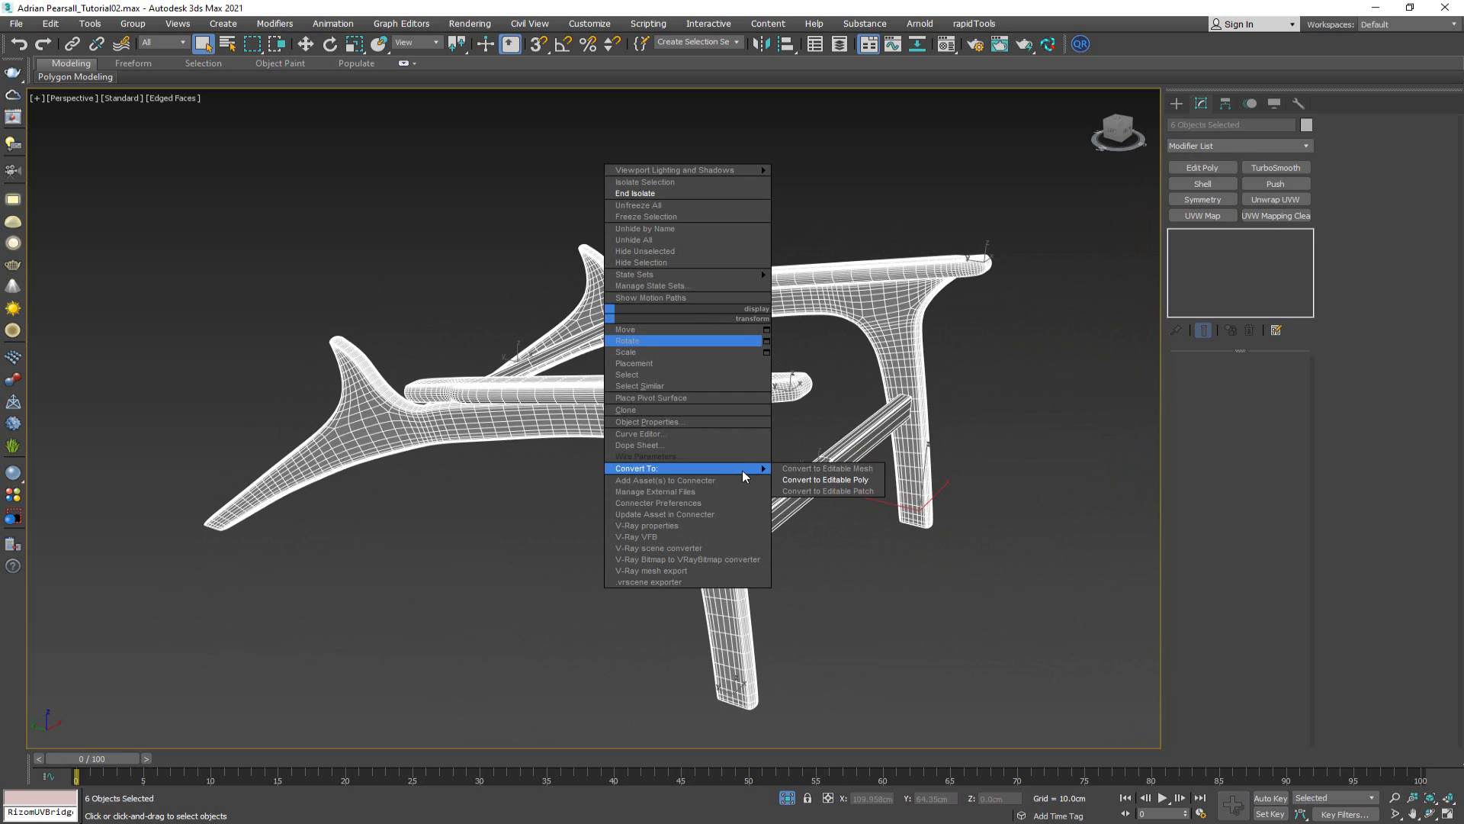
click(834, 482)
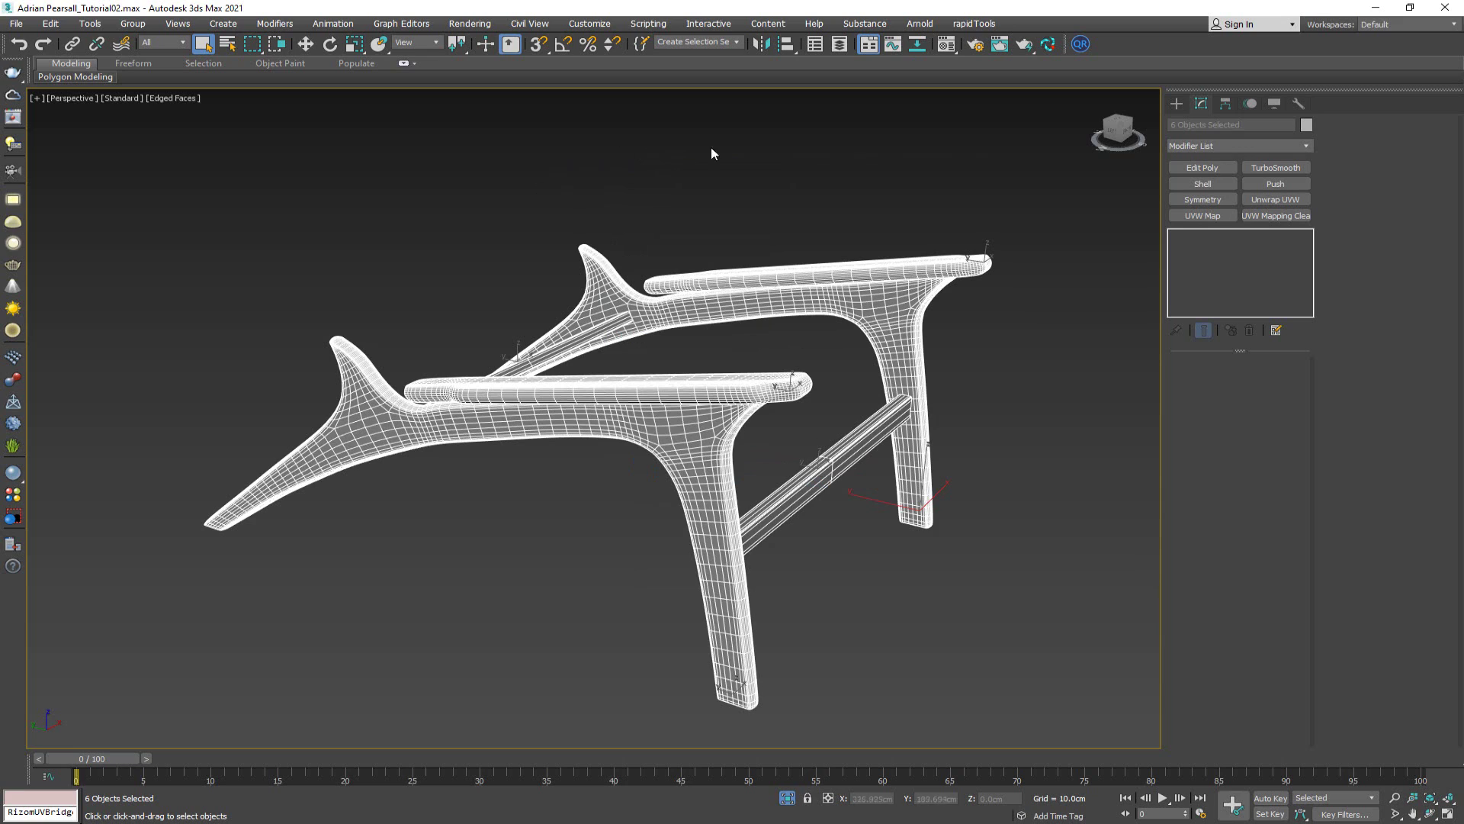
Send the selected frame parts to RizomUV through RizomUV Bridge in New mode
click(1050, 50)
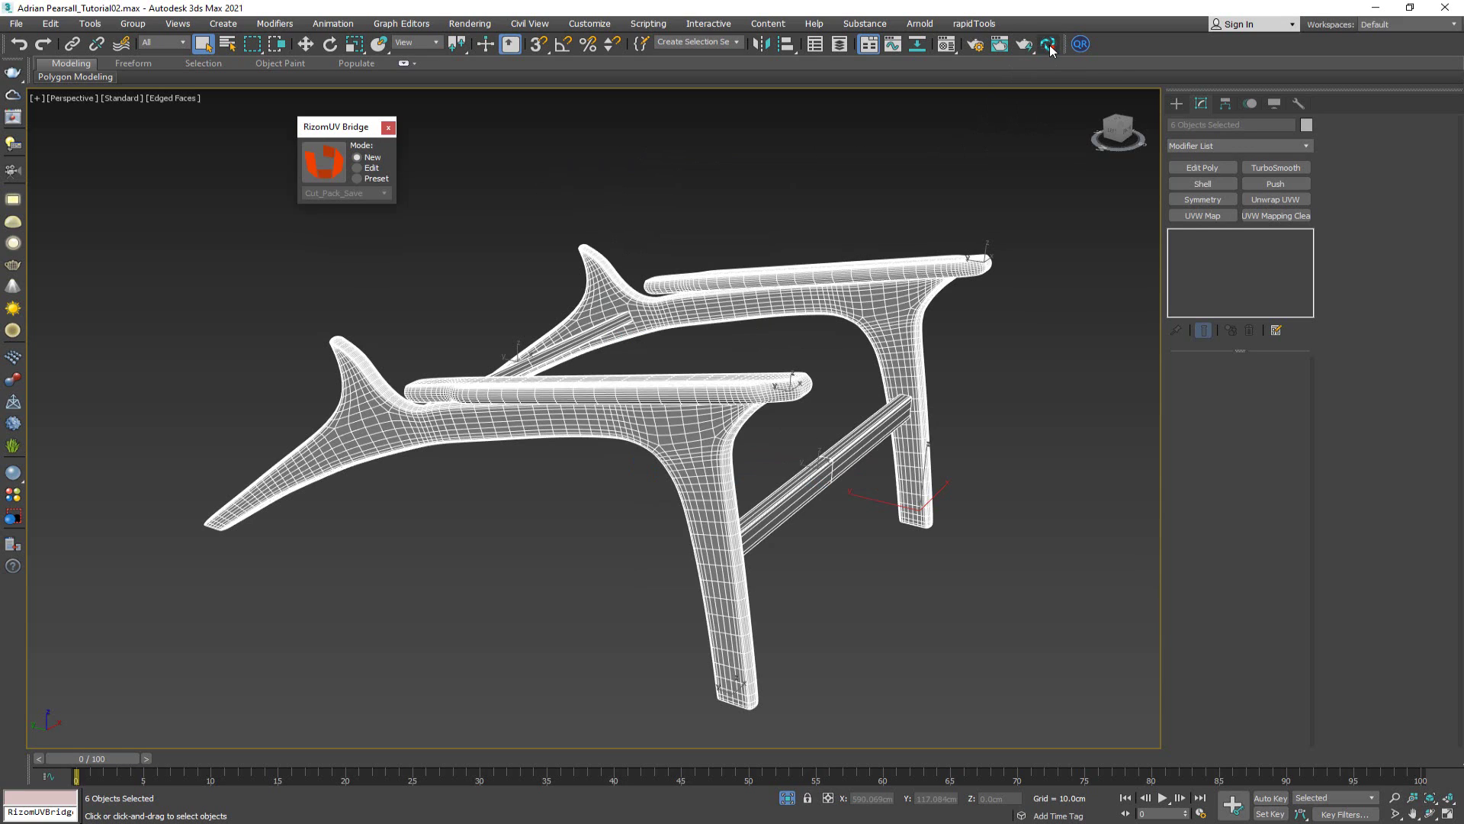
drag(336, 135, 396, 137)
click(390, 153)
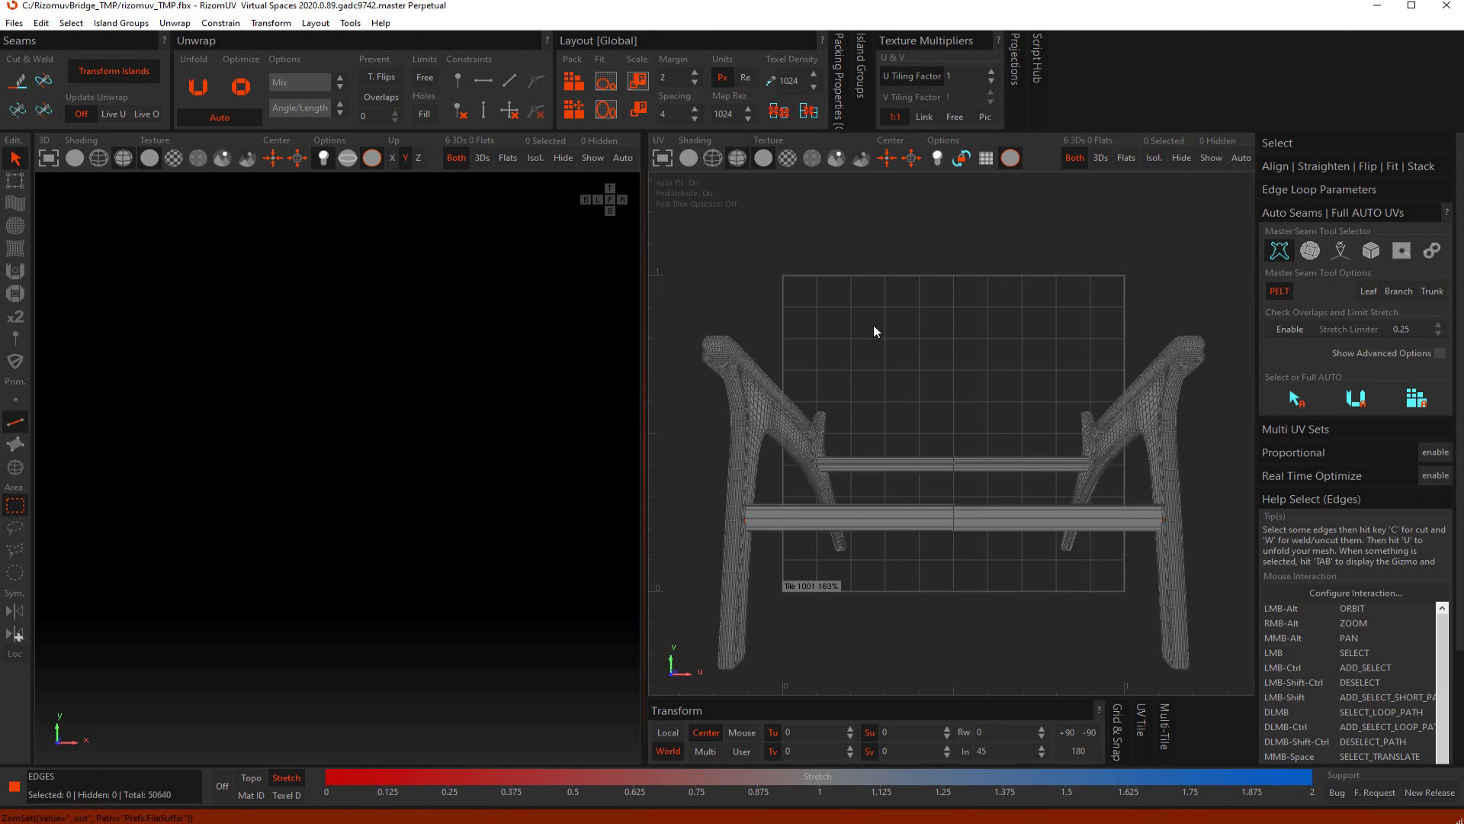
Isolate the island of one side frame, leaving the armrests, crossbars and other side frame hidden
key(f)
alt+drag(364, 314, 330, 339)
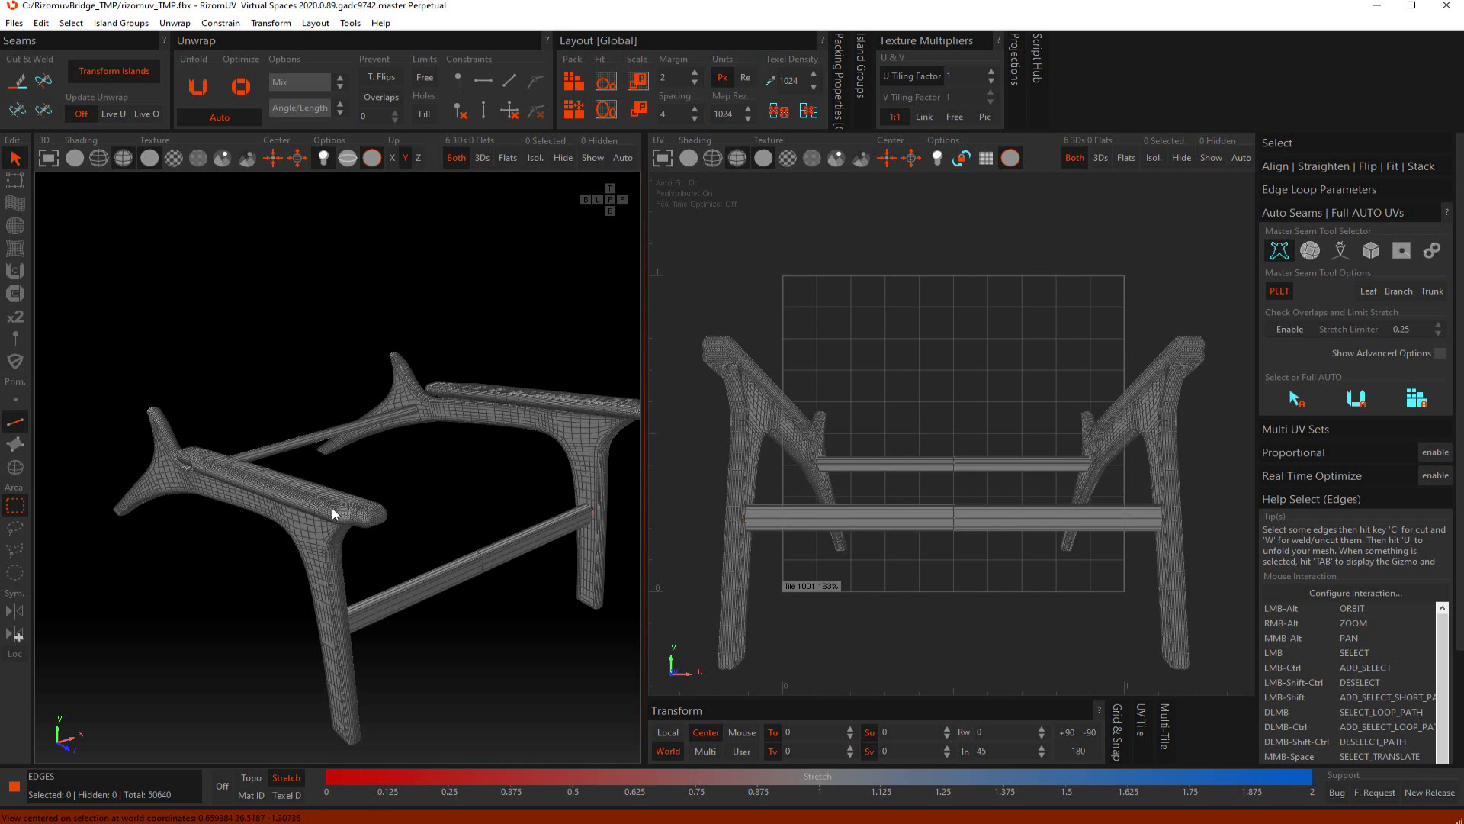
scroll(331, 514, up, 5)
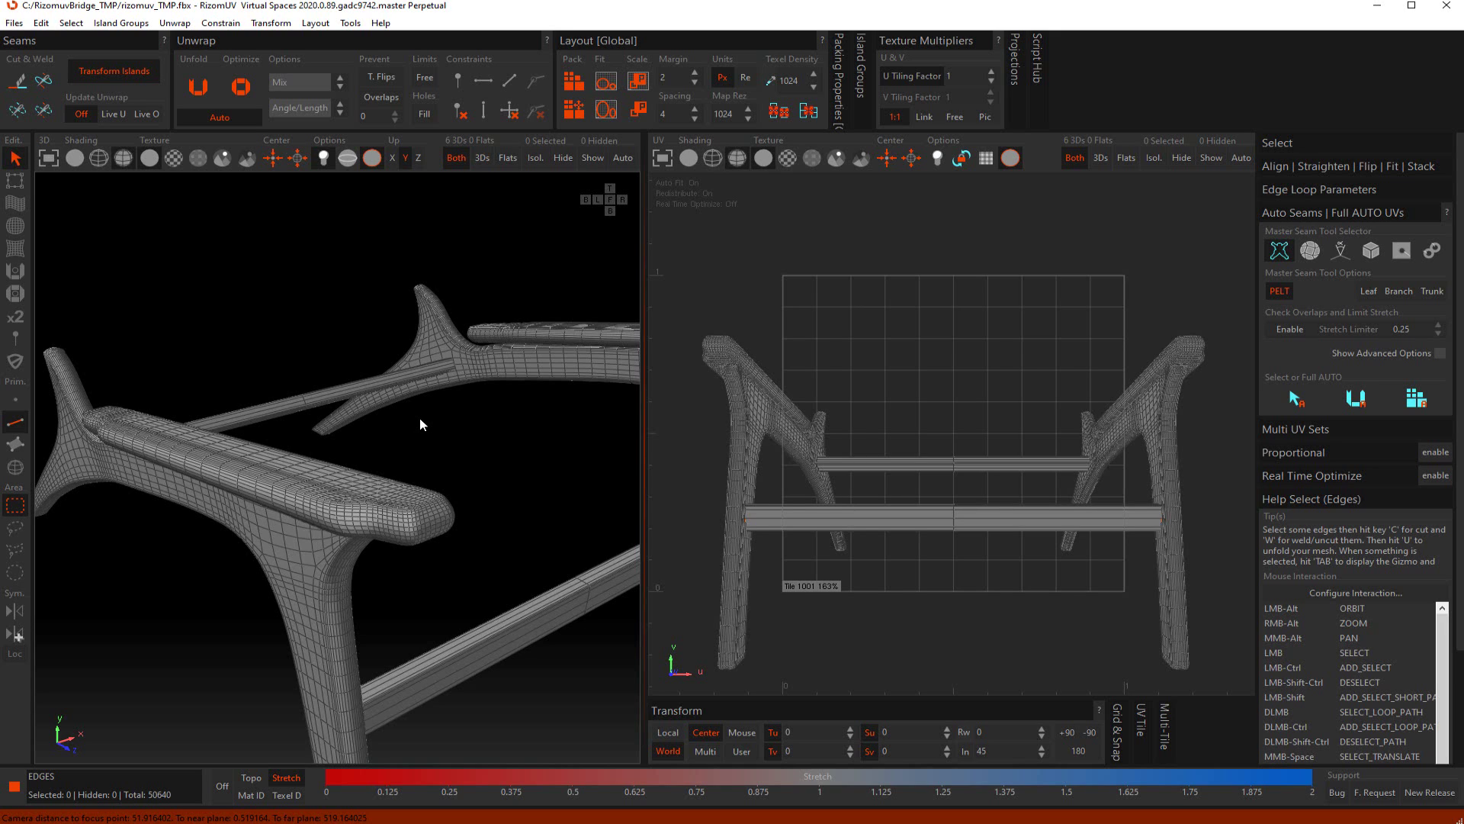
scroll(377, 342, up, 5)
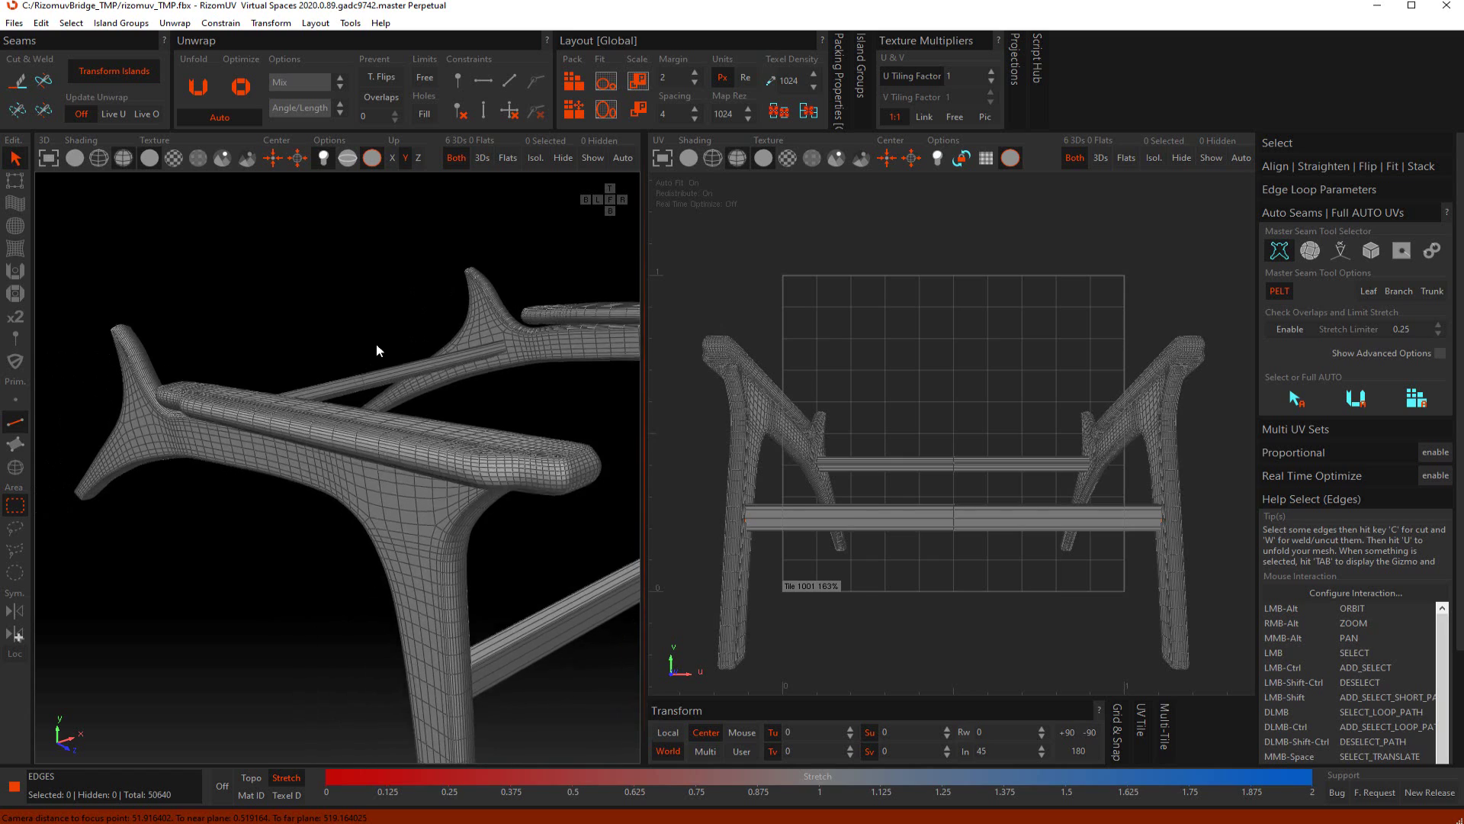
alt+drag(378, 340, 336, 369)
key(F4)
click(344, 405)
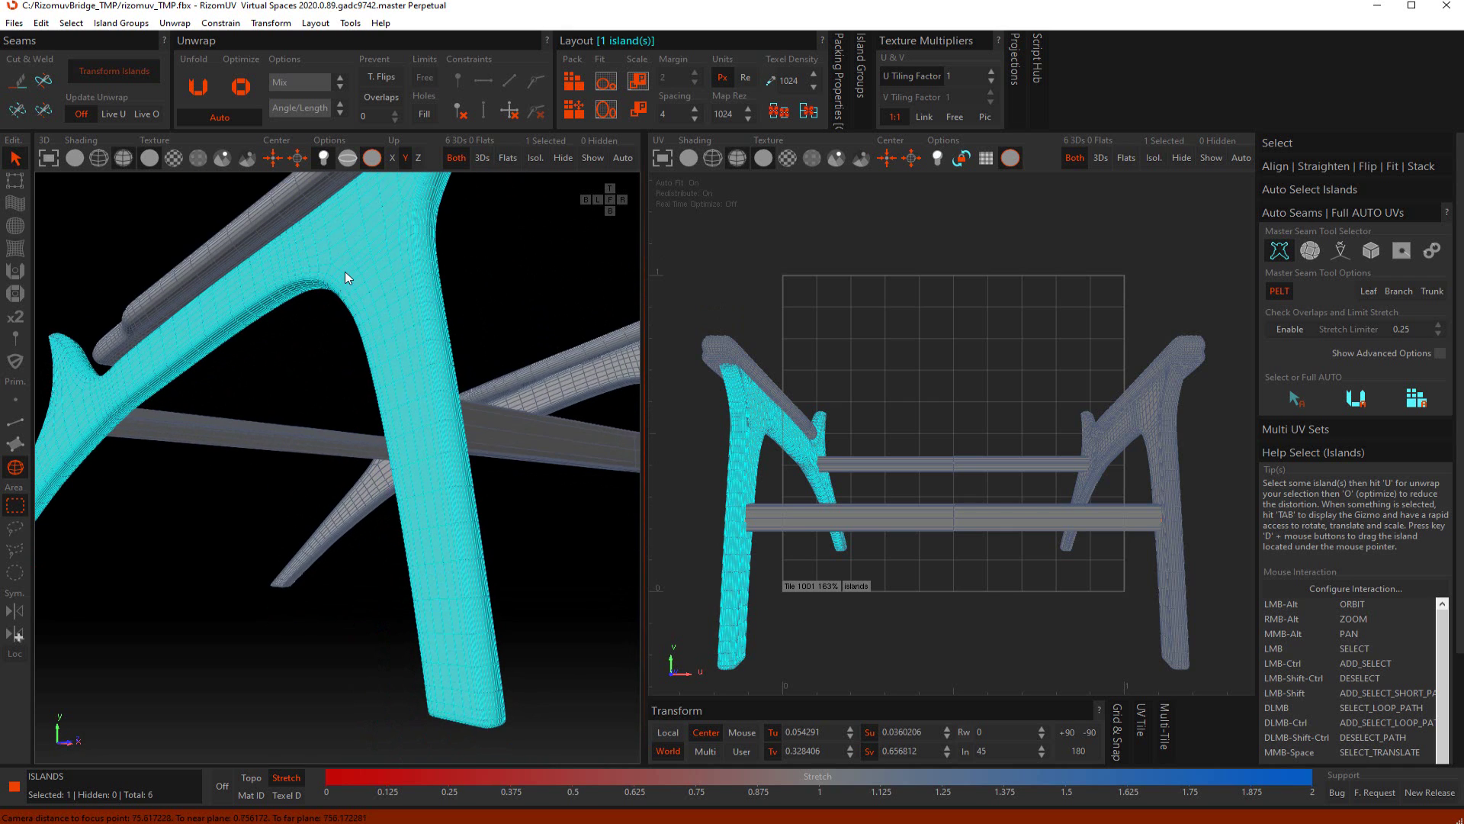
alt+drag(346, 277, 496, 206)
click(535, 157)
click(519, 366)
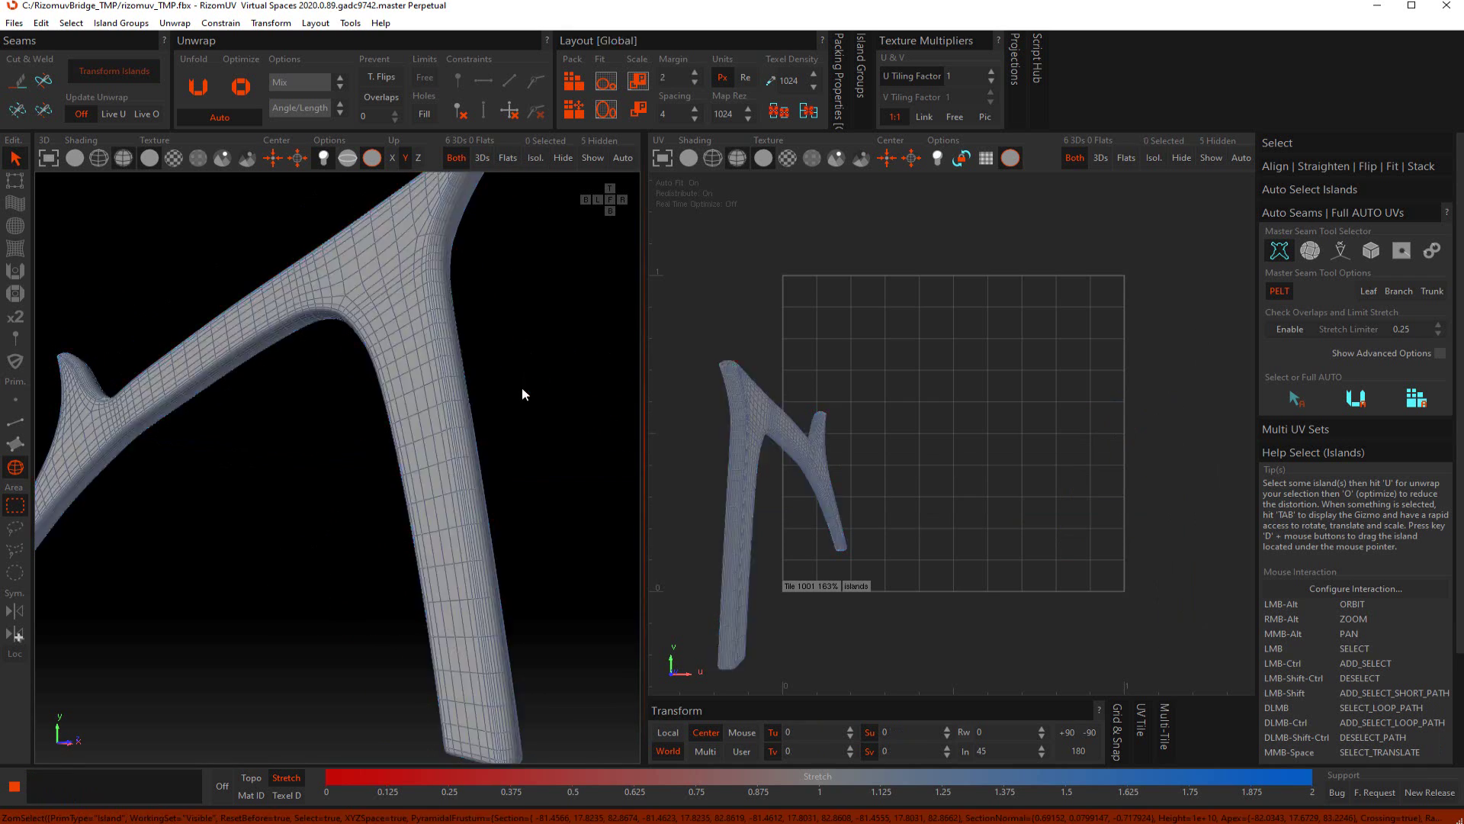
Select the edge loops around the sole of the side frame's front foot and cut them as a seam
alt+drag(516, 392, 457, 350)
alt+middle_drag(456, 397, 452, 336)
mouse_move(452, 336)
alt+right_down()
mouse_move(454, 373)
mouse_move(437, 346)
alt+right_up()
key(F2)
double_click(406, 338)
ctrl+double_click(405, 341)
alt+drag(405, 340, 265, 351)
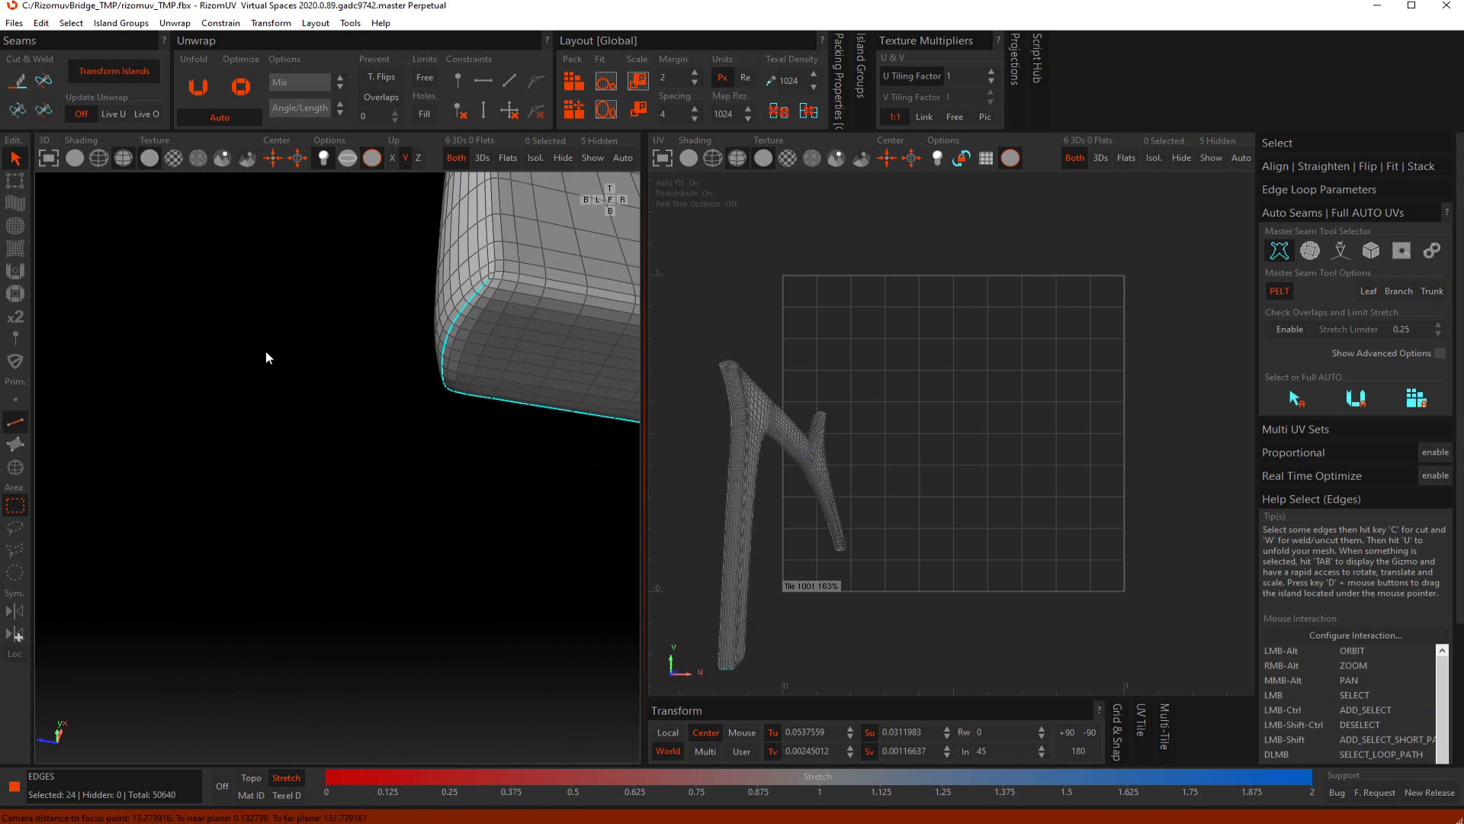
ctrl+double_click(529, 282)
alt+drag(576, 296, 316, 246)
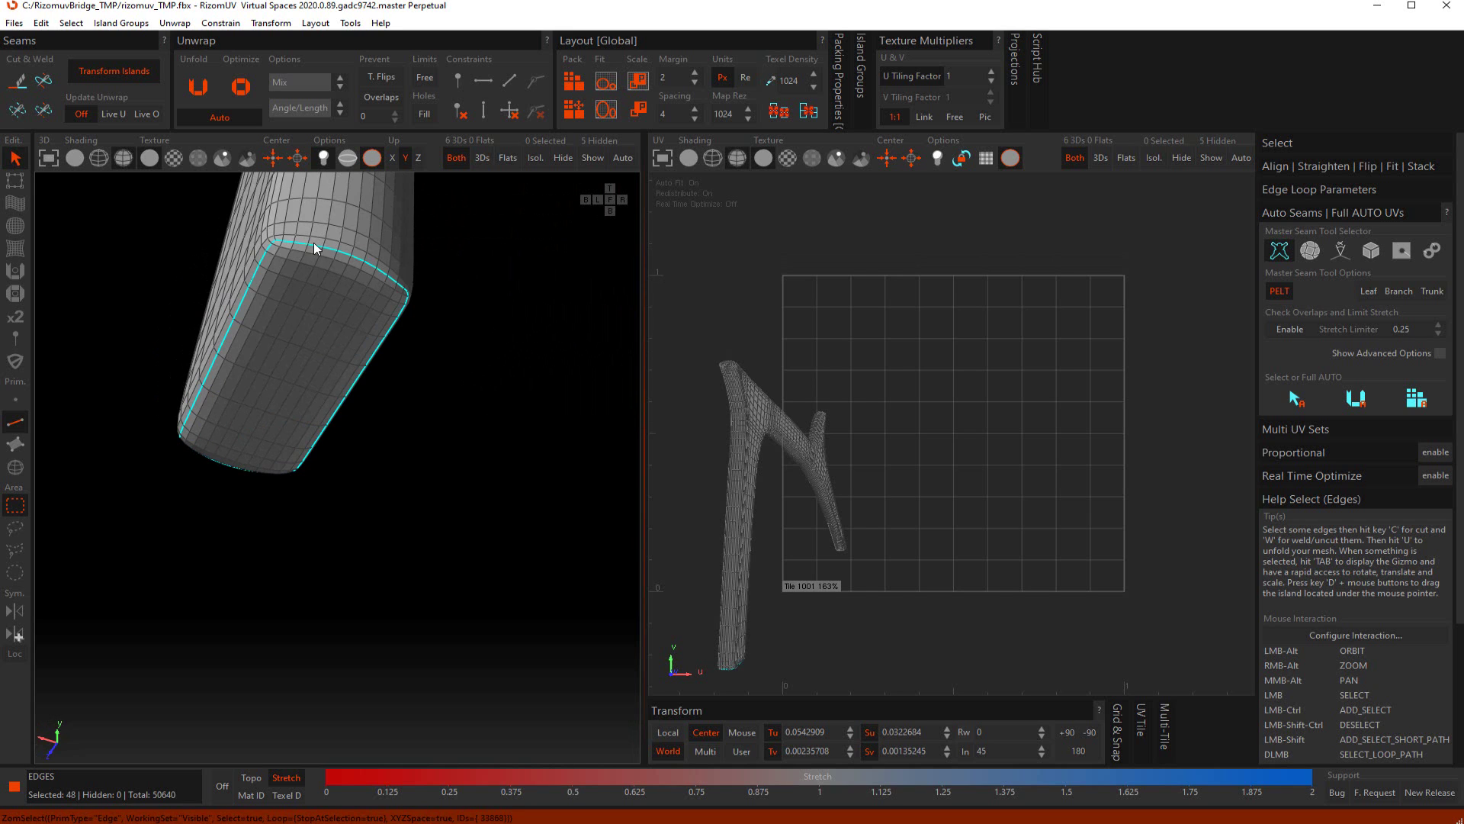
key(c)
Select the edge loops along two adjoining sides of the rear foot's sole
alt+right_drag(392, 353, 382, 99)
alt+middle_drag(382, 244, 451, 359)
alt+right_drag(451, 358, 473, 496)
alt+middle_drag(473, 496, 456, 456)
alt+drag(457, 462, 437, 446)
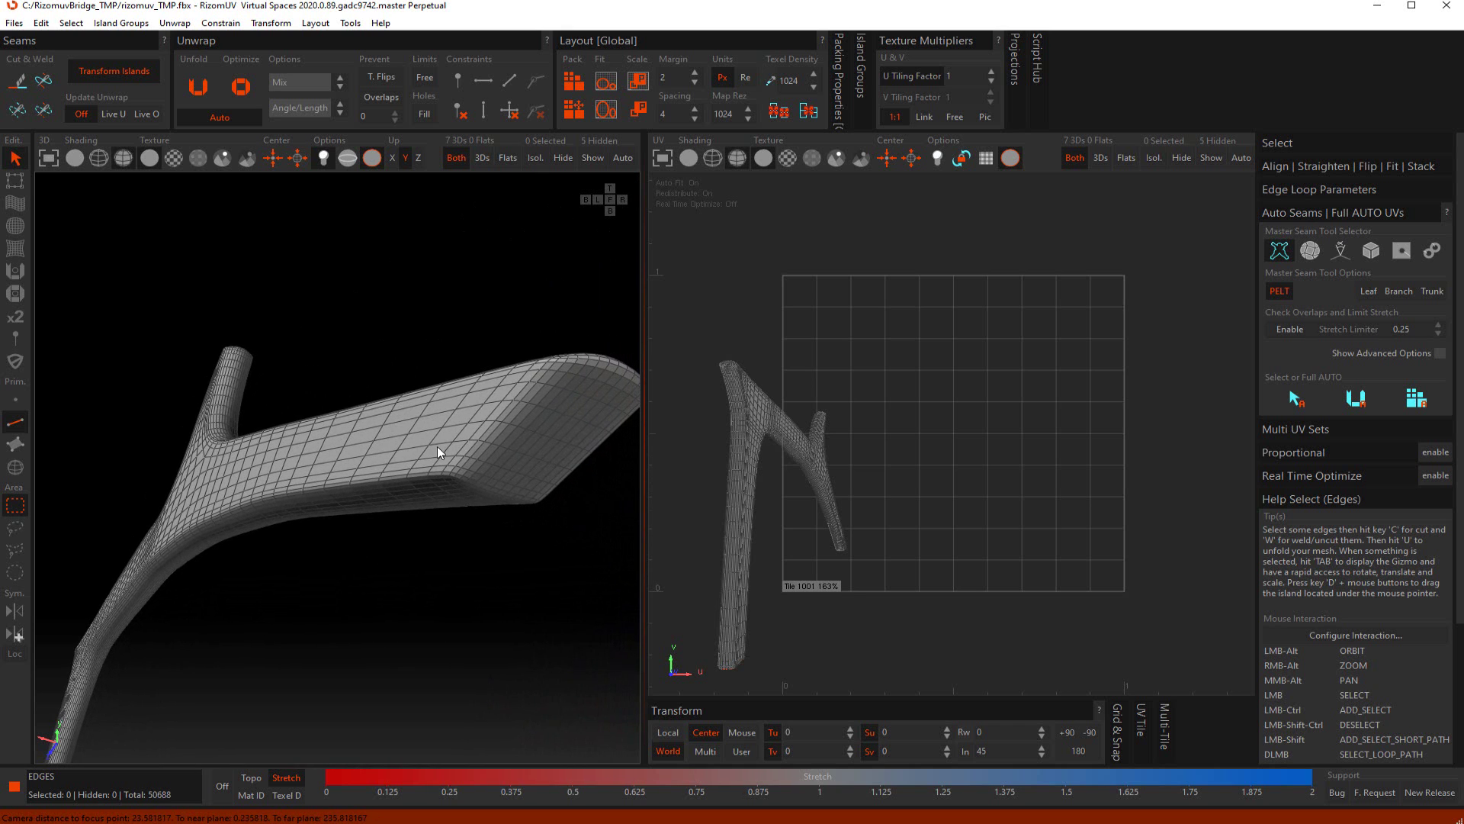
double_click(519, 411)
alt+drag(493, 401, 666, 420)
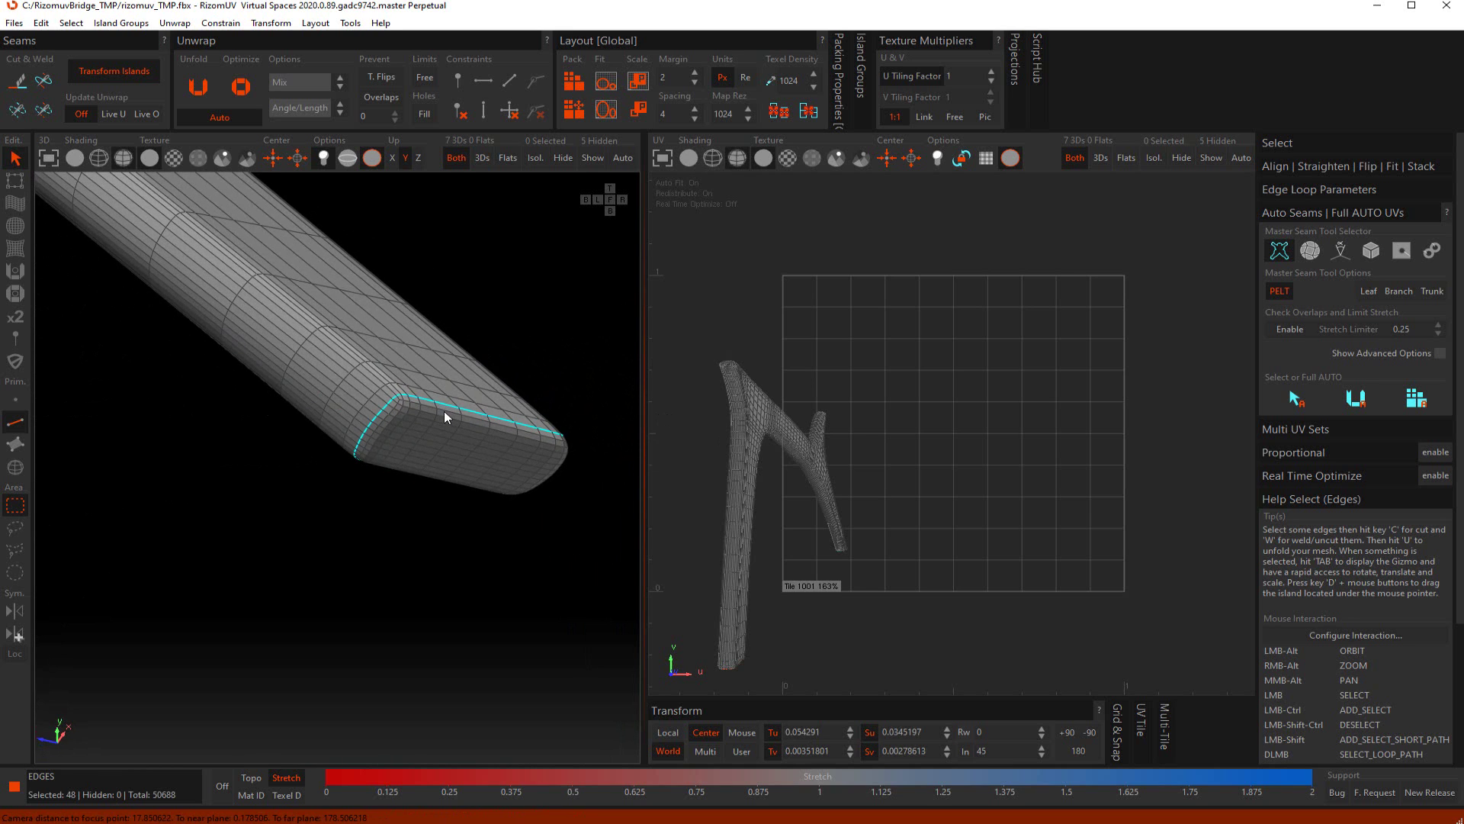
double_click(420, 410)
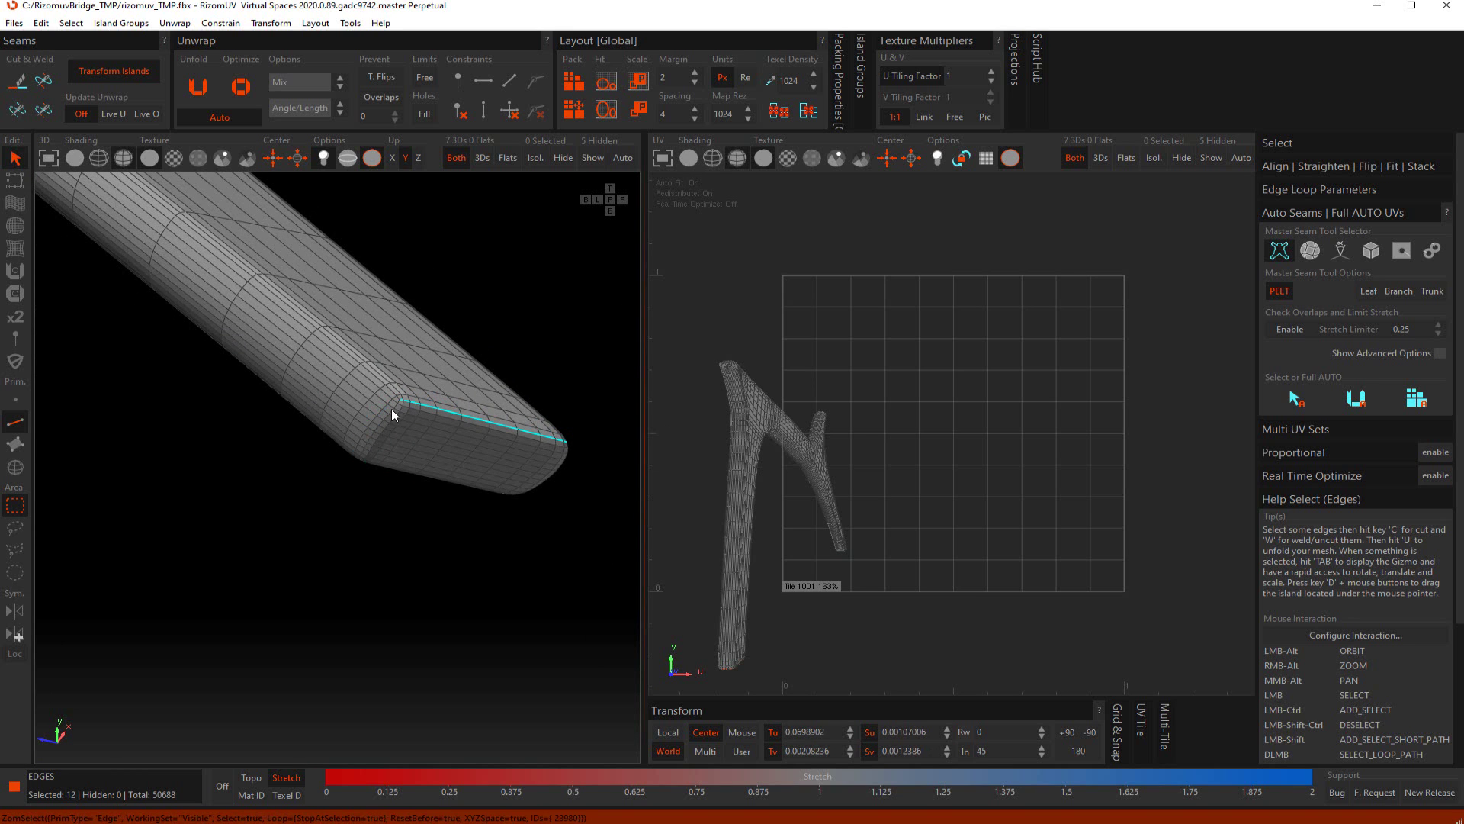
ctrl+click(392, 409)
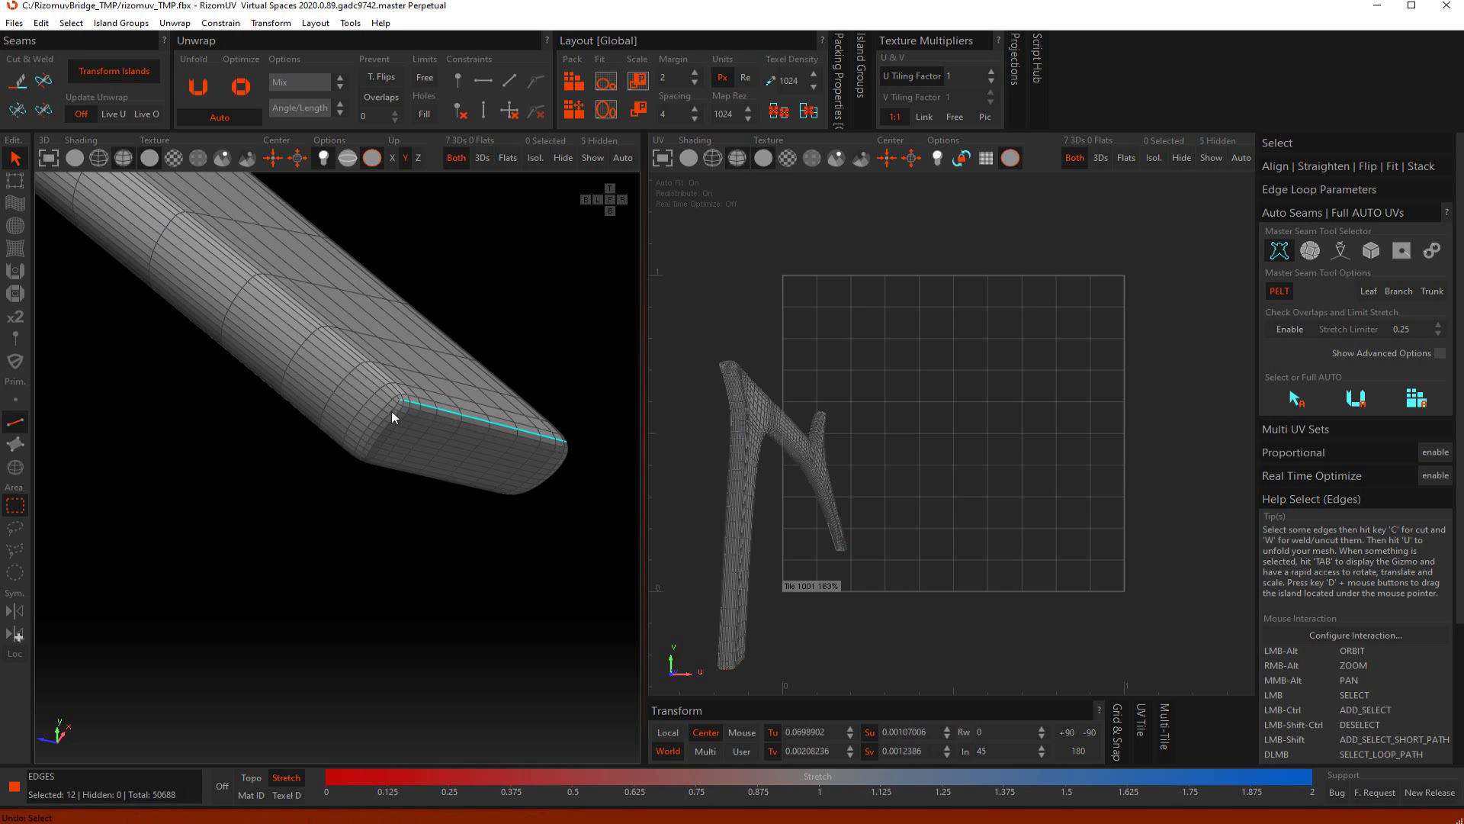
ctrl+double_click(392, 410)
alt+drag(392, 411, 329, 404)
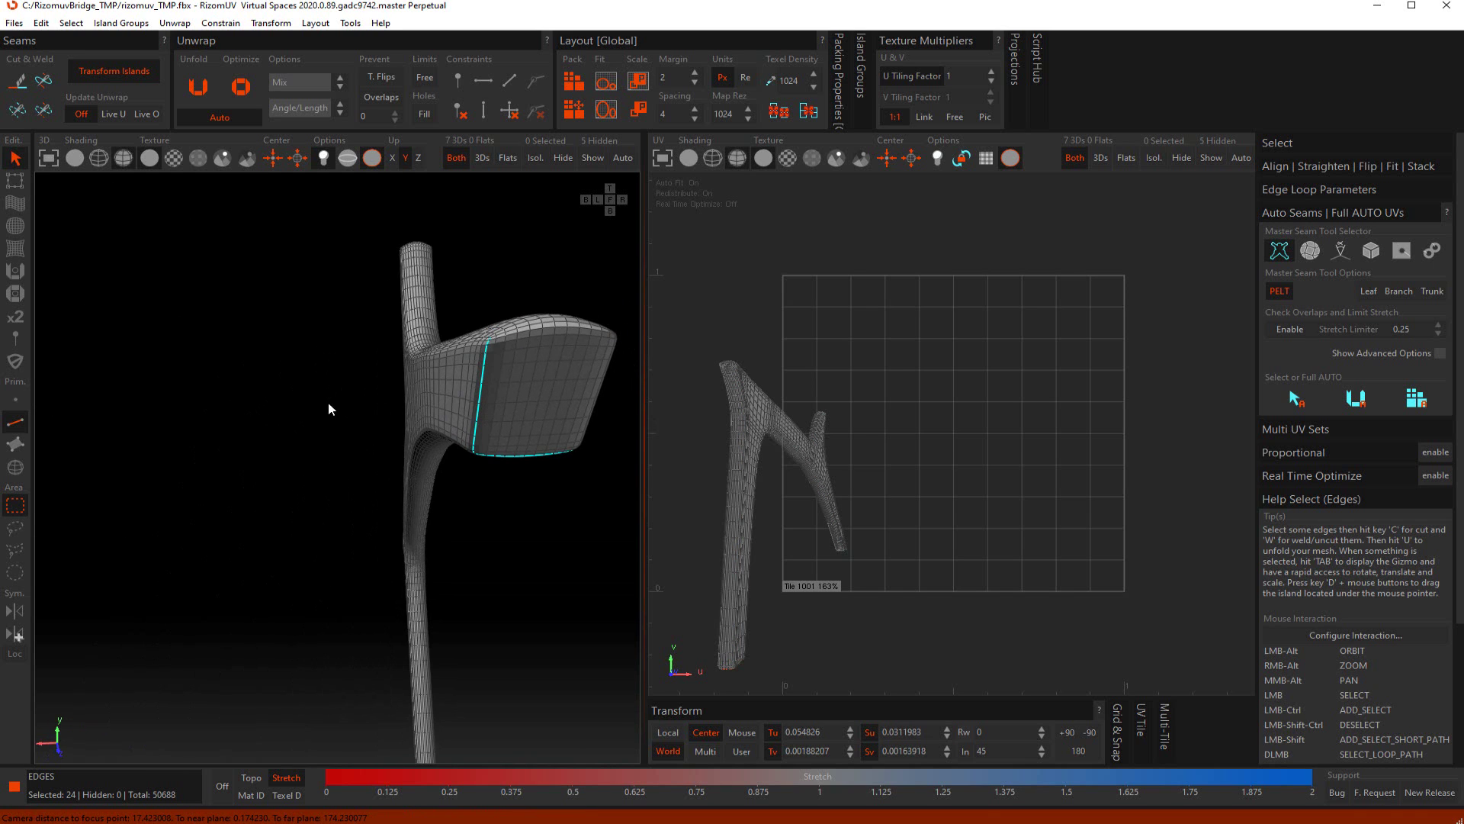
Add the remaining edge loops around the rear foot's sole to the selection and cut the seam
ctrl+click(512, 333)
mouse_move(513, 332)
alt+mouse_down()
mouse_move(522, 379)
mouse_move(511, 337)
alt+mouse_up()
key(ctrl+z)
ctrl+double_click(511, 328)
key(ctrl+z)
key(ctrl+z)
ctrl+double_click(512, 333)
alt+drag(511, 333, 407, 310)
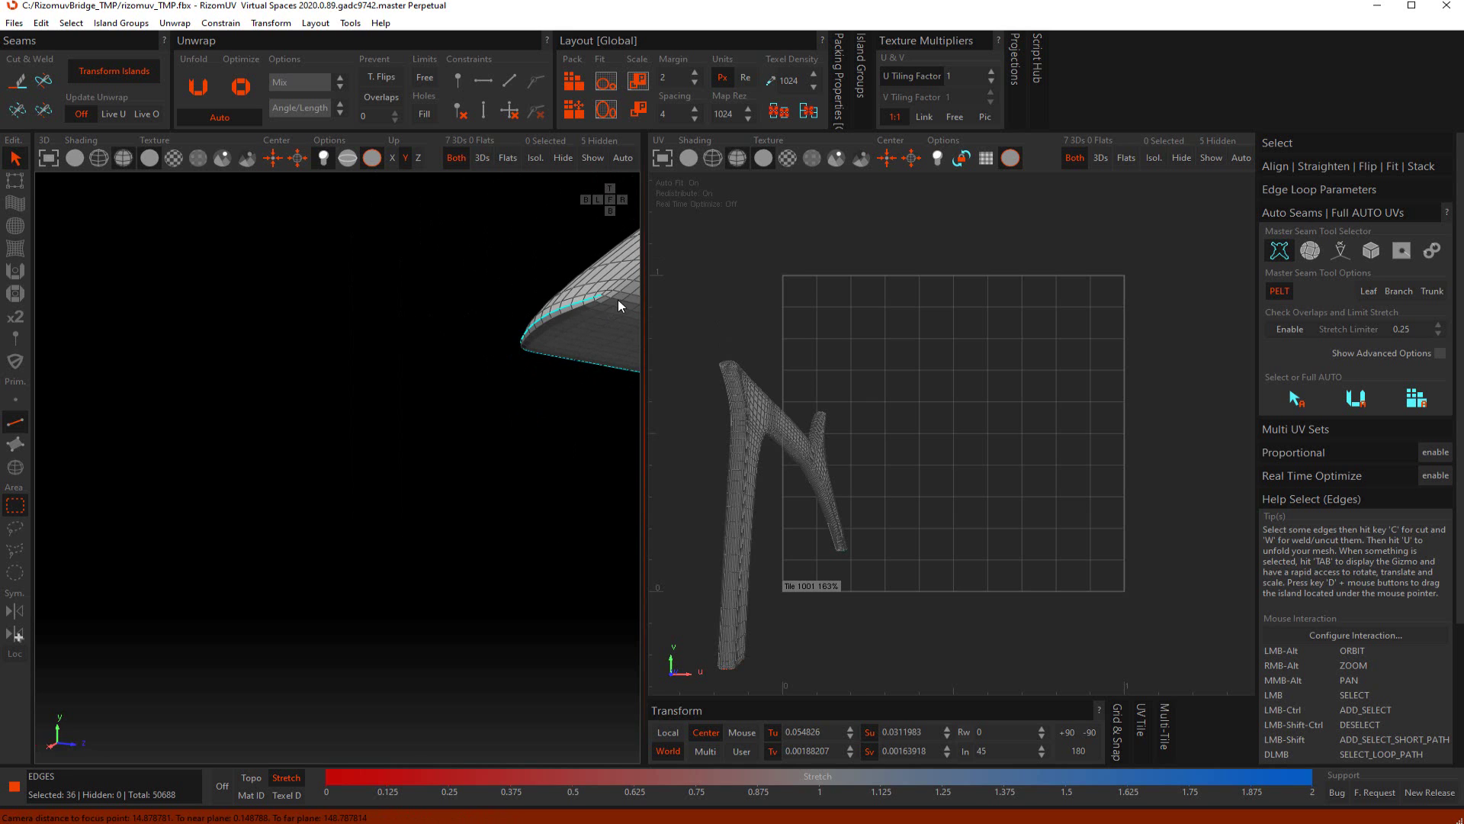
key(c)
Cut a seam along the lengthwise edge loop running up the front leg from its foot
alt+drag(616, 311, 418, 428)
alt+right_drag(418, 429, 392, 534)
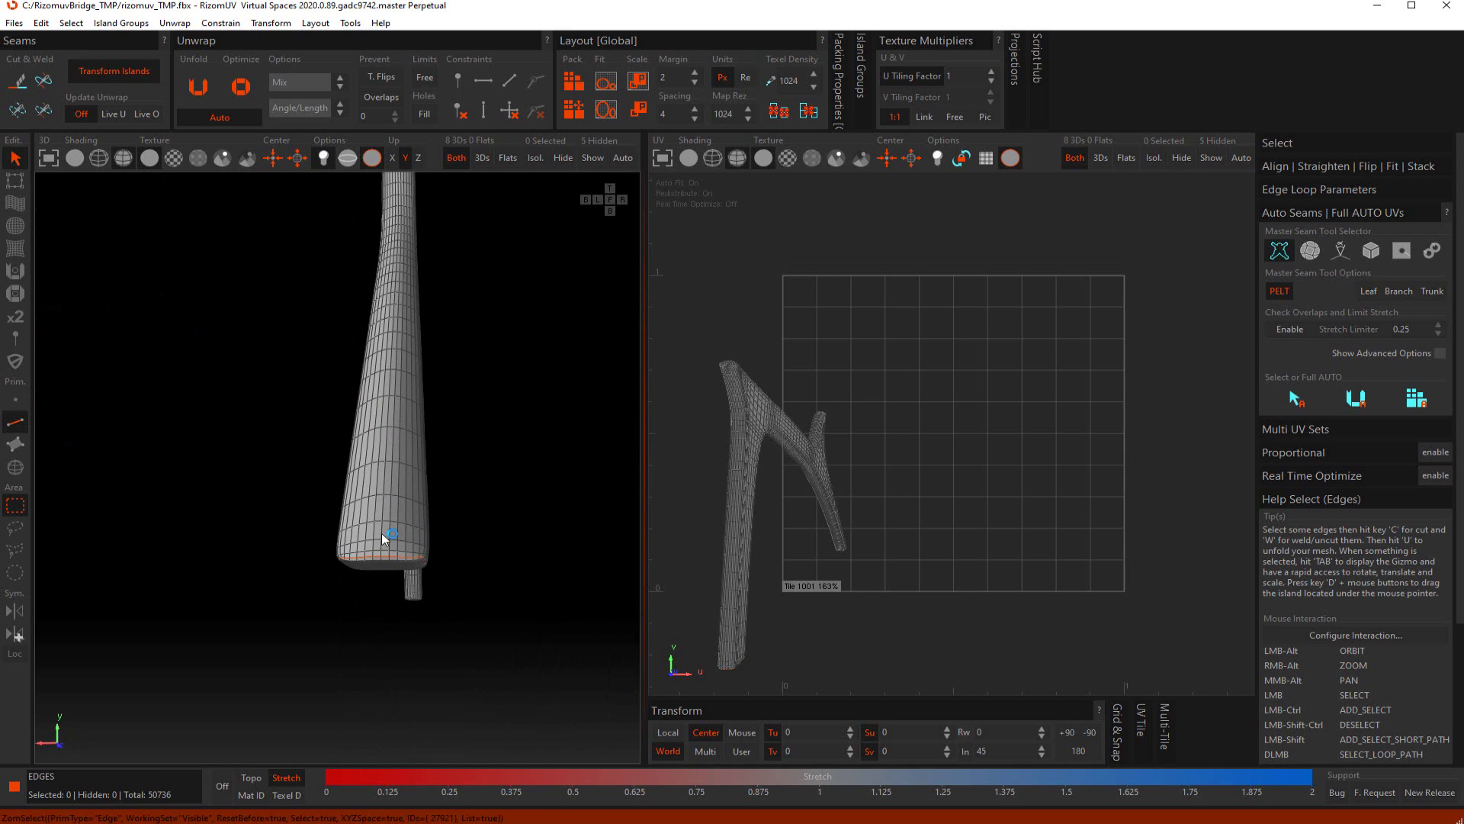
double_click(381, 533)
key(c)
Try cutting a seam along the underside edge loop of the rear leg, and undo the cut
alt+drag(430, 296, 244, 322)
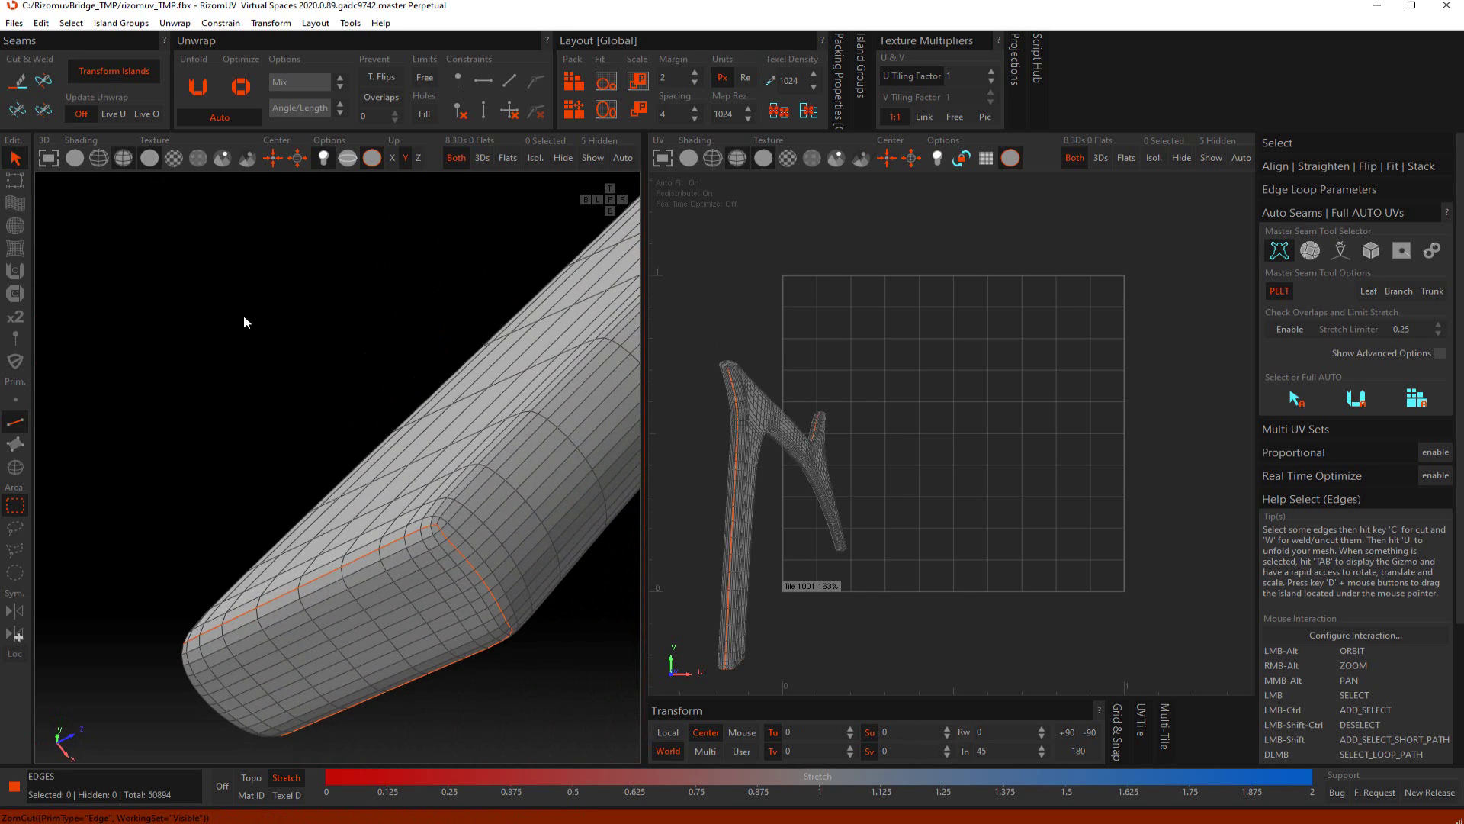
double_click(553, 513)
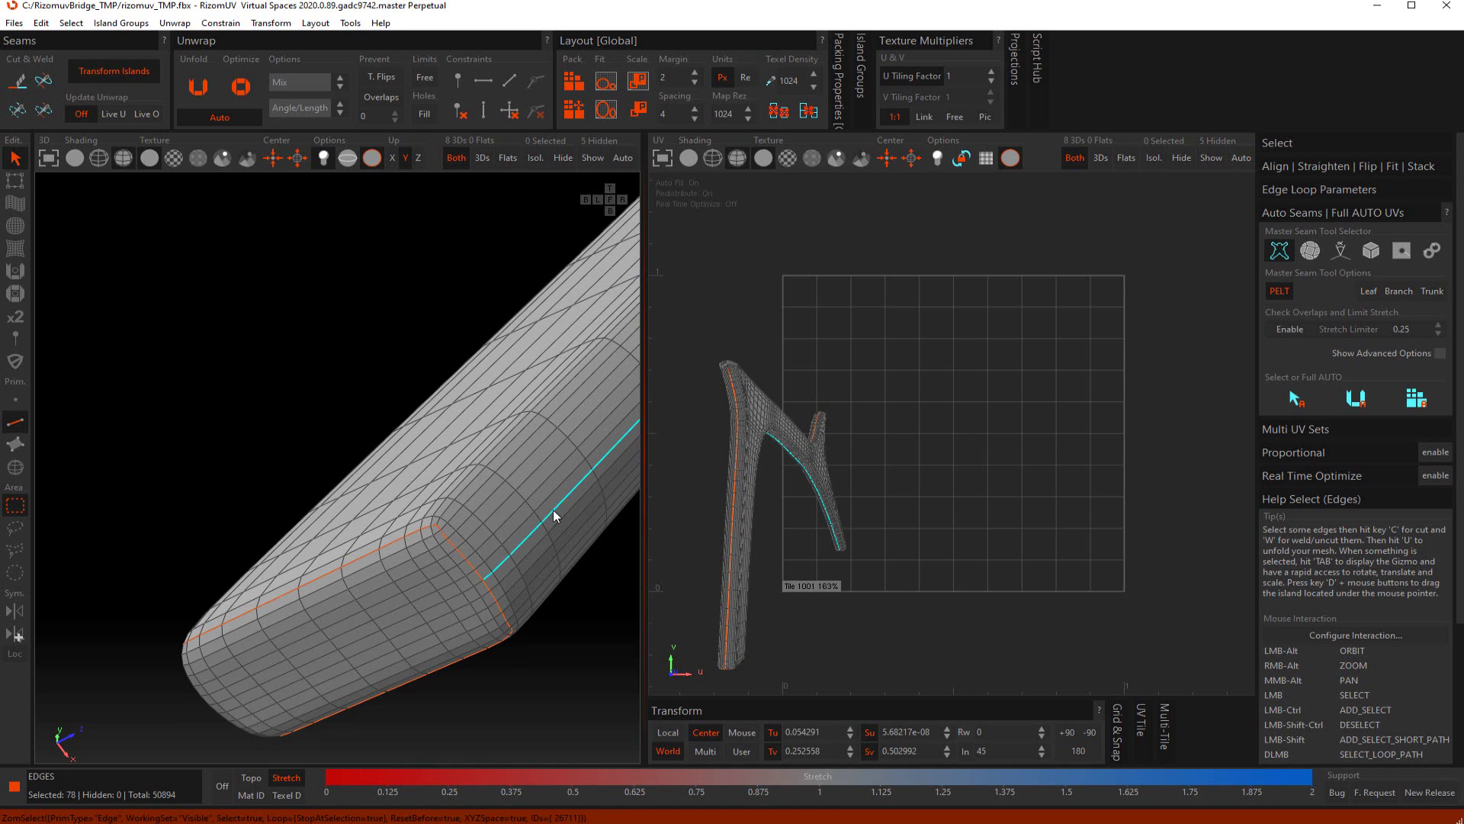
key(c)
alt+drag(552, 383, 454, 401)
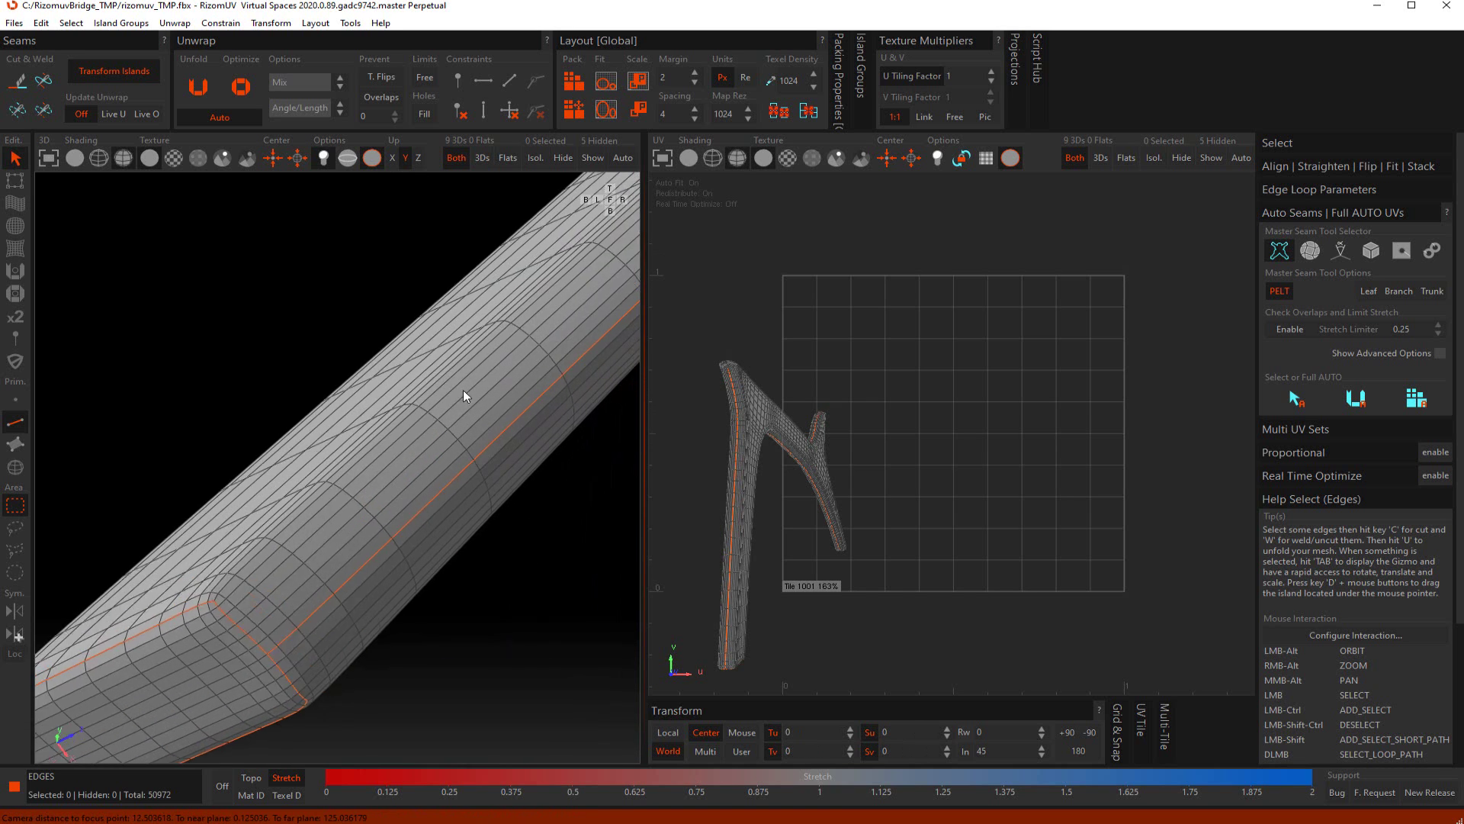
alt+right_drag(454, 401, 441, 197)
alt+right_drag(487, 350, 517, 314)
alt+middle_drag(517, 313, 432, 336)
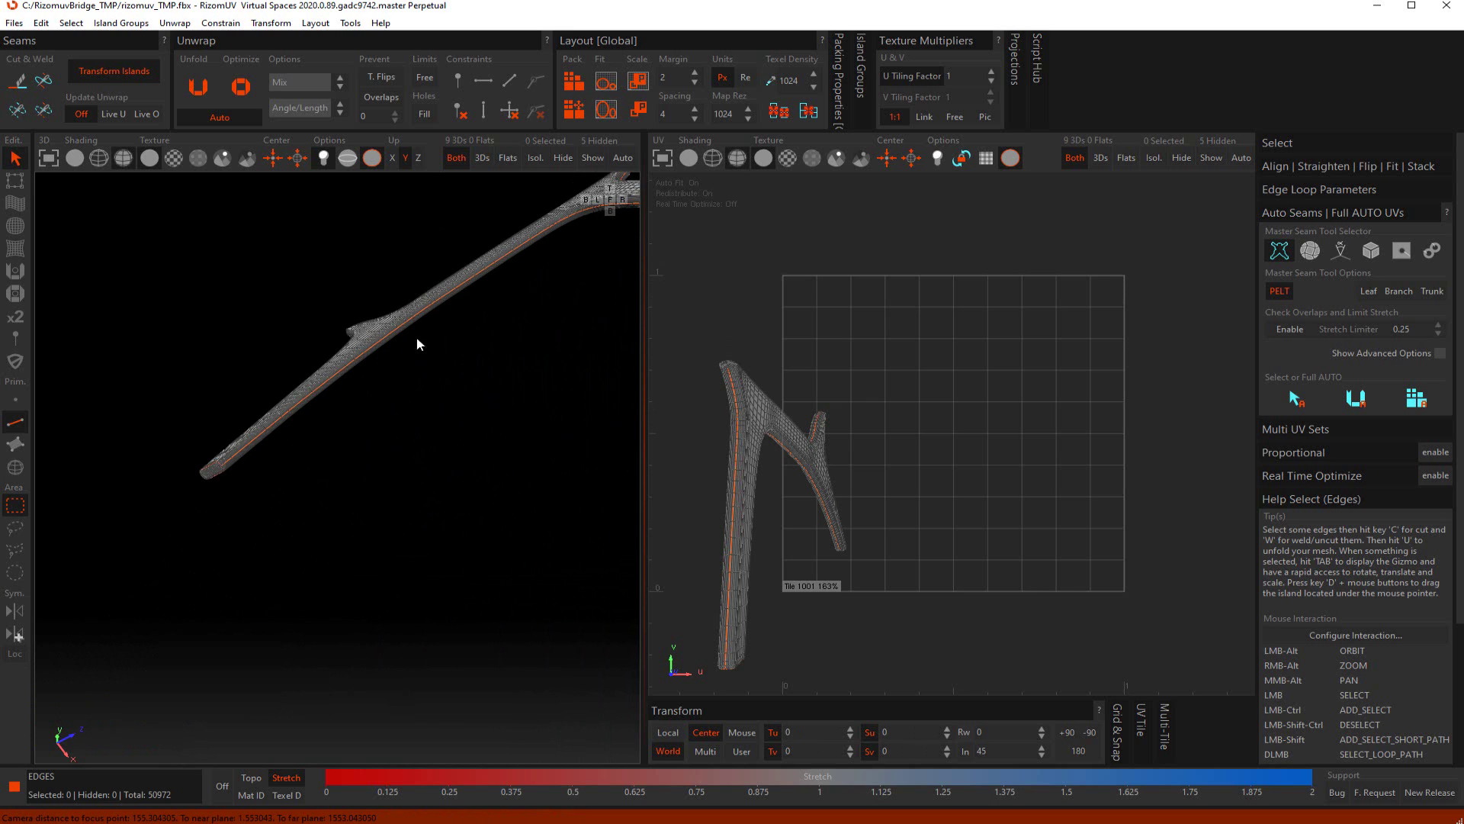
alt+drag(414, 277, 462, 381)
key(ctrl+z)
key(ctrl+z)
Select the frame side's main island together with both foot sole islands and unfold them
click(468, 436)
key(F4)
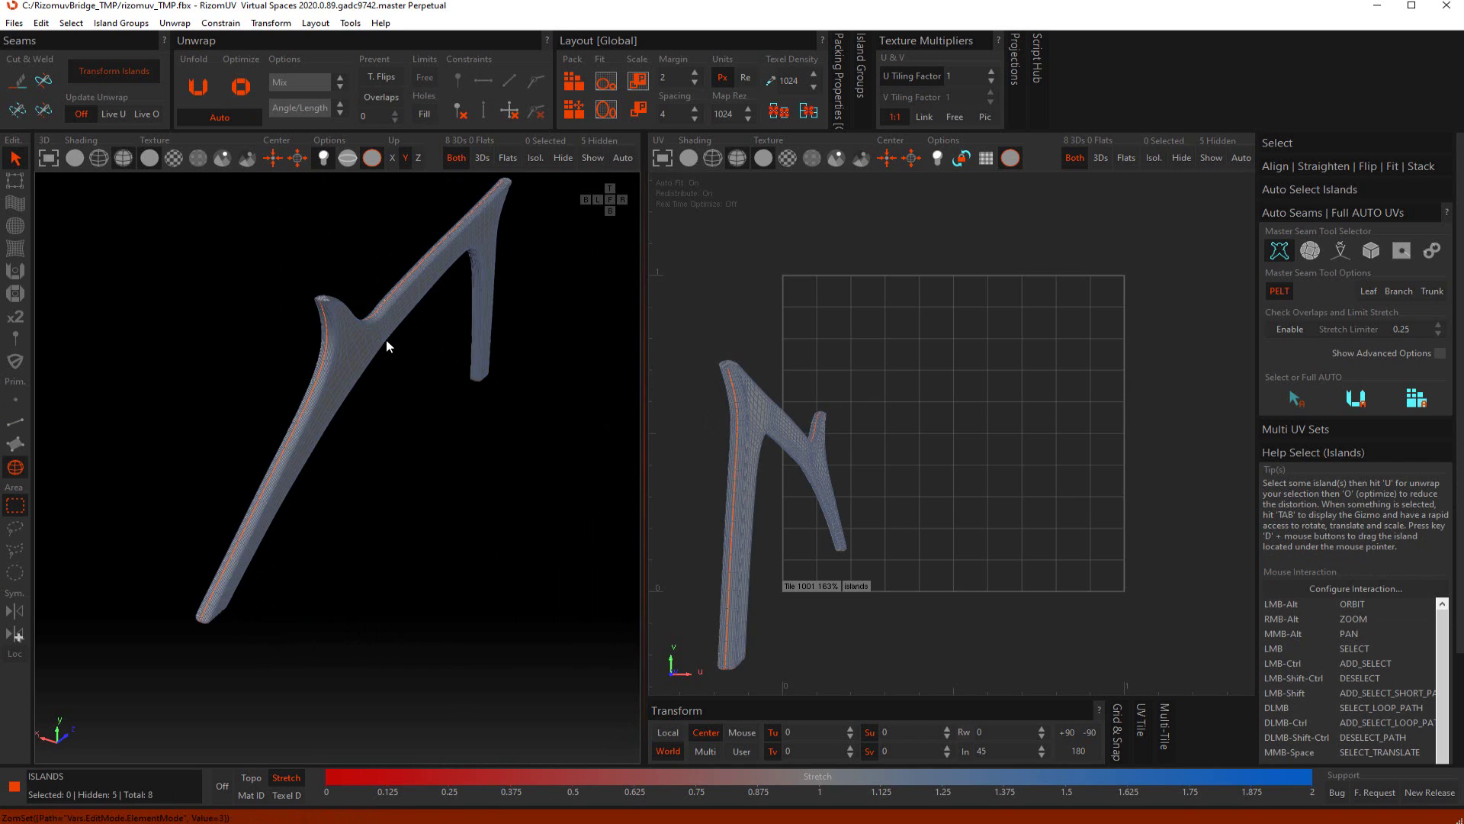
click(385, 342)
alt+drag(412, 501, 418, 392)
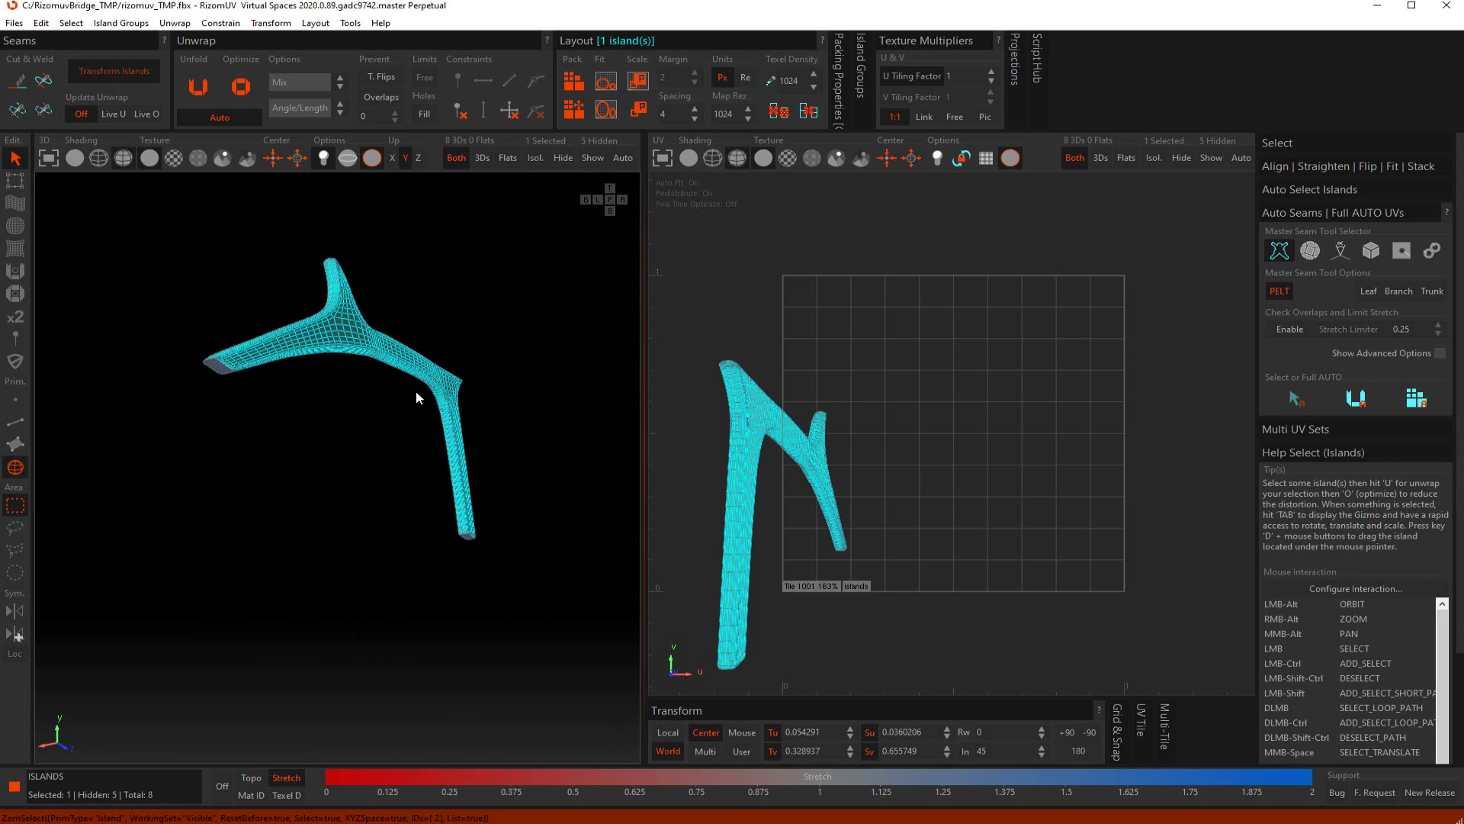
ctrl+click(220, 368)
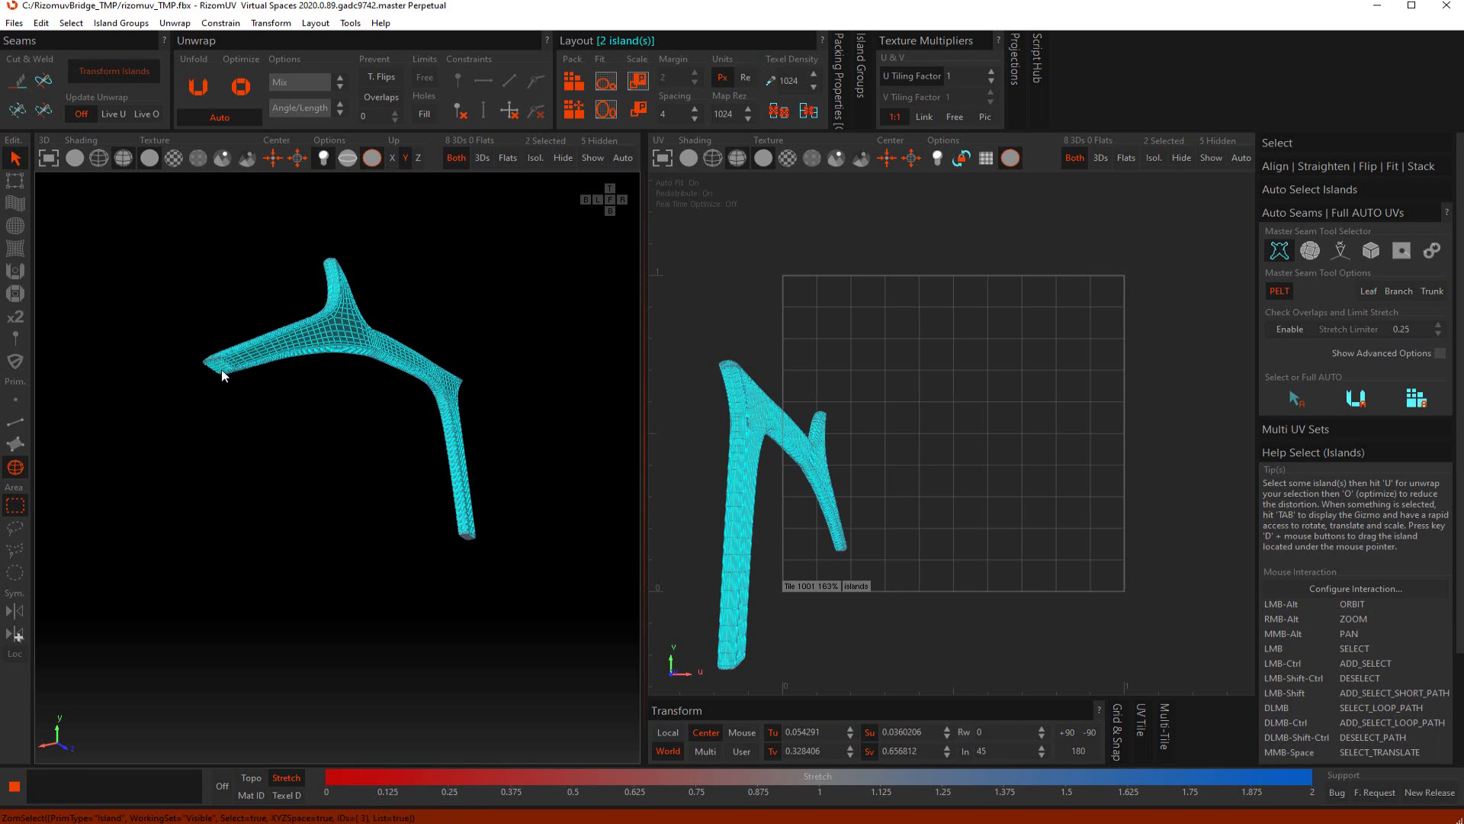
ctrl+click(466, 538)
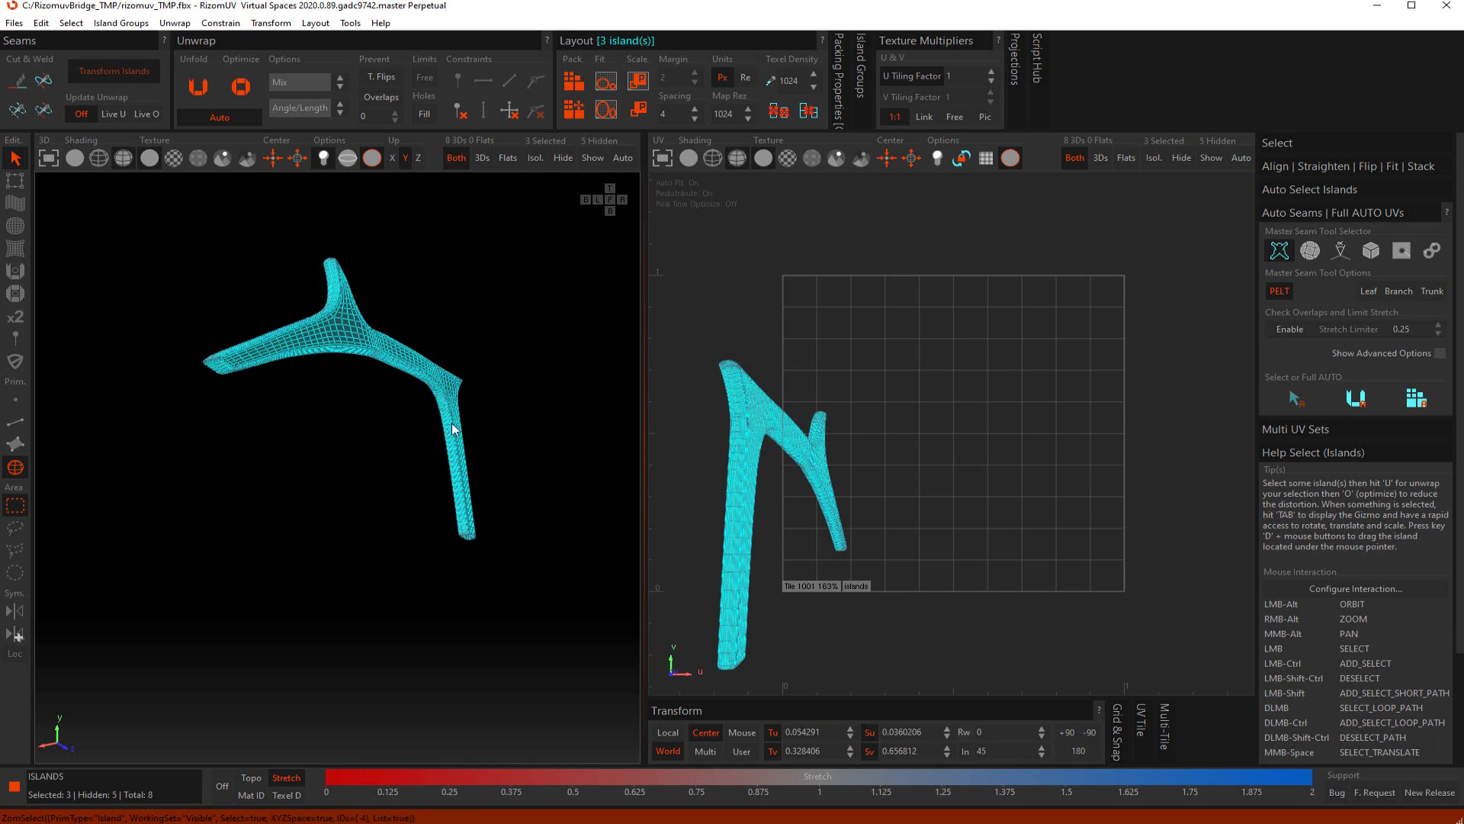
click(206, 87)
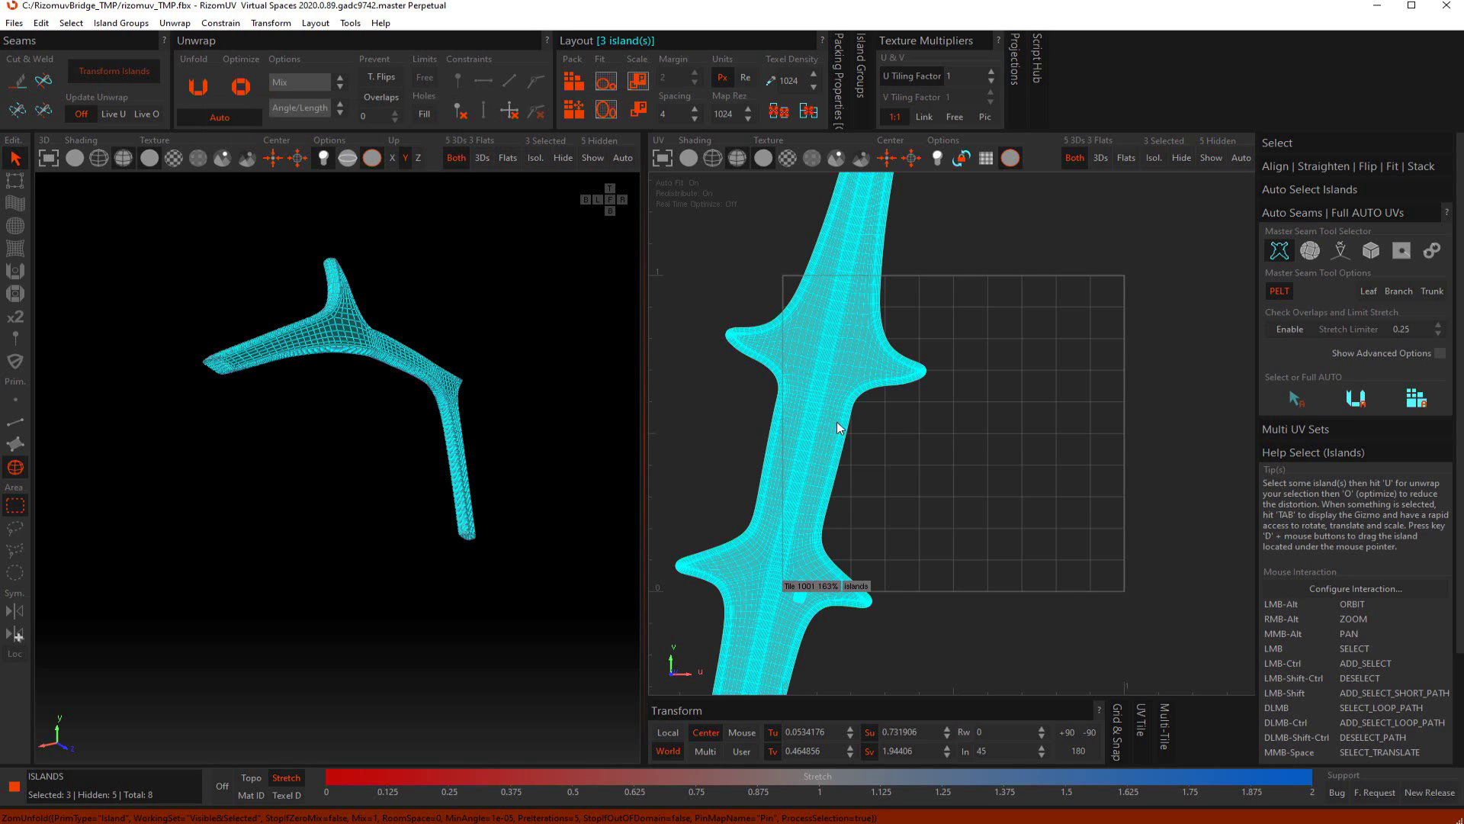
Optimize the unfolded frame islands and straighten the long island upright in the UV view
key(o)
drag(835, 429, 834, 411)
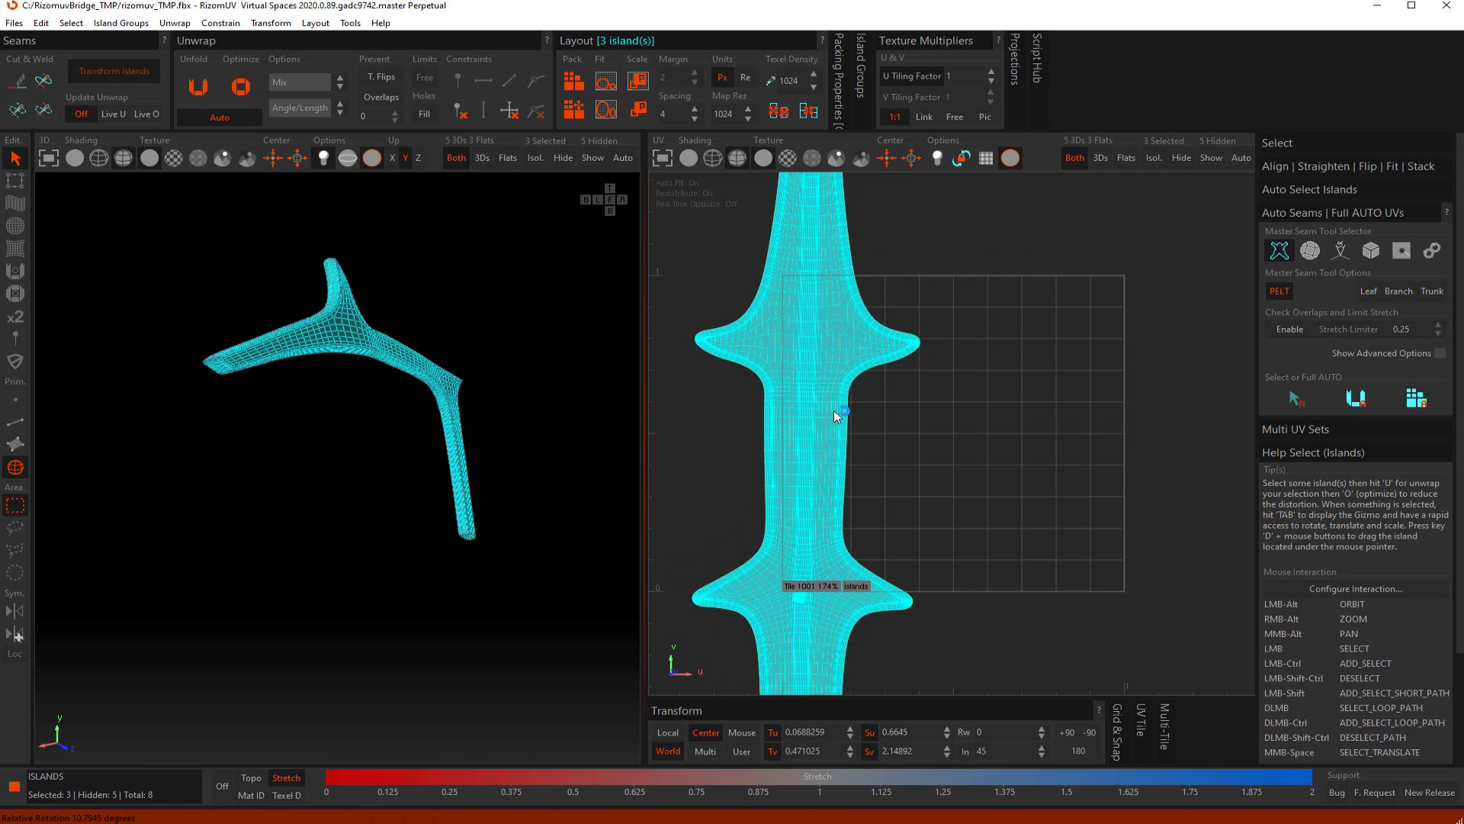
alt+middle_drag(829, 425, 834, 490)
scroll(386, 304, up, 6)
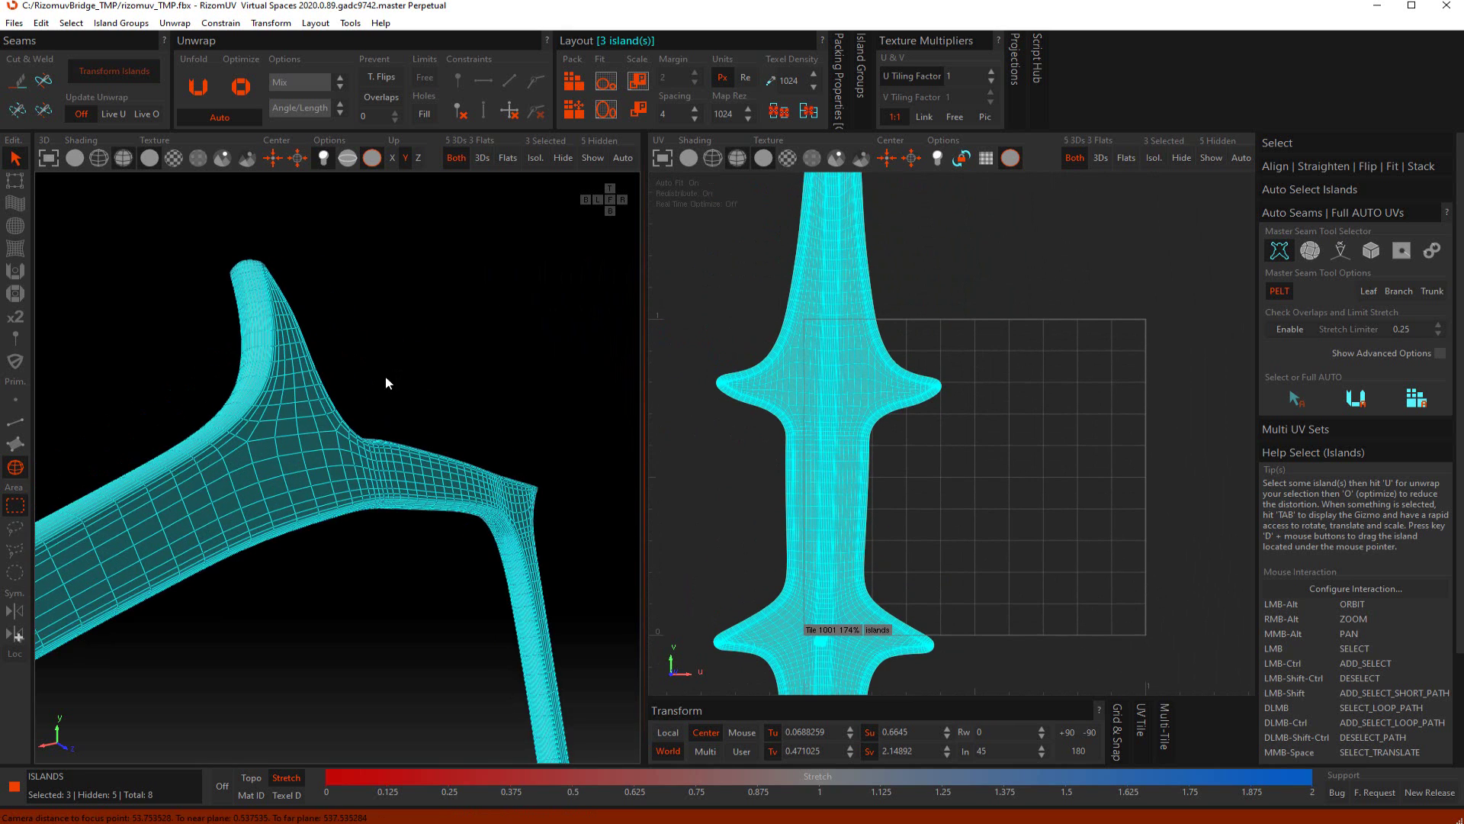
Cut a seam along the lengthwise edge loop on the uncut side of the frame, splitting its main island into two halves
click(387, 317)
alt+drag(328, 375, 409, 400)
key(F2)
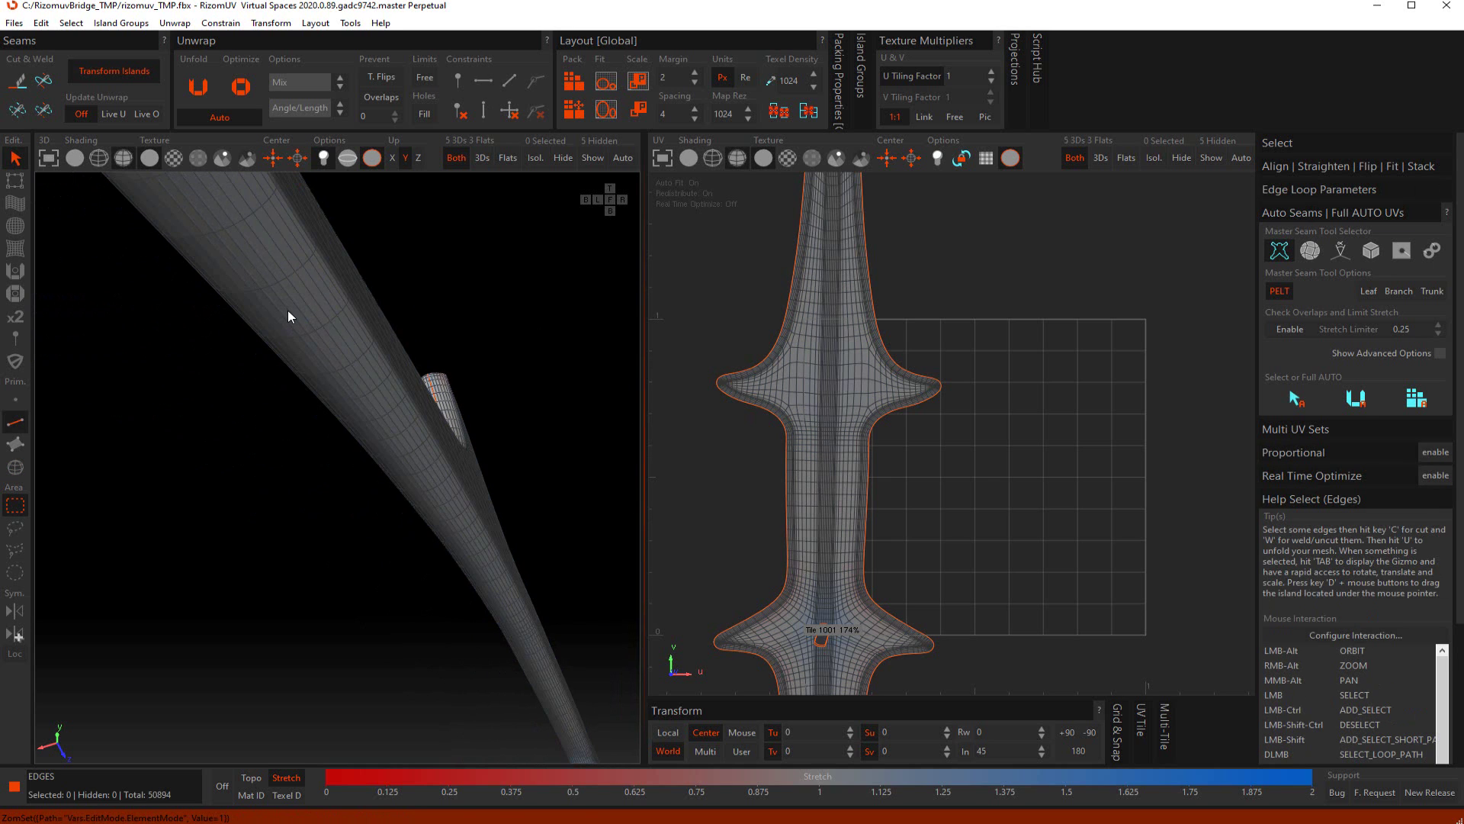
double_click(290, 313)
key(c)
Unfold each of the two long frame halves separately
key(F4)
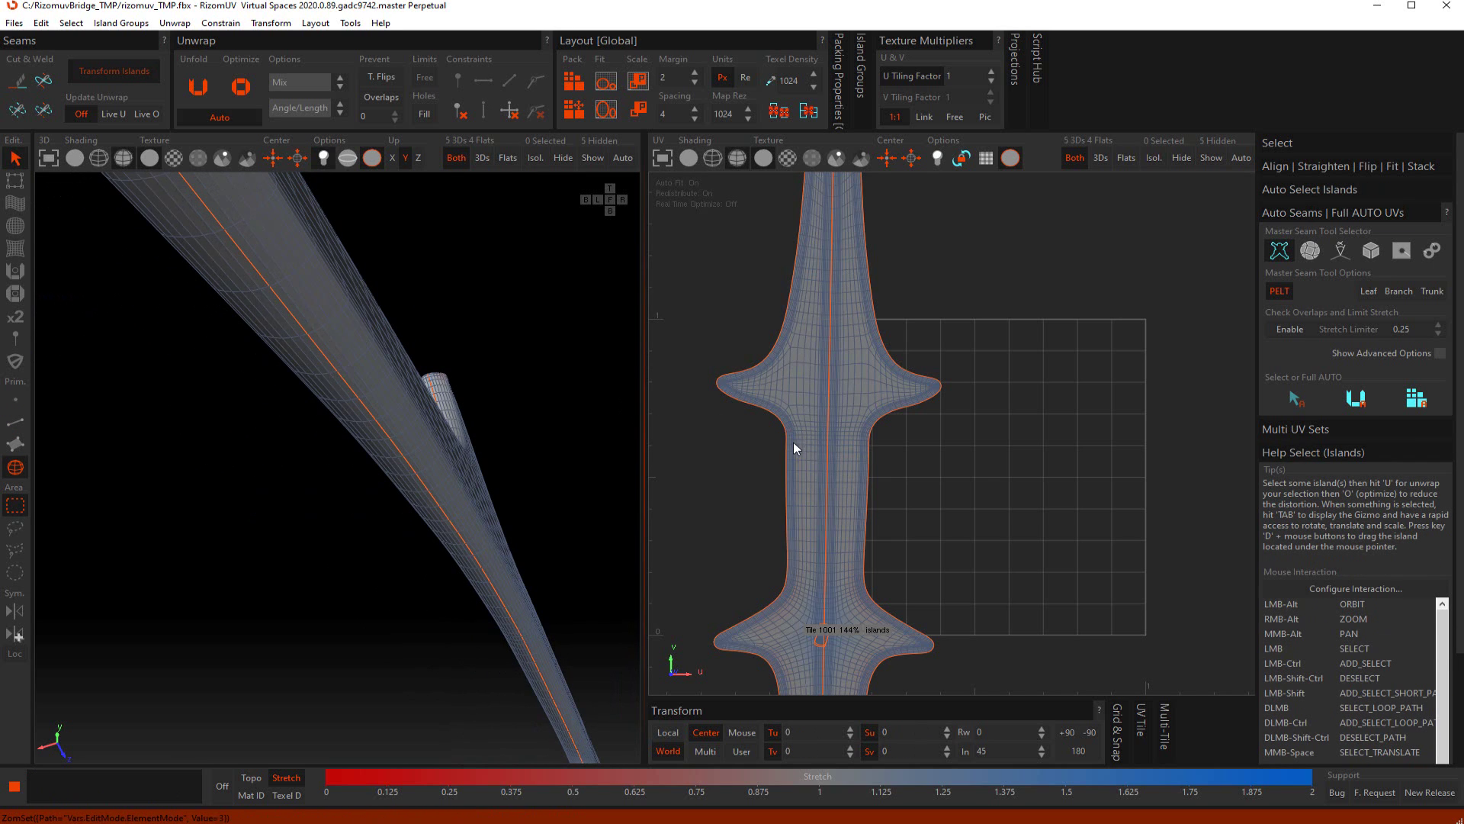
click(795, 443)
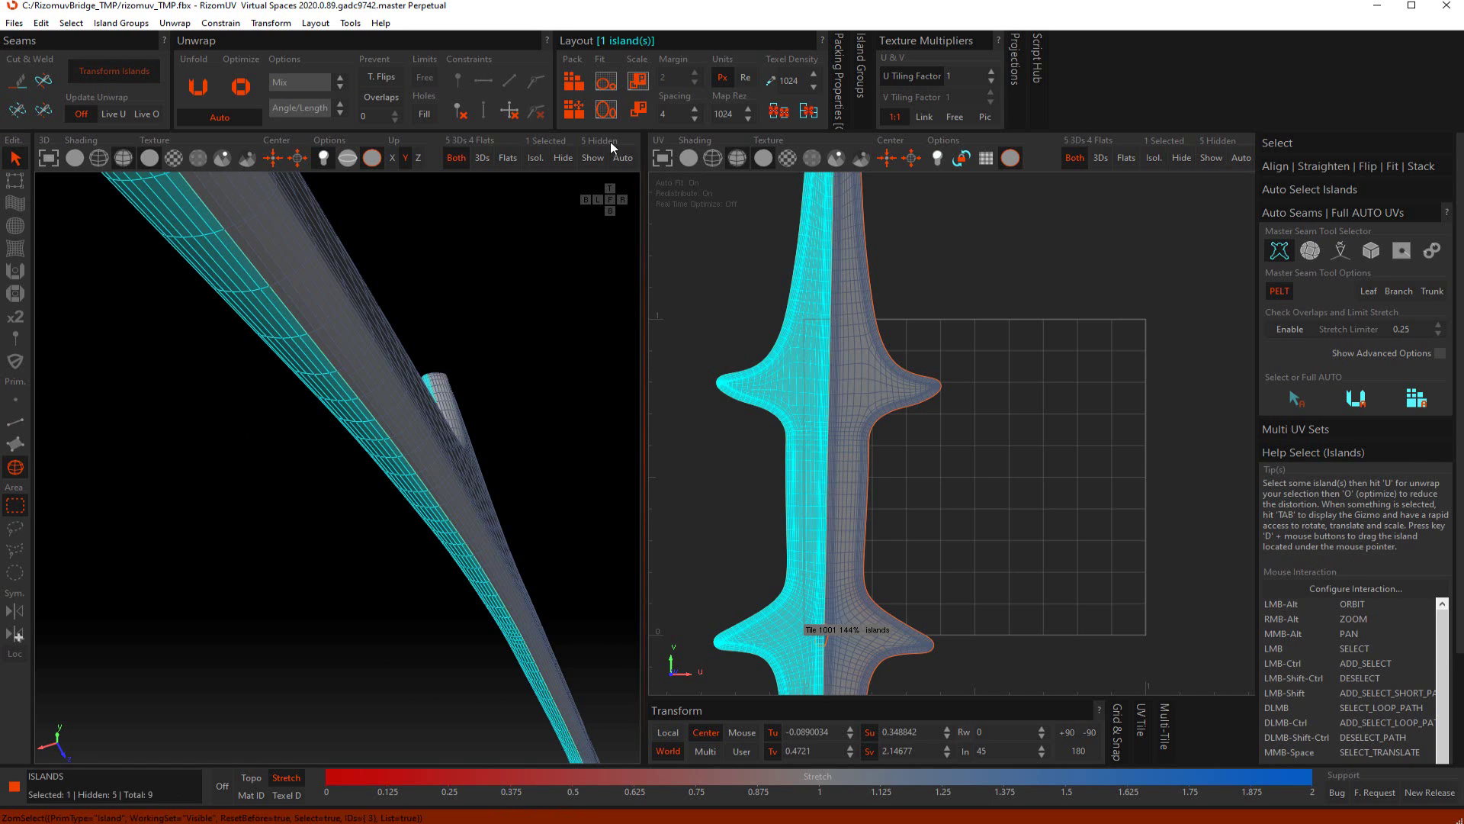
click(182, 95)
click(827, 438)
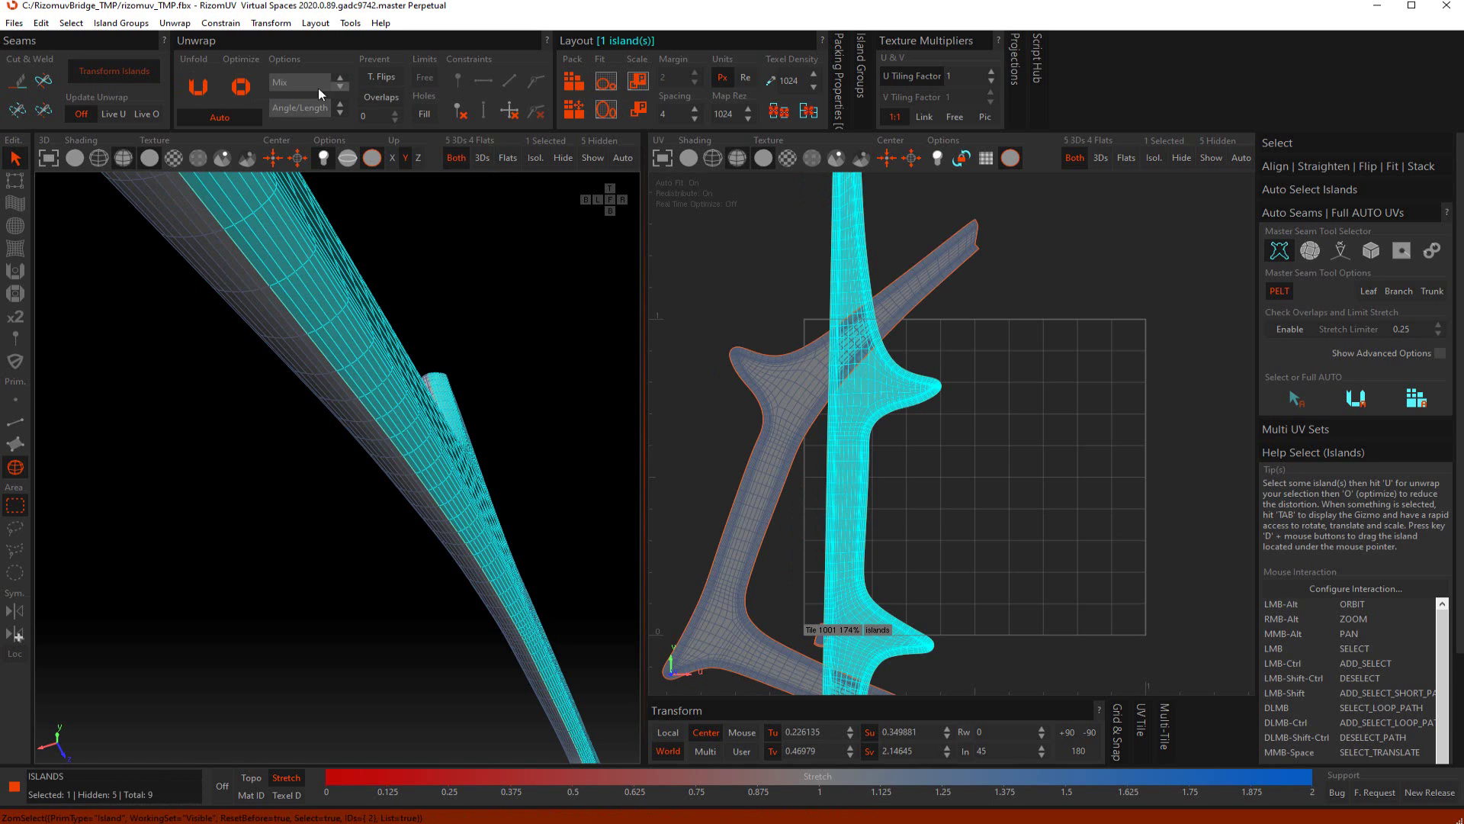
click(199, 84)
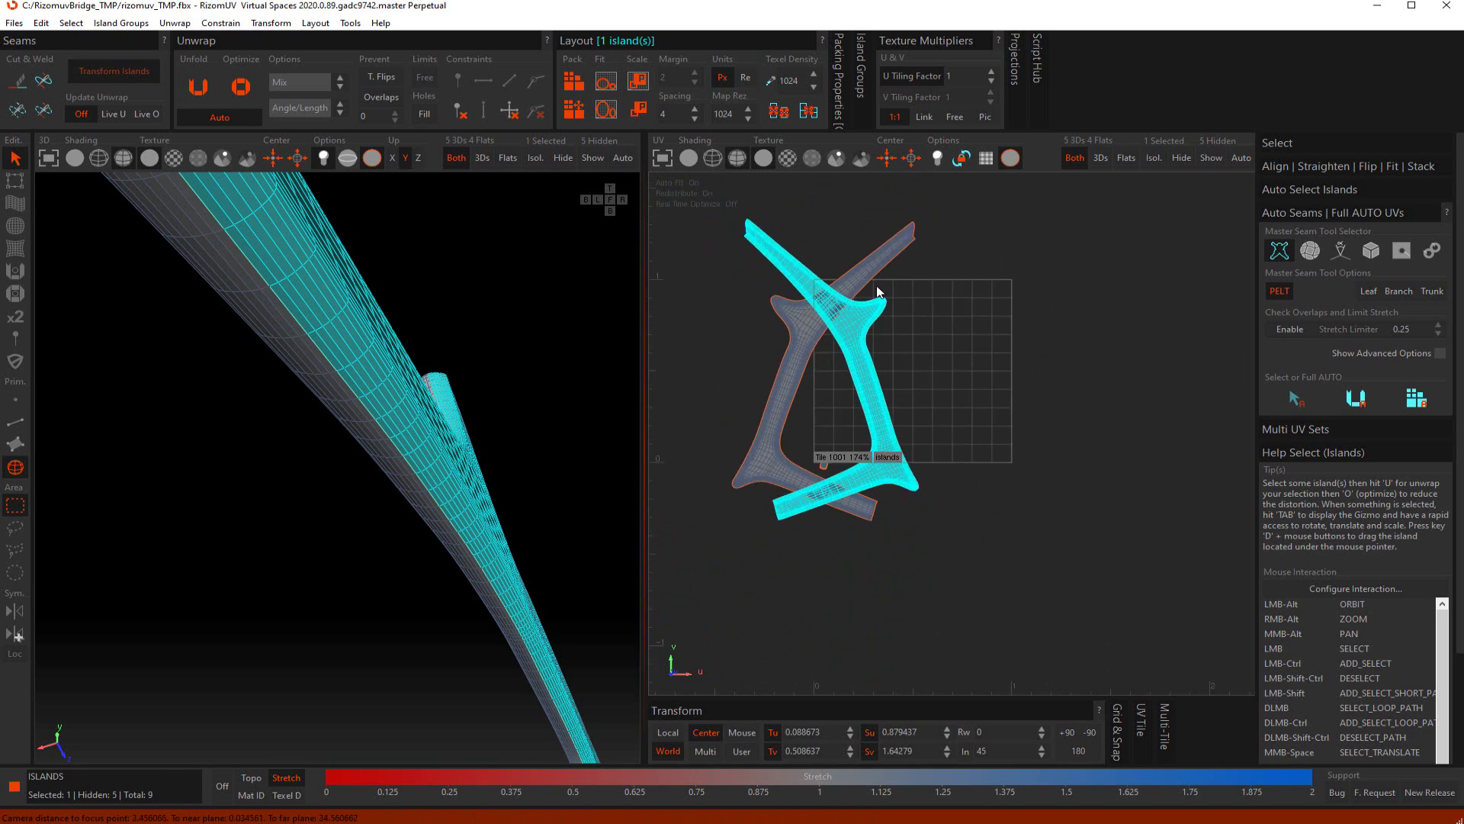
Select all four frame islands, pack them into the UV tile, and clear the selection
drag(1045, 239, 711, 608)
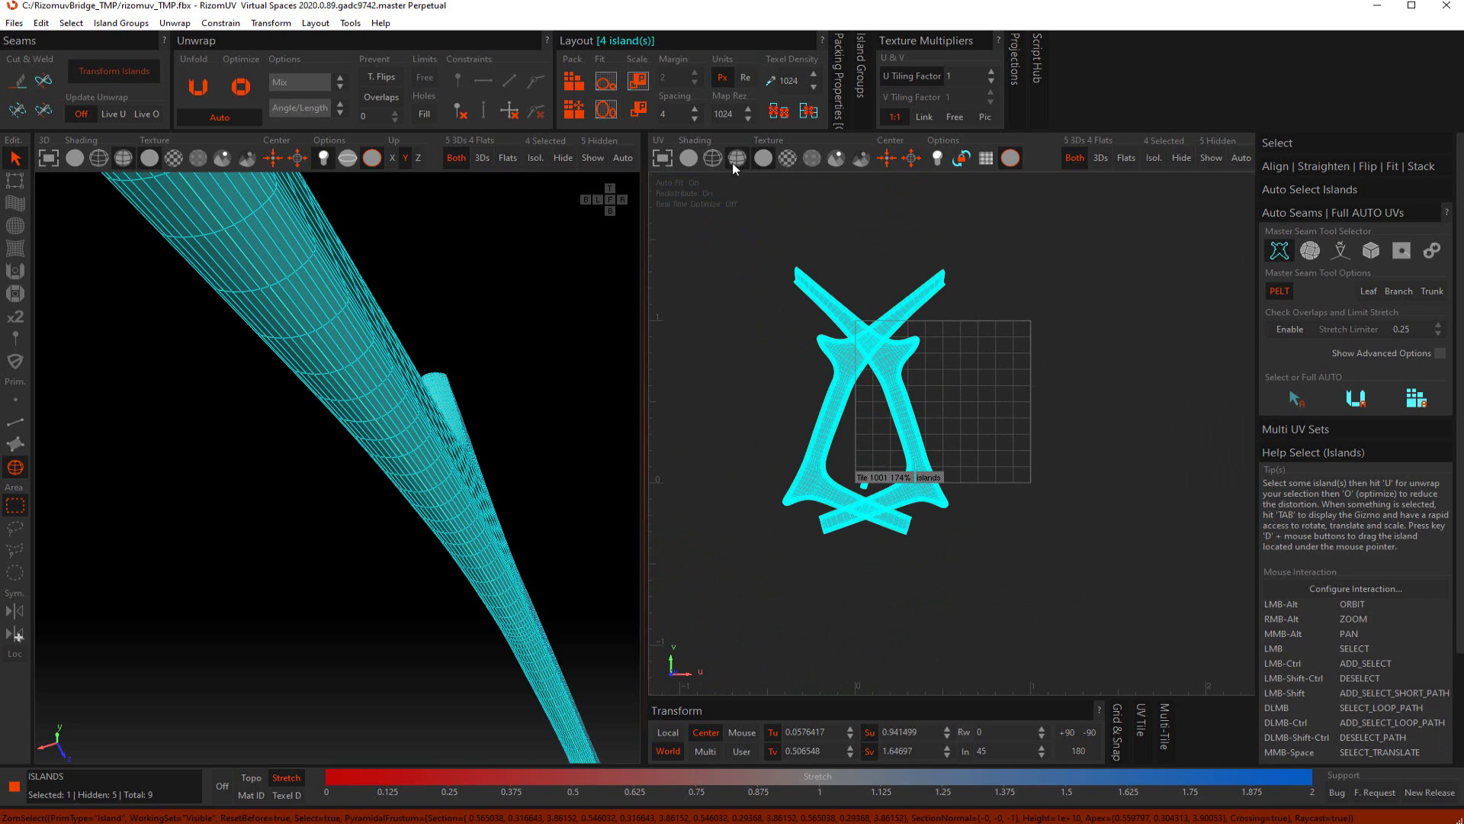
click(574, 109)
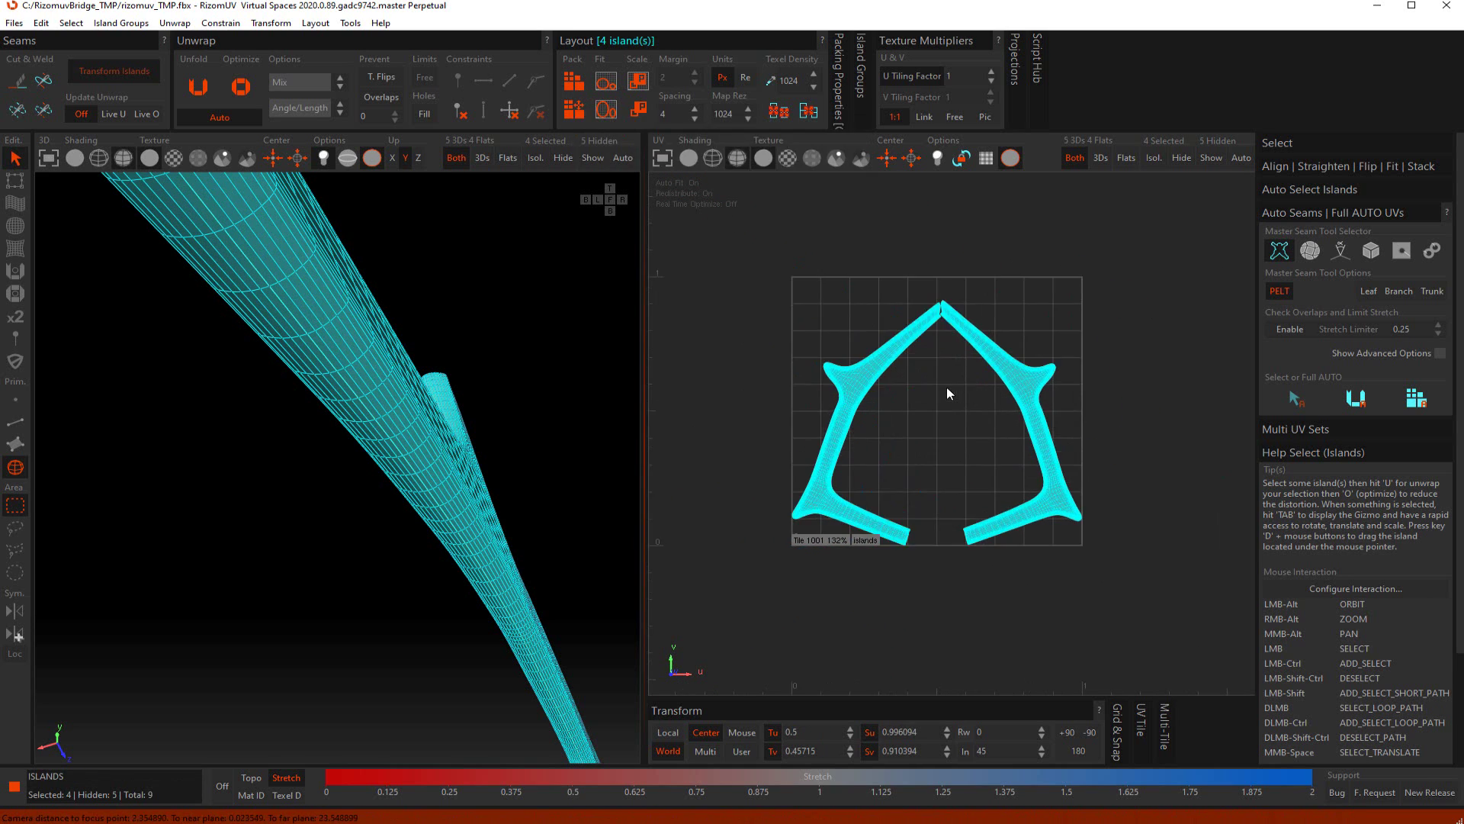
click(922, 452)
Load the oak_natural texture from the Wood folder and display it as the custom texture on the 3D model
alt+right_drag(451, 360, 487, 280)
alt+drag(486, 280, 500, 358)
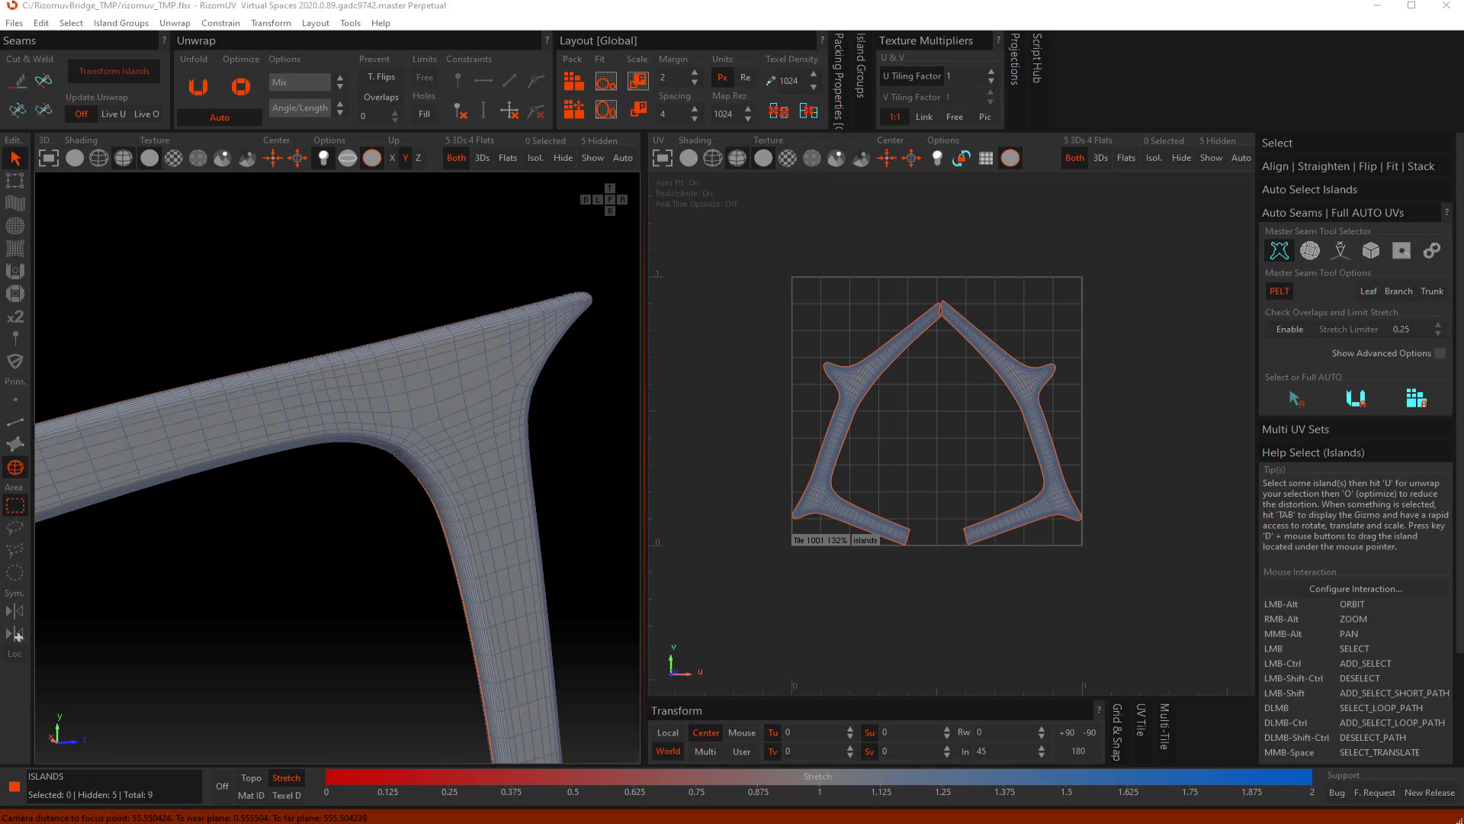
right_drag(0, 671, 349, 607)
scroll(349, 606, up, 2)
scroll(445, 488, down, 5)
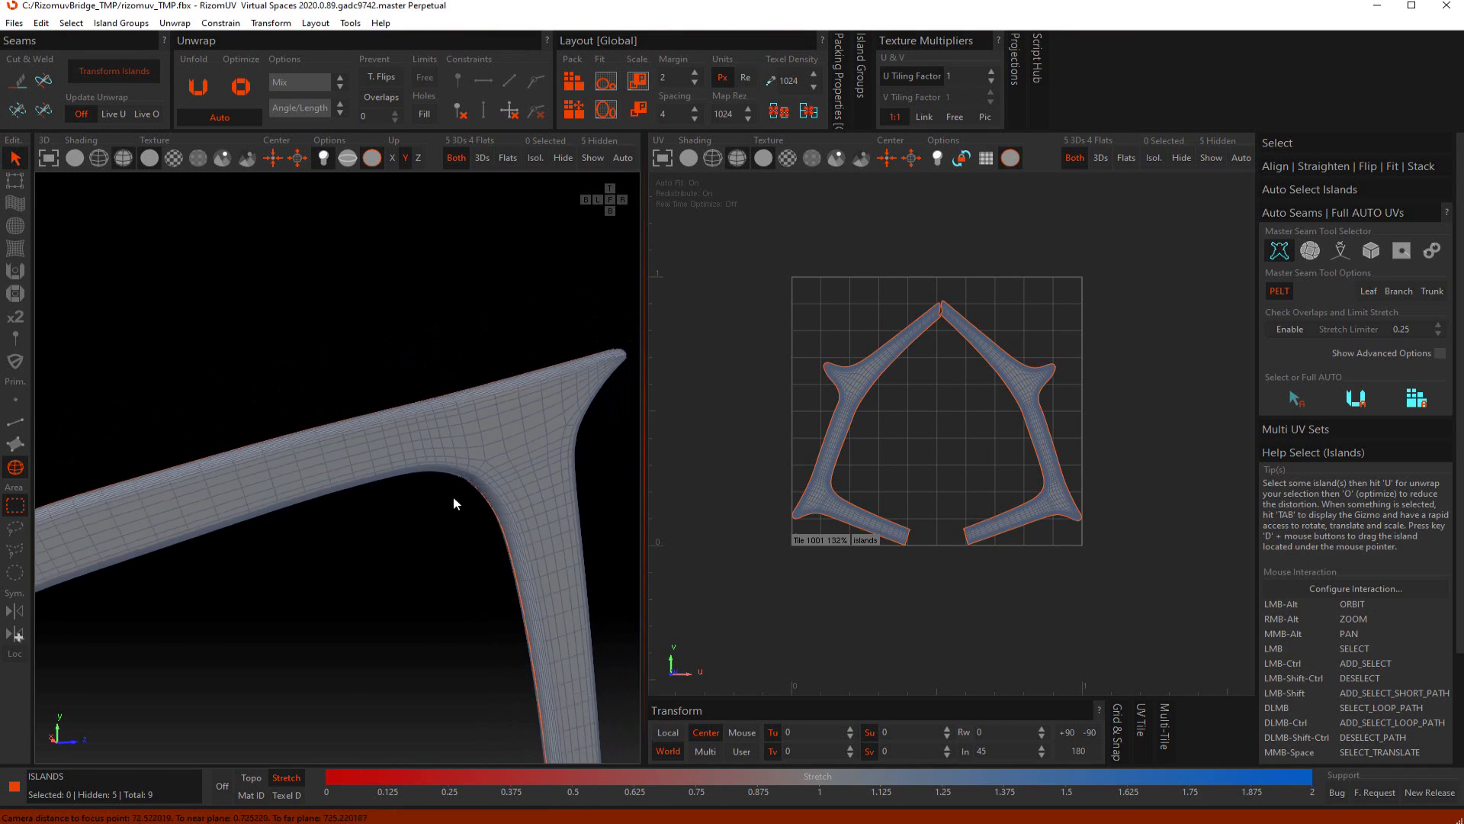
alt+drag(454, 492, 383, 563)
click(13, 24)
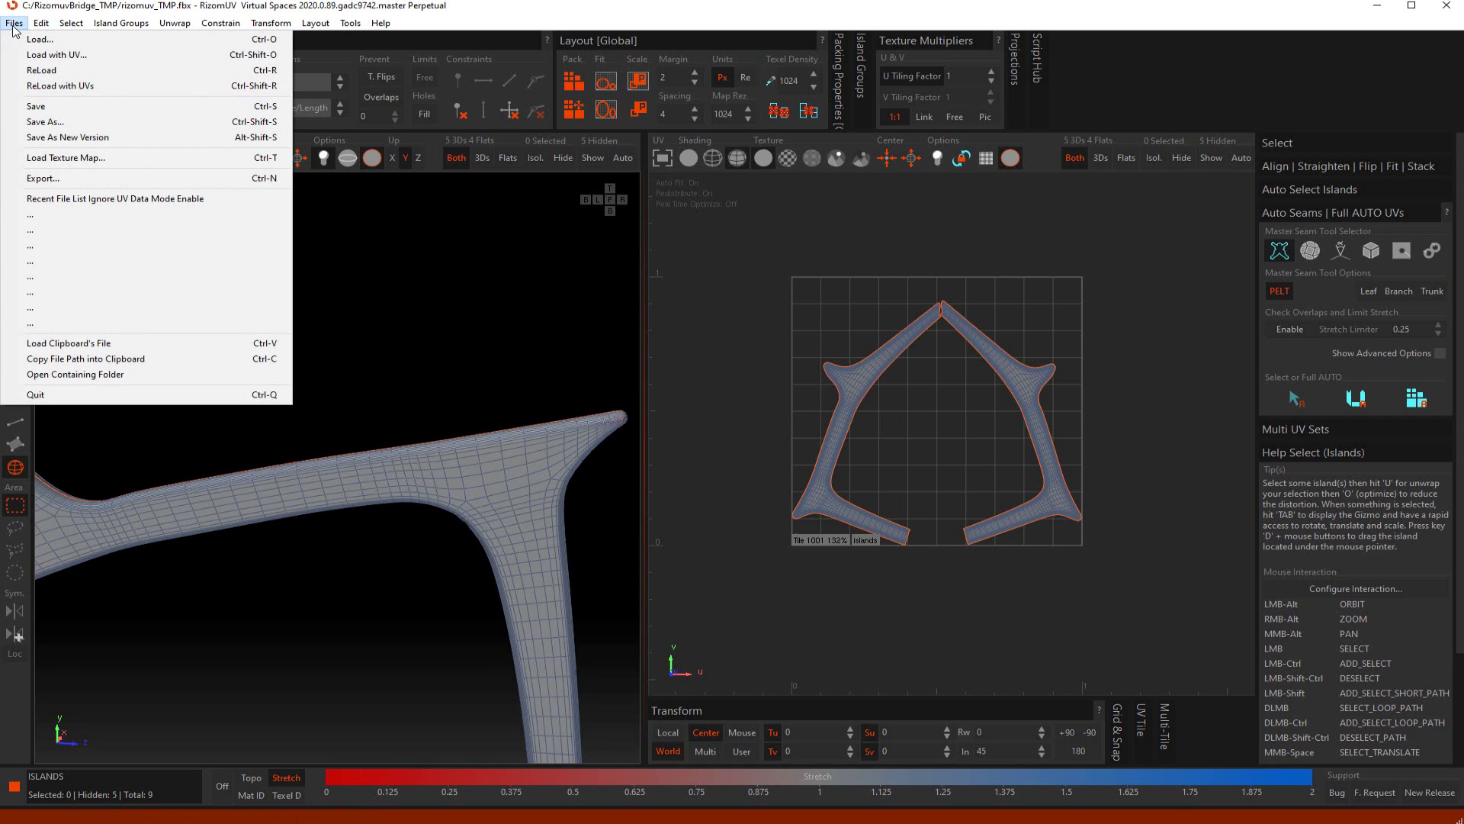
click(111, 157)
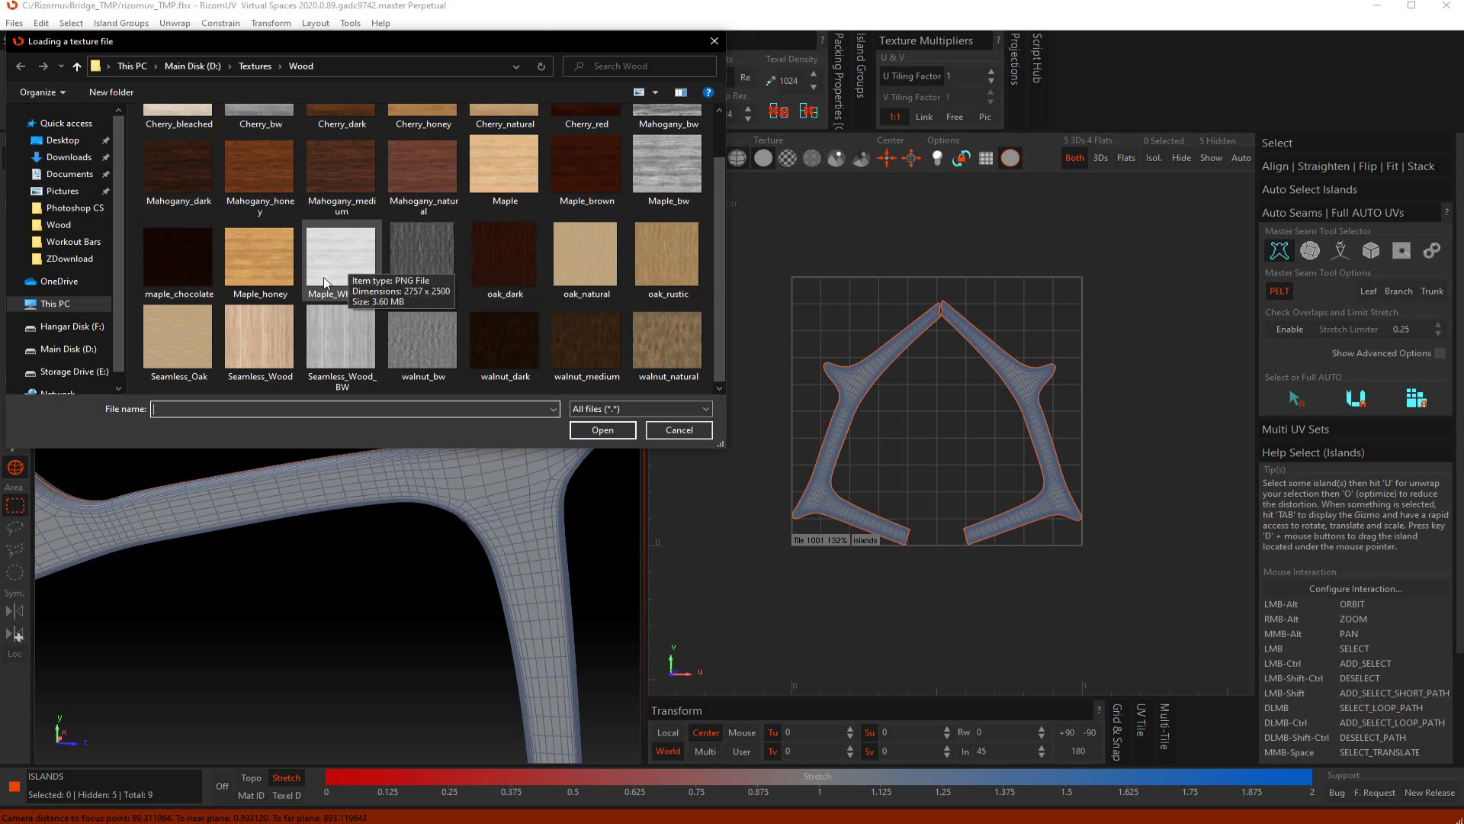
click(260, 266)
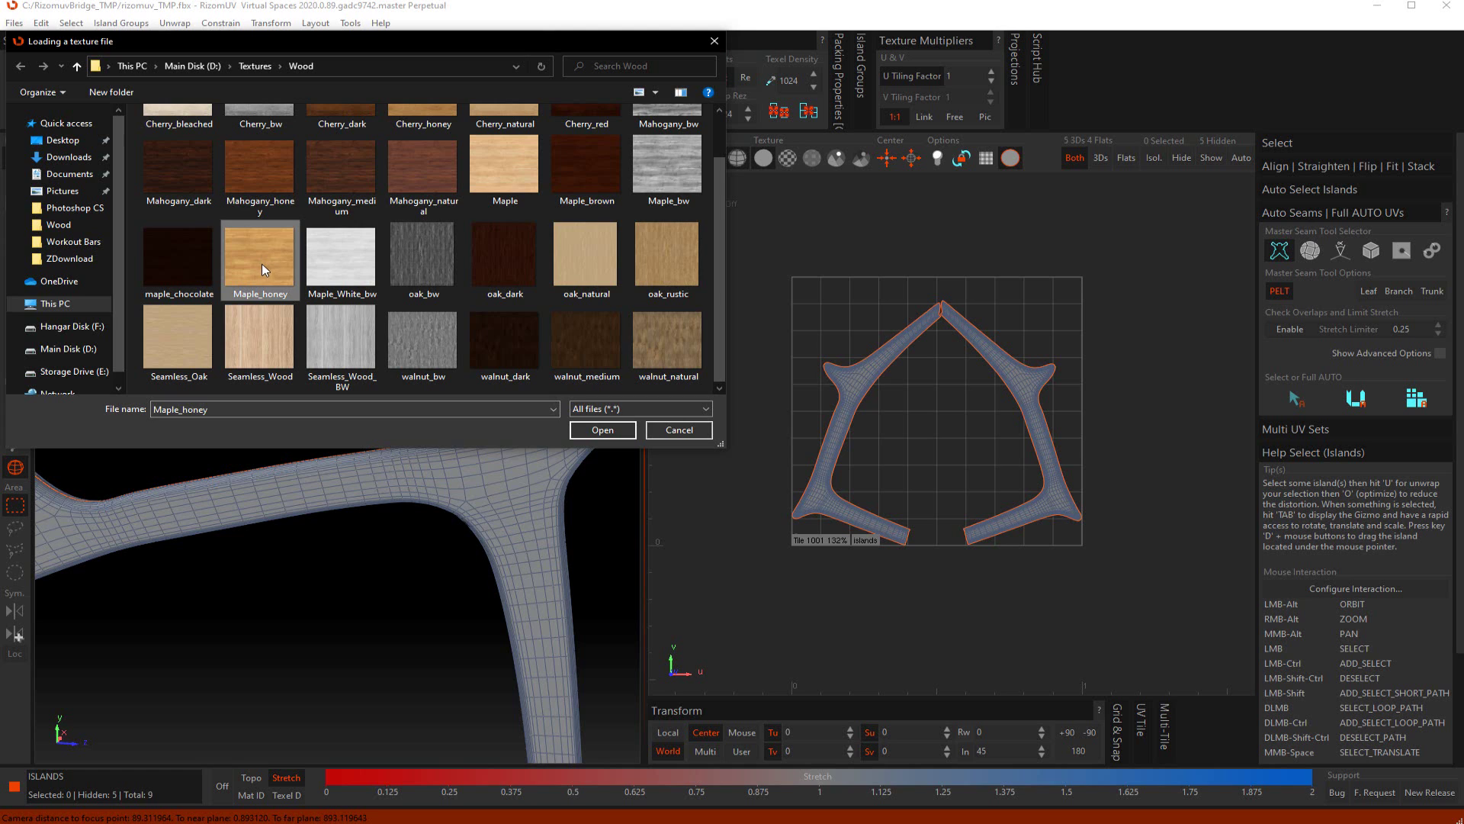
click(585, 265)
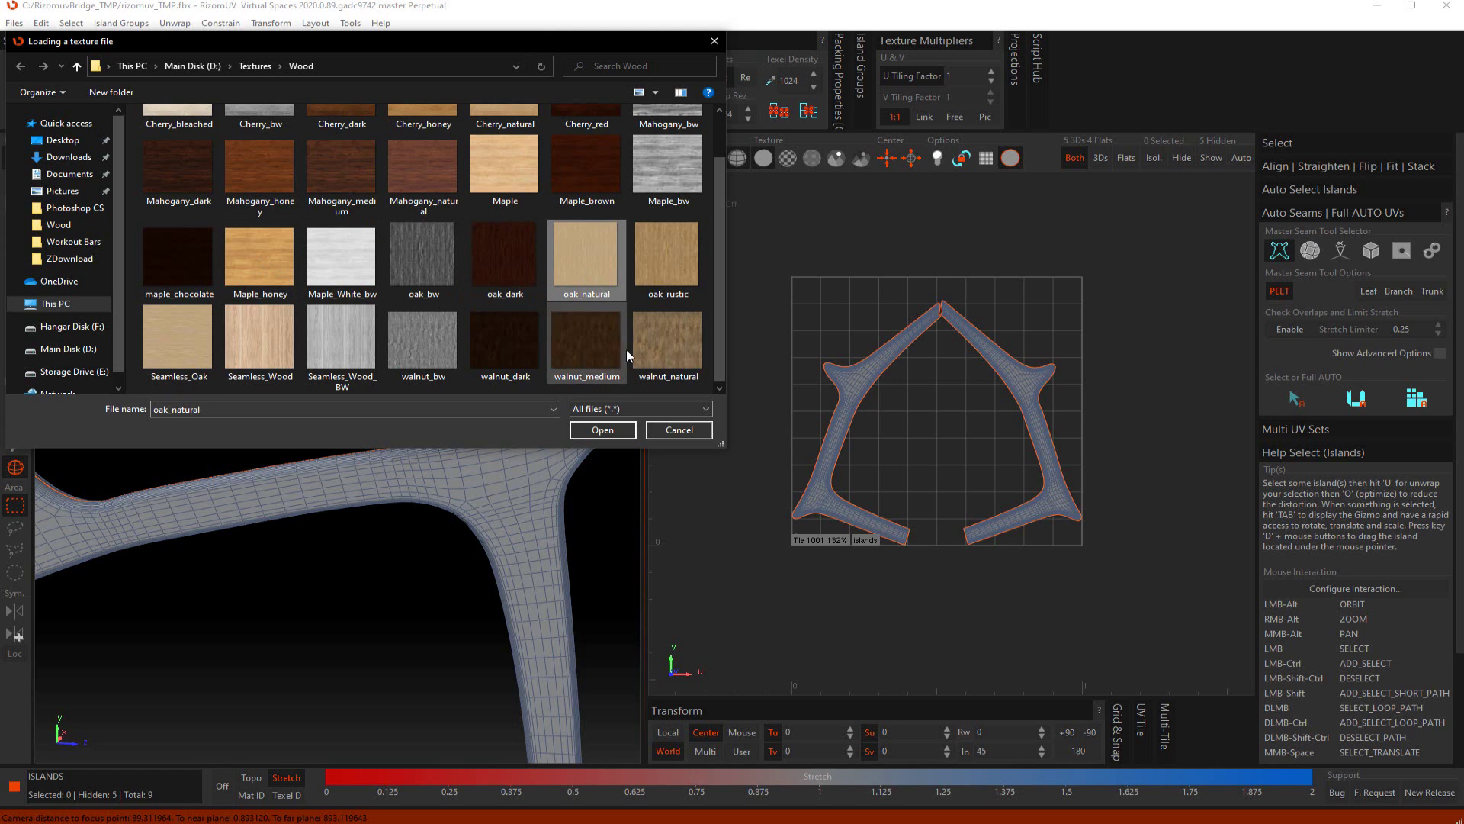
click(599, 430)
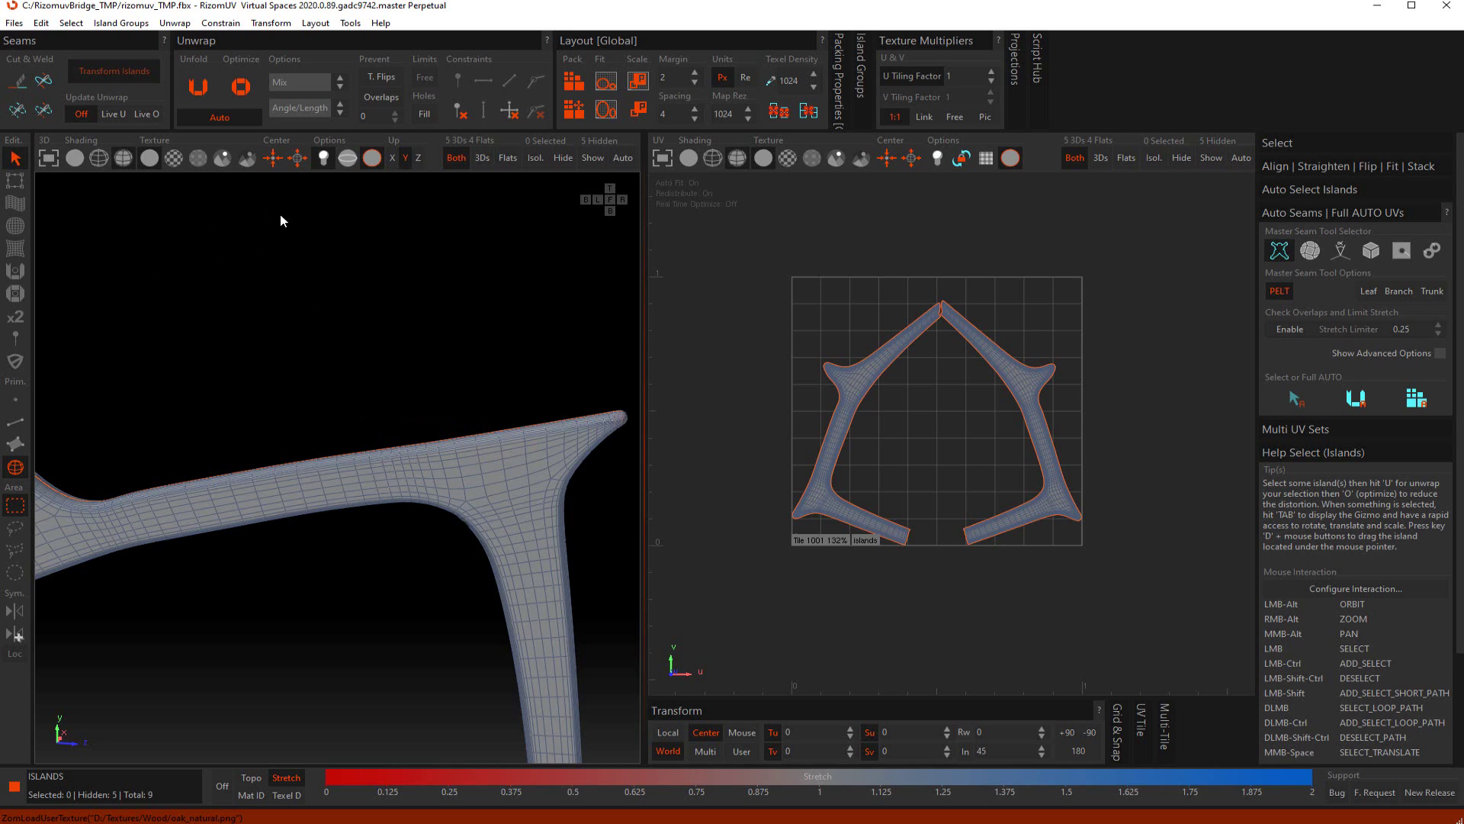
click(227, 165)
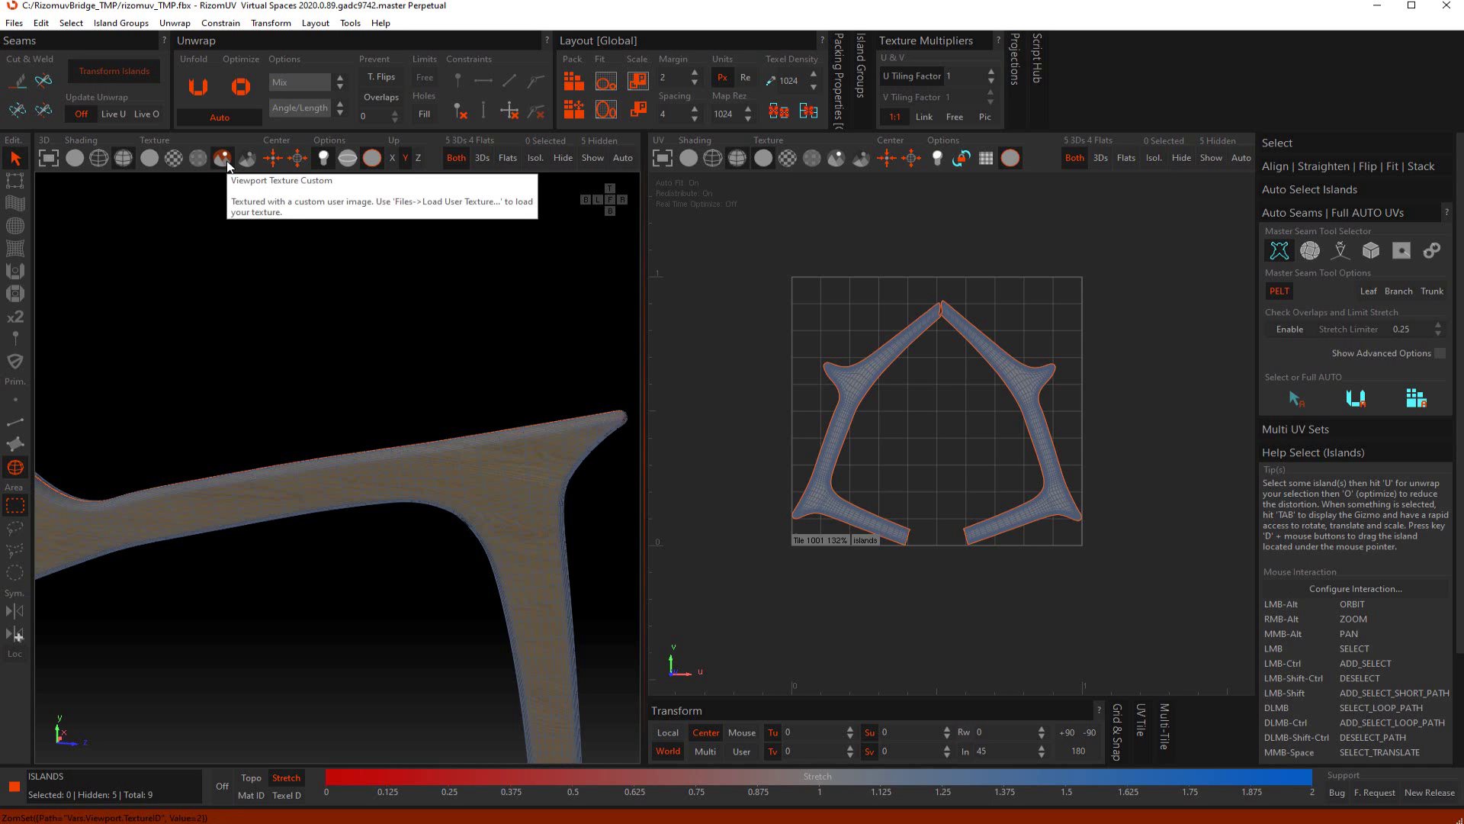
Show the 3D model shaded without its wireframe and examine the wood grain direction around the leg joint
scroll(443, 485, up, 6)
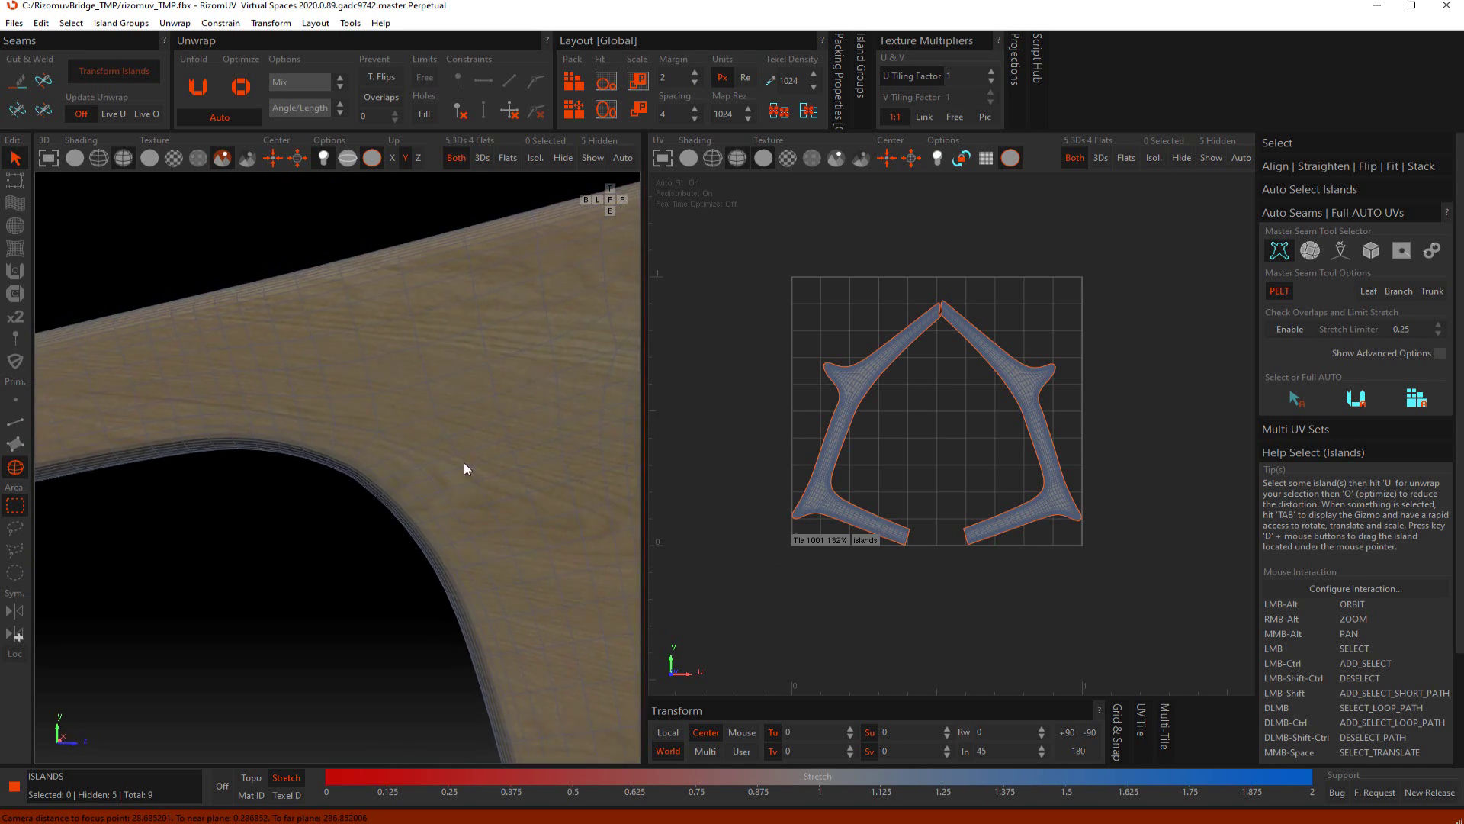
mouse_move(464, 463)
alt+mouse_down()
mouse_move(497, 431)
mouse_move(450, 441)
alt+mouse_up()
click(76, 162)
scroll(305, 377, down, 4)
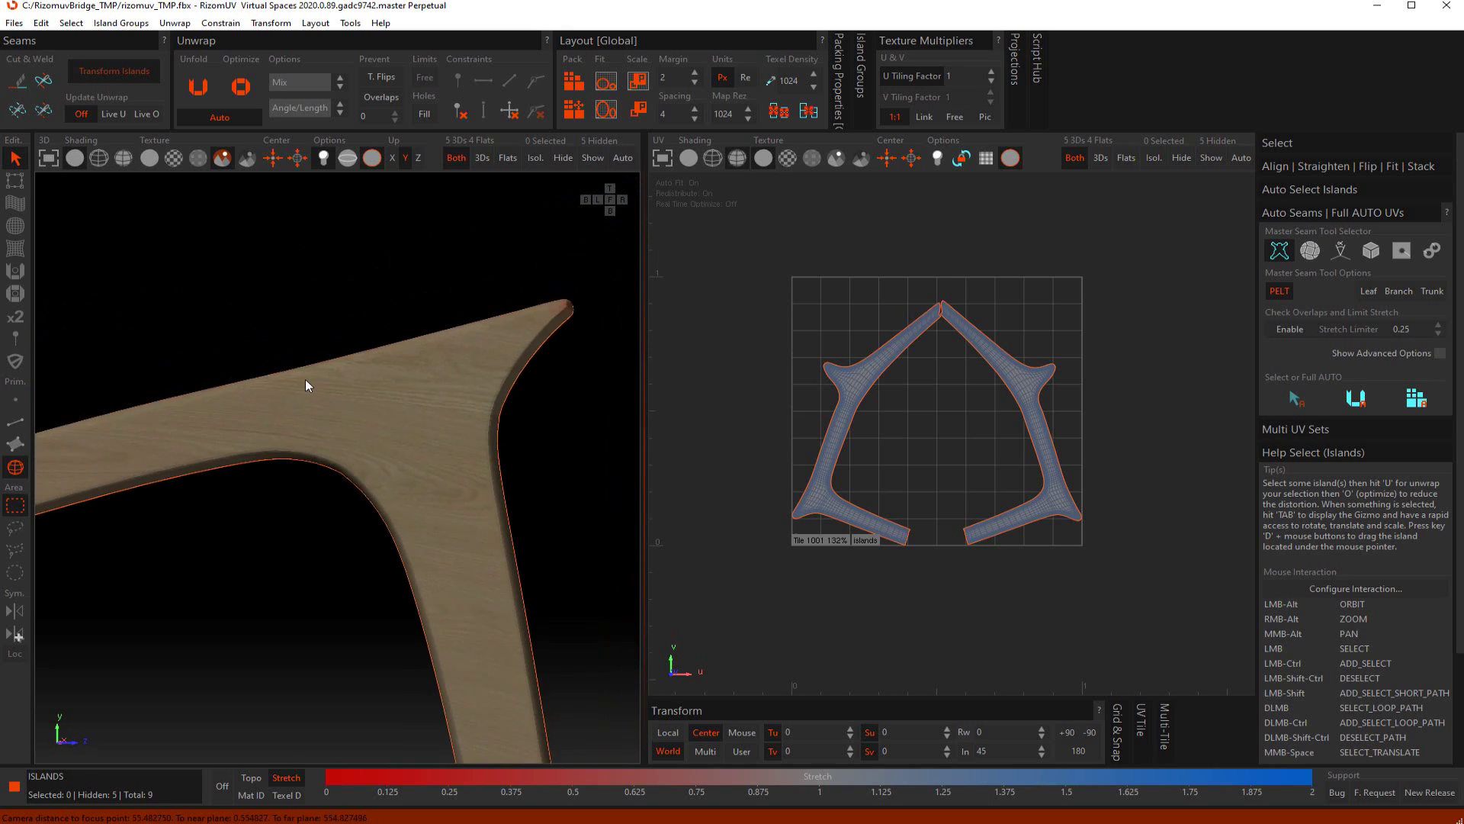
mouse_move(305, 377)
alt+mouse_down()
mouse_move(384, 367)
mouse_move(282, 363)
mouse_move(255, 412)
mouse_move(298, 424)
alt+mouse_up()
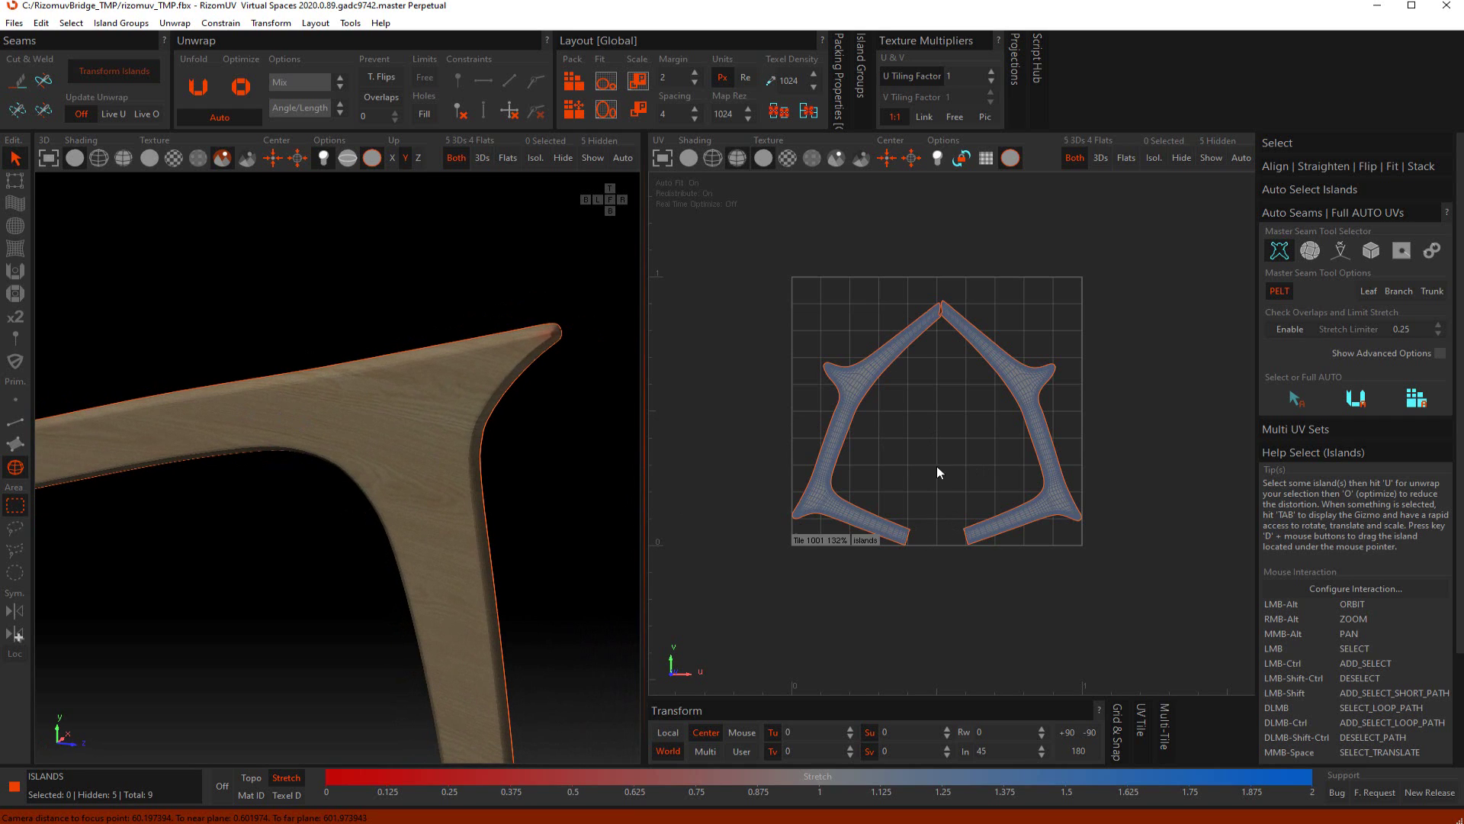
Rotate both frame halves so their rails lie horizontally, the first by about -77 degrees, and move the second outside the UV tile
click(841, 437)
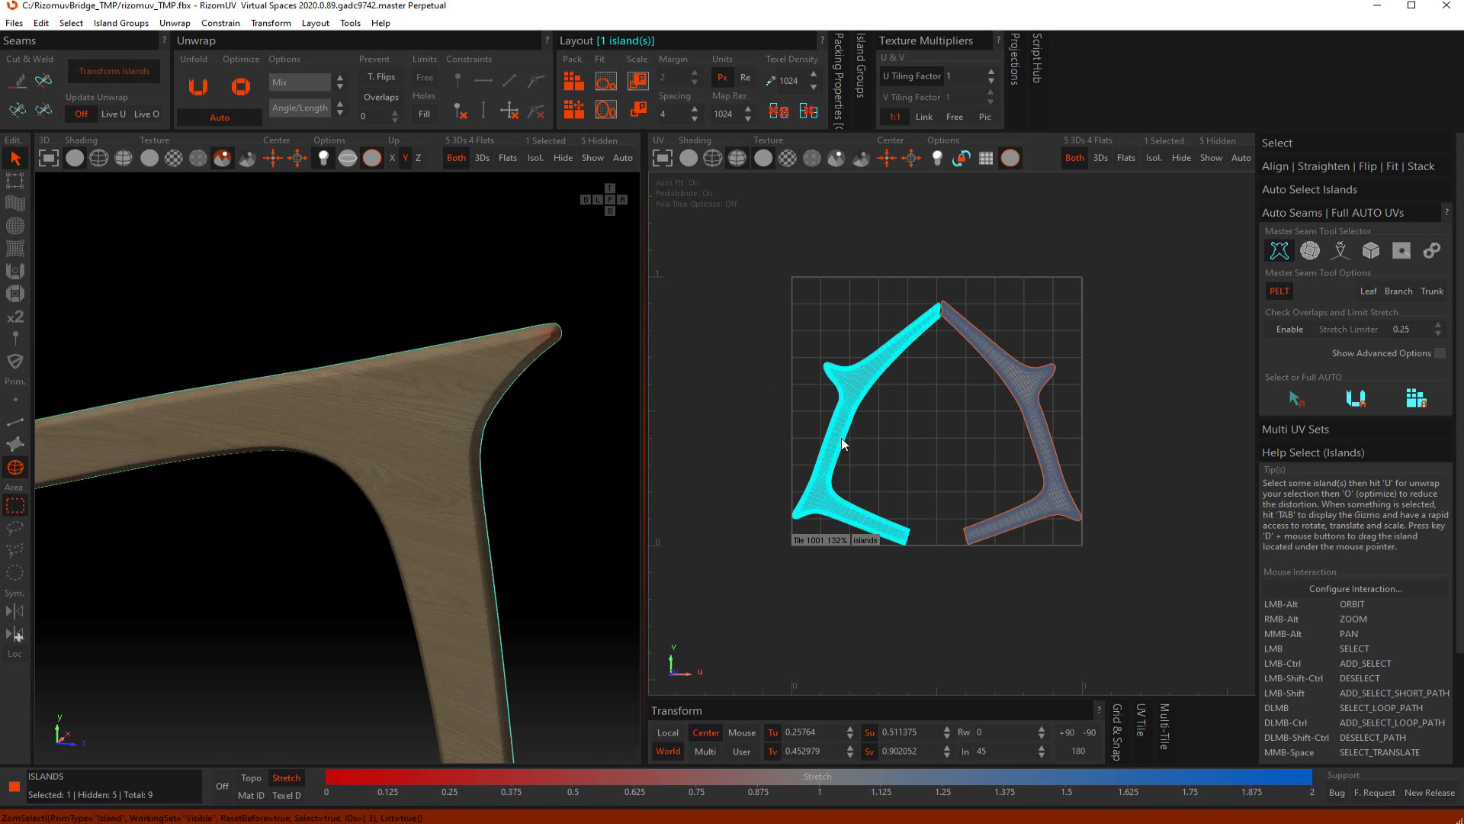
drag(868, 450, 898, 487)
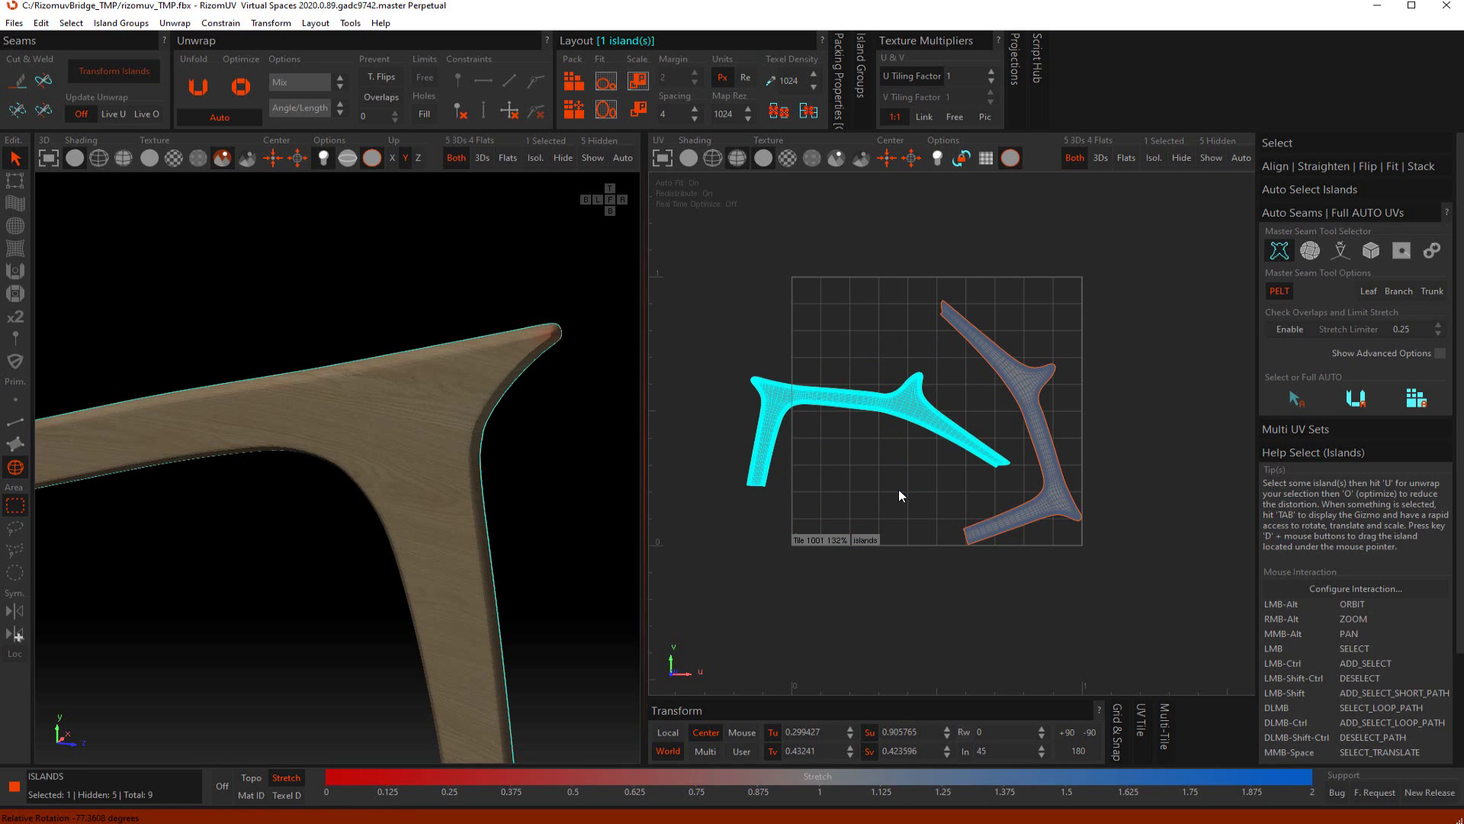
drag(1056, 489, 1063, 359)
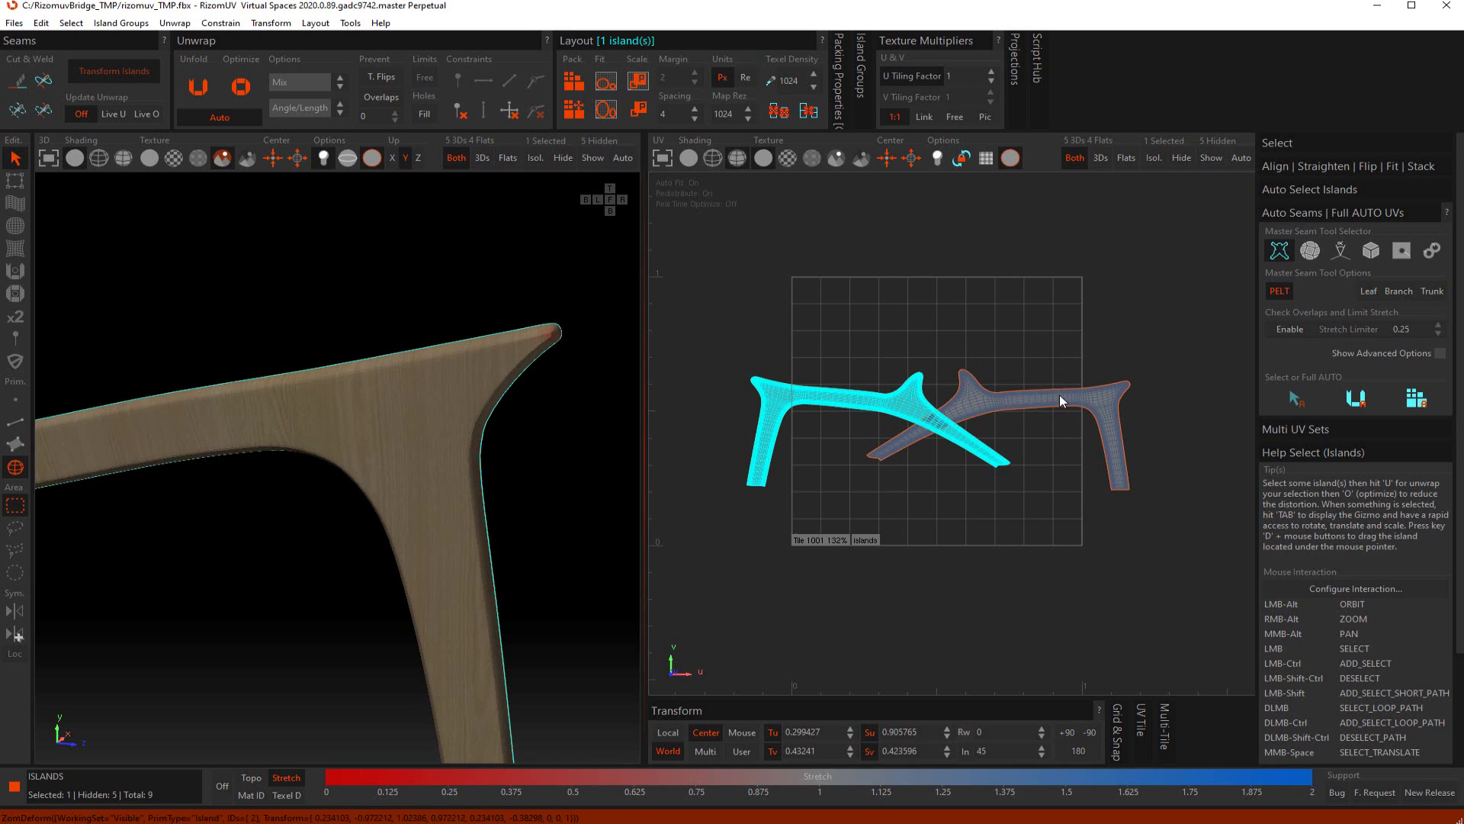
drag(1059, 395, 657, 391)
Examine the wood grain at the leg joint and display the 3D model's wireframe over its shaded texture
alt+drag(374, 474, 332, 507)
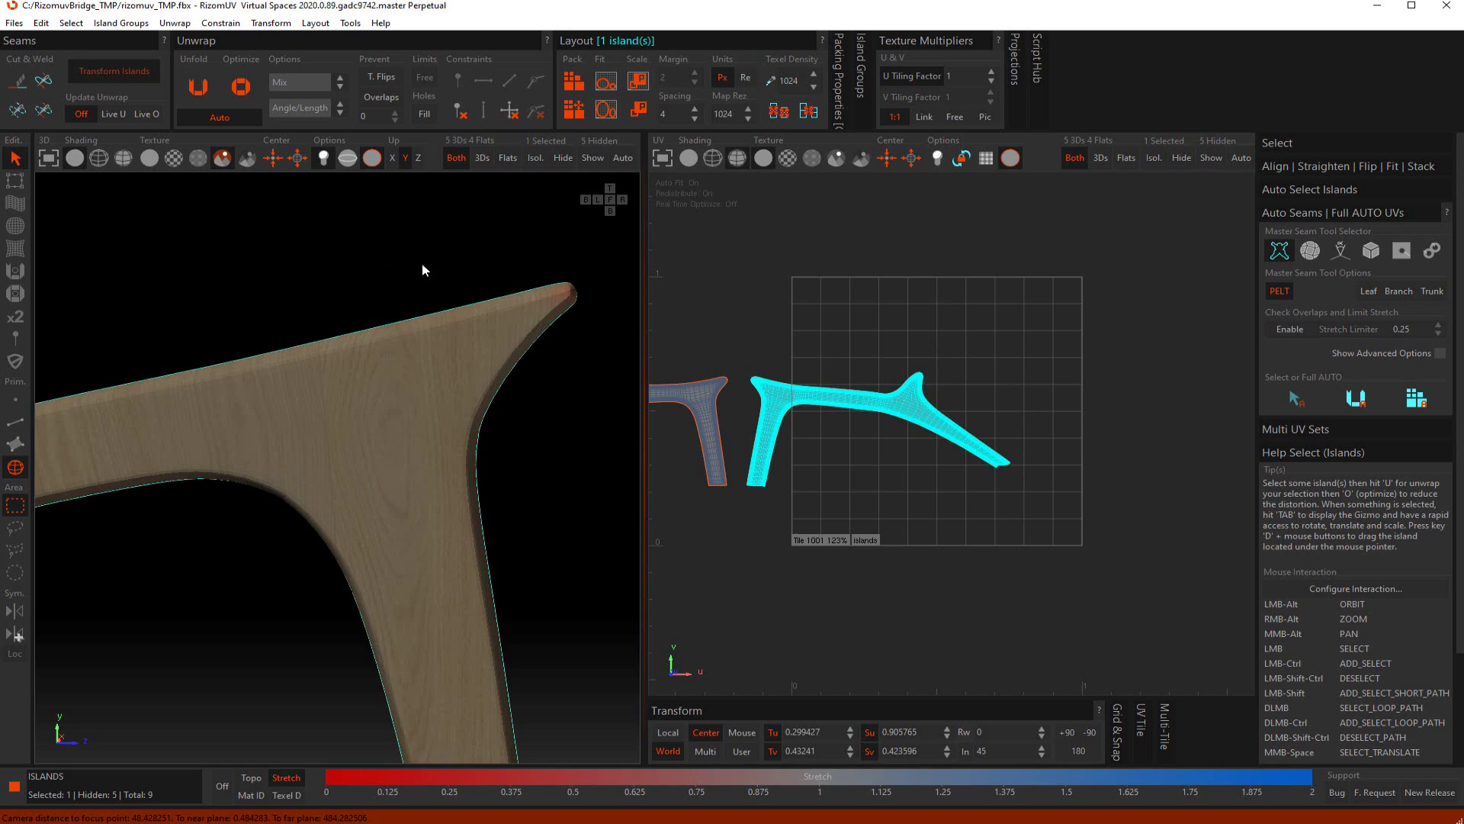
scroll(384, 433, up, 4)
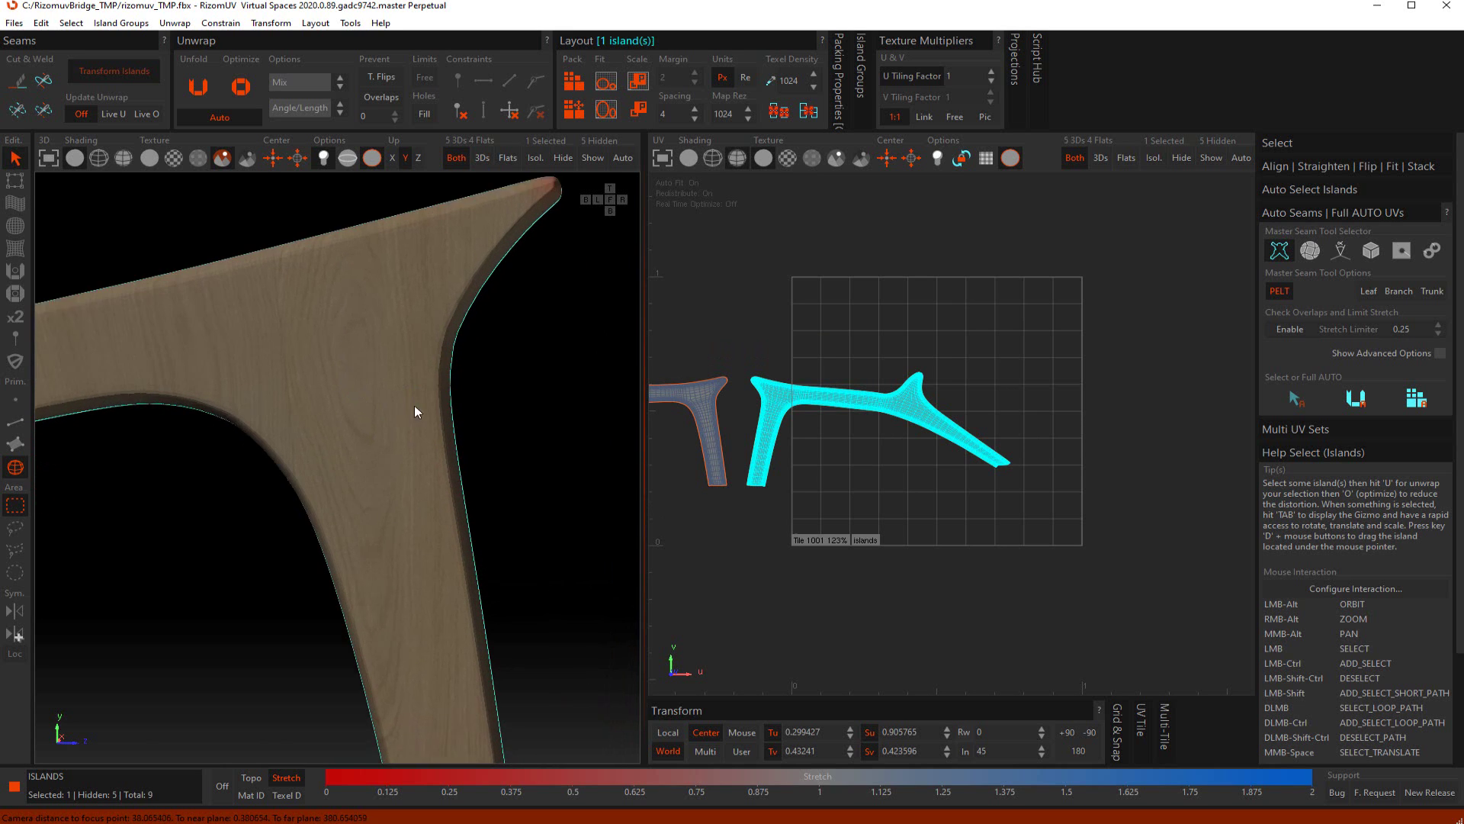
scroll(418, 415, up, 2)
alt+drag(469, 387, 546, 399)
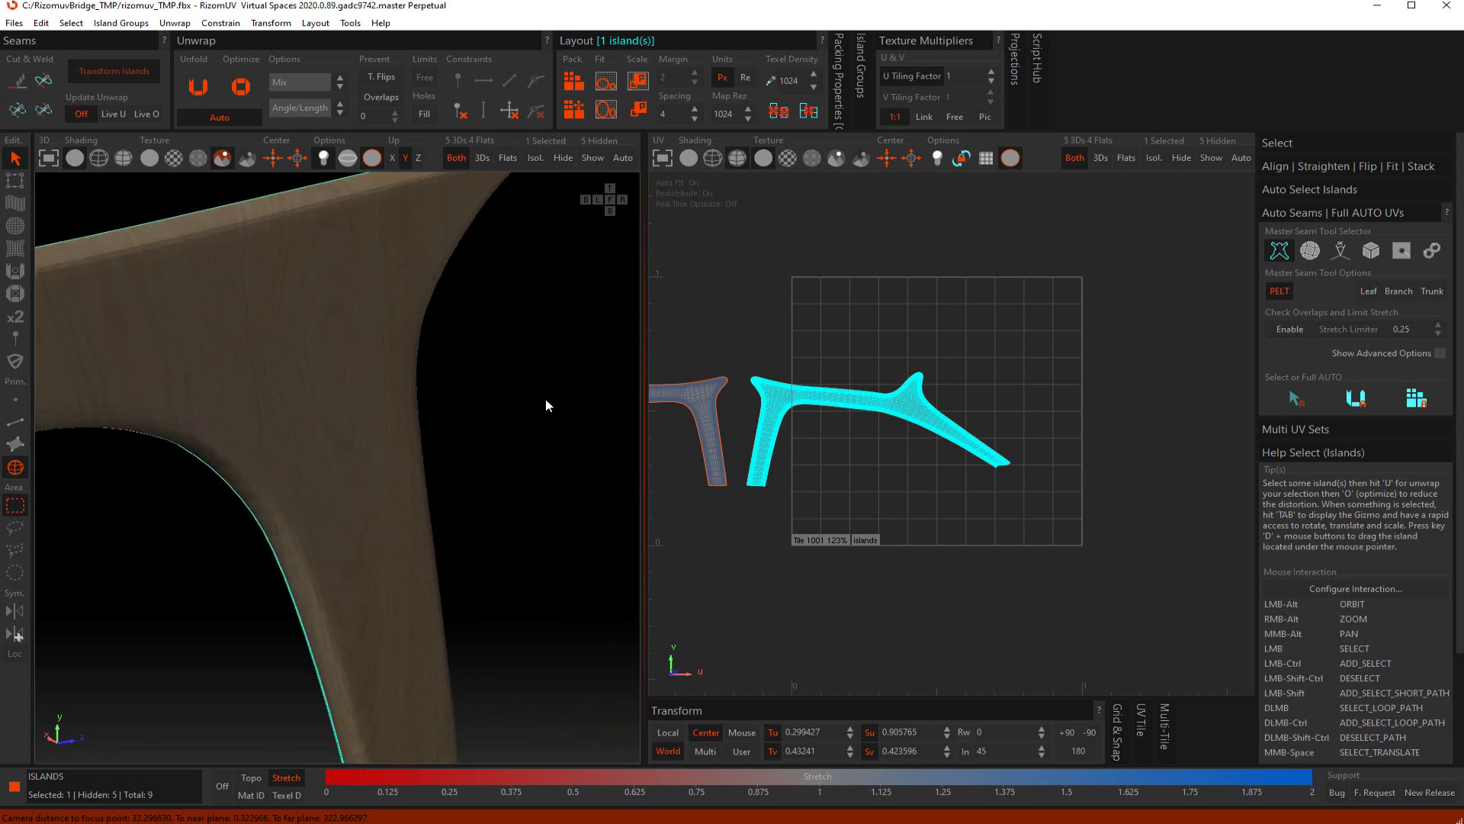
click(103, 157)
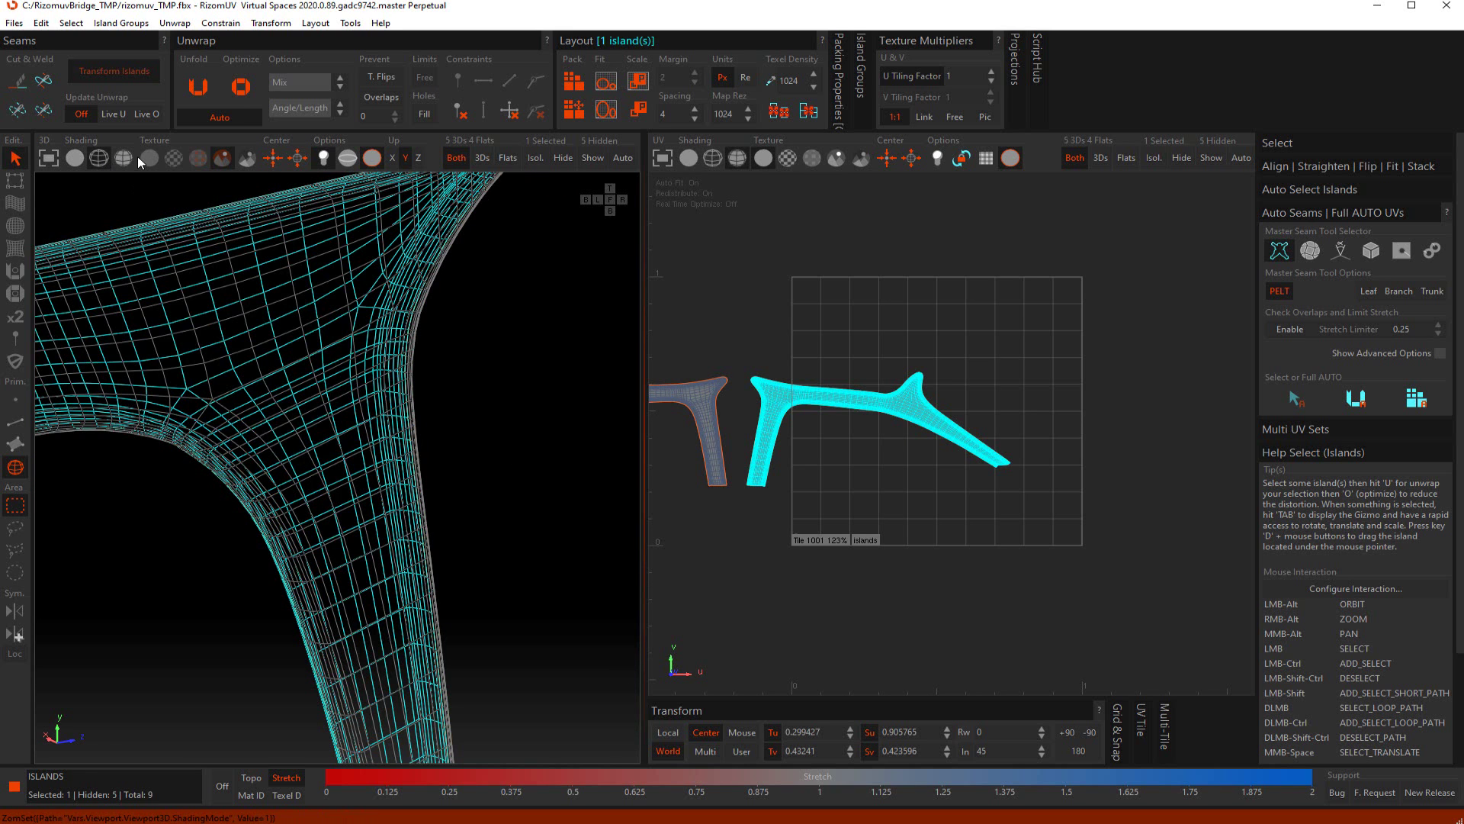
click(123, 157)
scroll(290, 381, up, 2)
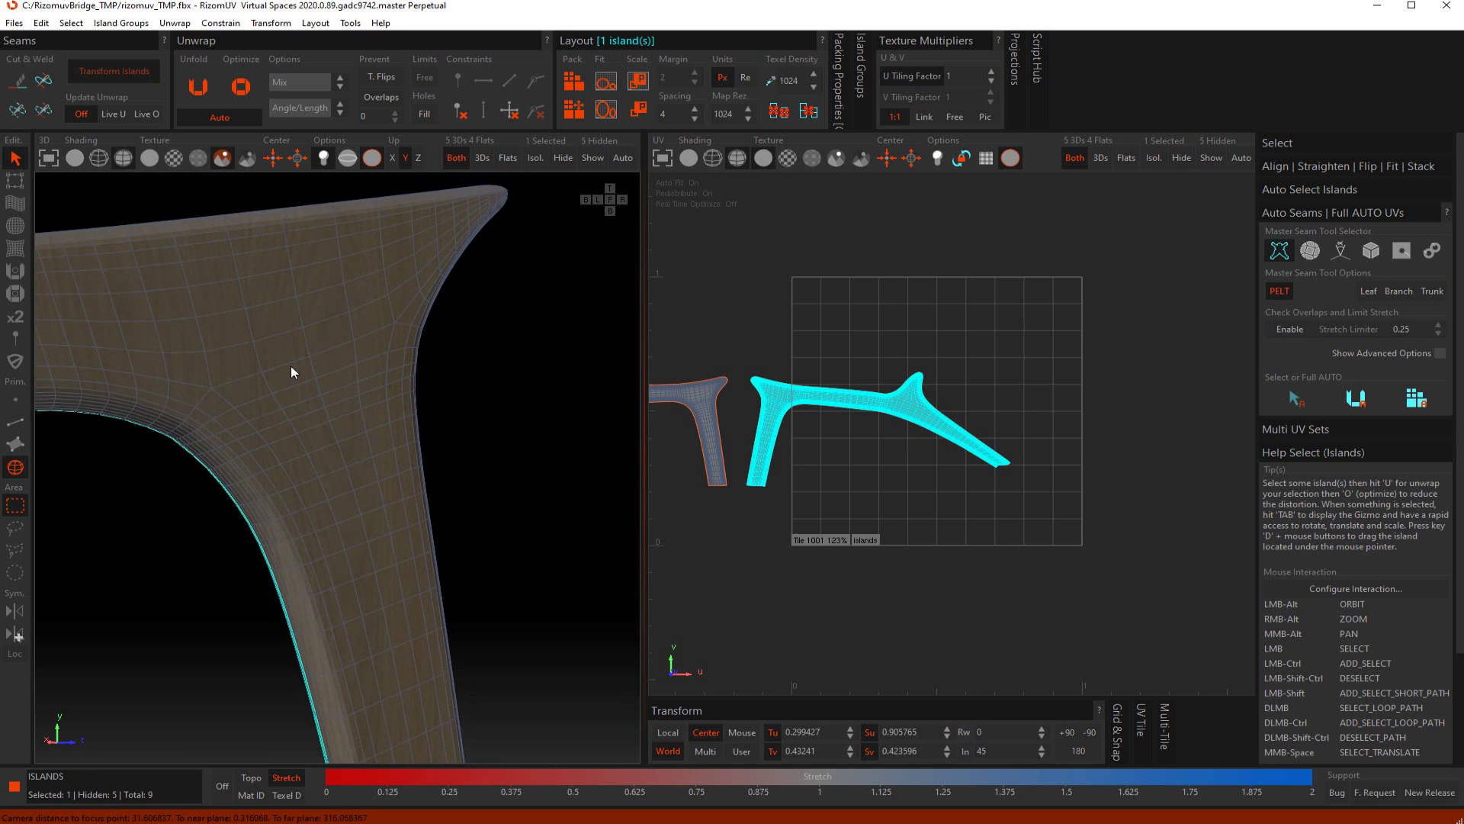
Cut the edge loop running across the top of the leg just below the rail joint, on both frame halves
scroll(297, 397, up, 3)
mouse_move(306, 405)
alt+mouse_down()
mouse_move(248, 409)
mouse_move(266, 420)
mouse_move(261, 403)
alt+mouse_up()
key(F2)
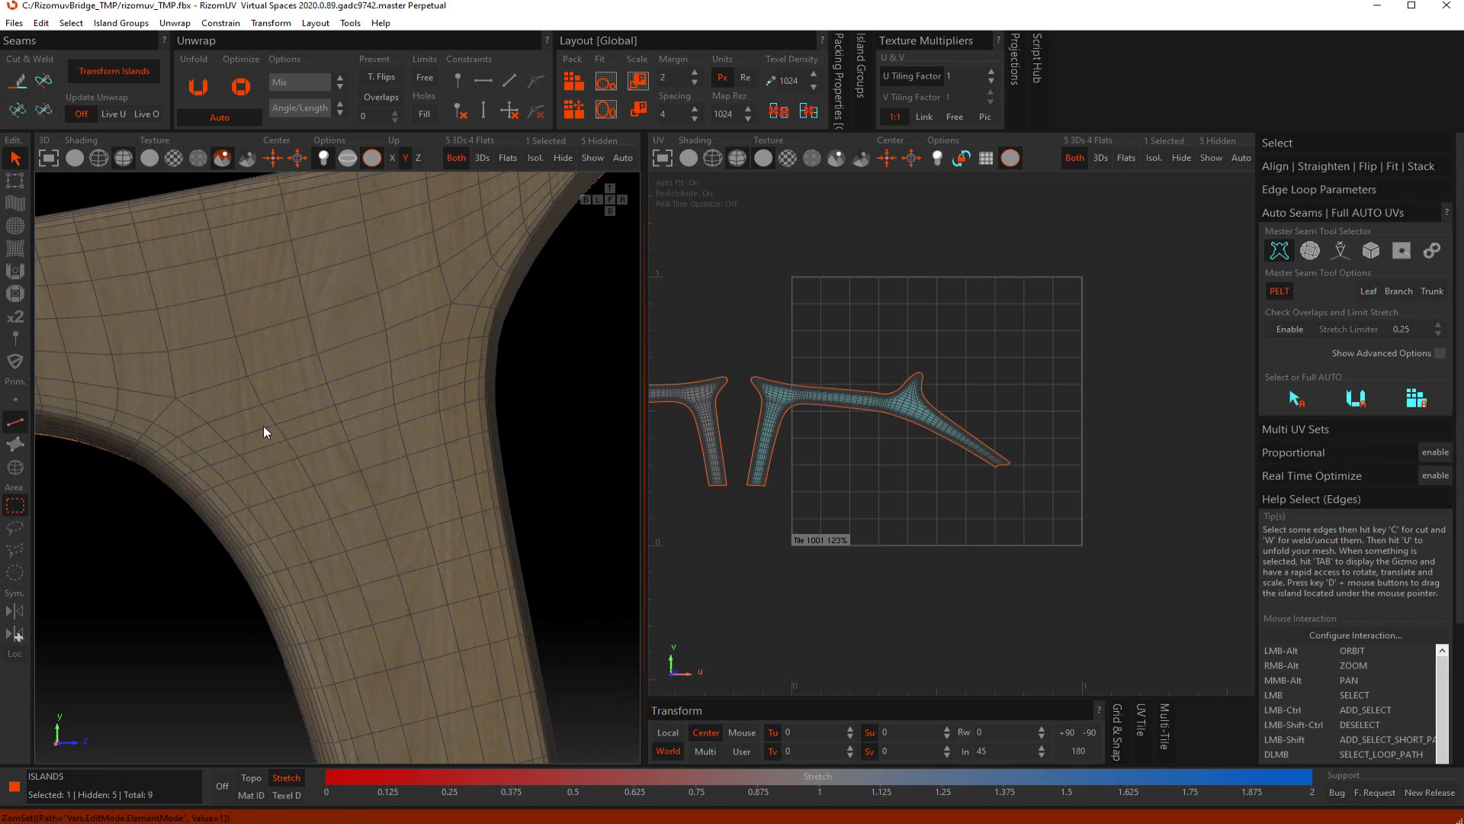
double_click(263, 425)
alt+drag(198, 461, 442, 430)
ctrl+double_click(158, 441)
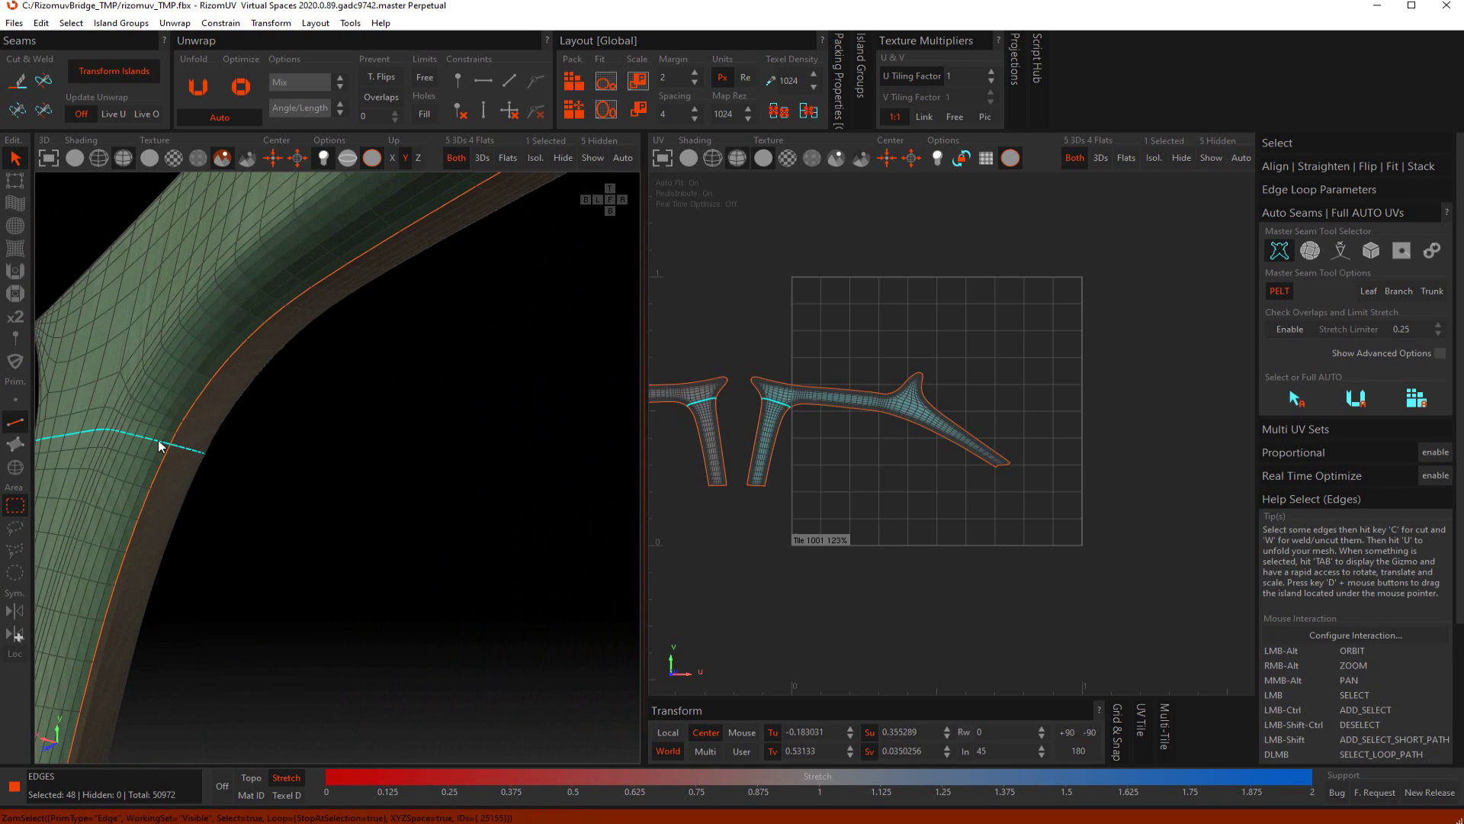
key(c)
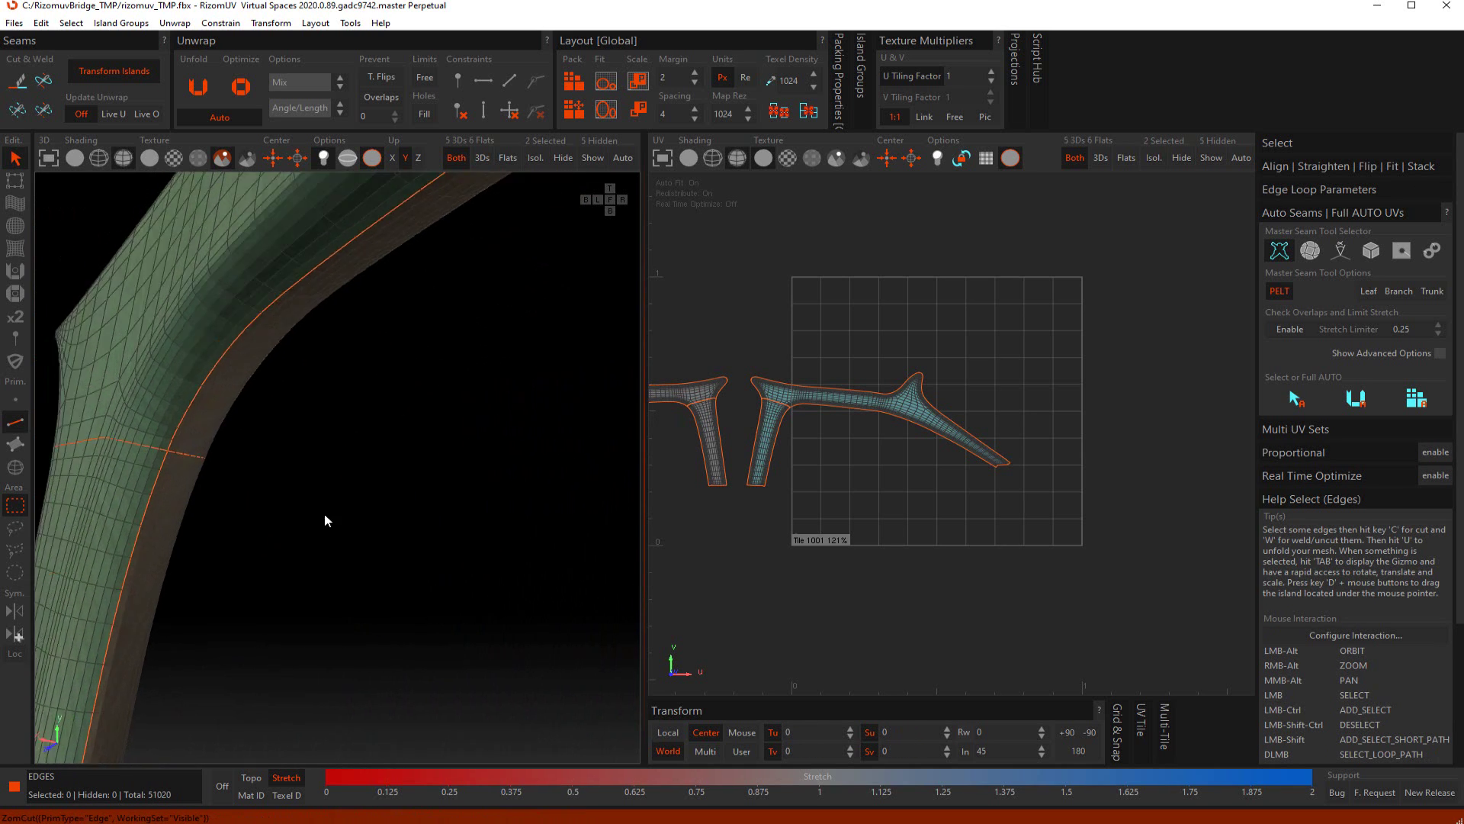
Select the two separated leg islands and unfold them
alt+drag(289, 521, 203, 529)
key(F4)
click(447, 550)
alt+drag(392, 561, 437, 572)
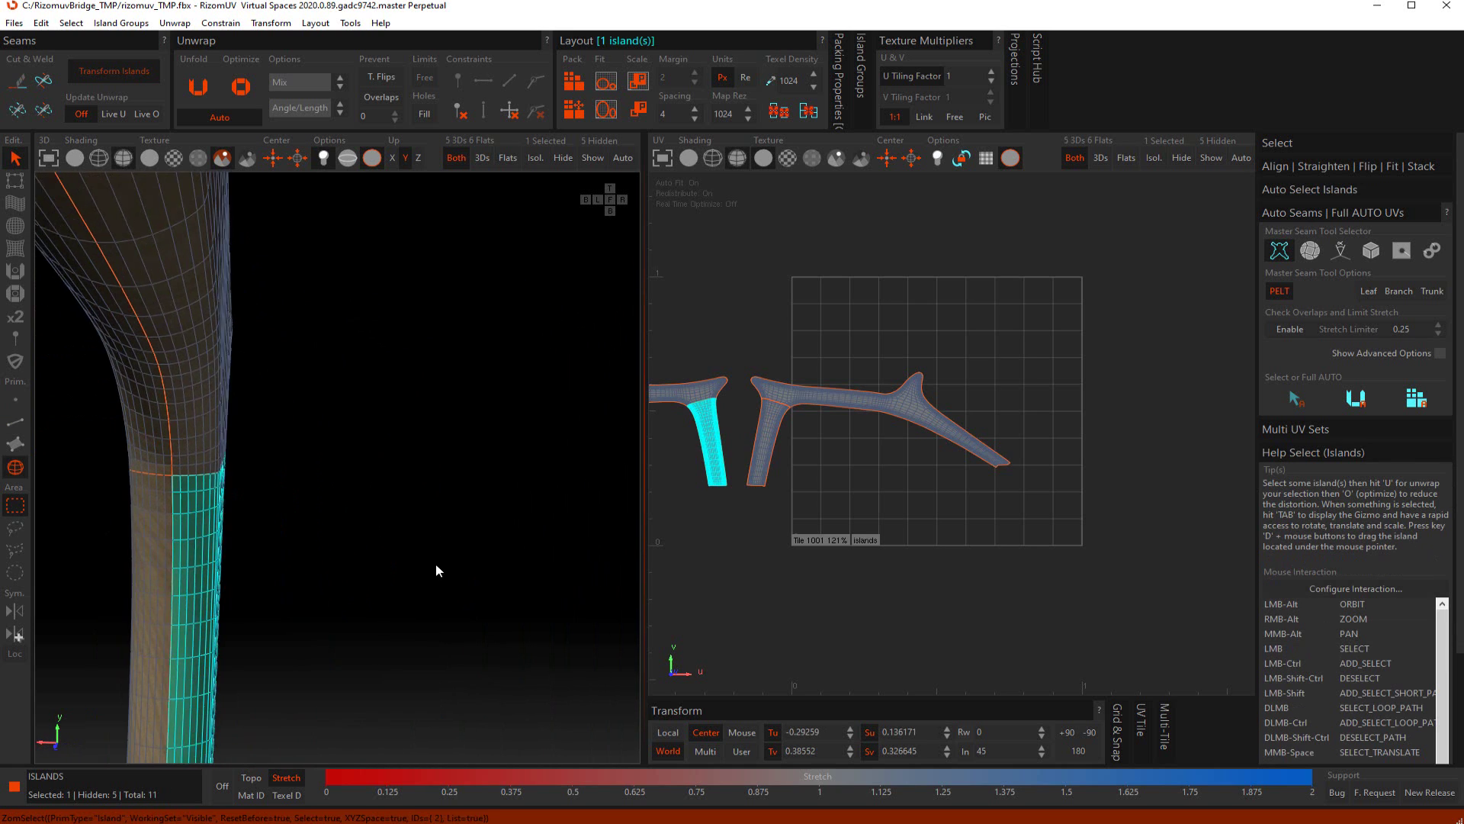
ctrl+click(140, 537)
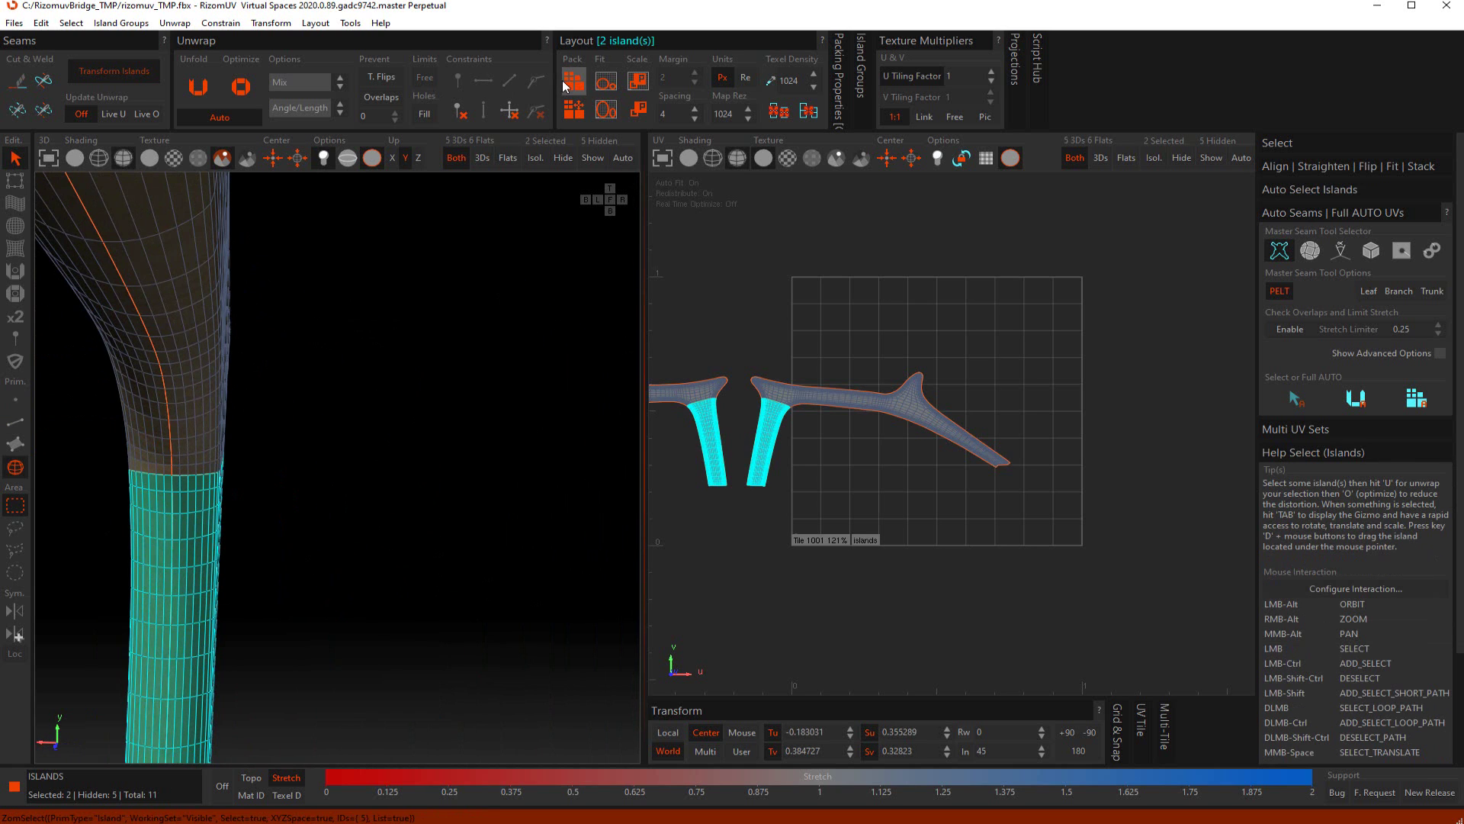
click(200, 87)
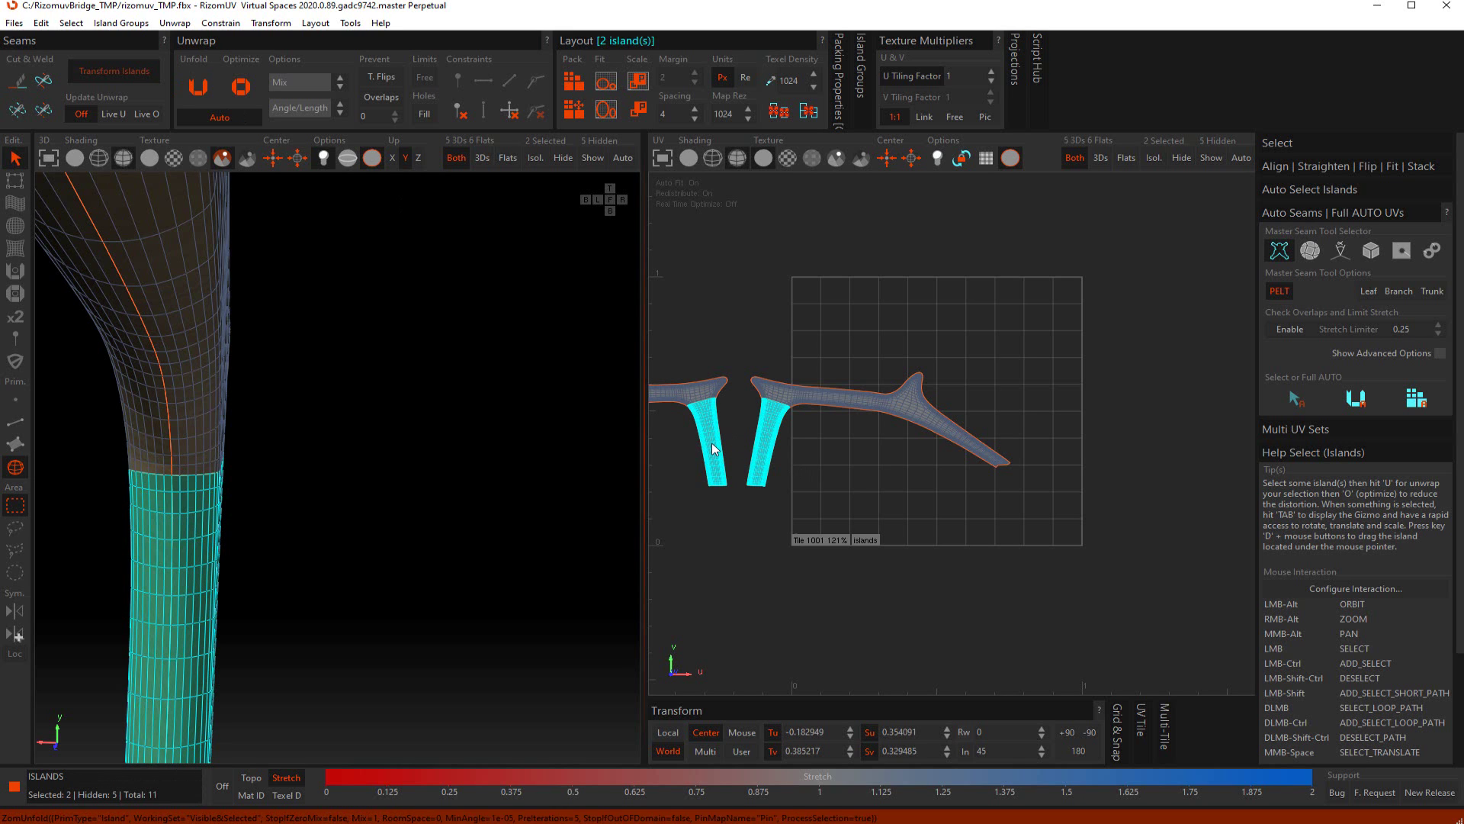
Move the two leg islands away from the rails and rotate both to lie horizontally, the second by about -75 degrees
drag(715, 449, 858, 482)
mouse_move(525, 519)
alt+mouse_down()
mouse_move(479, 517)
mouse_move(612, 527)
mouse_move(540, 501)
alt+mouse_up()
alt+right_drag(541, 500, 541, 433)
alt+drag(540, 434, 738, 459)
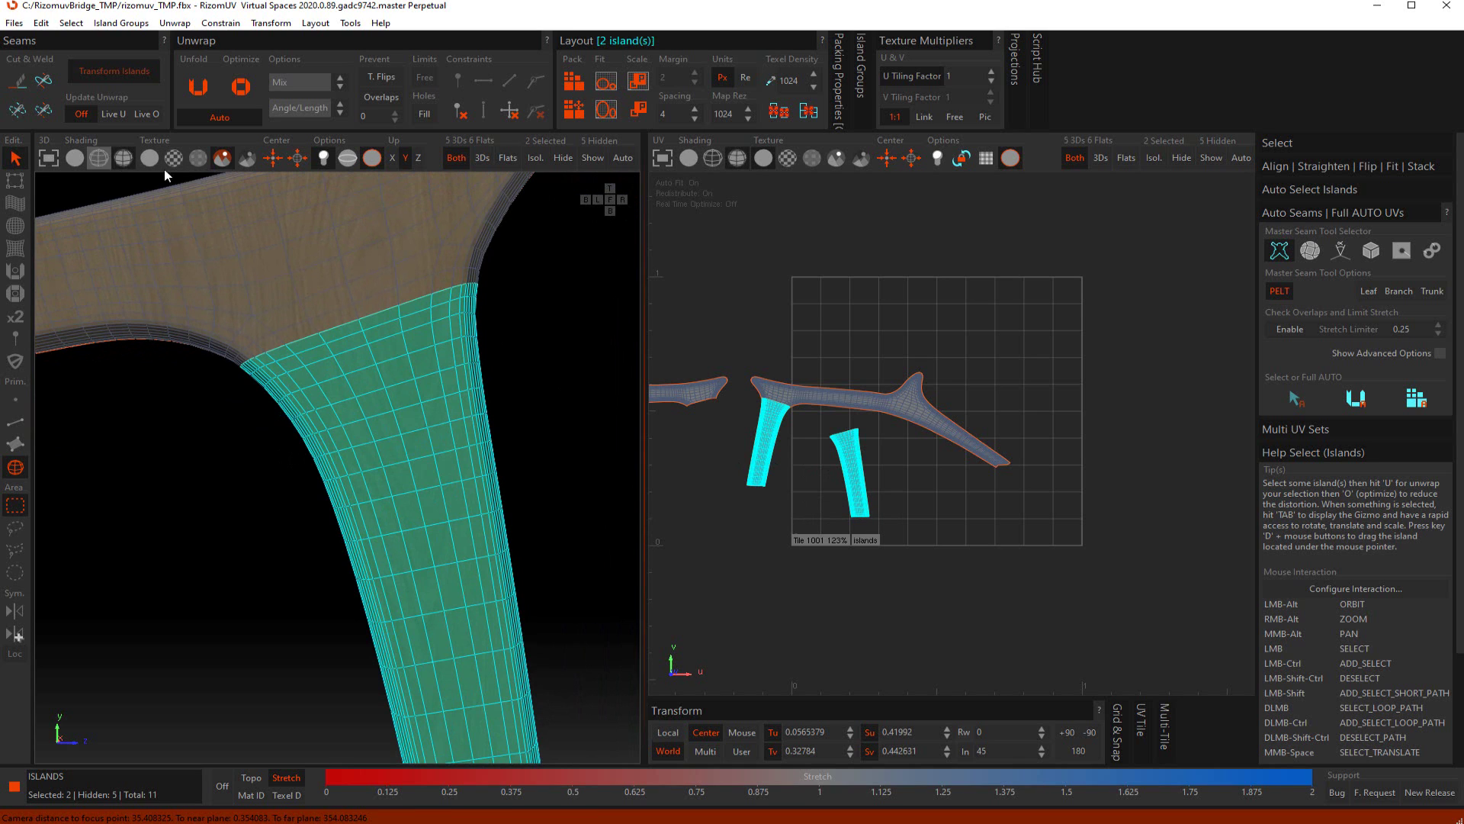
click(769, 304)
middle_drag(855, 496, 855, 490)
drag(855, 490, 876, 387)
middle_drag(878, 393, 876, 372)
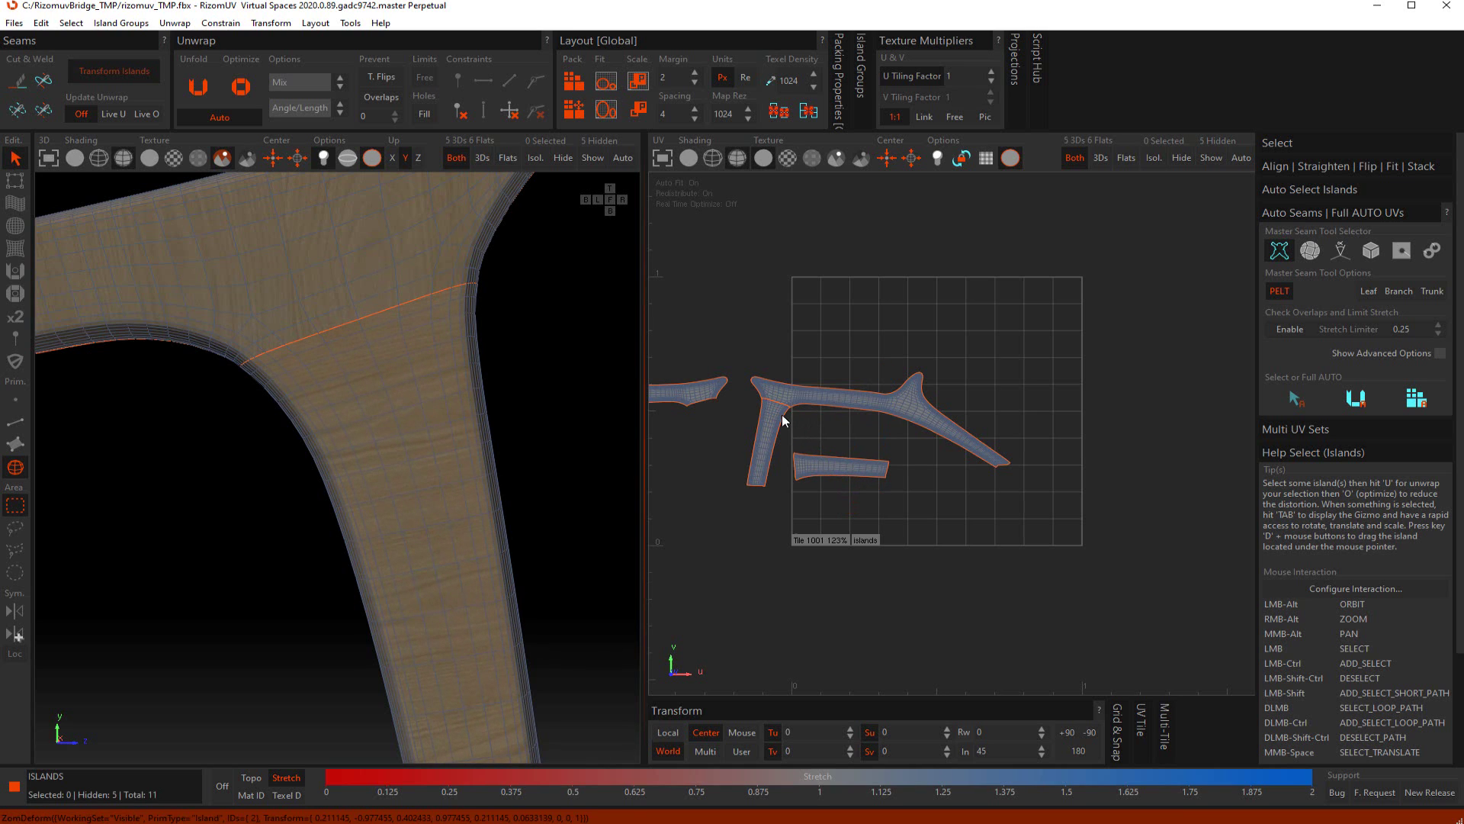
middle_drag(781, 415, 800, 541)
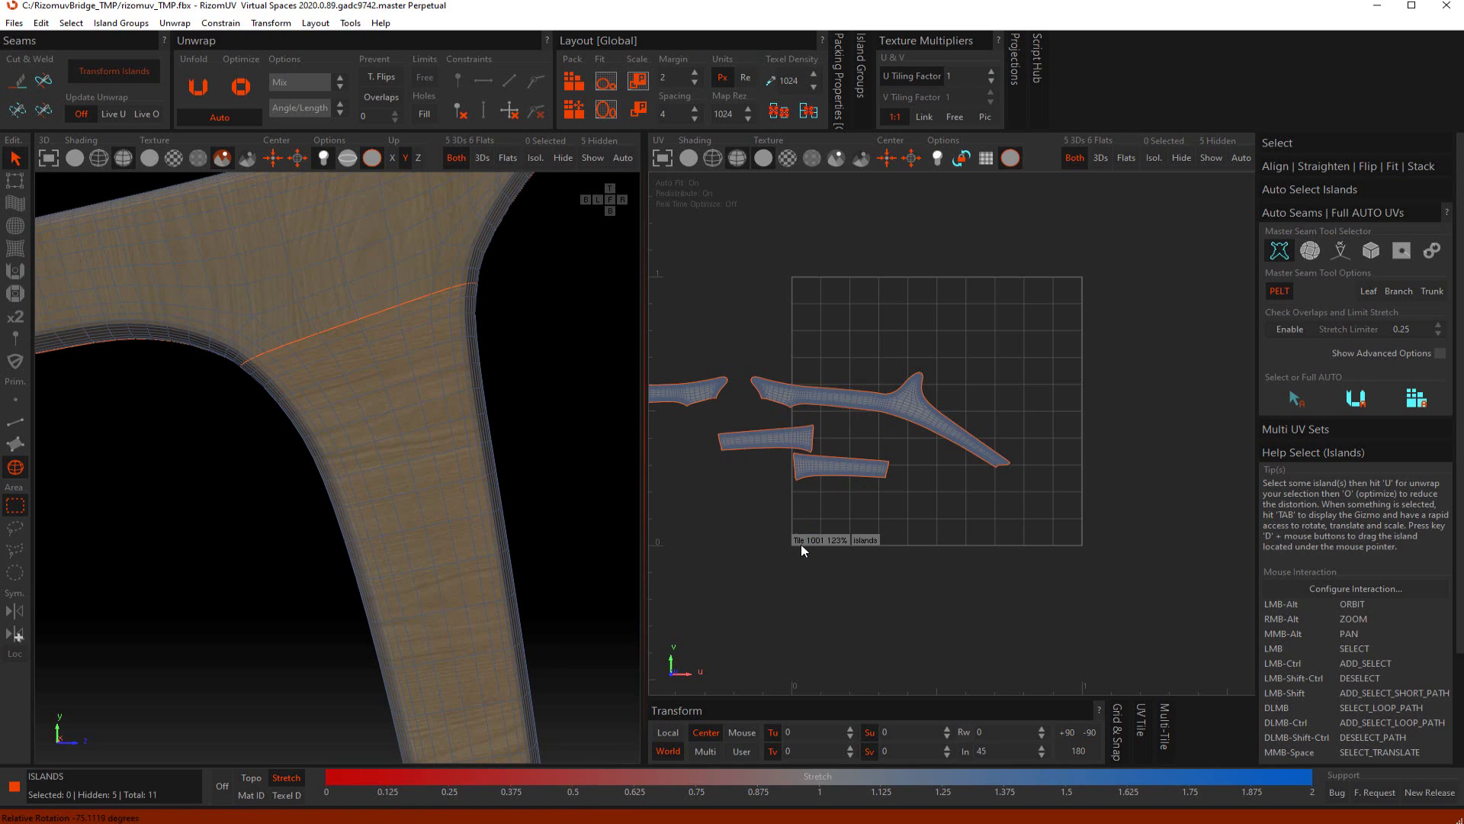
Pack all six visible islands into the UV tile, keeping their current orientation and scale
alt+middle_drag(720, 474, 838, 513)
scroll(839, 512, down, 3)
drag(1050, 390, 678, 638)
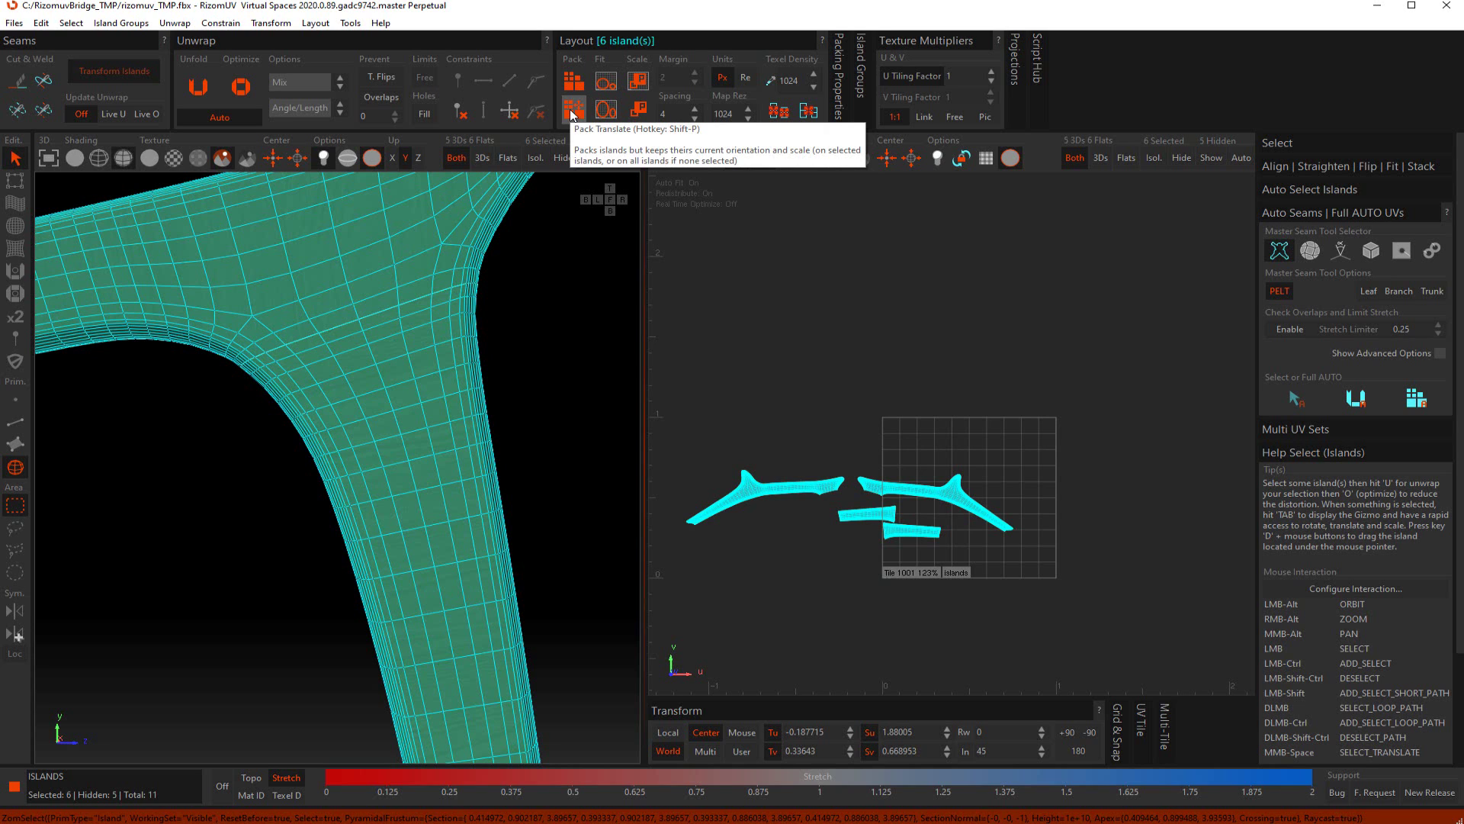
click(573, 113)
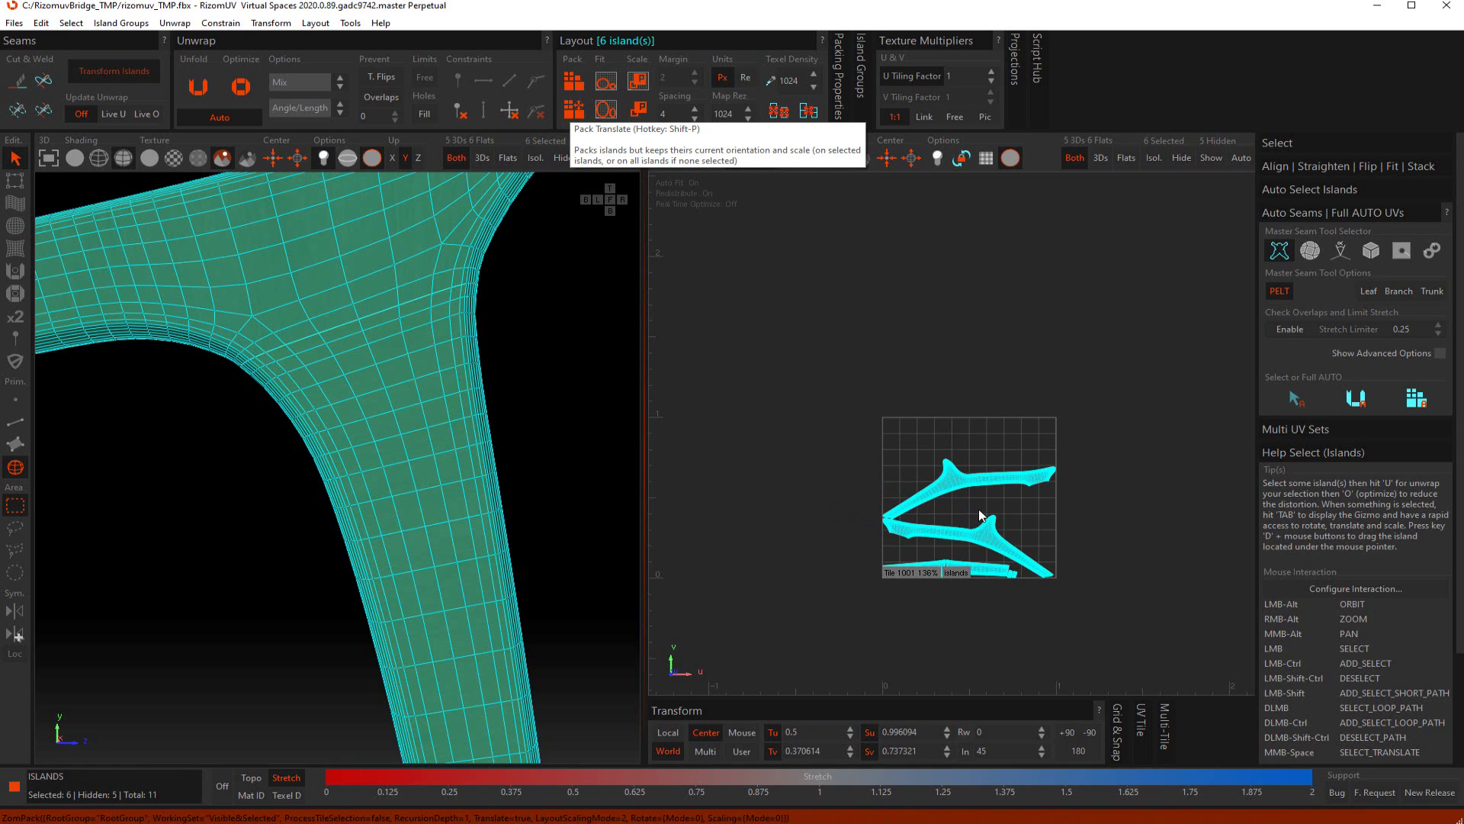
click(540, 321)
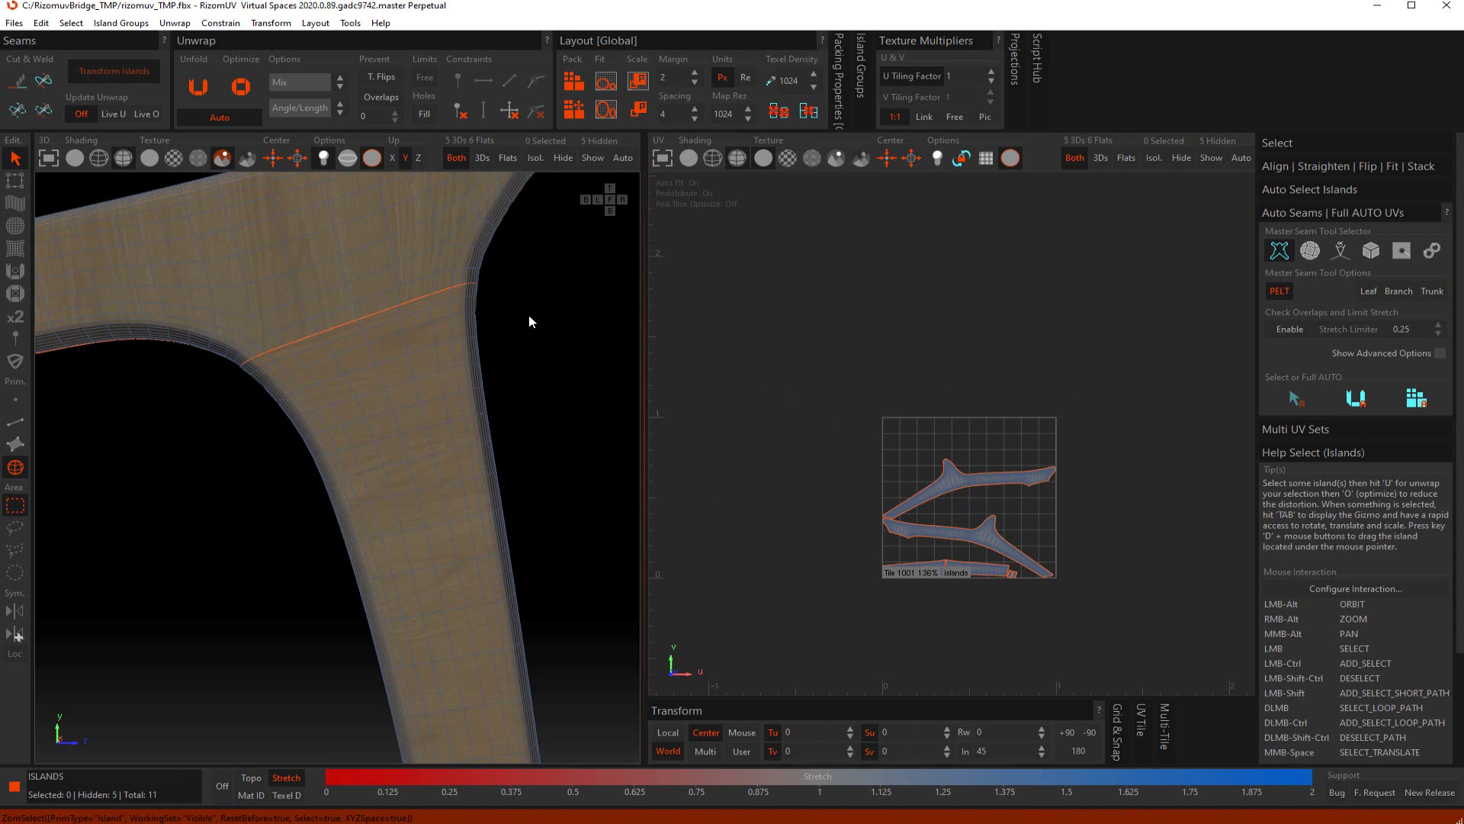
Show the 3D model shaded without its wireframe and examine the wood grain on the rail and the leg
alt+middle_drag(434, 283, 465, 355)
scroll(464, 340, down, 3)
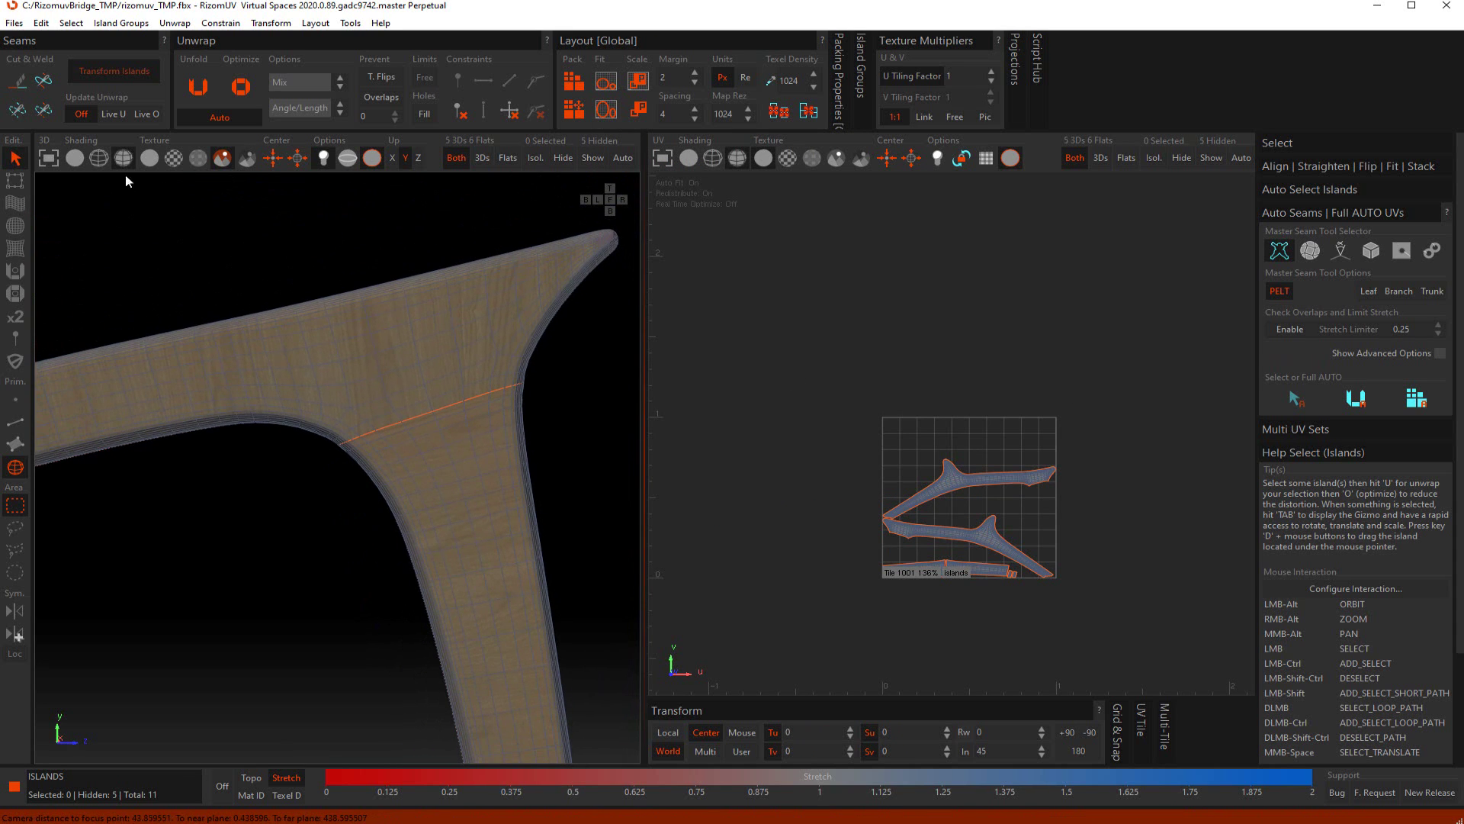
click(74, 158)
scroll(410, 396, up, 5)
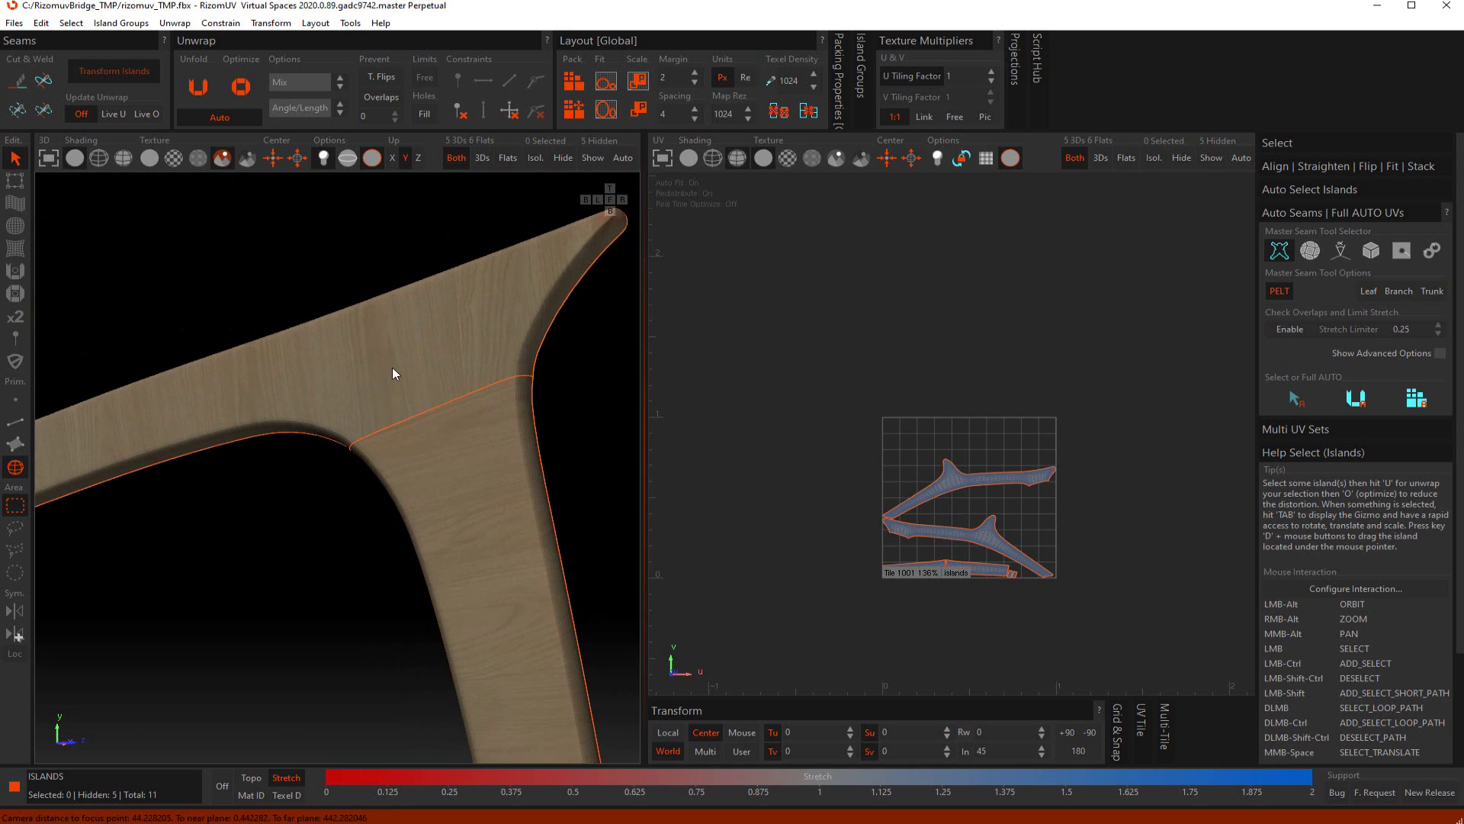
alt+drag(399, 466, 454, 466)
alt+right_drag(452, 470, 438, 278)
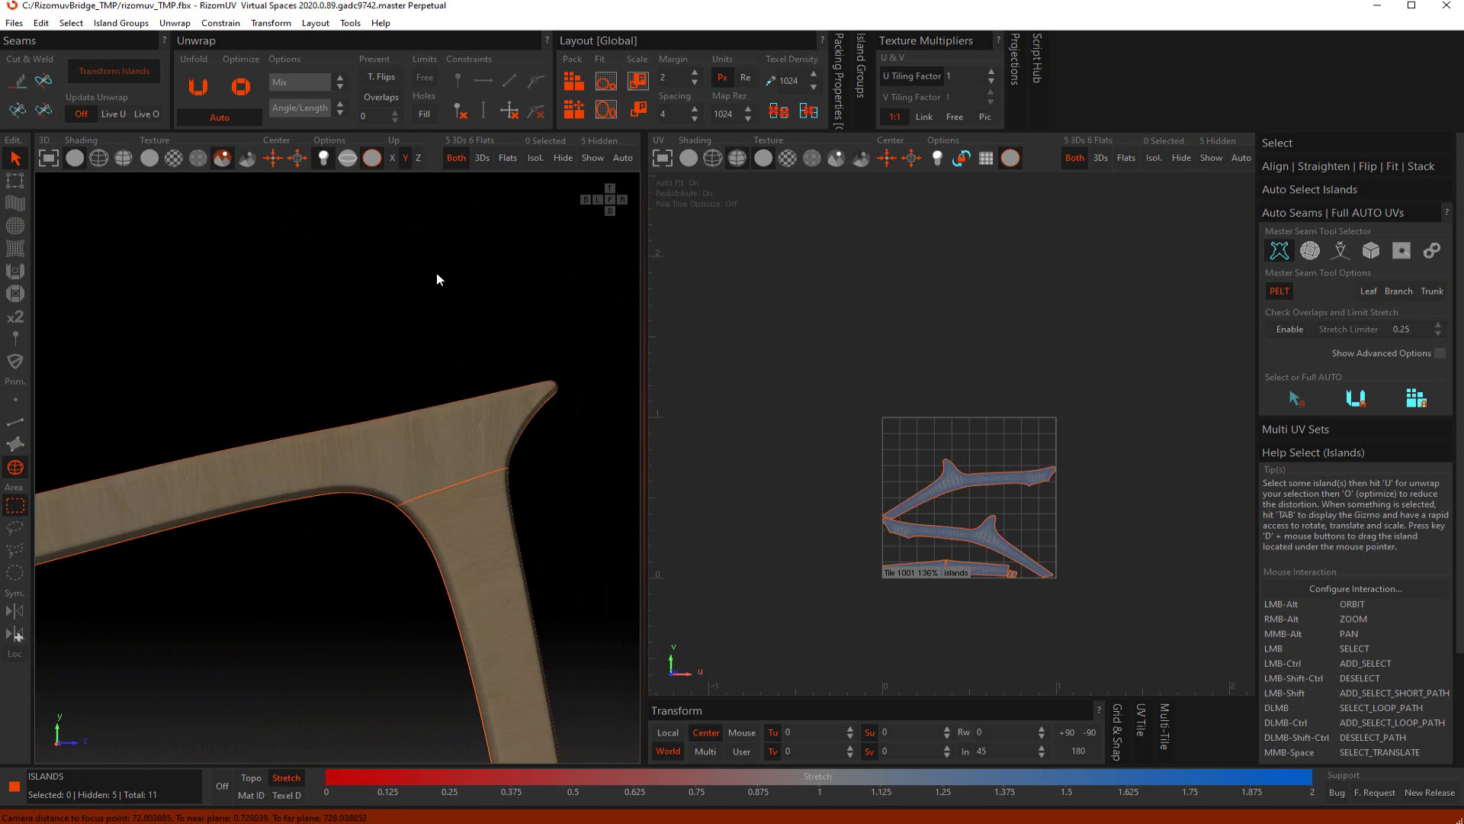
mouse_move(442, 438)
alt+mouse_down()
mouse_move(475, 415)
mouse_move(356, 511)
mouse_move(420, 430)
mouse_move(446, 433)
alt+mouse_up()
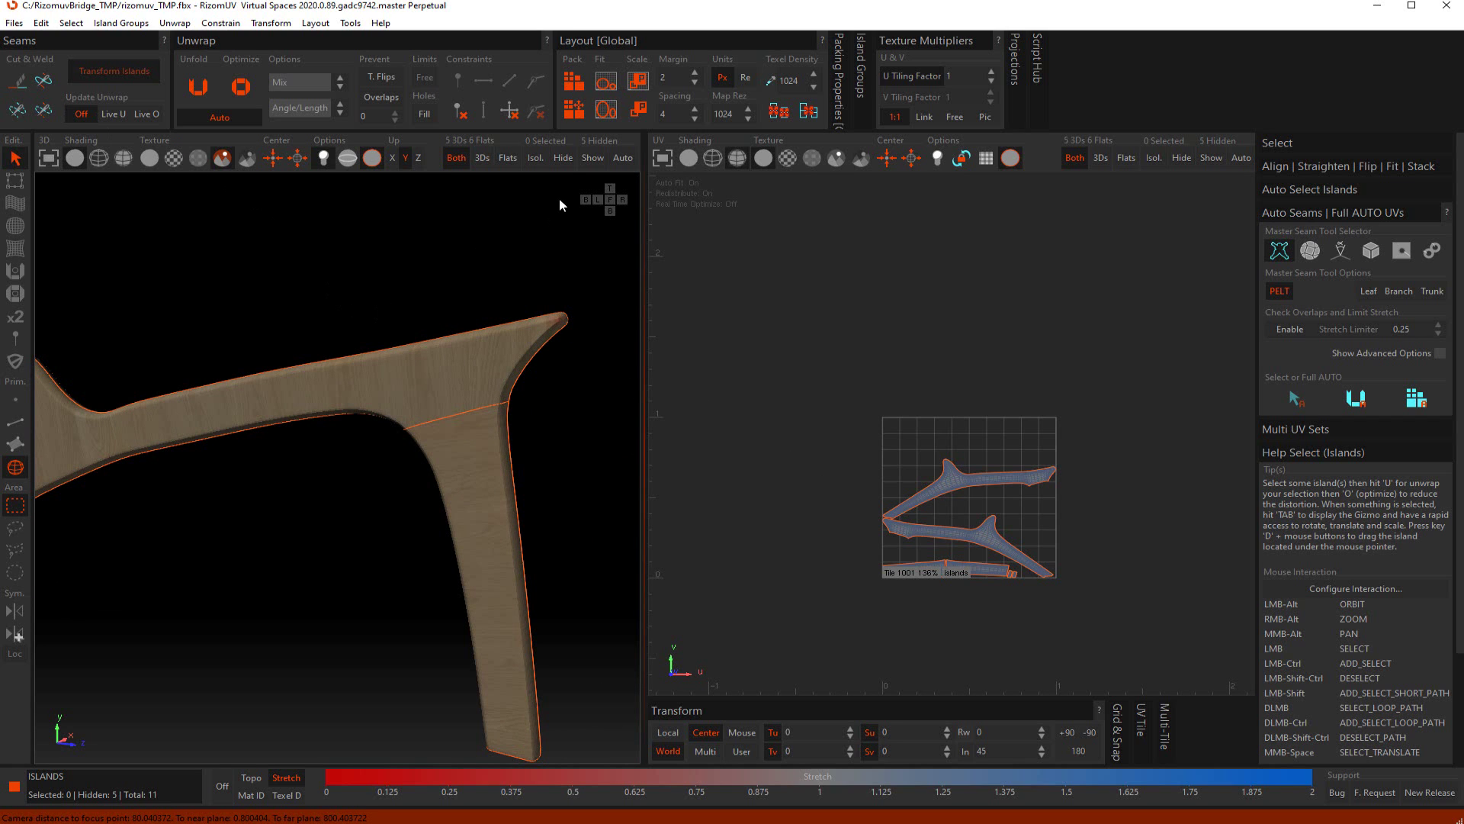
Show all hidden islands again, then isolate and frame the armchair's opposite side frame
click(592, 158)
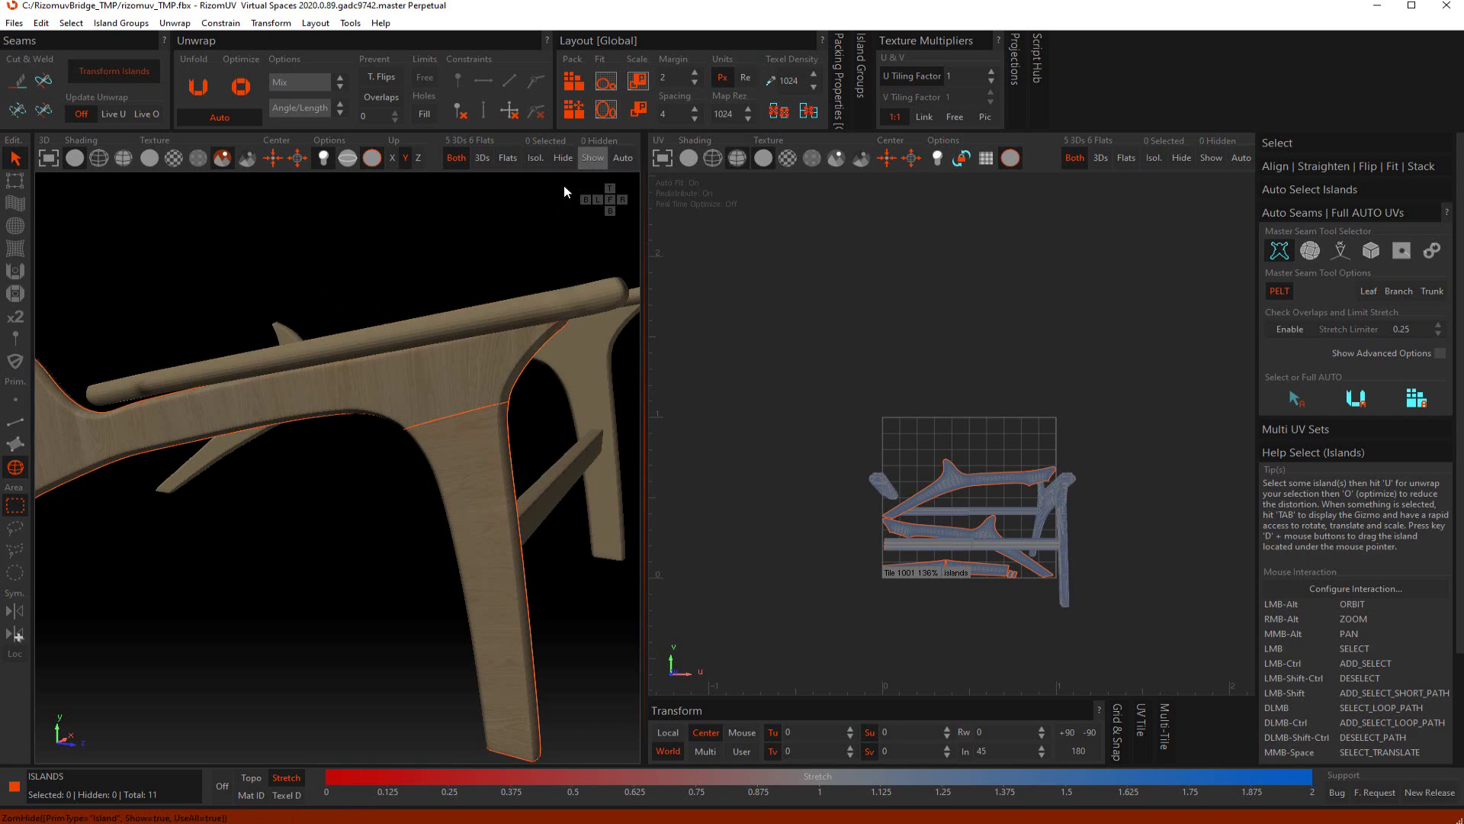
alt+drag(303, 288, 556, 410)
click(554, 399)
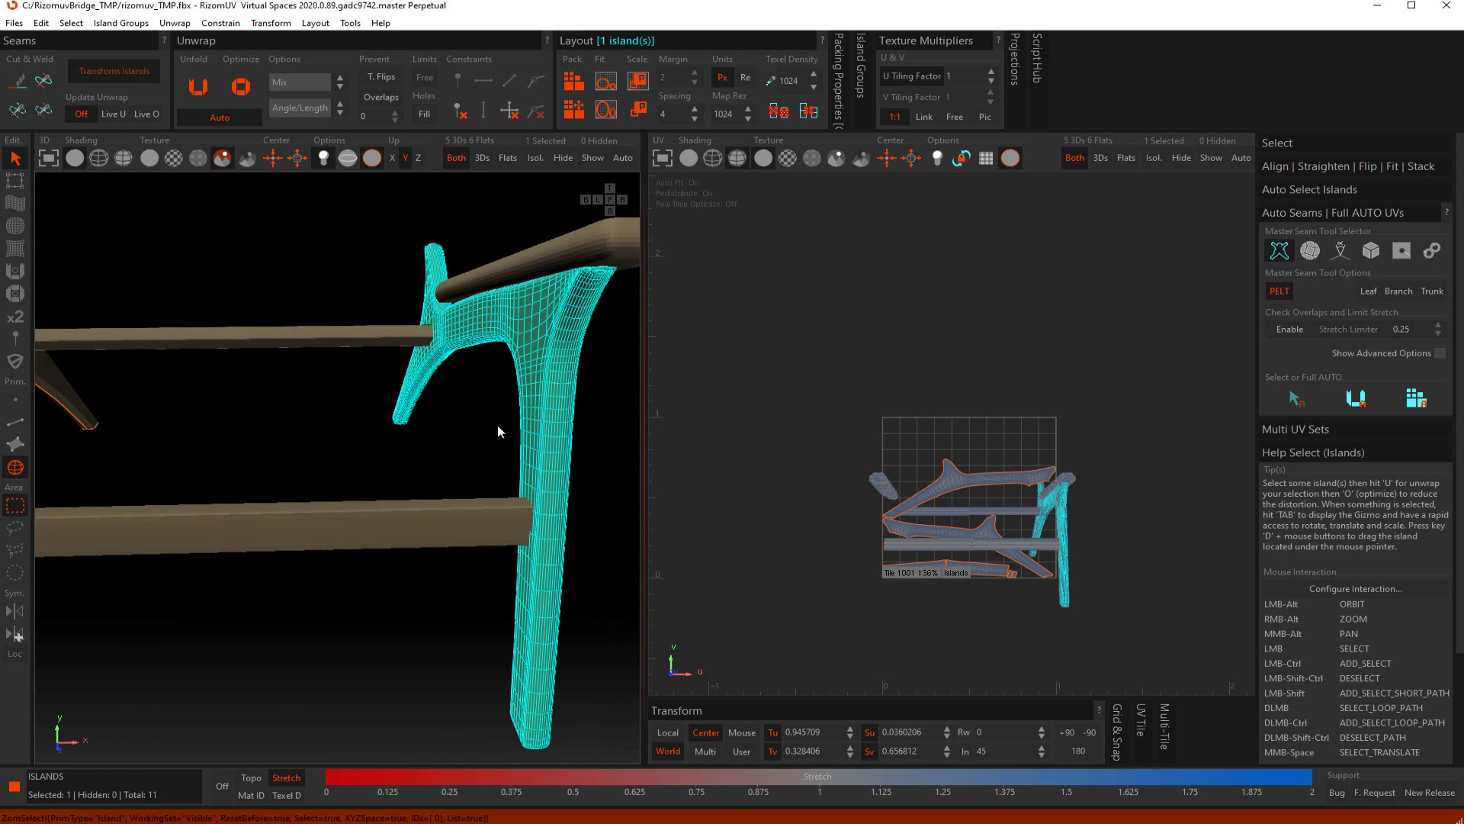
click(534, 158)
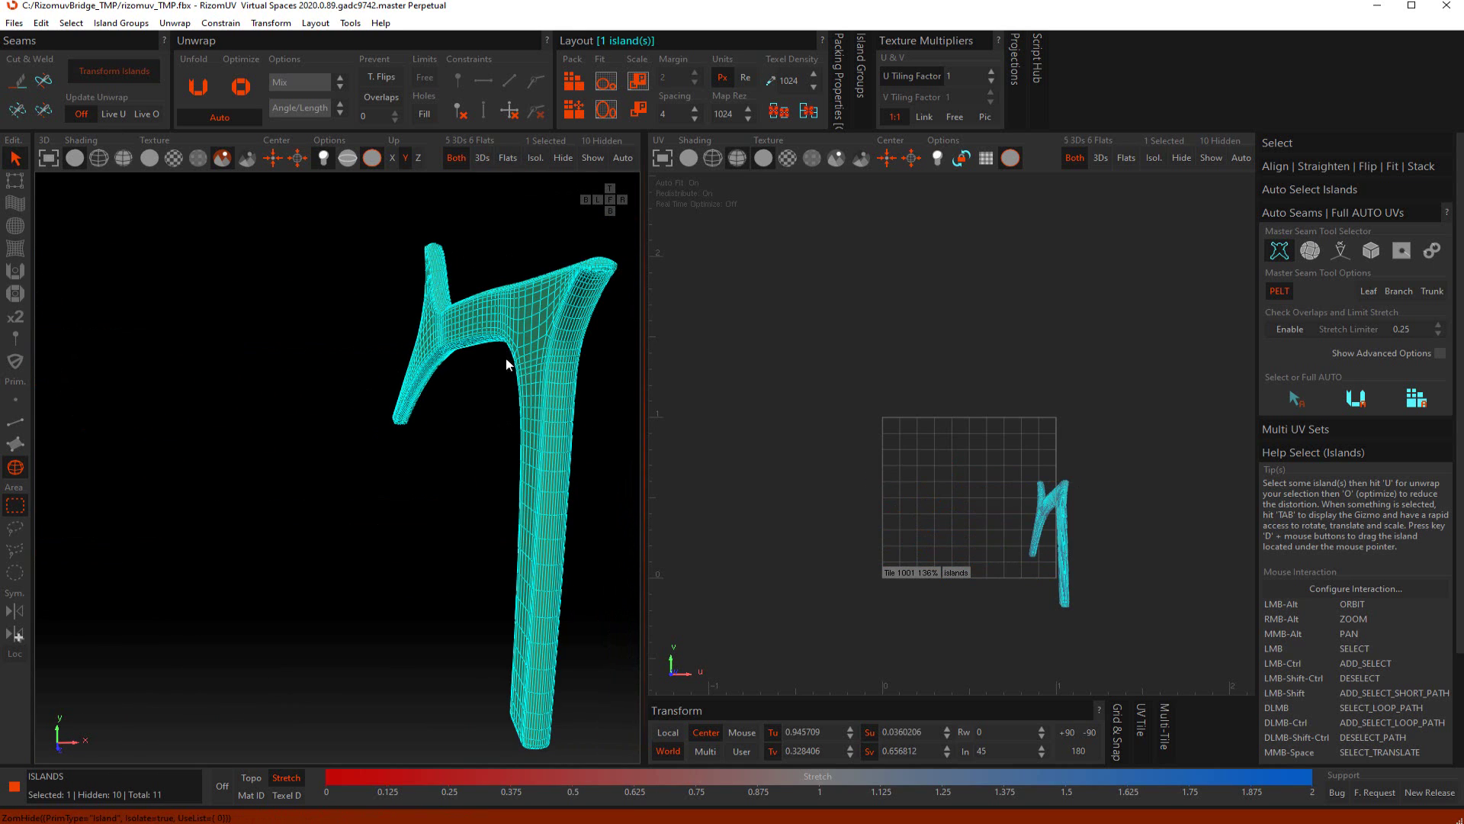
key(f)
Display the shaded wireframe and cut the edge loop around the bottom end of the front leg
alt+drag(441, 404, 447, 323)
alt+right_drag(445, 323, 482, 467)
alt+drag(481, 493, 479, 418)
alt+right_drag(479, 418, 487, 490)
key(F2)
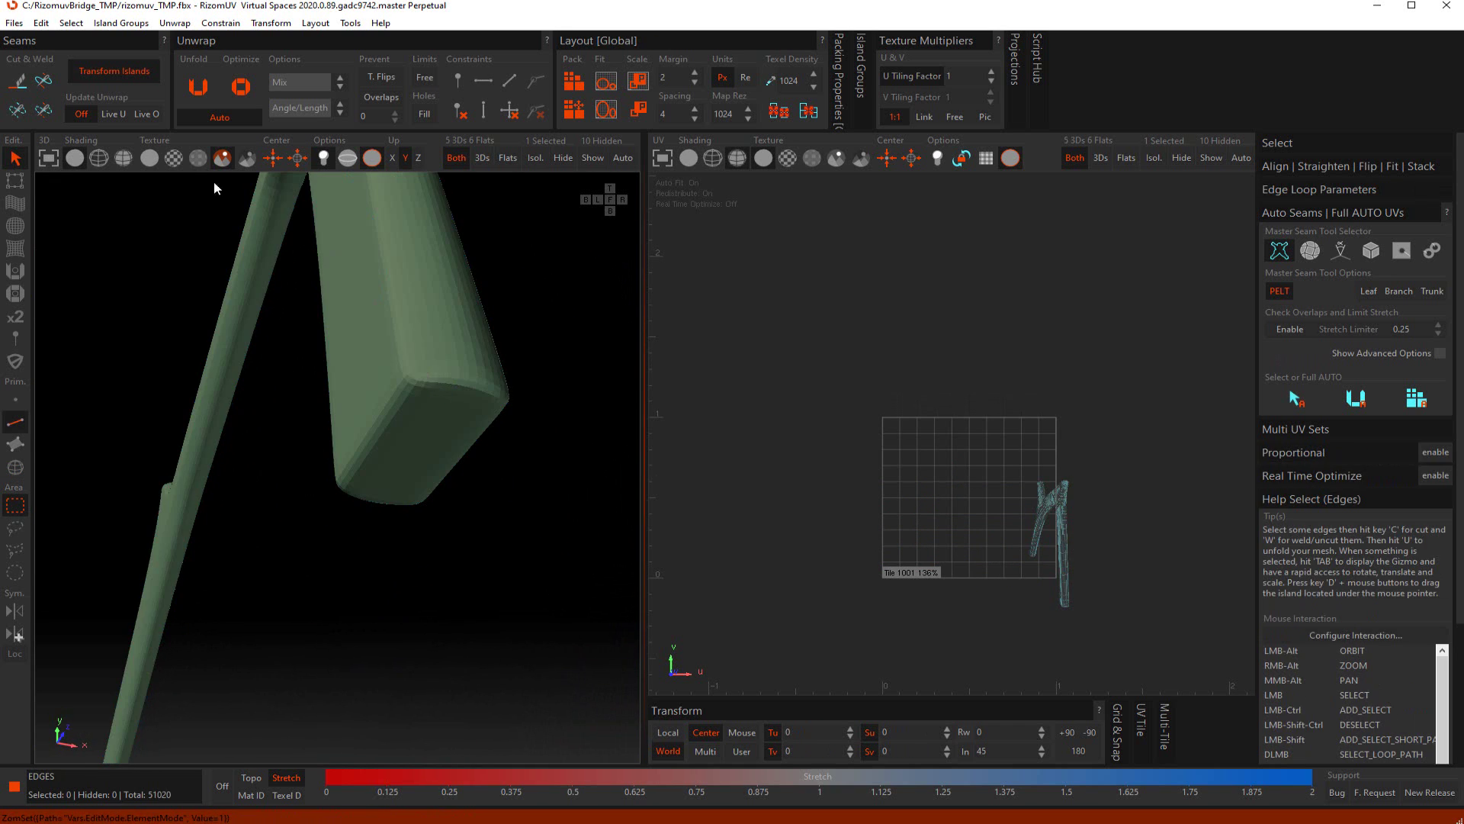
click(105, 160)
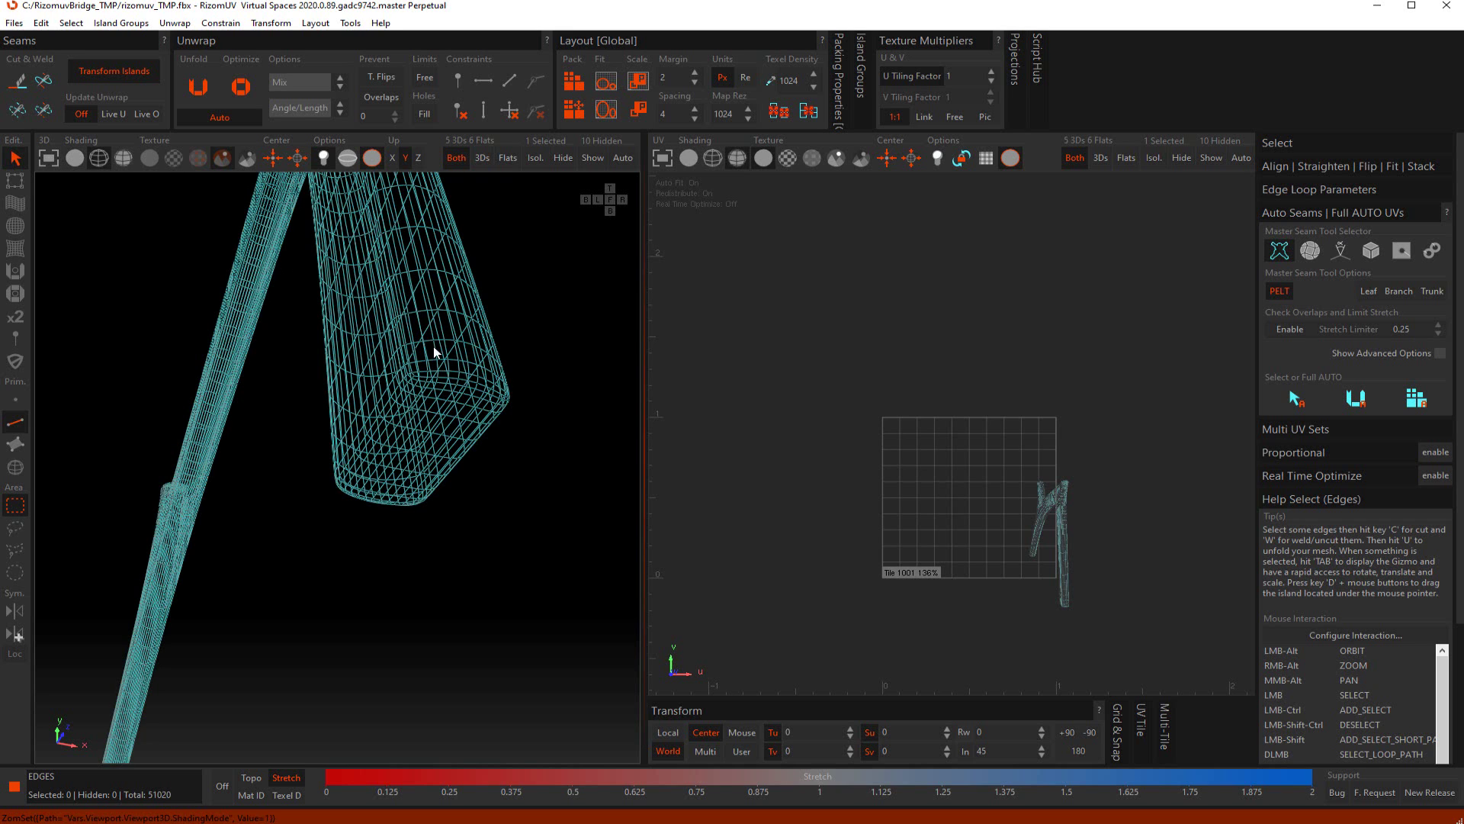
click(122, 160)
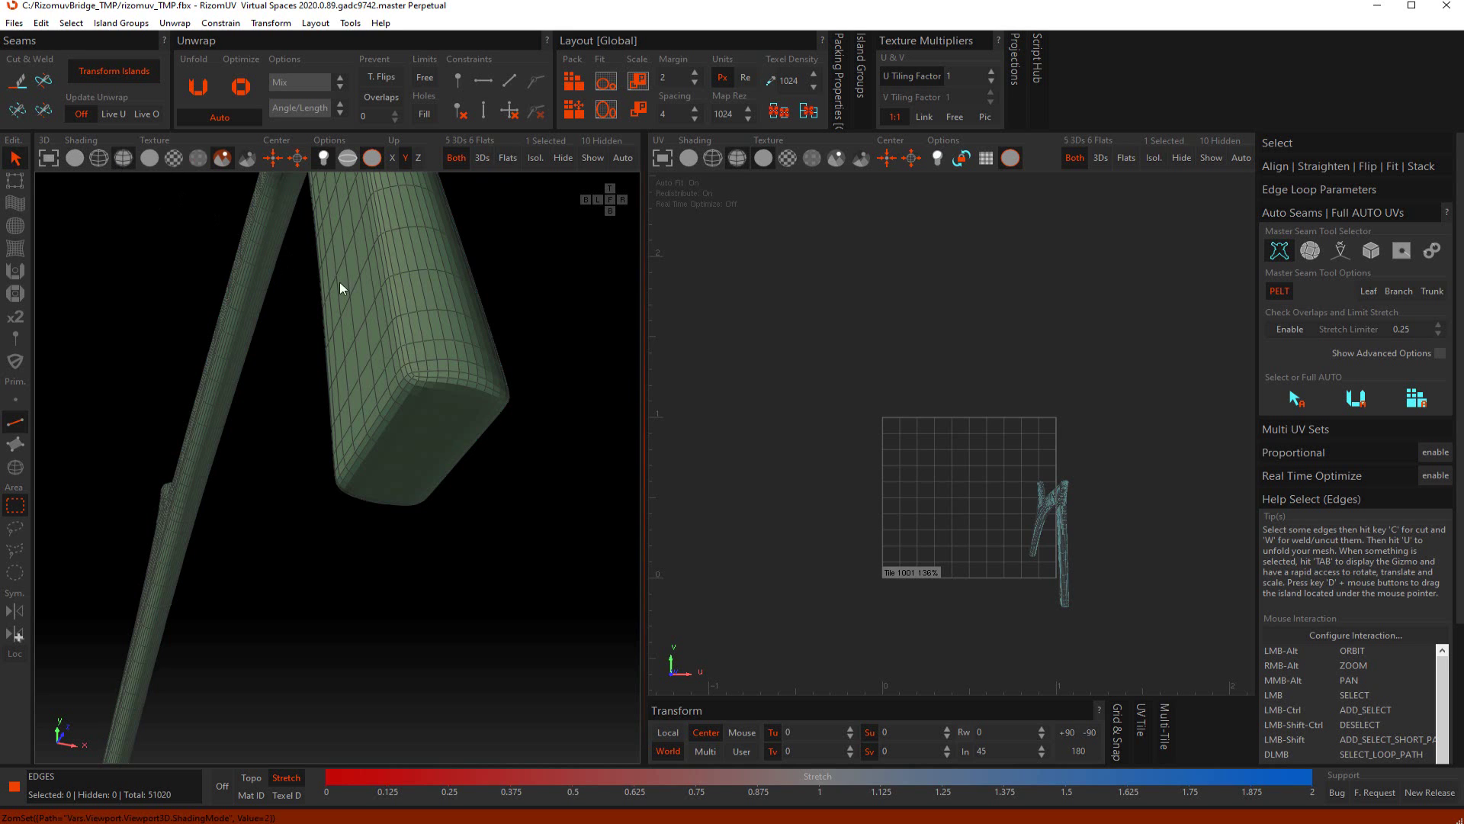
double_click(431, 375)
key(c)
Cut the edge loop around the rear leg's end and split the side frame lengthwise into two halves
alt+drag(407, 392, 351, 338)
alt+right_drag(351, 338, 355, 388)
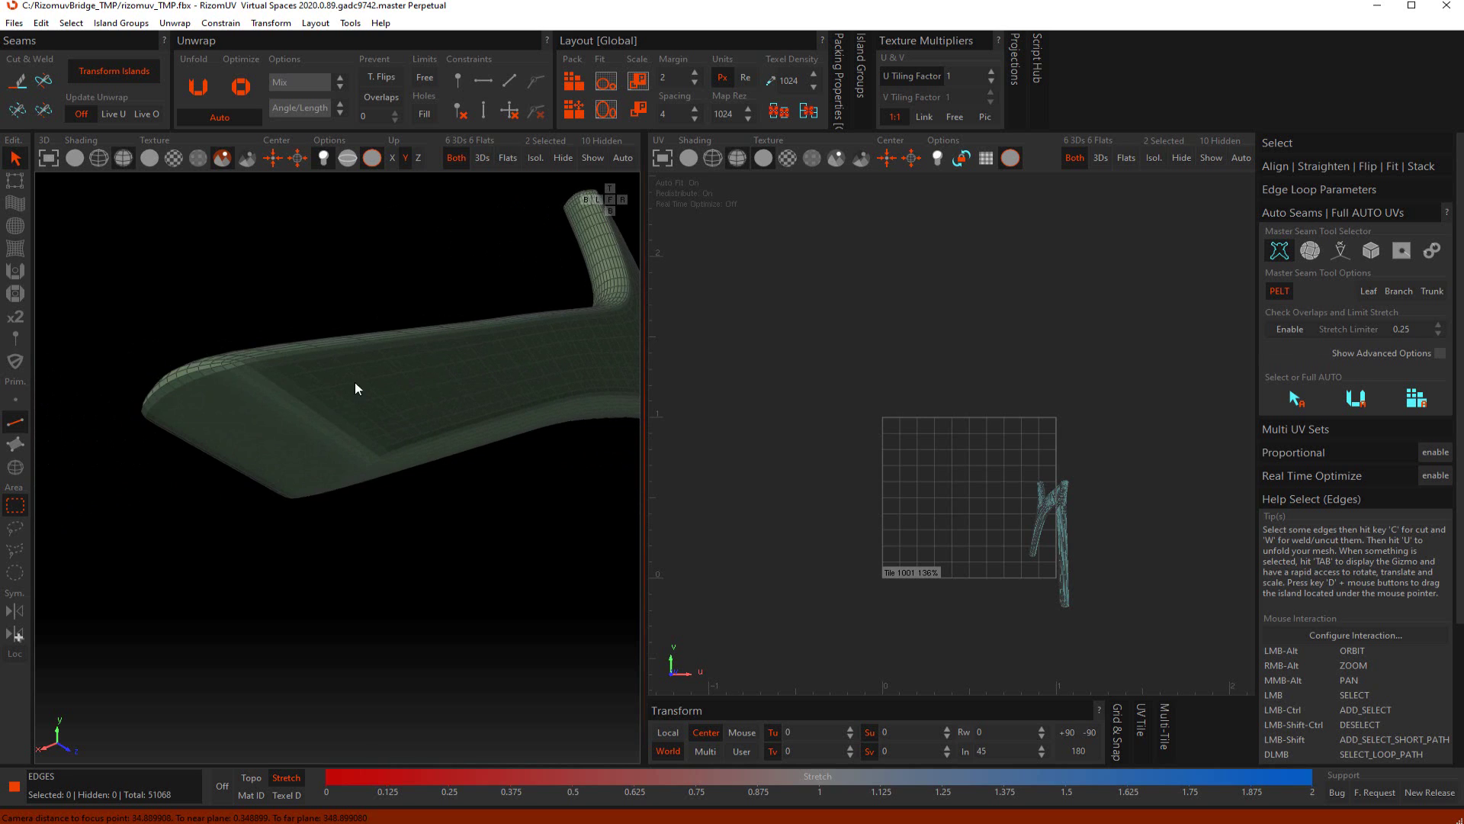
double_click(262, 377)
key(c)
alt+drag(292, 385, 546, 433)
double_click(249, 356)
key(c)
double_click(501, 455)
key(c)
Cut the edge loop across the top of the front leg below the rail joint and unfold all six visible islands
scroll(346, 419, up, 4)
scroll(458, 523, up, 3)
scroll(462, 547, down, 2)
double_click(372, 447)
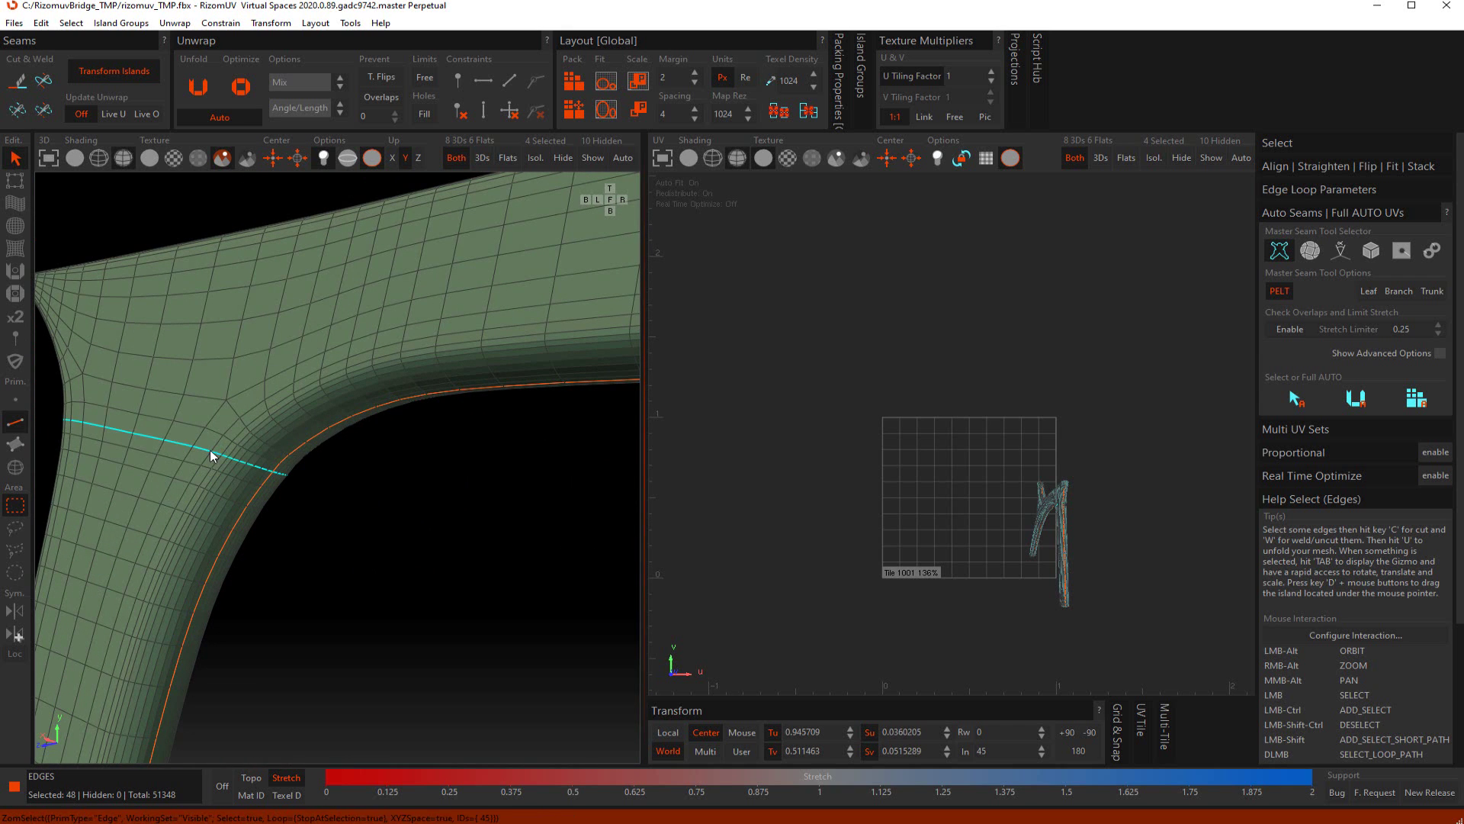
key(c)
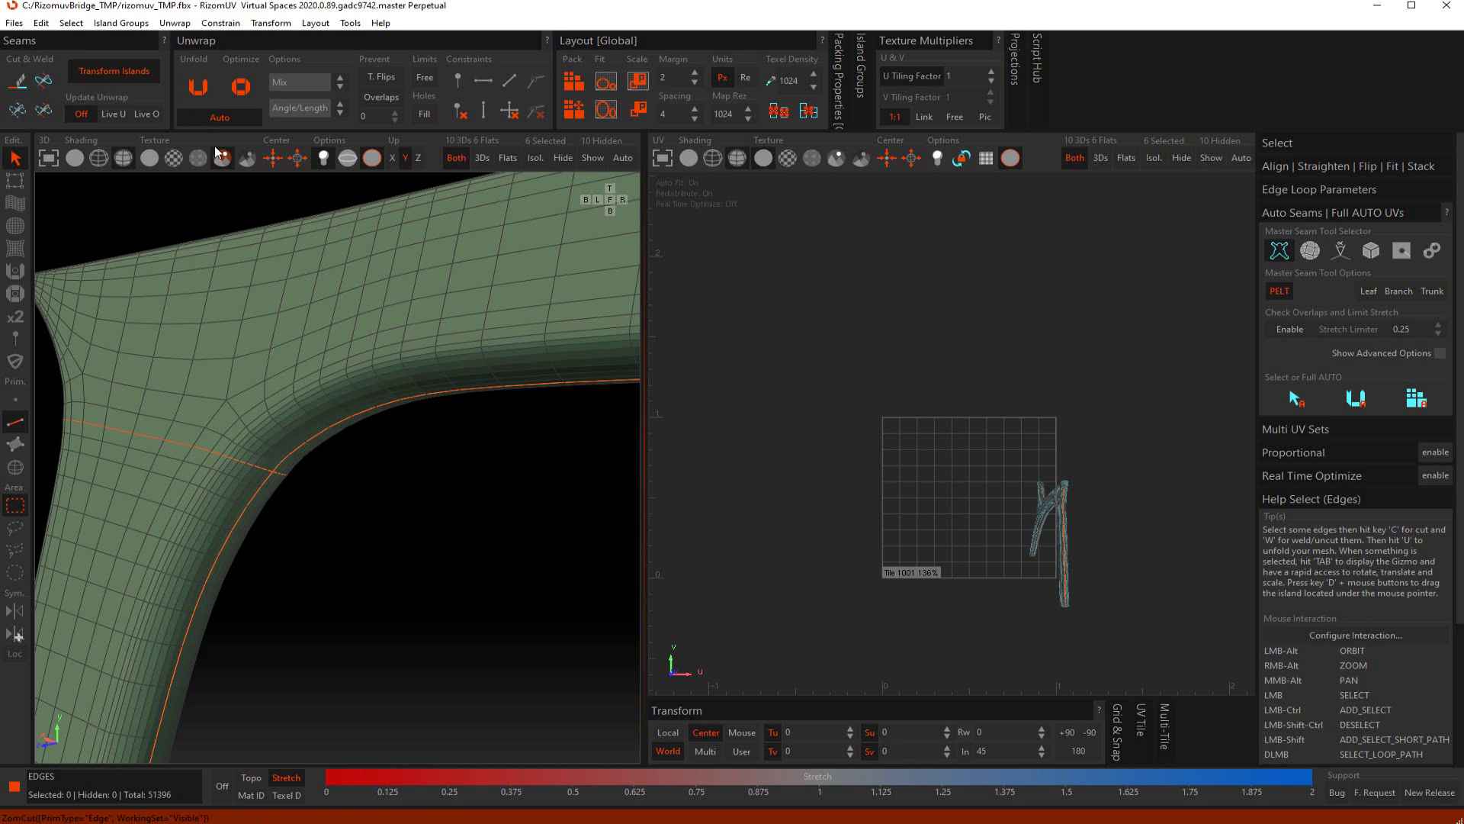
key(4)
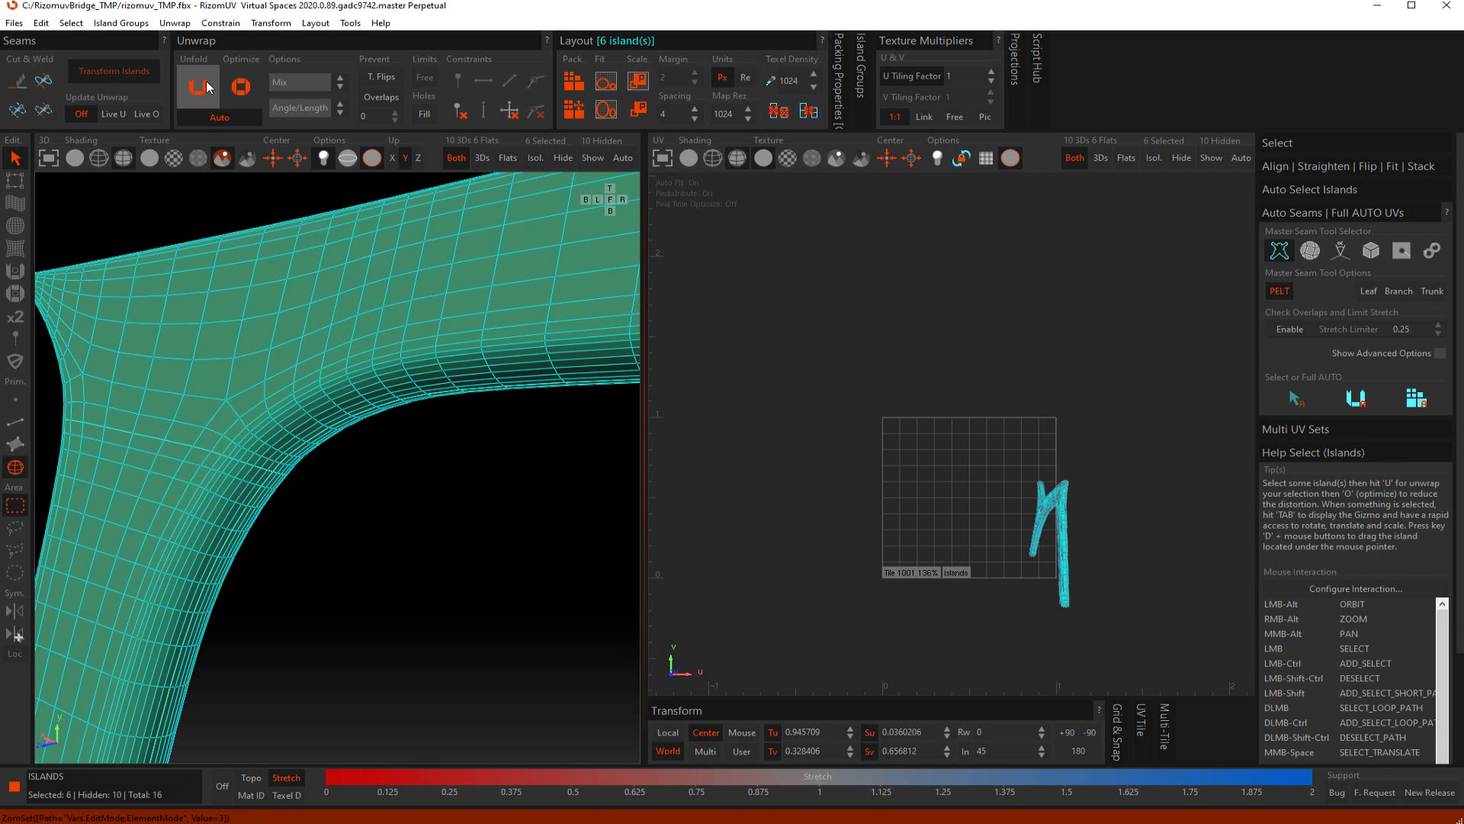
click(200, 86)
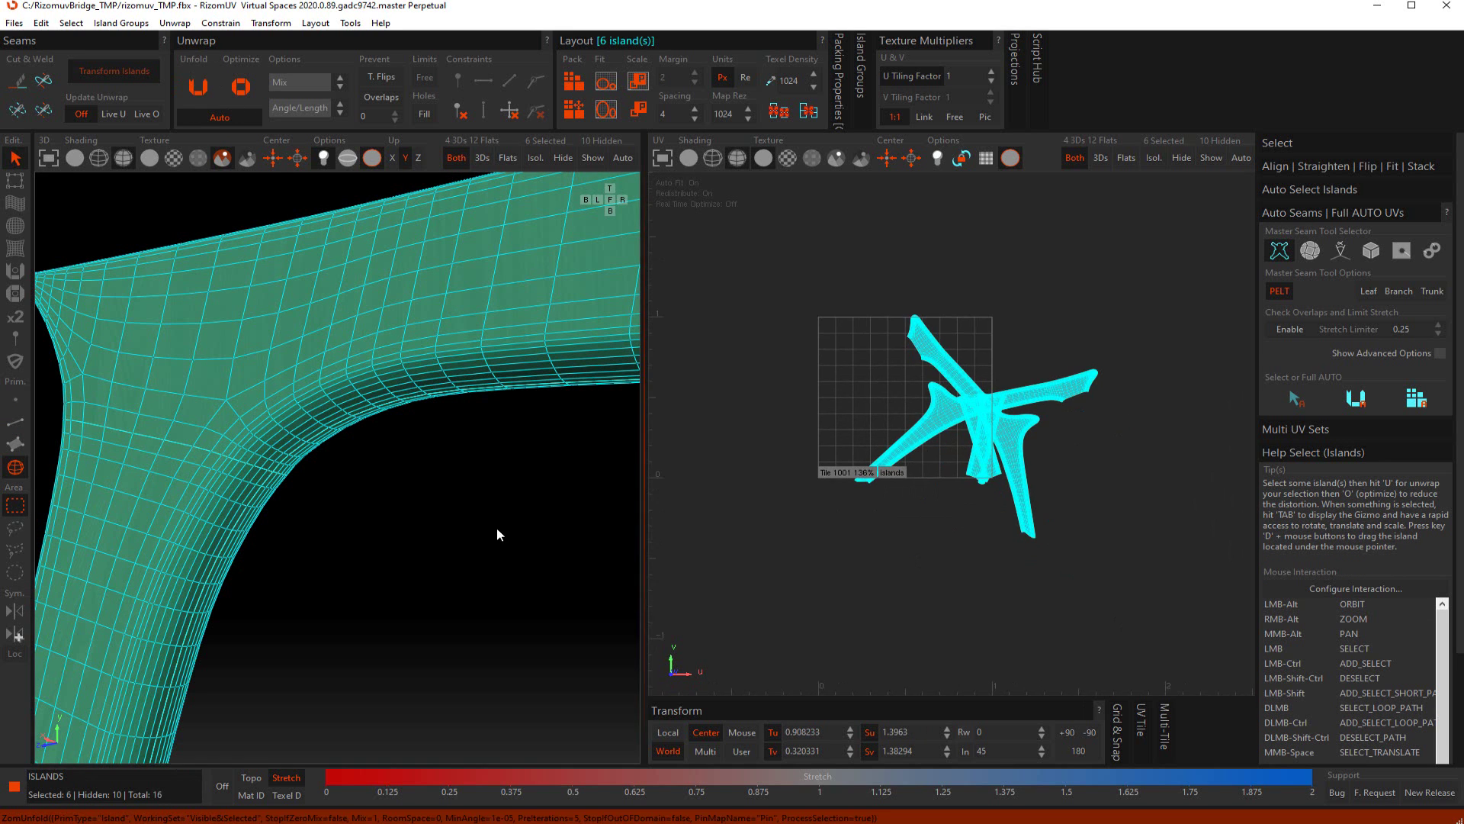
Separate the overlapping islands, rotating both frame halves so their rails lie horizontally and moving the two leg islands beside each other
alt+drag(469, 521, 233, 565)
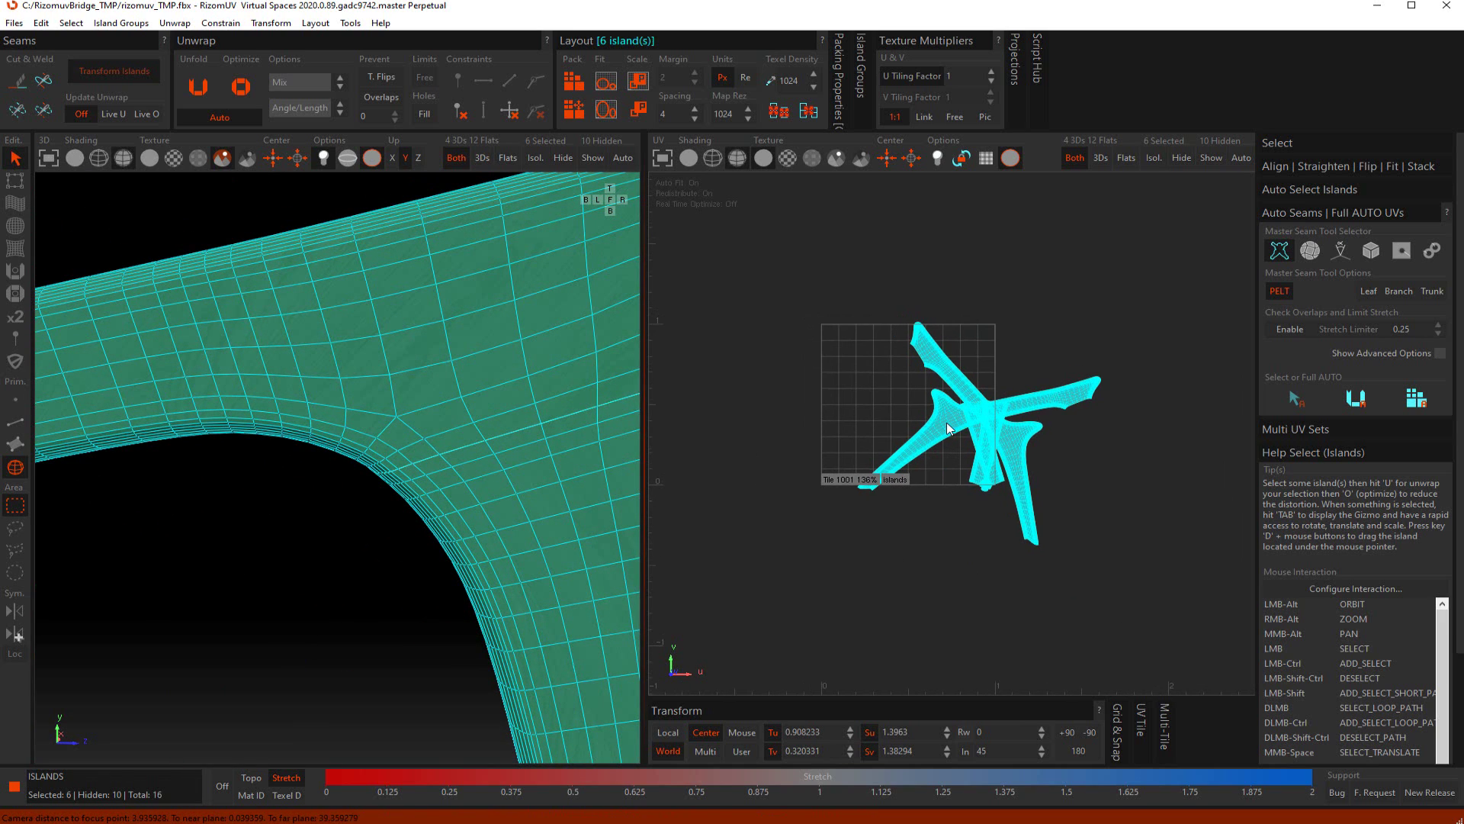
drag(948, 428, 816, 375)
drag(1022, 429, 1033, 342)
middle_drag(971, 349, 971, 367)
drag(991, 452, 852, 463)
middle_drag(852, 460, 852, 475)
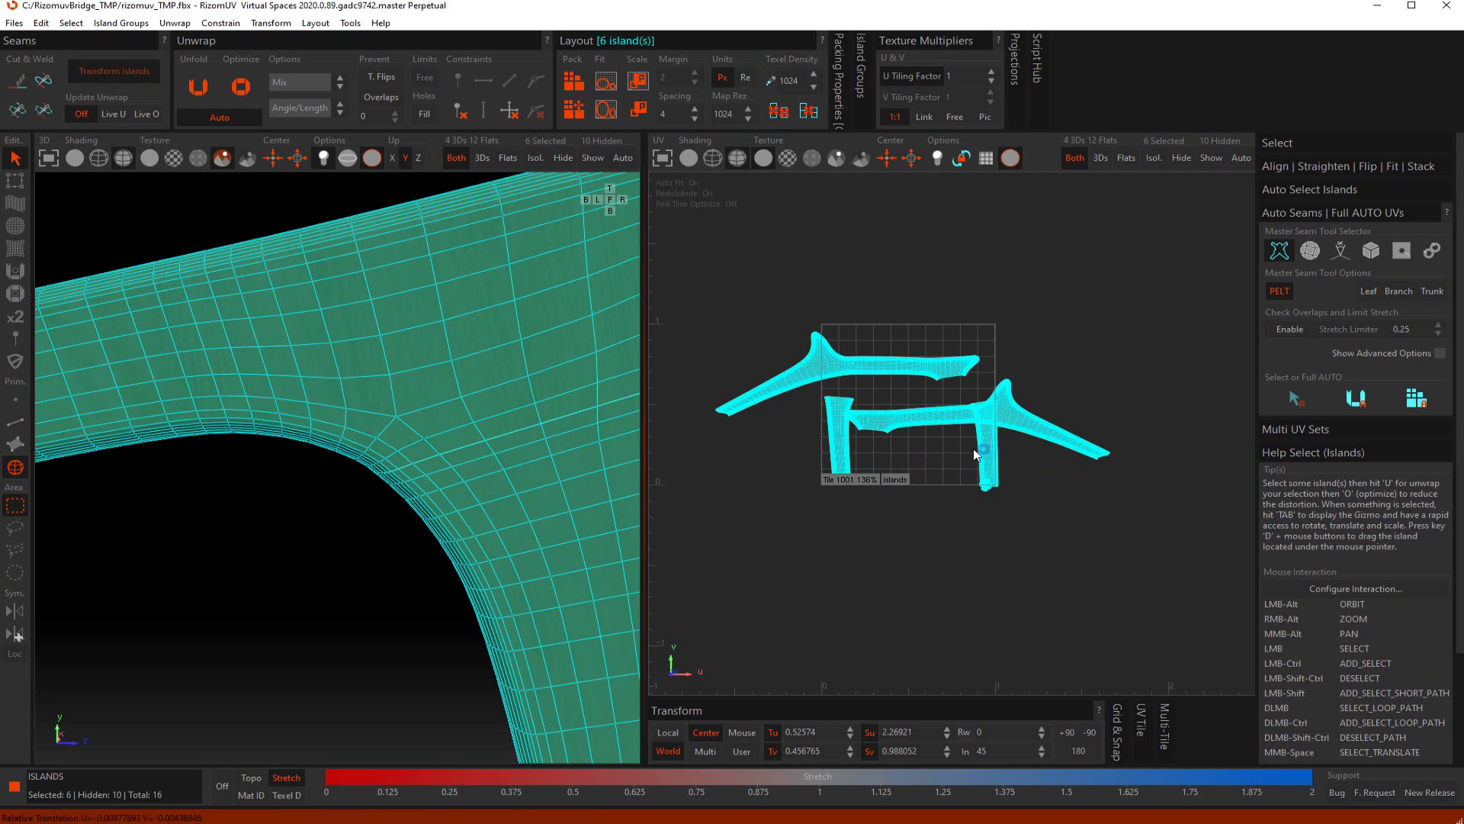
drag(991, 436, 876, 441)
Select both upright leg islands and rotate them to lie horizontally like the rails
click(241, 547)
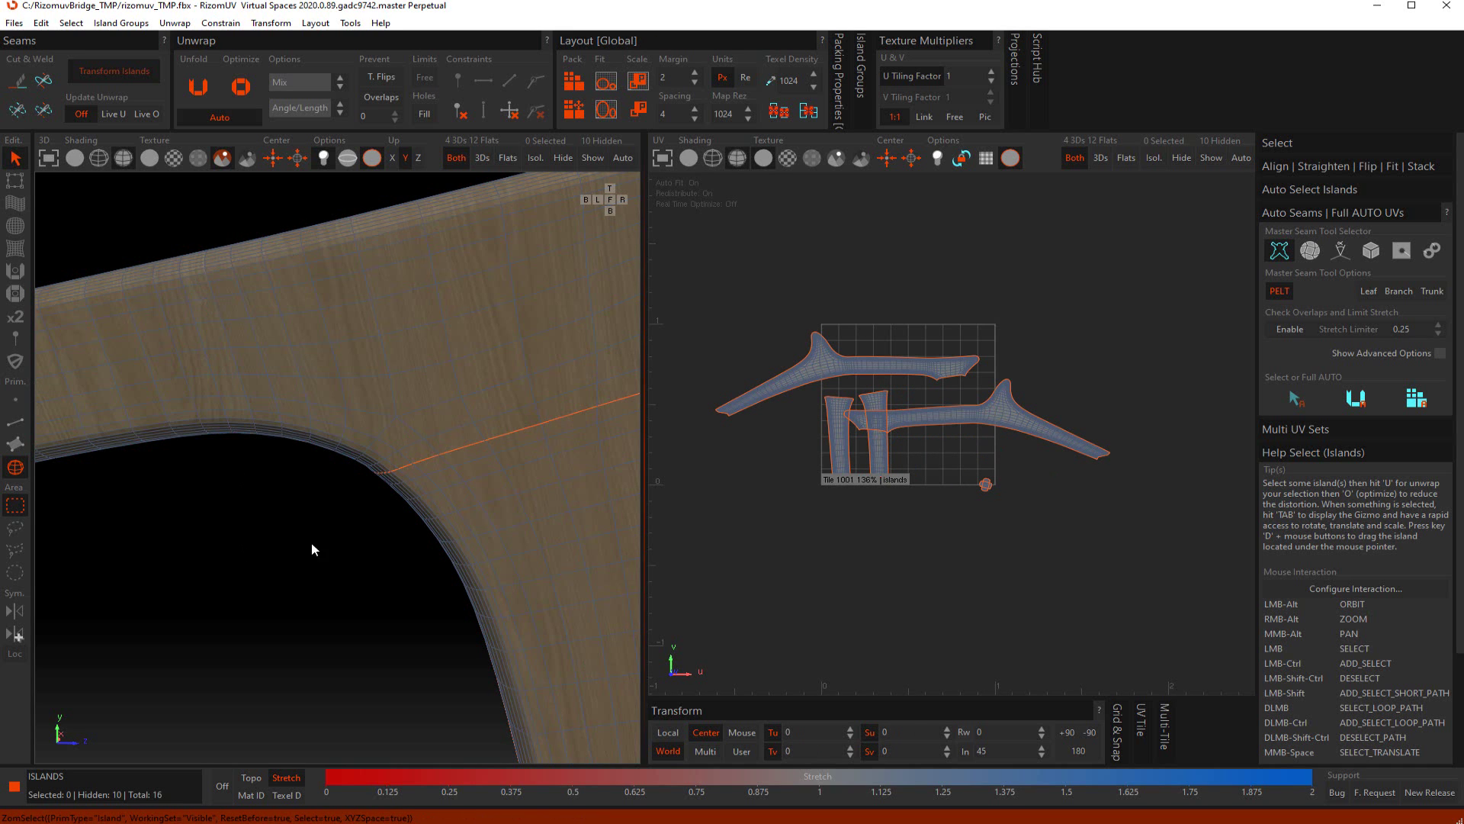
alt+middle_drag(491, 590, 317, 505)
alt+right_drag(400, 468, 384, 447)
alt+drag(392, 460, 245, 496)
click(844, 453)
ctrl+click(879, 456)
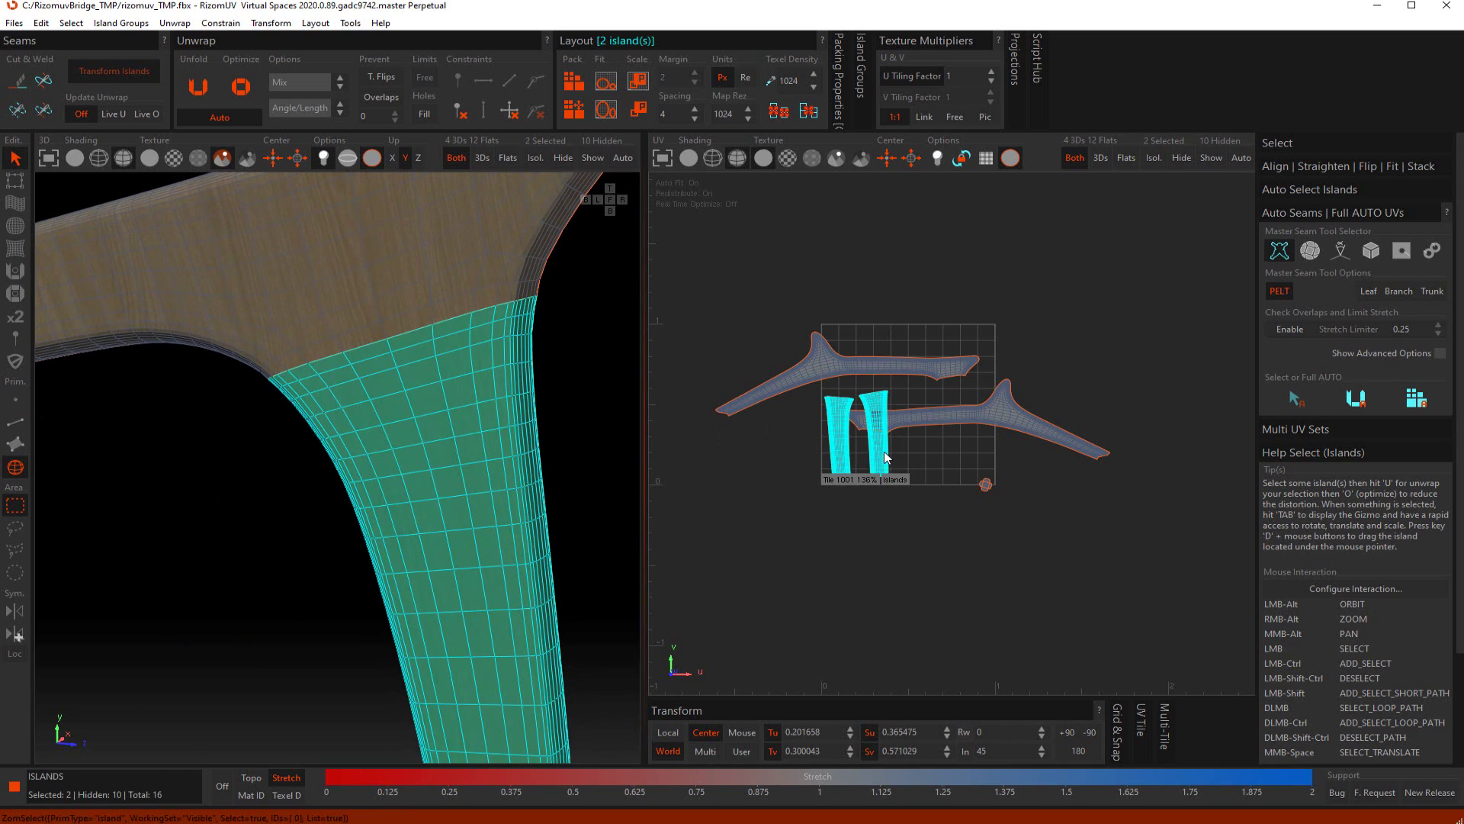
drag(883, 458, 872, 601)
drag(844, 460, 894, 328)
click(597, 456)
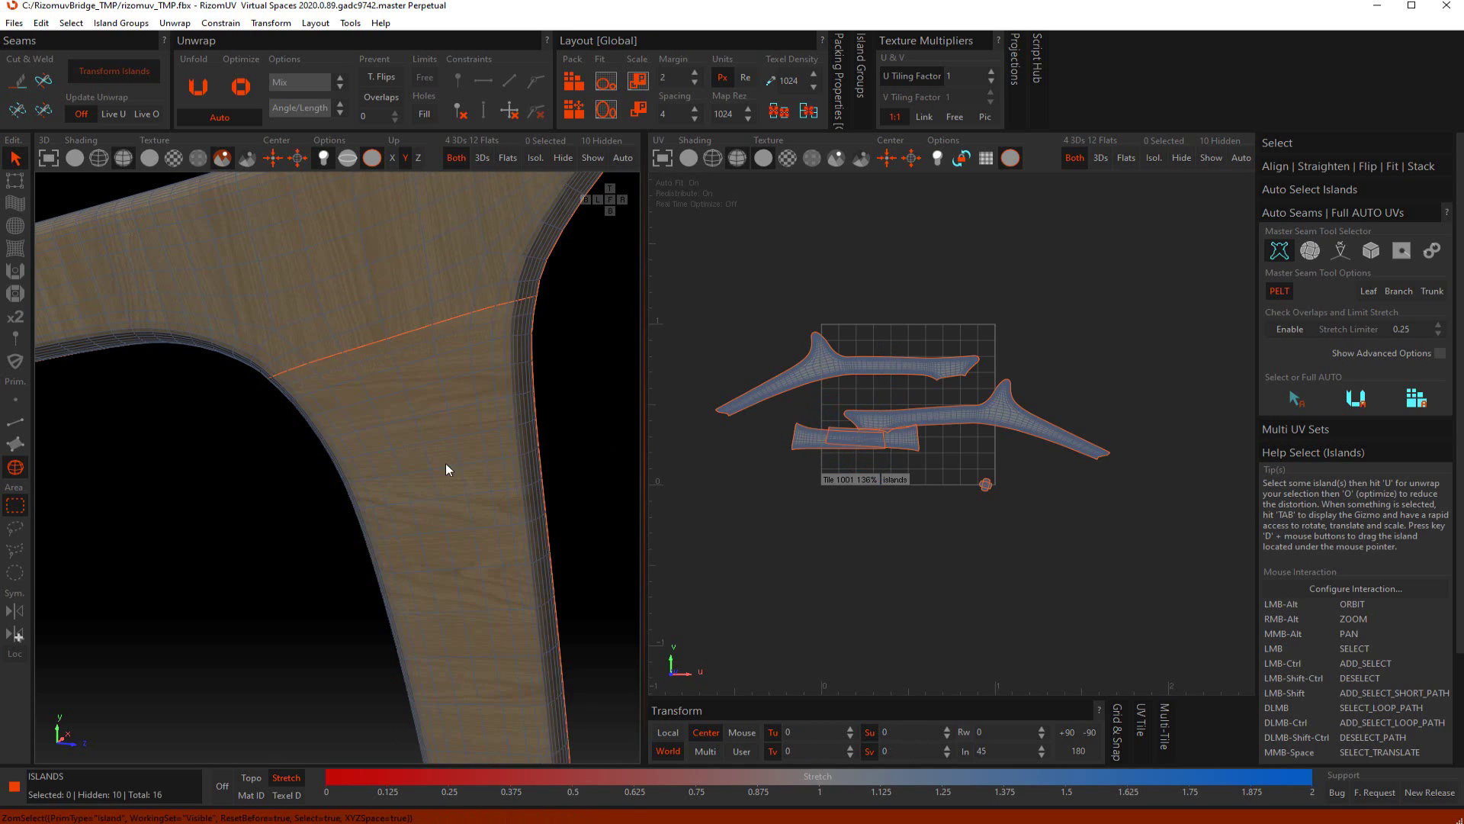
Pack the side frame's six islands into the UV tile without changing their orientation or scale
alt+drag(403, 464, 629, 446)
drag(691, 270, 1164, 589)
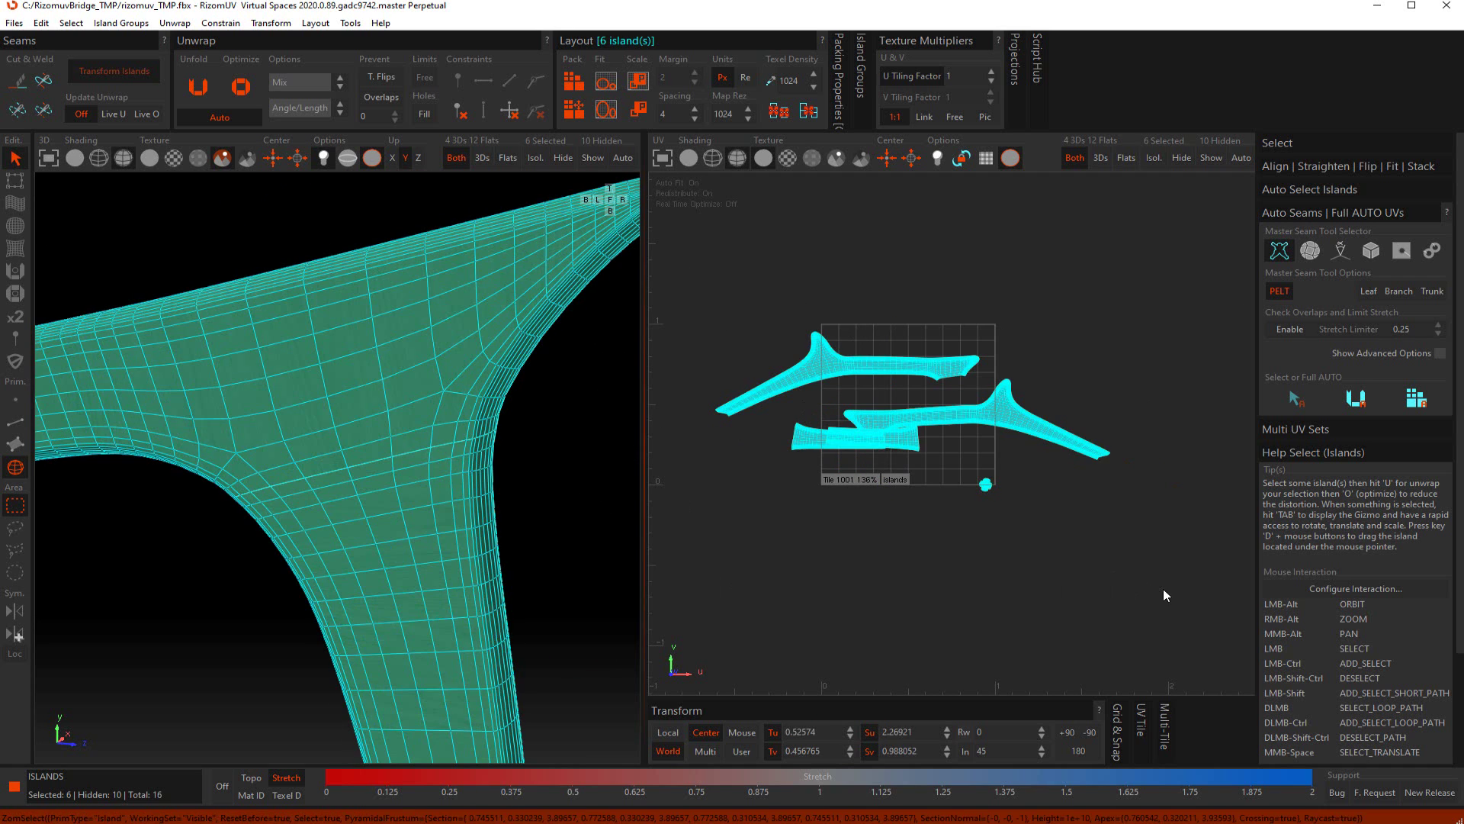
click(577, 113)
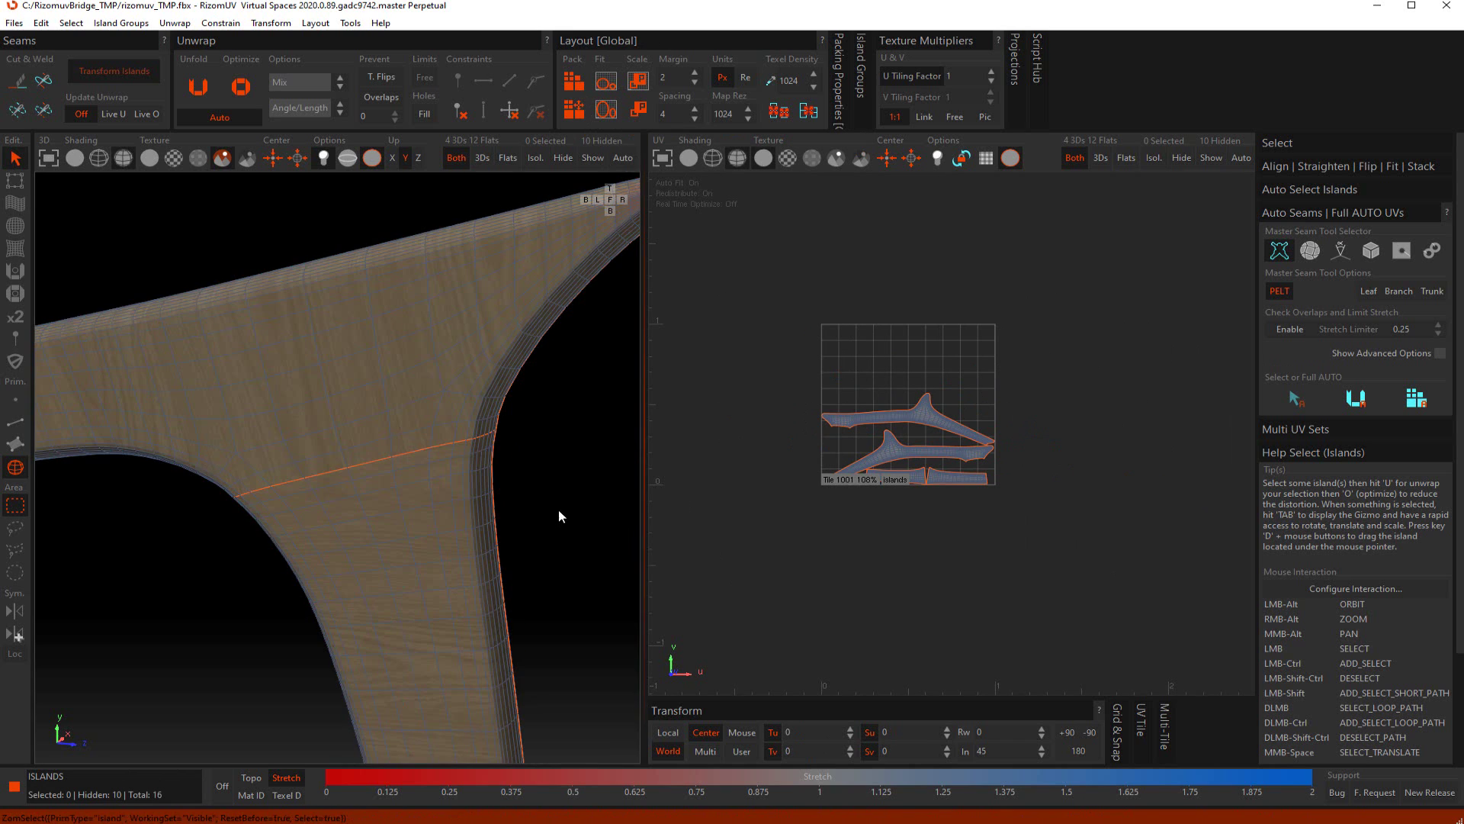
scroll(561, 504, down, 6)
alt+drag(474, 411, 404, 355)
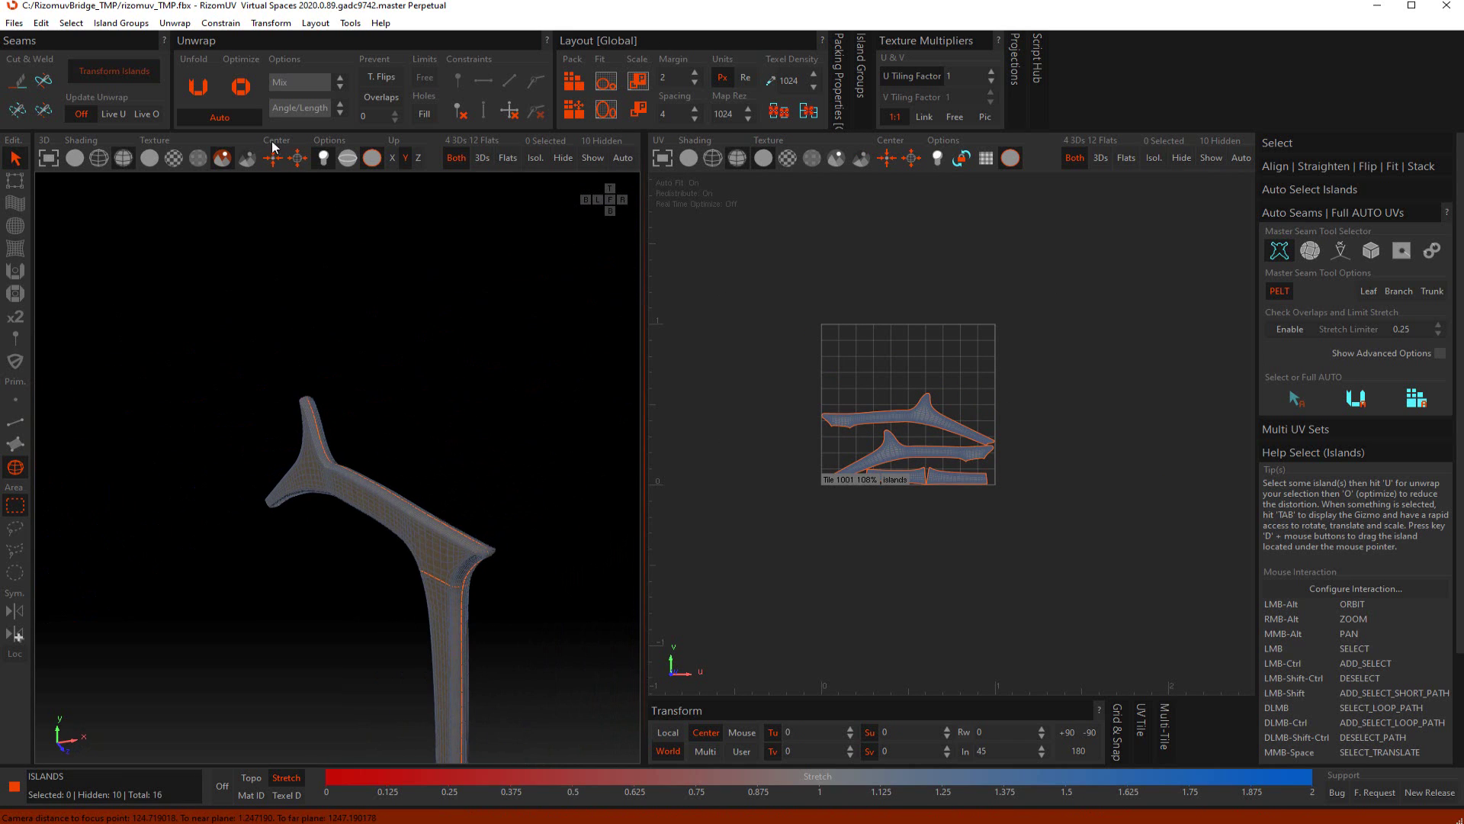
Show all hidden frame parts again and select the cross rail between the front legs
click(589, 158)
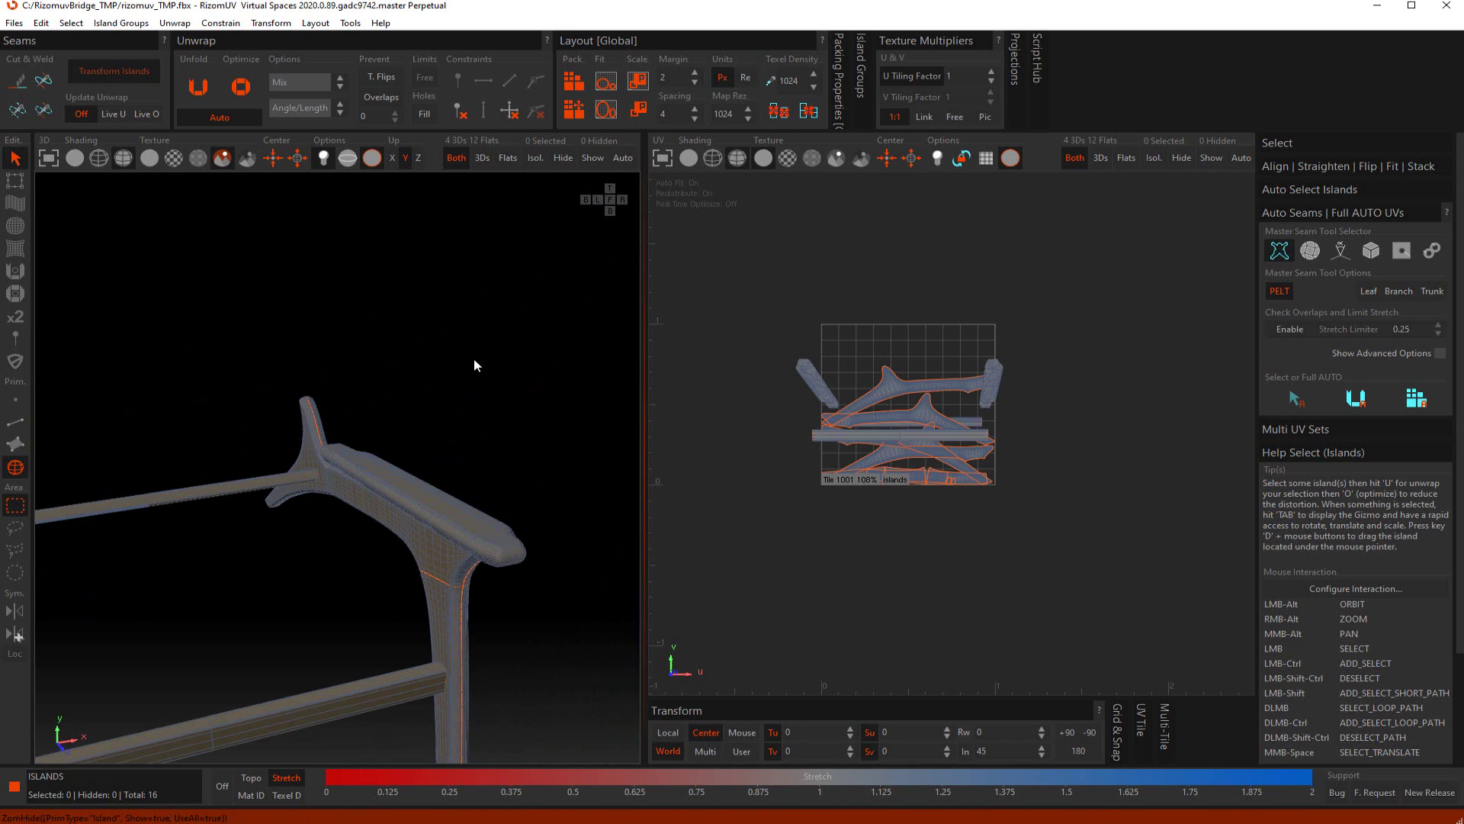
alt+drag(451, 382, 391, 552)
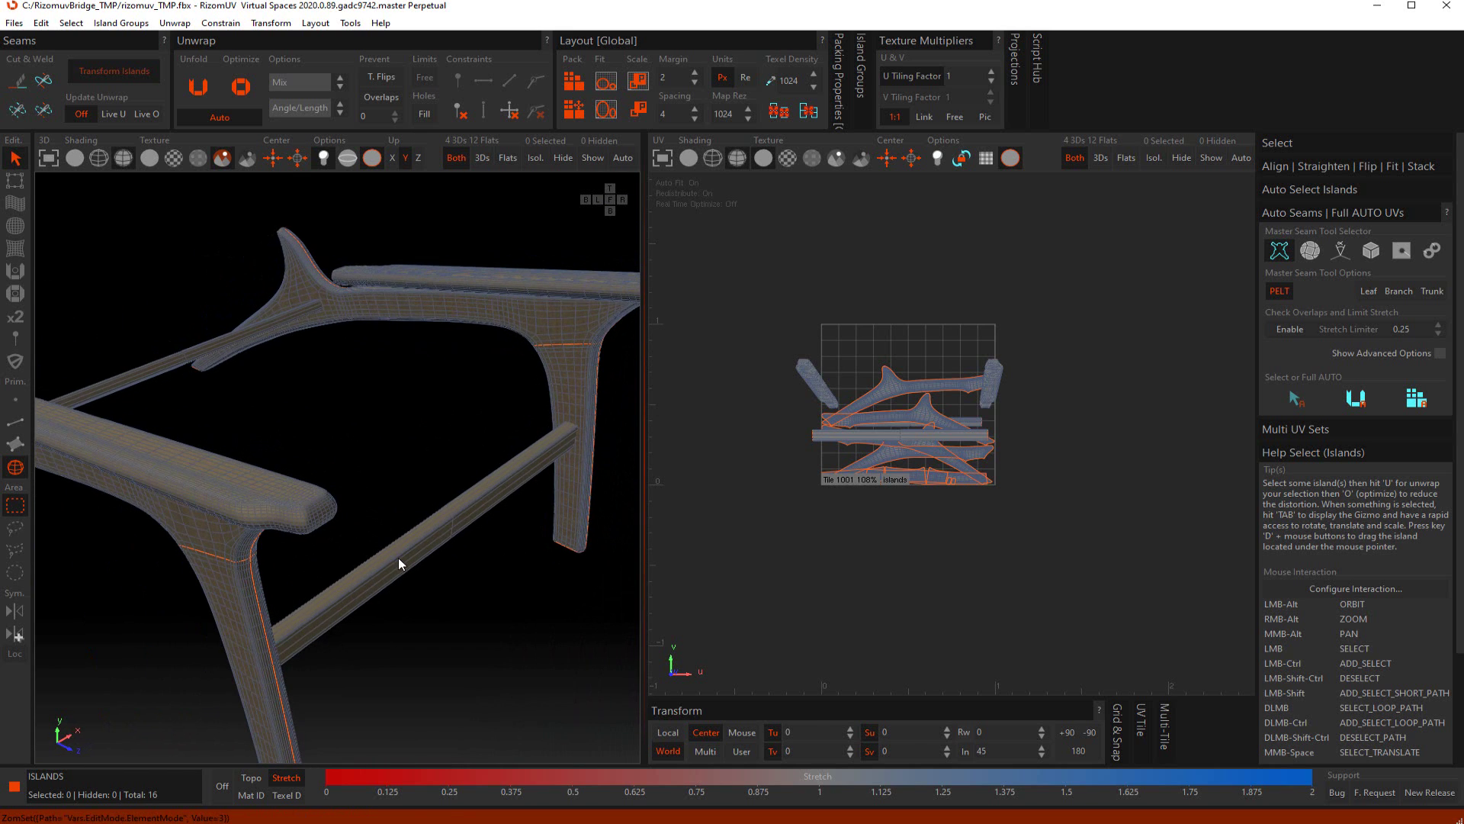
click(398, 556)
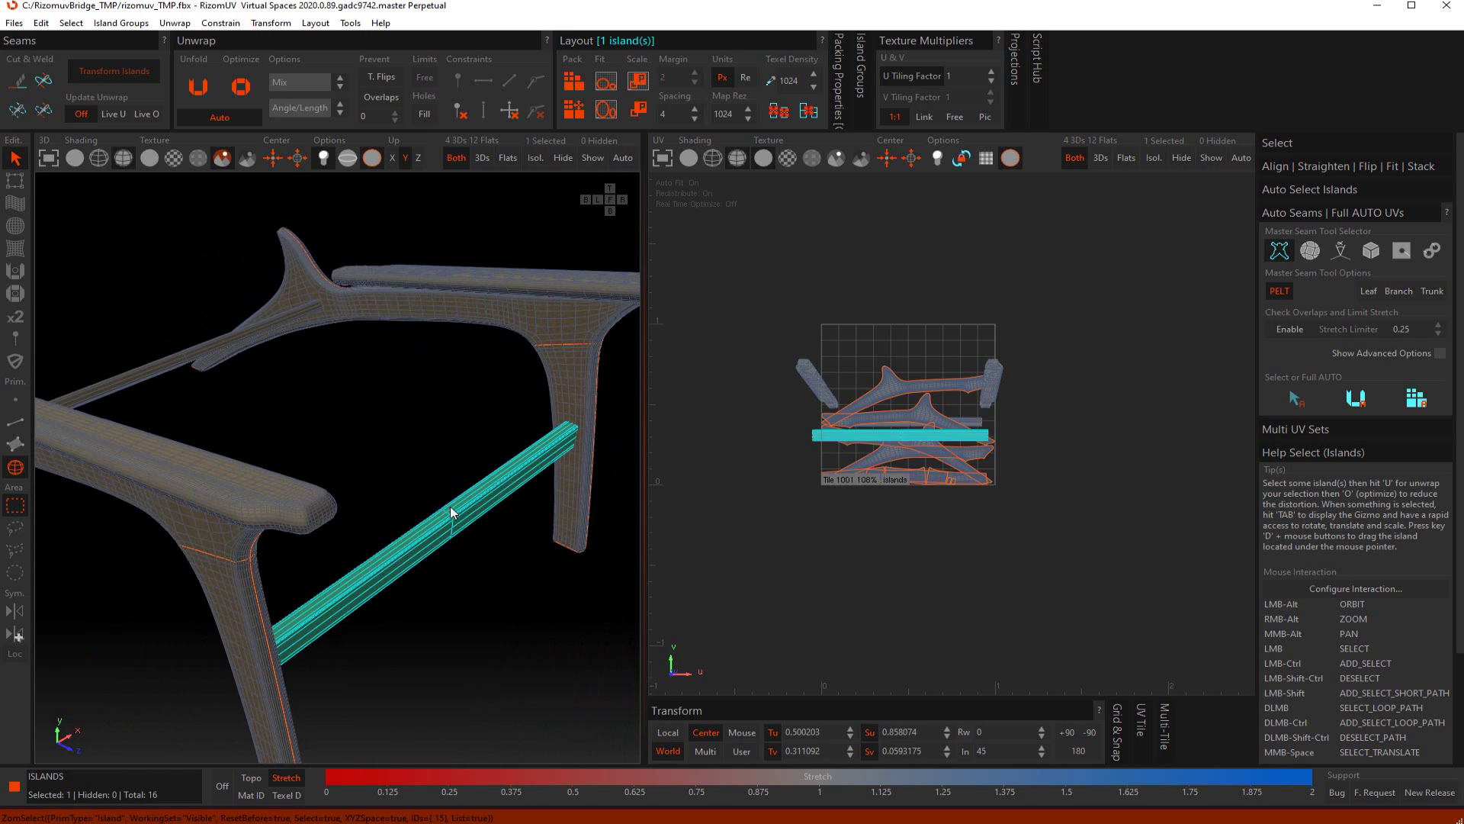
scroll(450, 506, up, 4)
scroll(476, 507, up, 5)
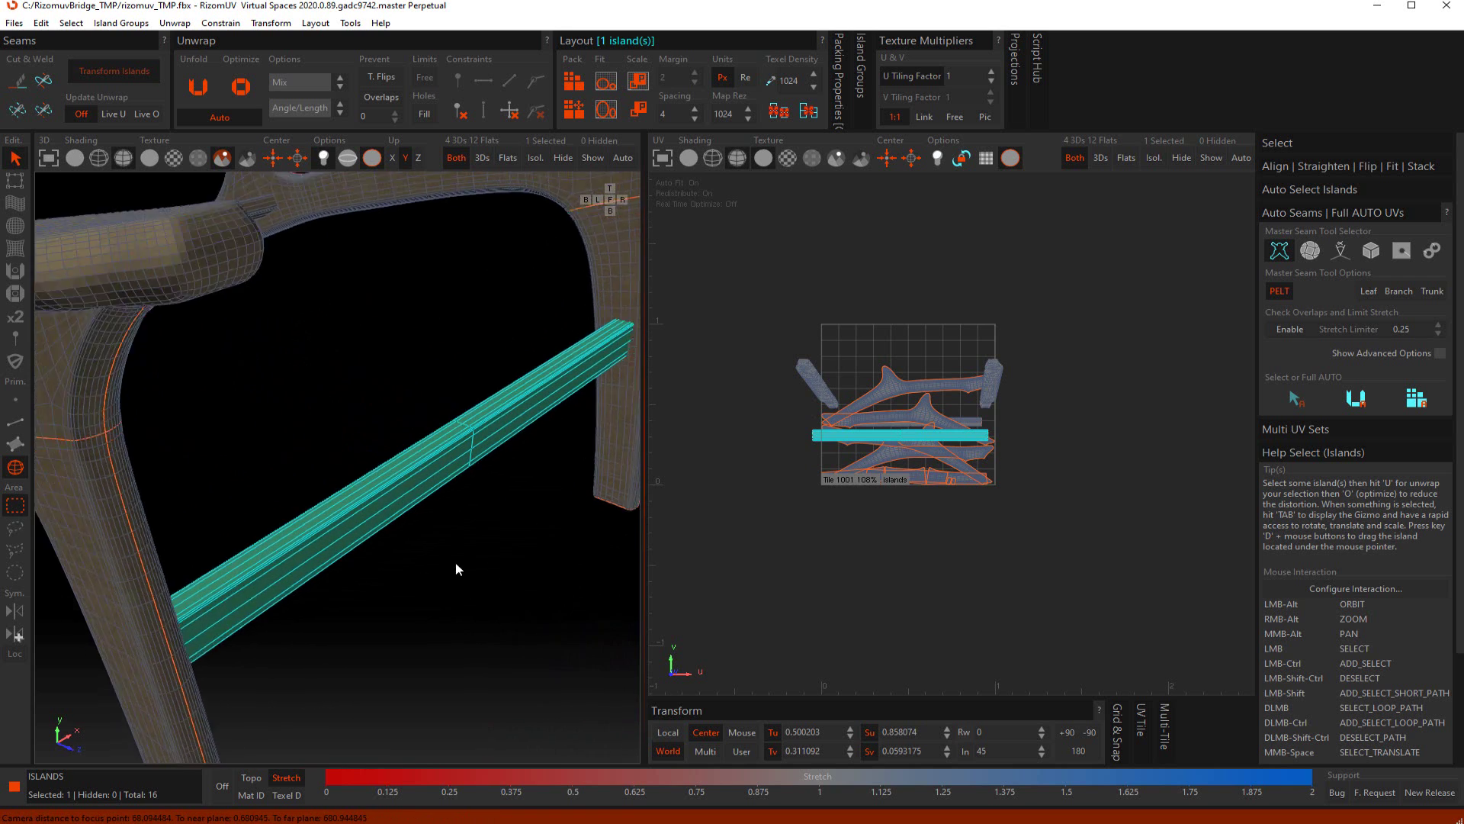
scroll(516, 450, up, 4)
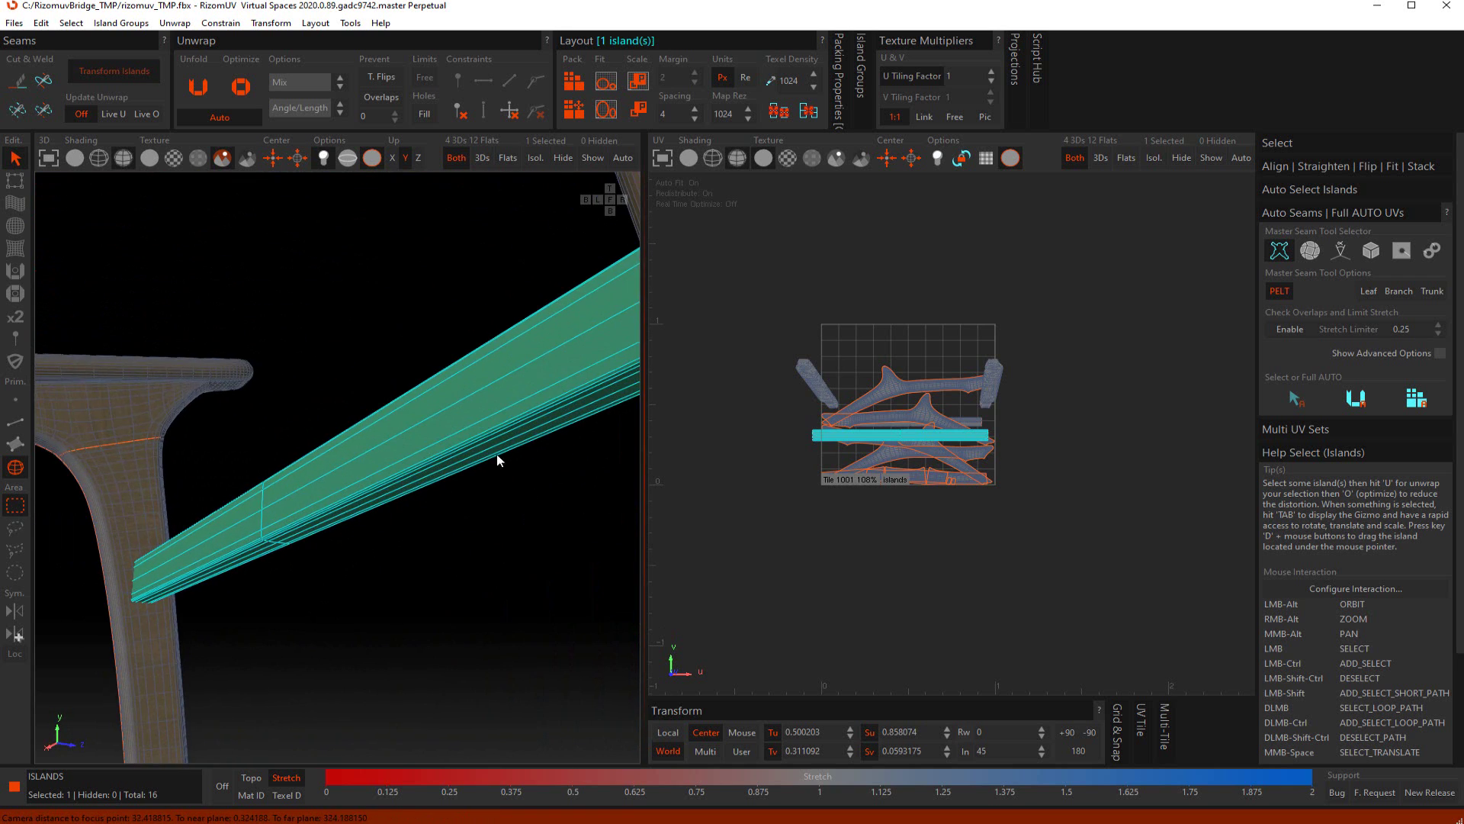
Cut a lengthwise edge loop along the front cross rail's lower edge and unfold its island
key(F2)
click(479, 439)
key(F4)
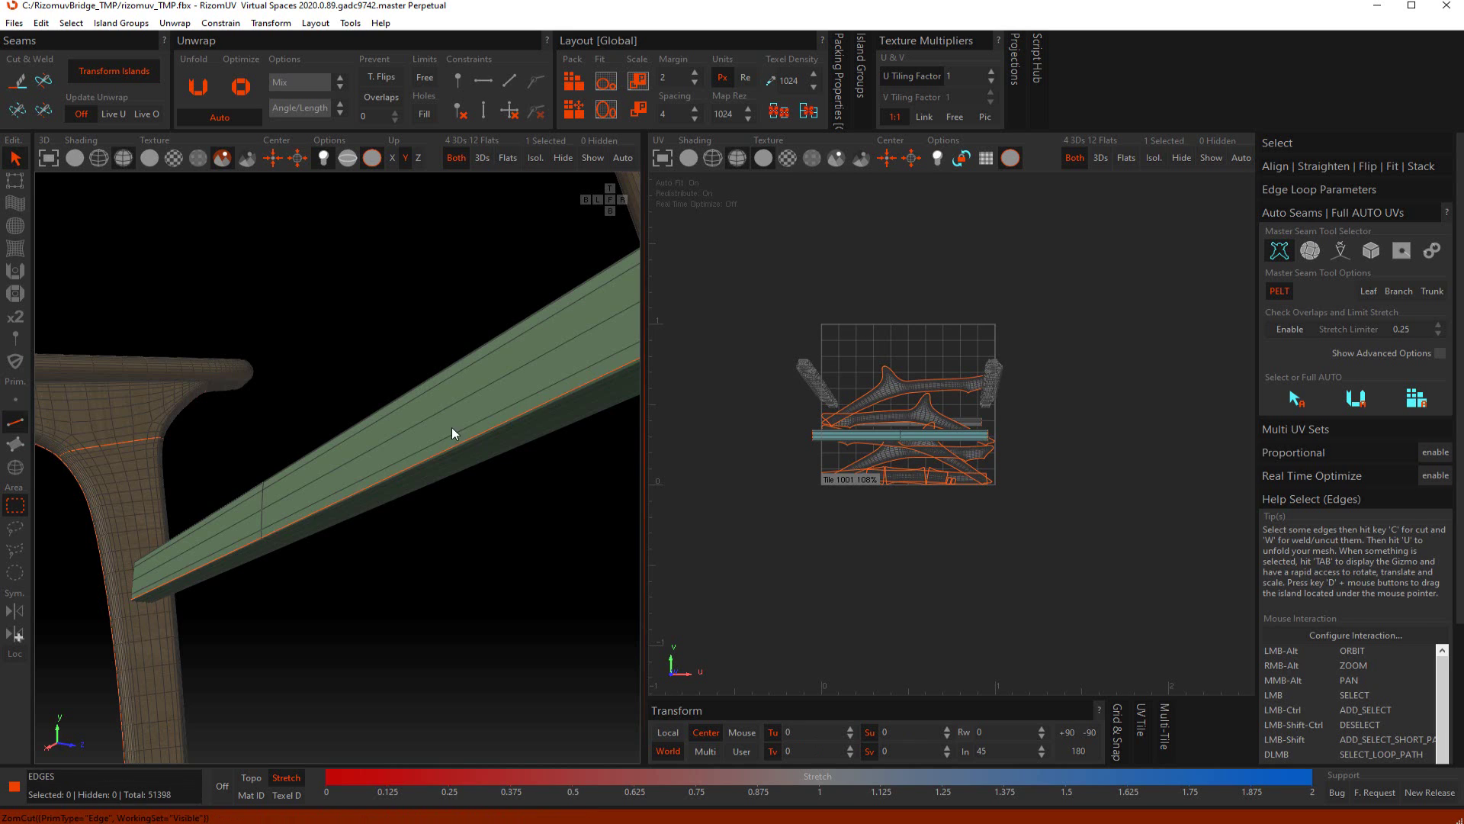
click(447, 420)
click(201, 86)
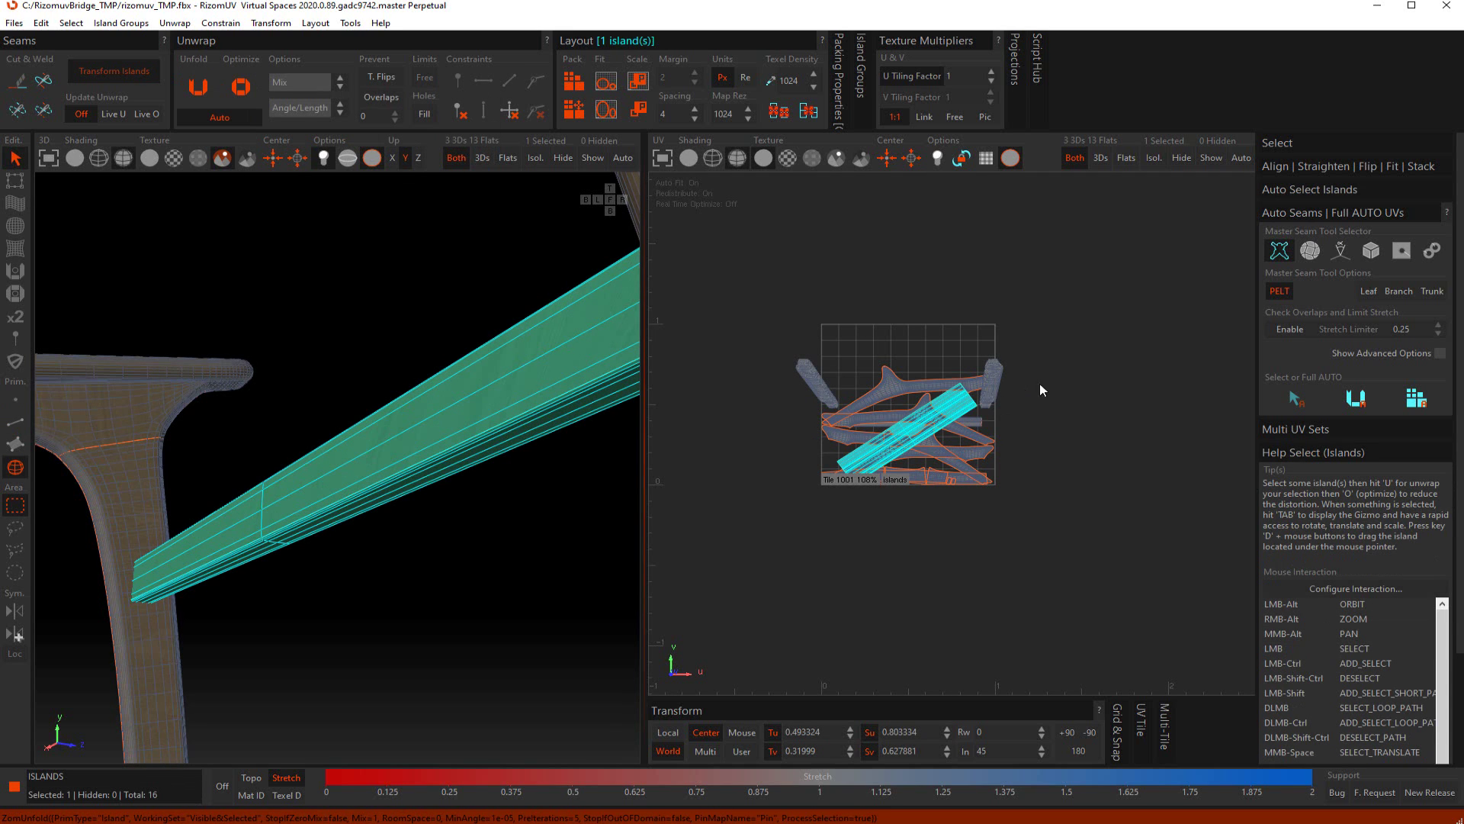
Rectangularize the front cross rail's island with a horizontal orientation
scroll(515, 432, up, 3)
alt+drag(396, 453, 132, 507)
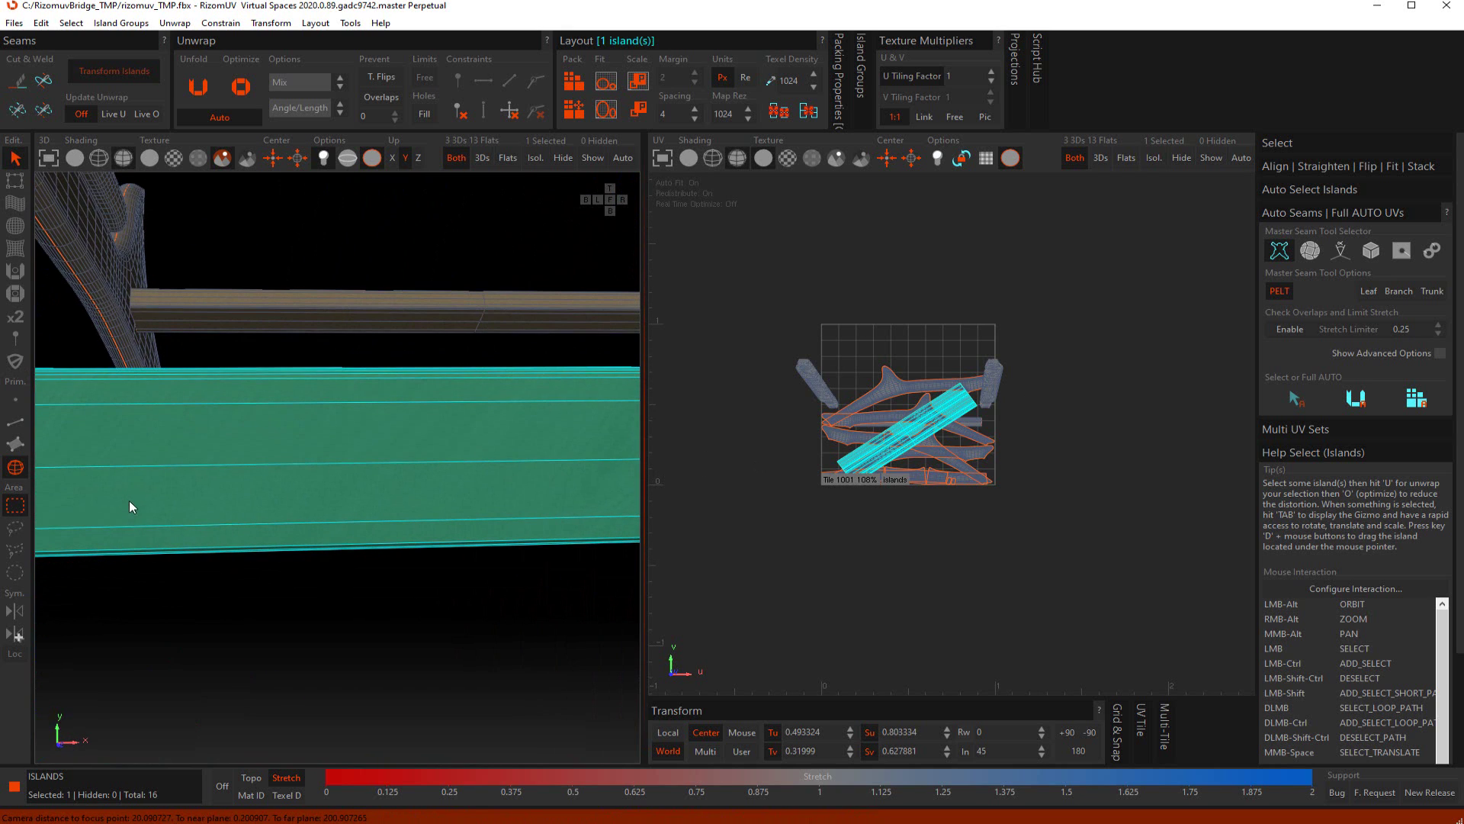
click(1315, 169)
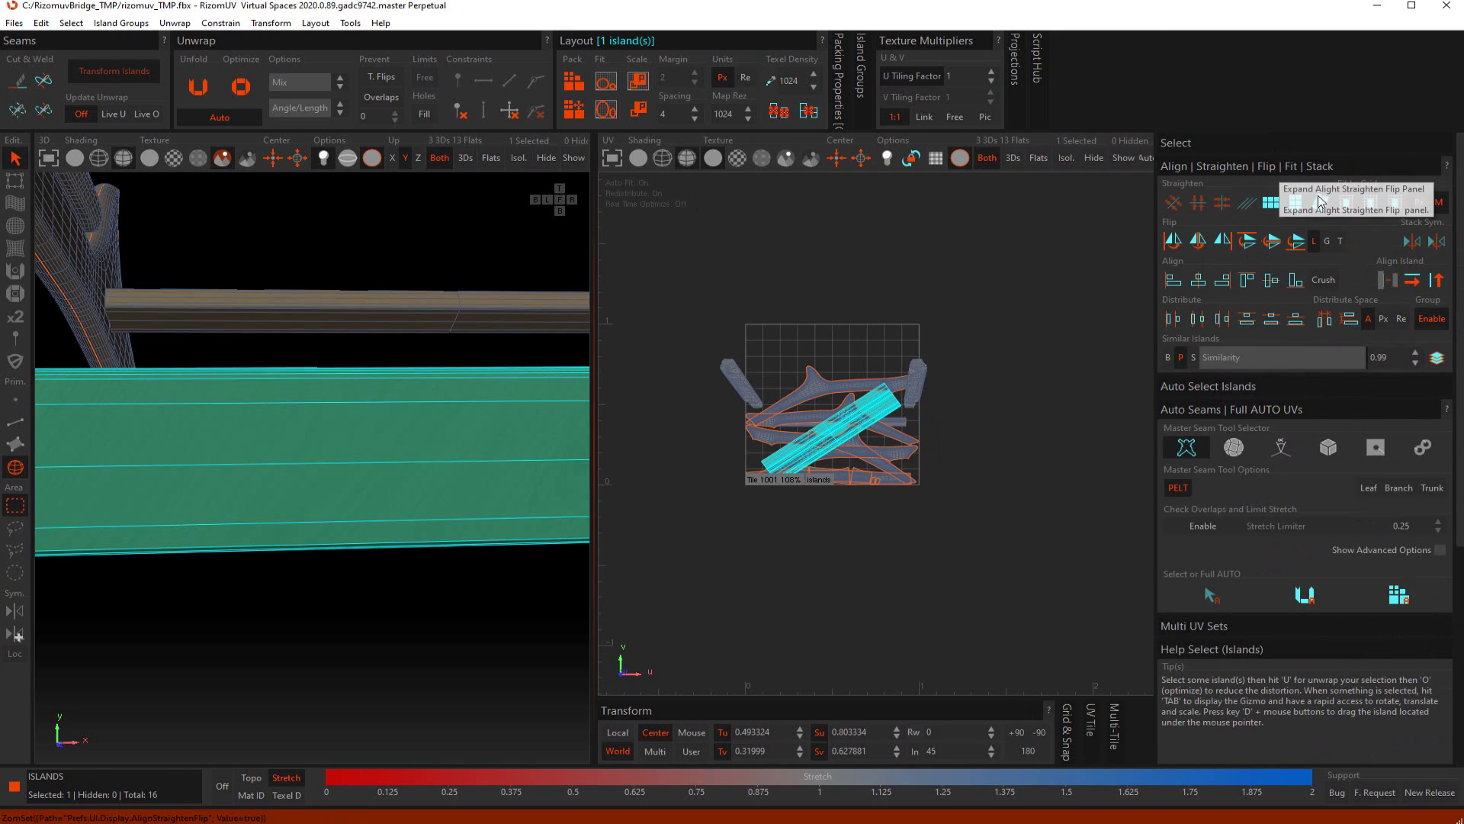
click(1271, 202)
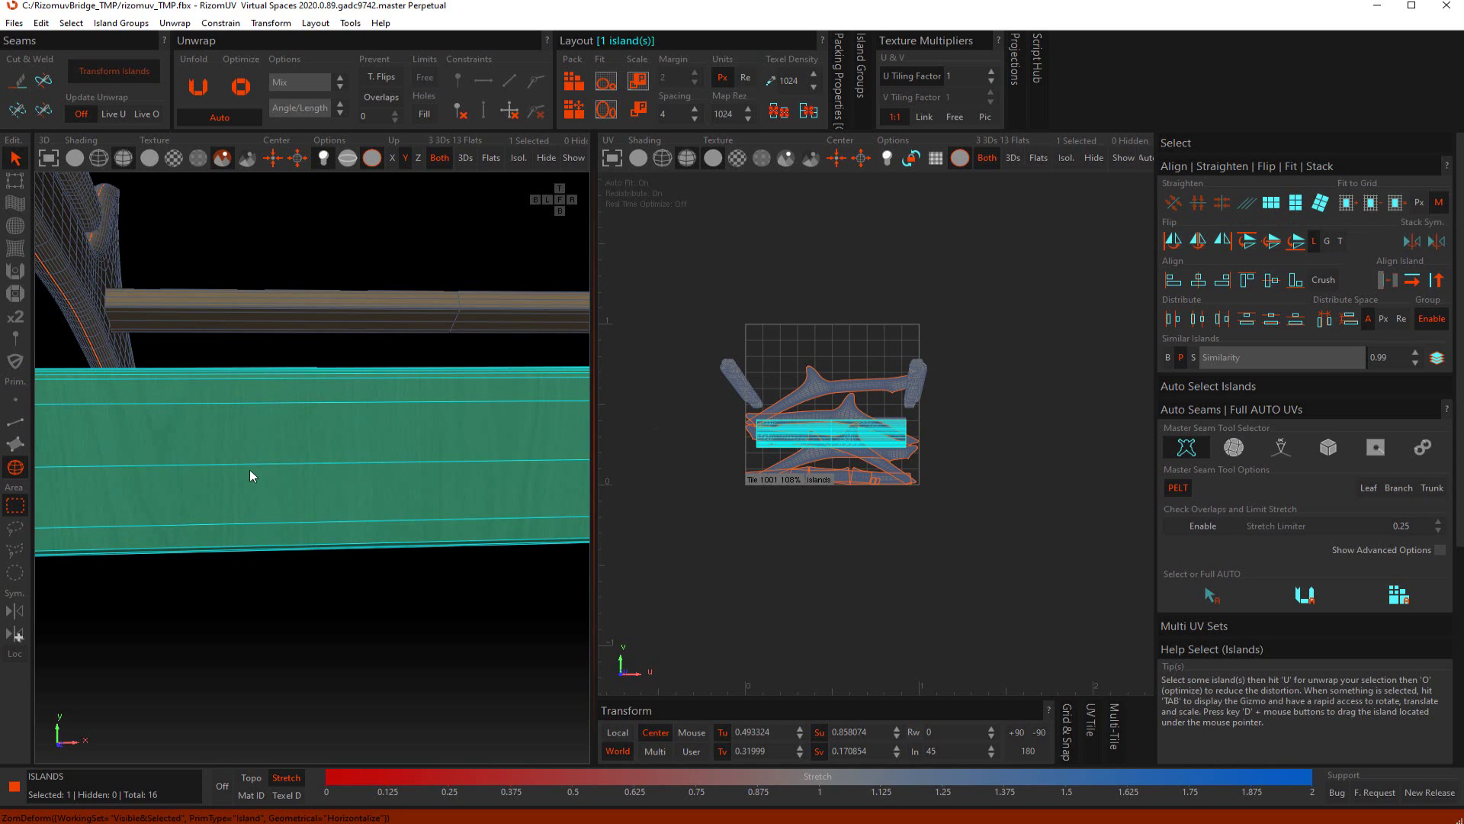
Unwrap the rear cross rail along a lengthwise edge-loop seam and rectangularize its island horizontally
middle_drag(245, 468, 227, 494)
alt+right_drag(355, 445, 444, 251)
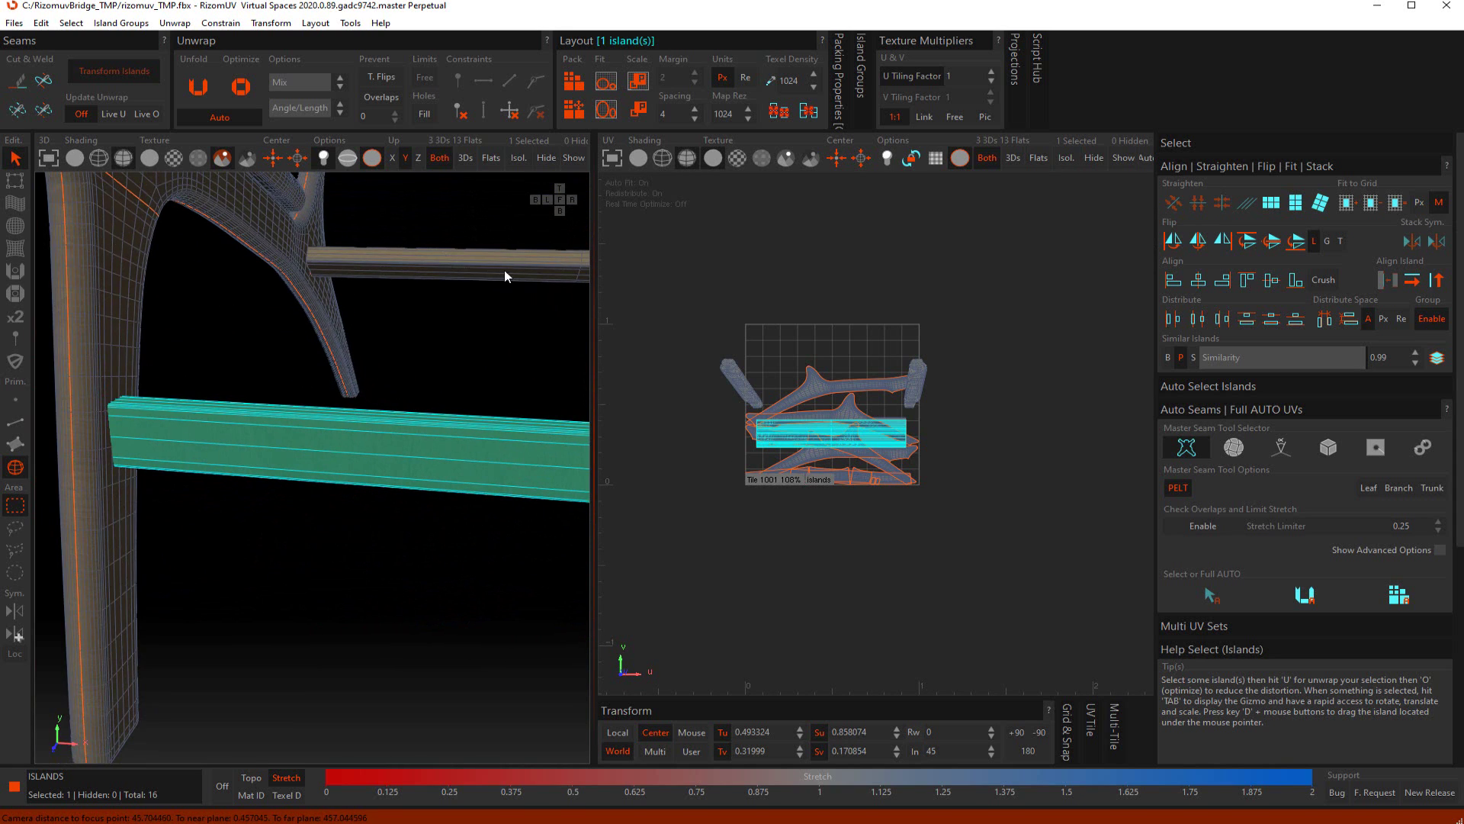
key(F2)
double_click(540, 267)
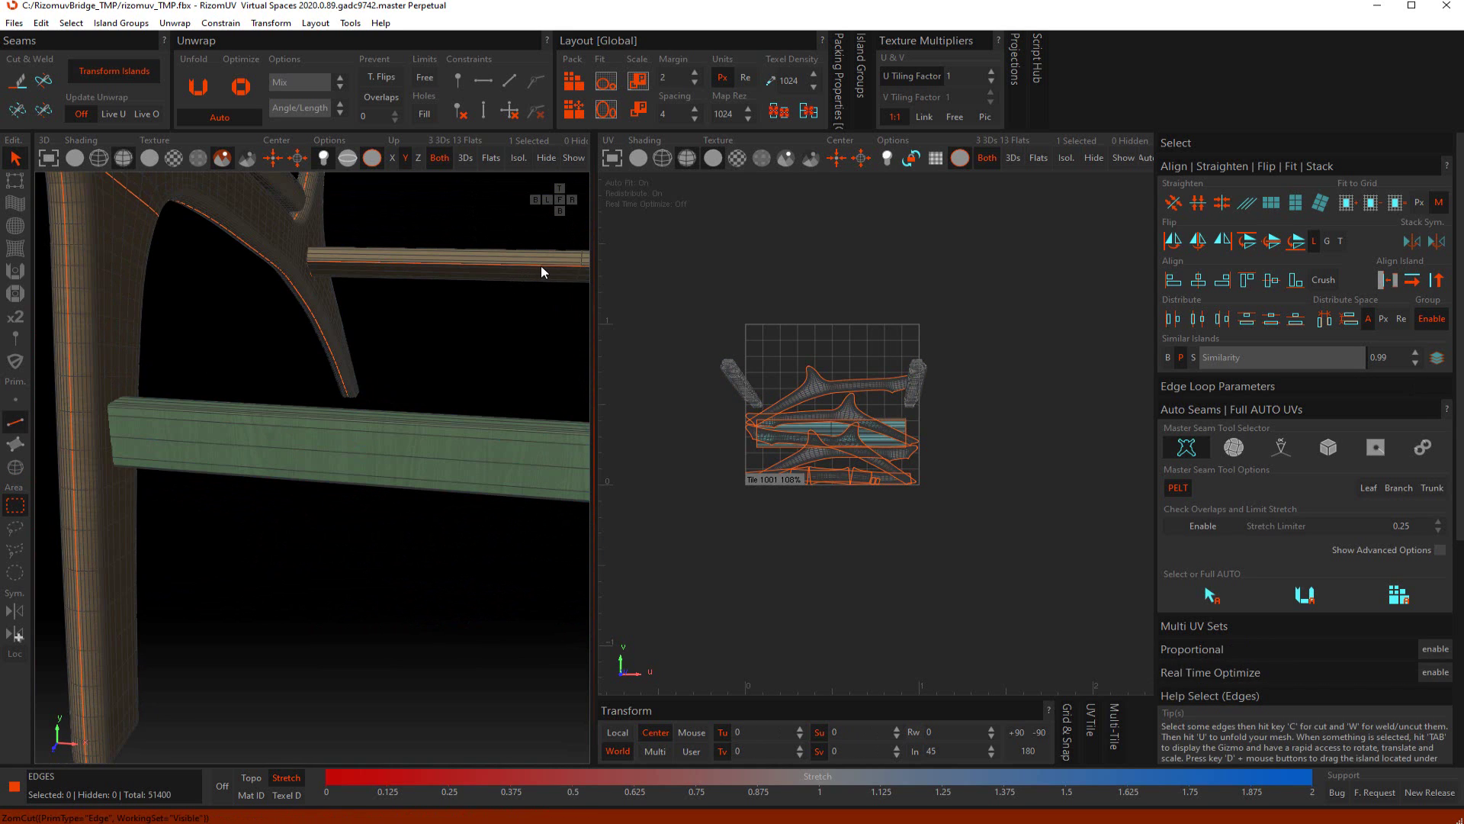
key(F4)
click(530, 257)
click(193, 89)
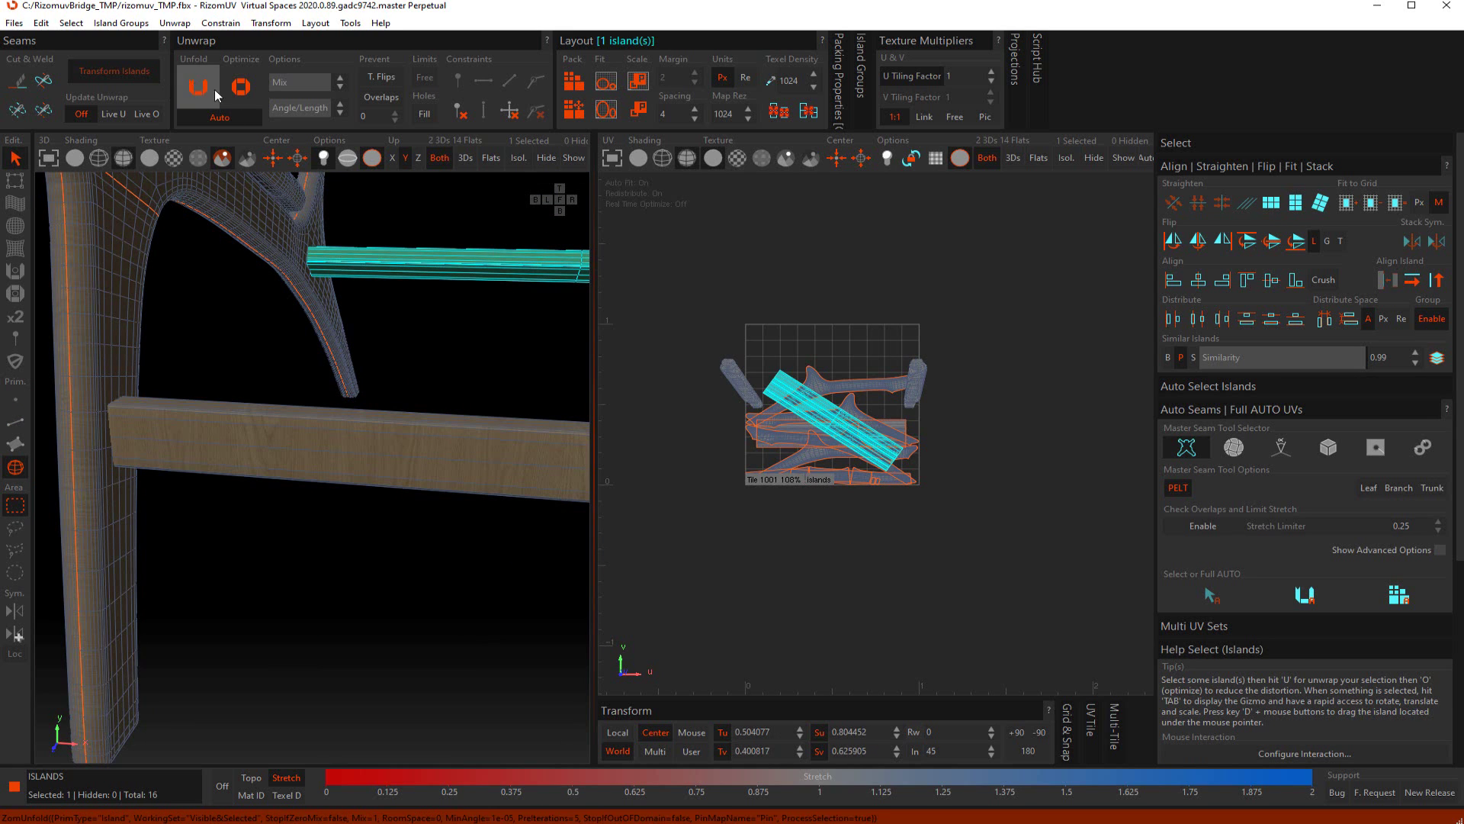
click(1297, 203)
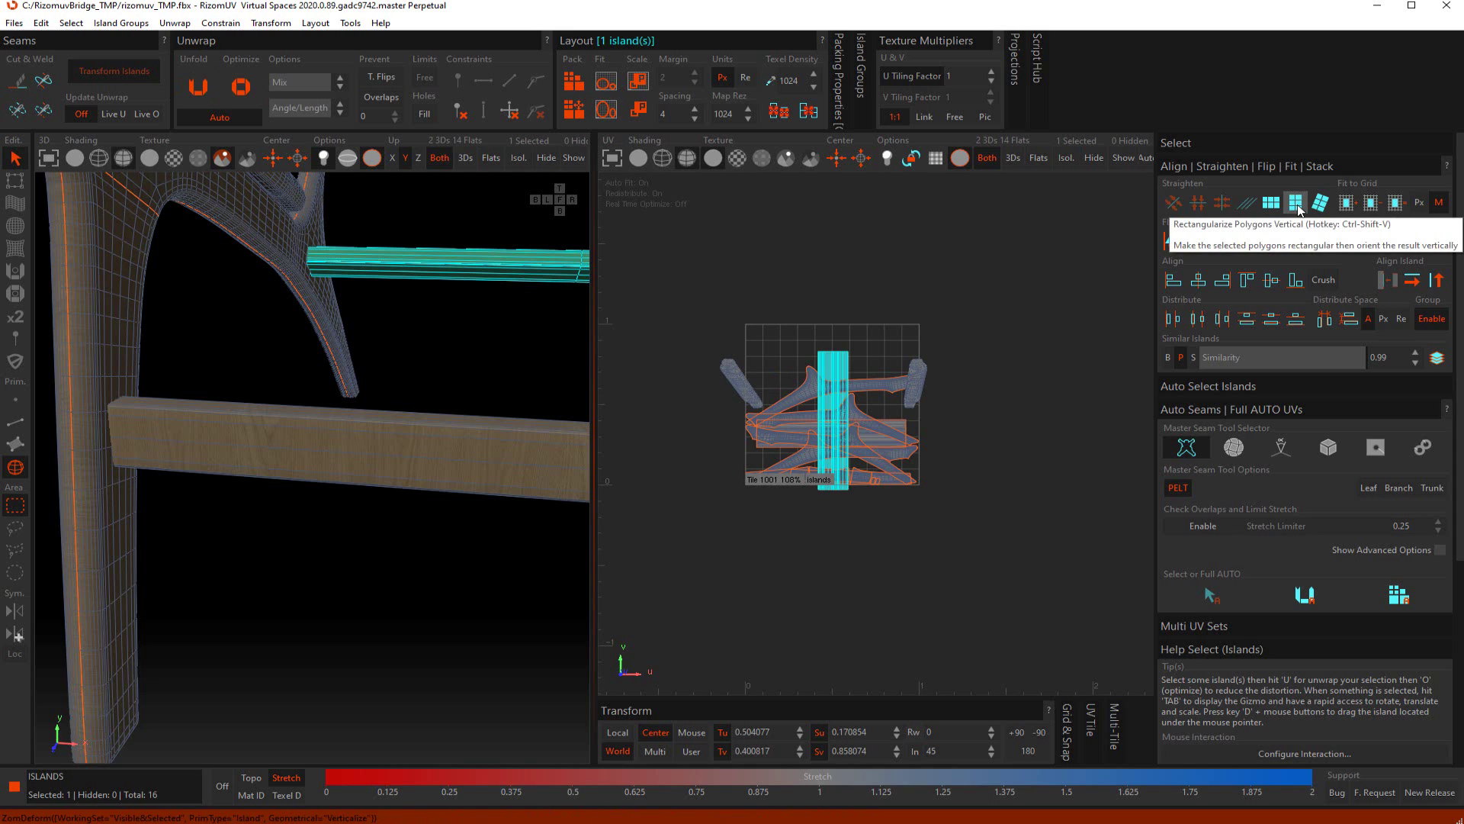
click(1271, 203)
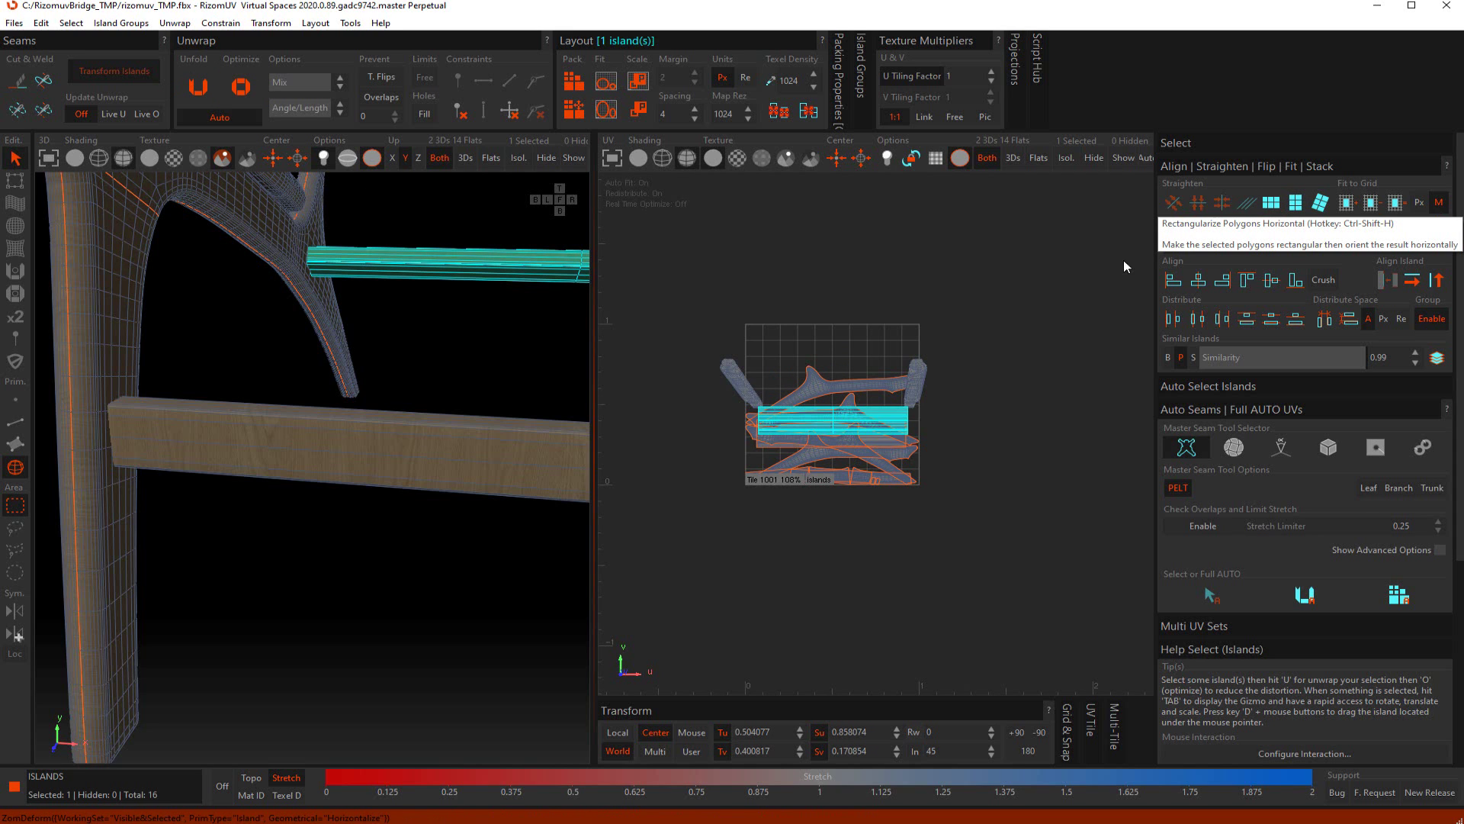
Select the armrest on the near side of the frame and isolate it
alt+drag(387, 369, 767, 376)
alt+middle_drag(251, 221, 277, 470)
alt+drag(278, 477, 269, 529)
click(445, 509)
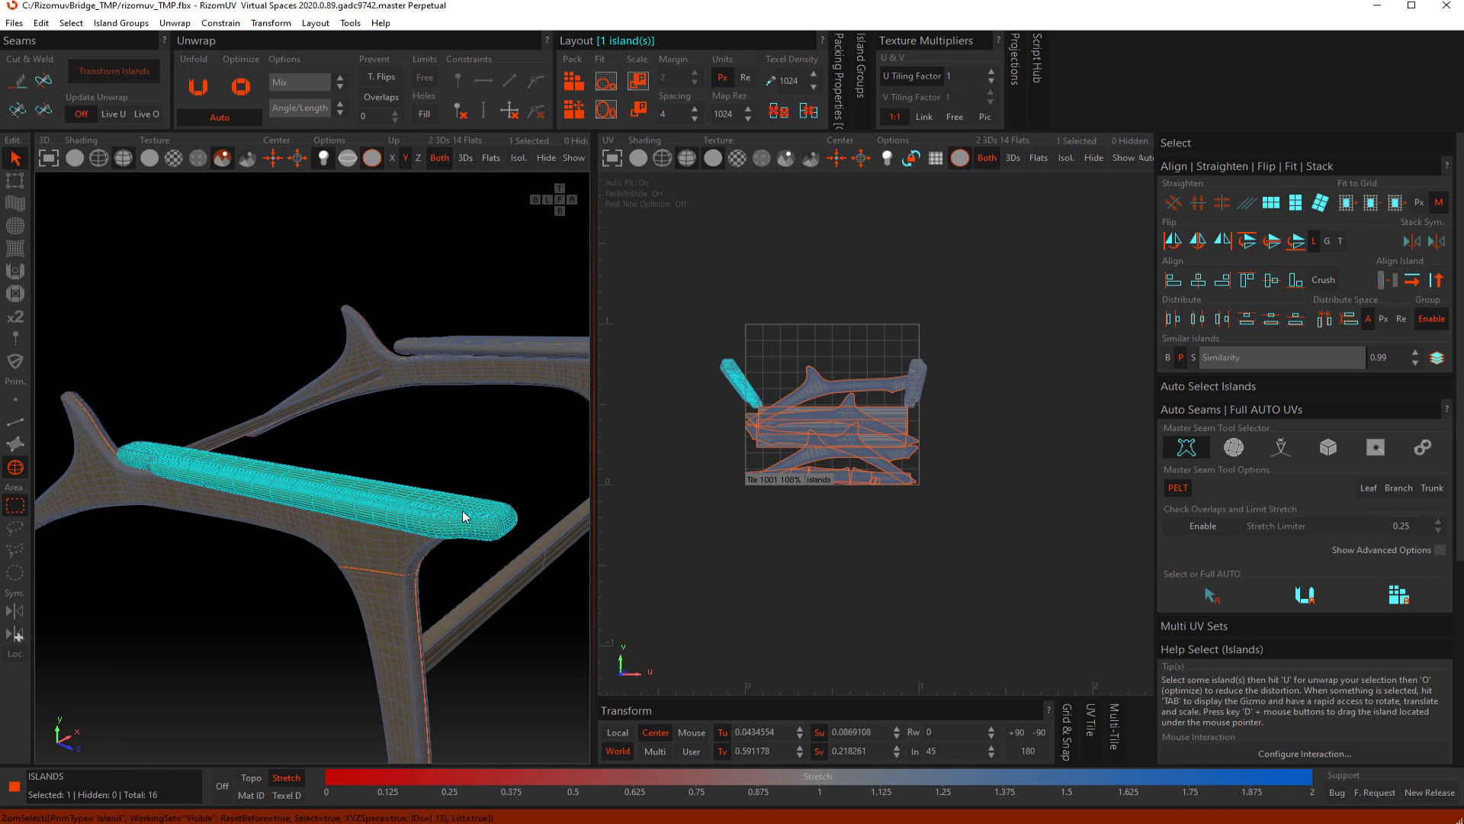
alt+right_drag(463, 510, 468, 624)
mouse_move(454, 560)
alt+mouse_down()
mouse_move(429, 504)
mouse_move(457, 532)
alt+mouse_up()
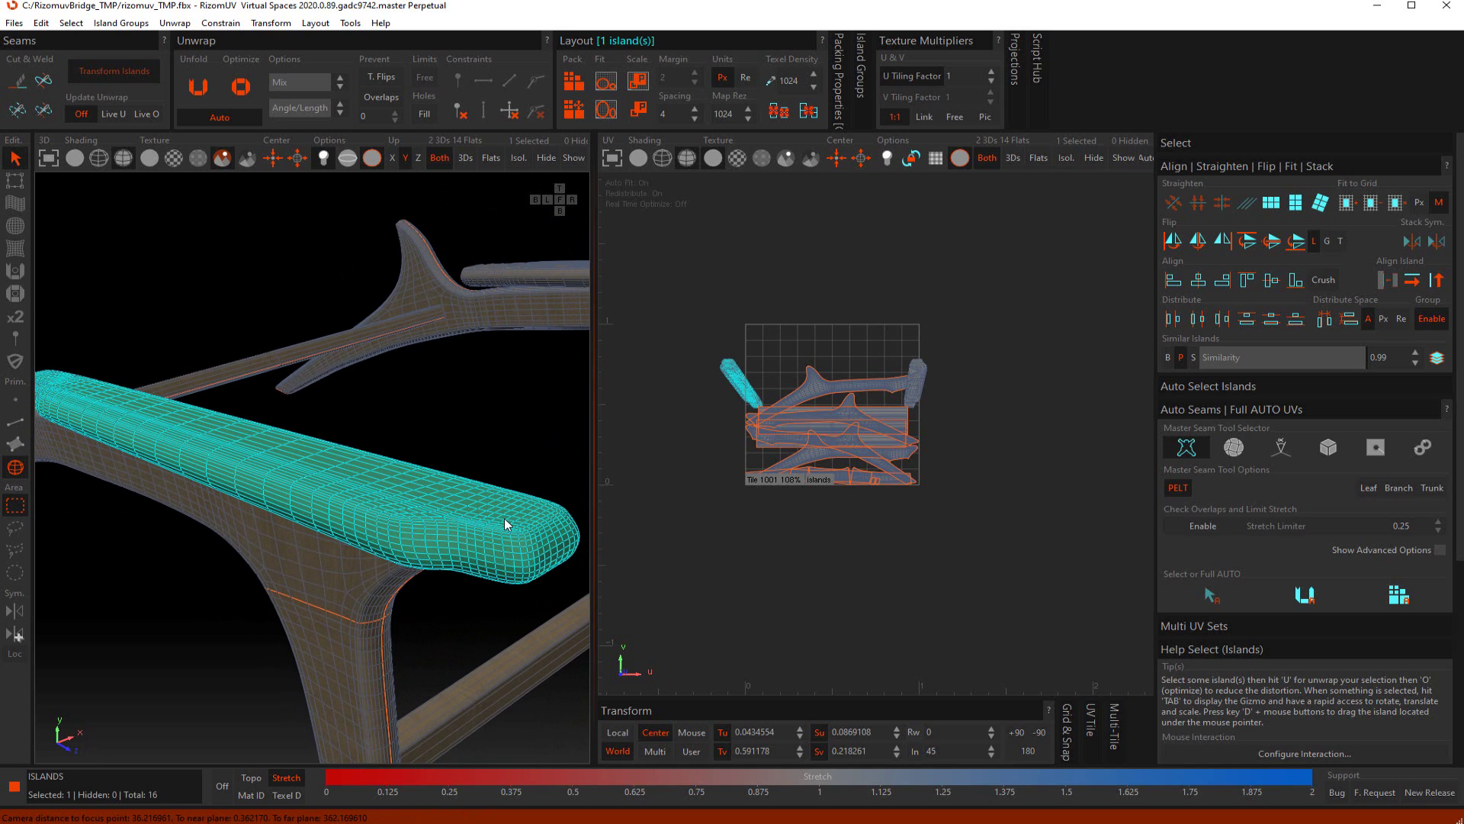
click(1225, 169)
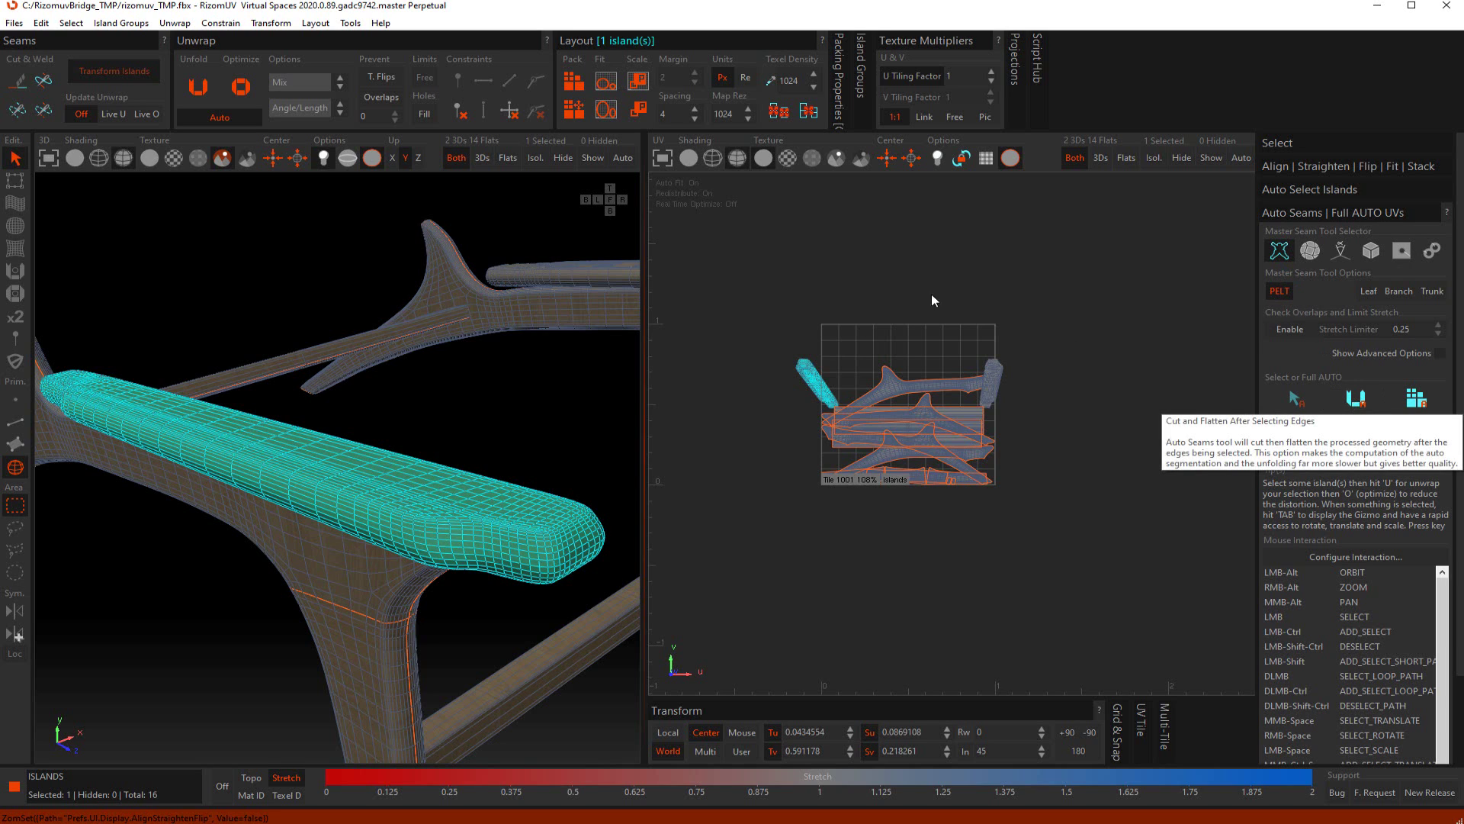
click(538, 158)
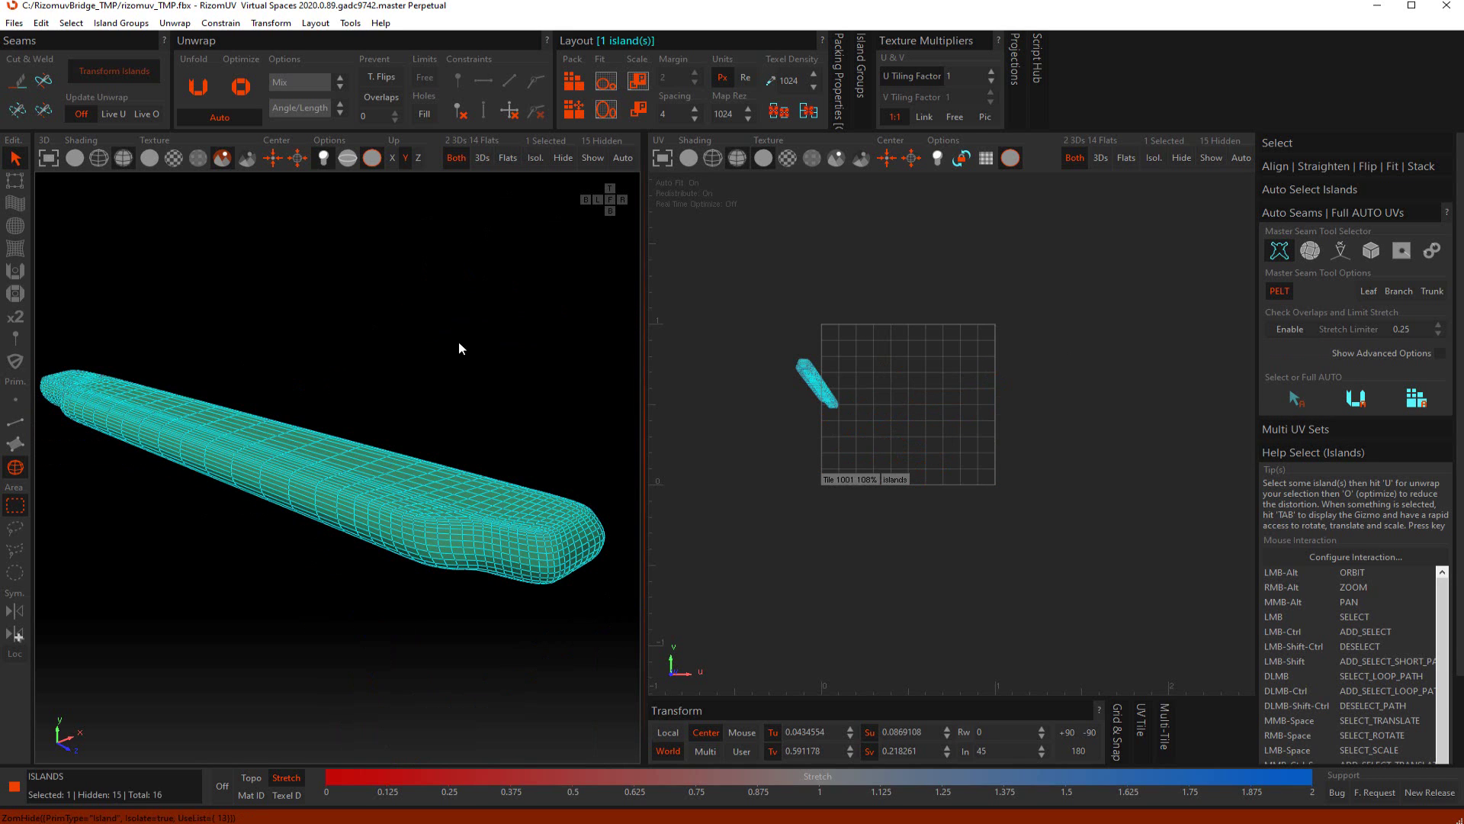
Cut and unfold the isolated armrest automatically with the Pelt auto seams method
mouse_move(457, 341)
alt+mouse_down()
mouse_move(471, 314)
mouse_move(448, 323)
alt+mouse_up()
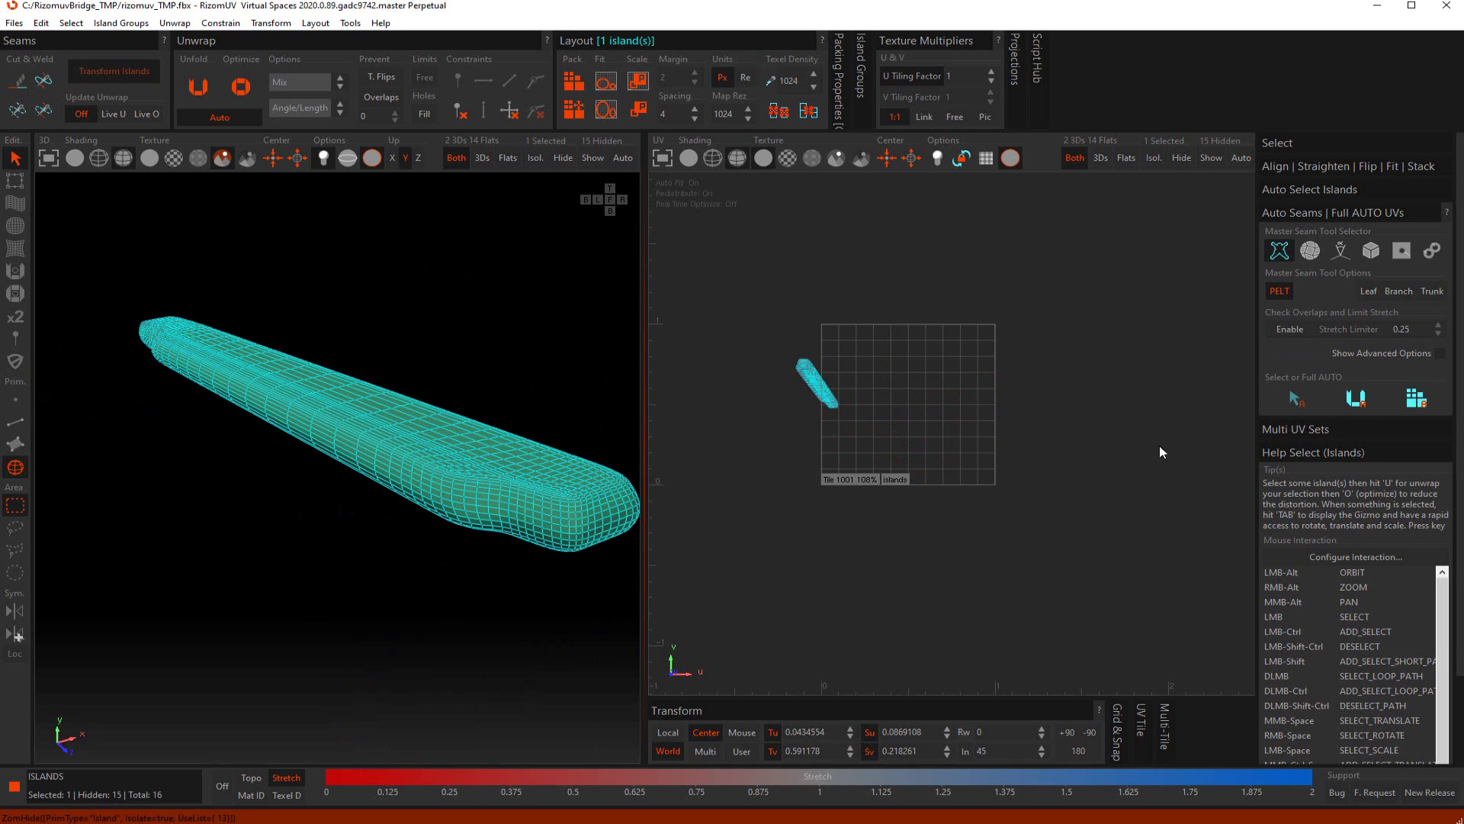
click(1355, 408)
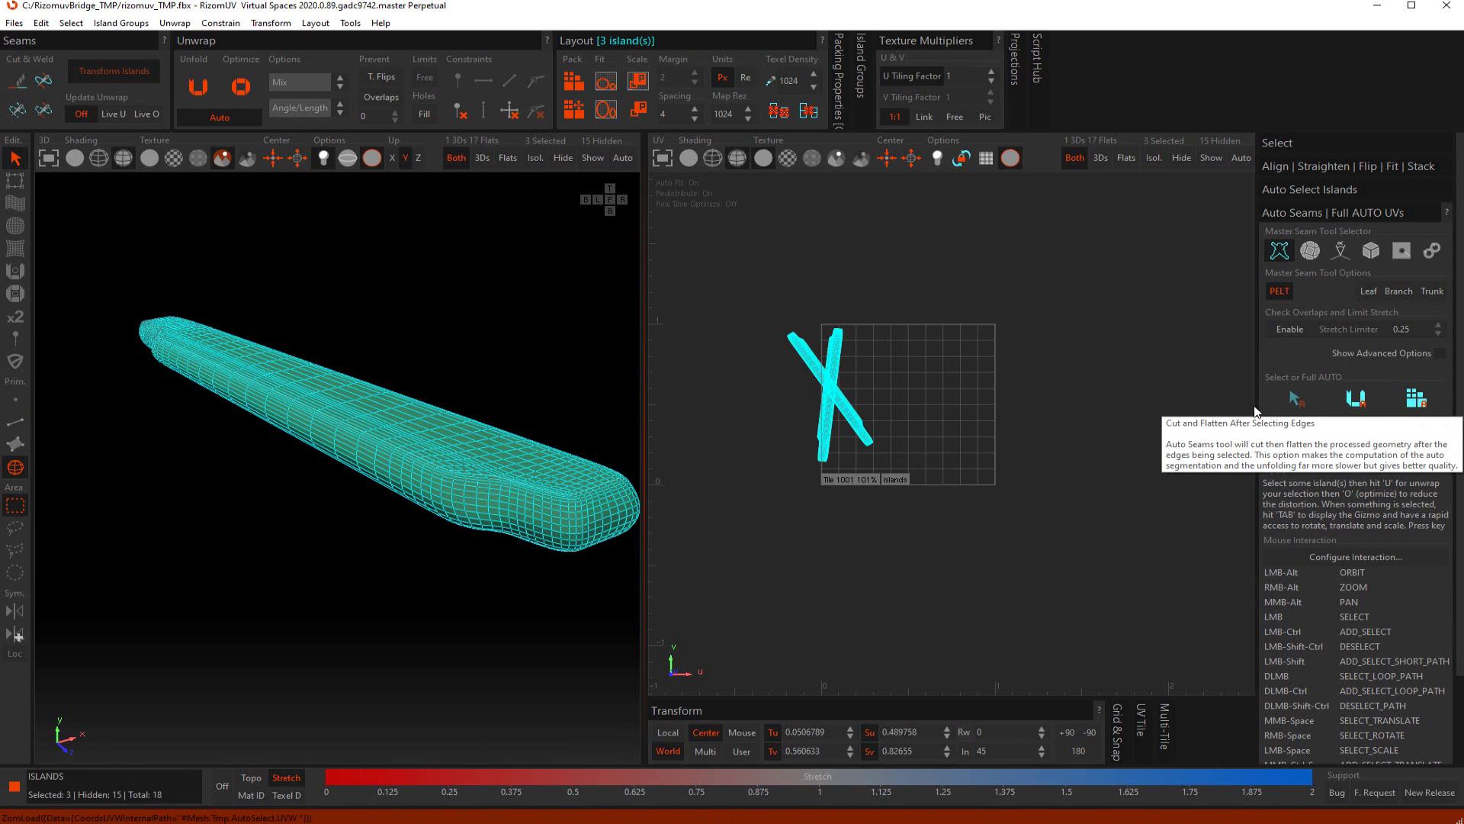
scroll(867, 352, up, 5)
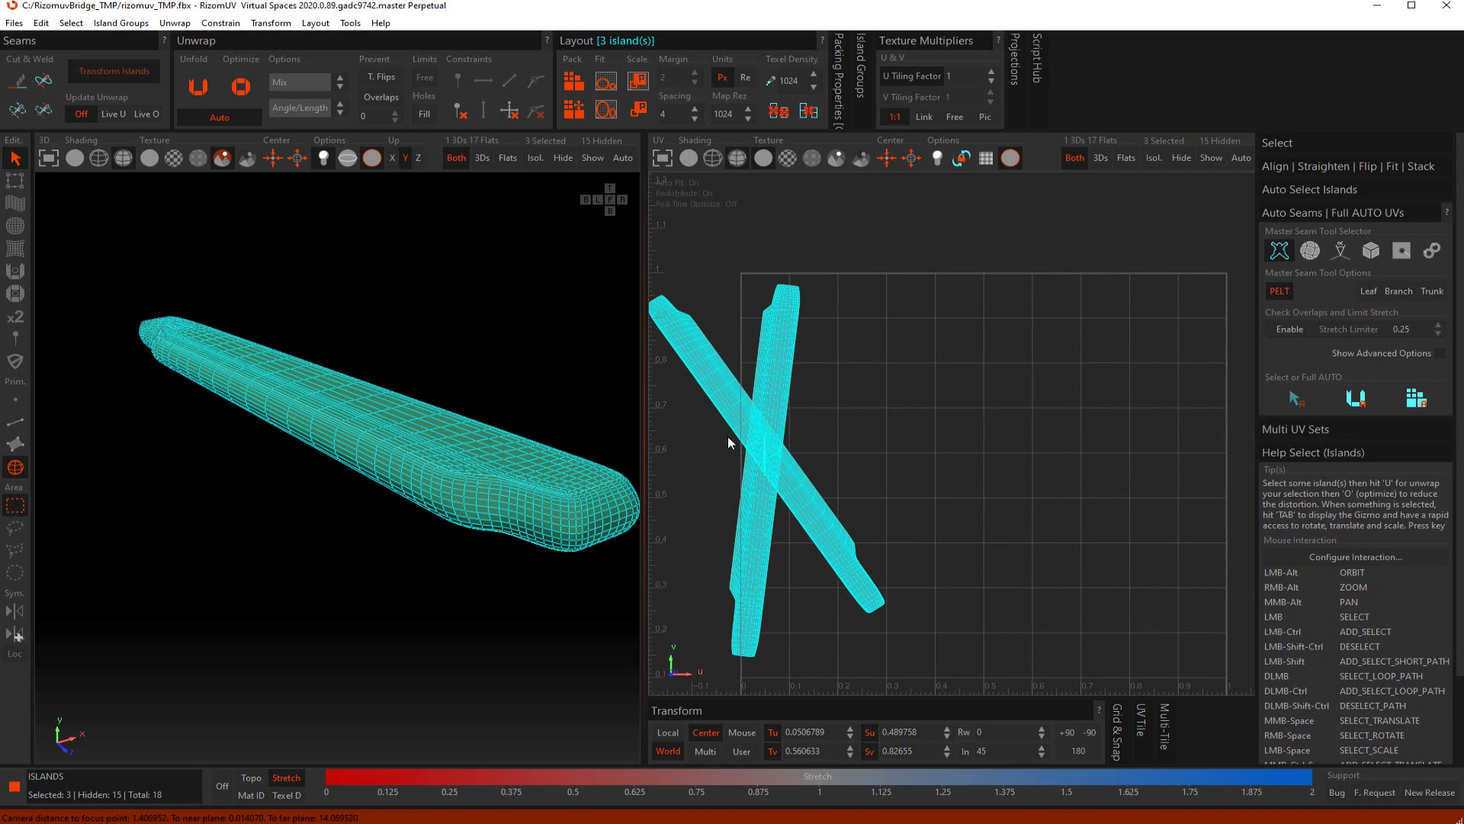
scroll(573, 433, down, 1)
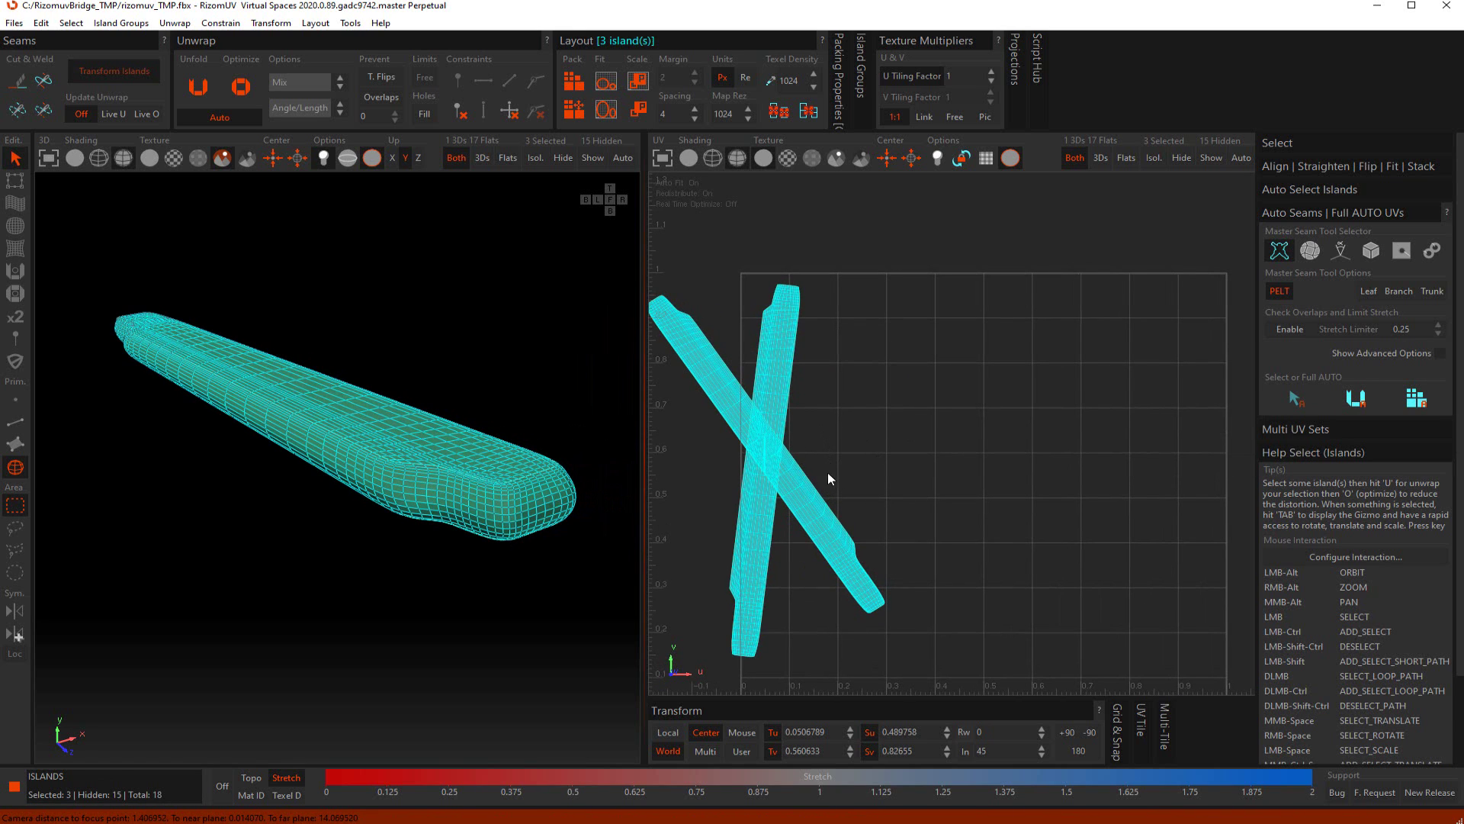
Move the armrest's two large islands aside, then select the thin side-strip island and unfold it
middle_drag(805, 479, 872, 486)
drag(785, 417, 745, 499)
alt+drag(577, 475, 561, 317)
alt+right_drag(558, 310, 405, 398)
mouse_move(405, 399)
alt+mouse_down()
mouse_move(463, 393)
mouse_move(377, 397)
alt+mouse_up()
alt+right_drag(376, 397, 409, 447)
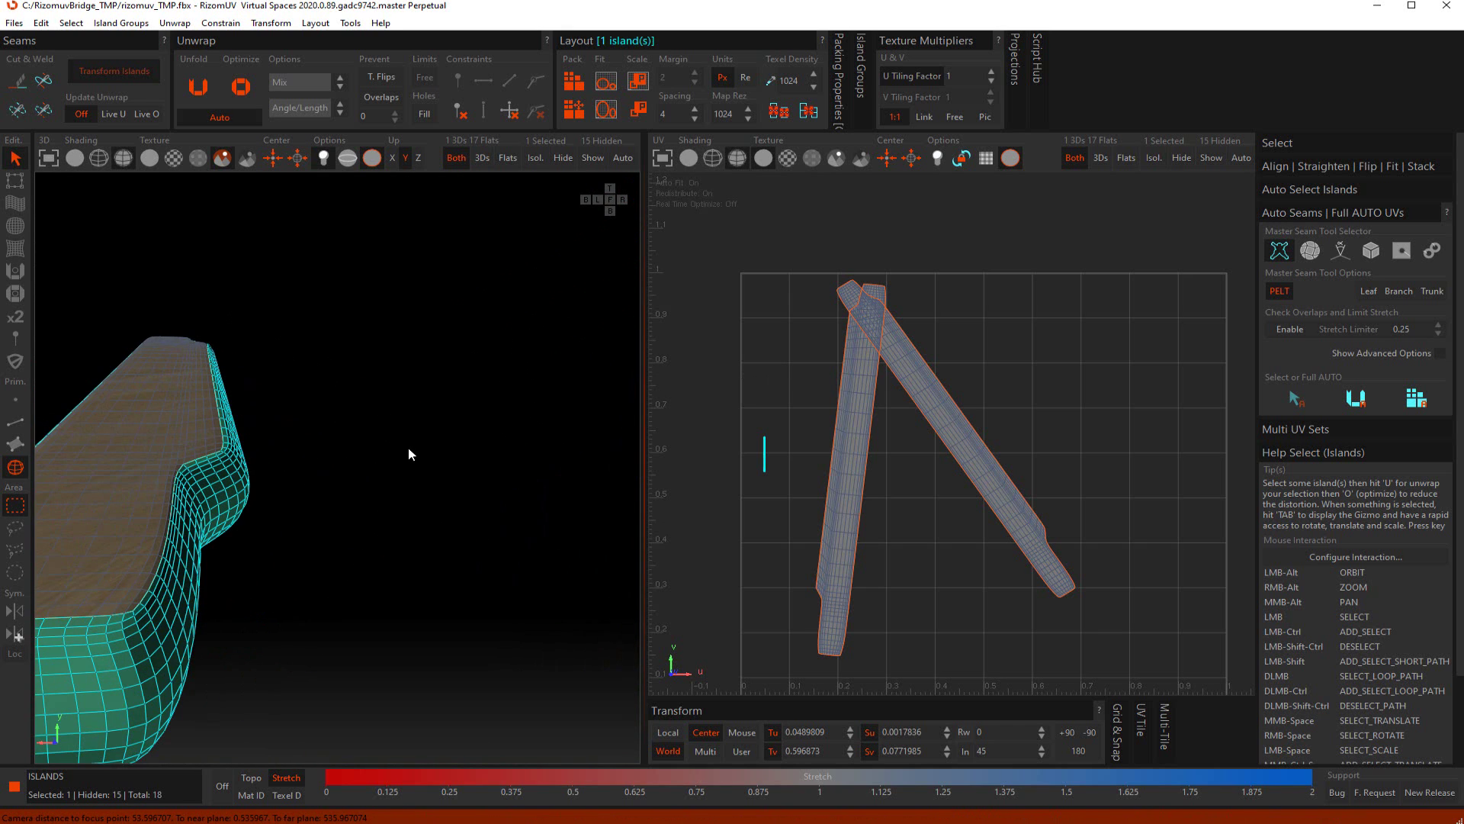
alt+drag(409, 447, 312, 495)
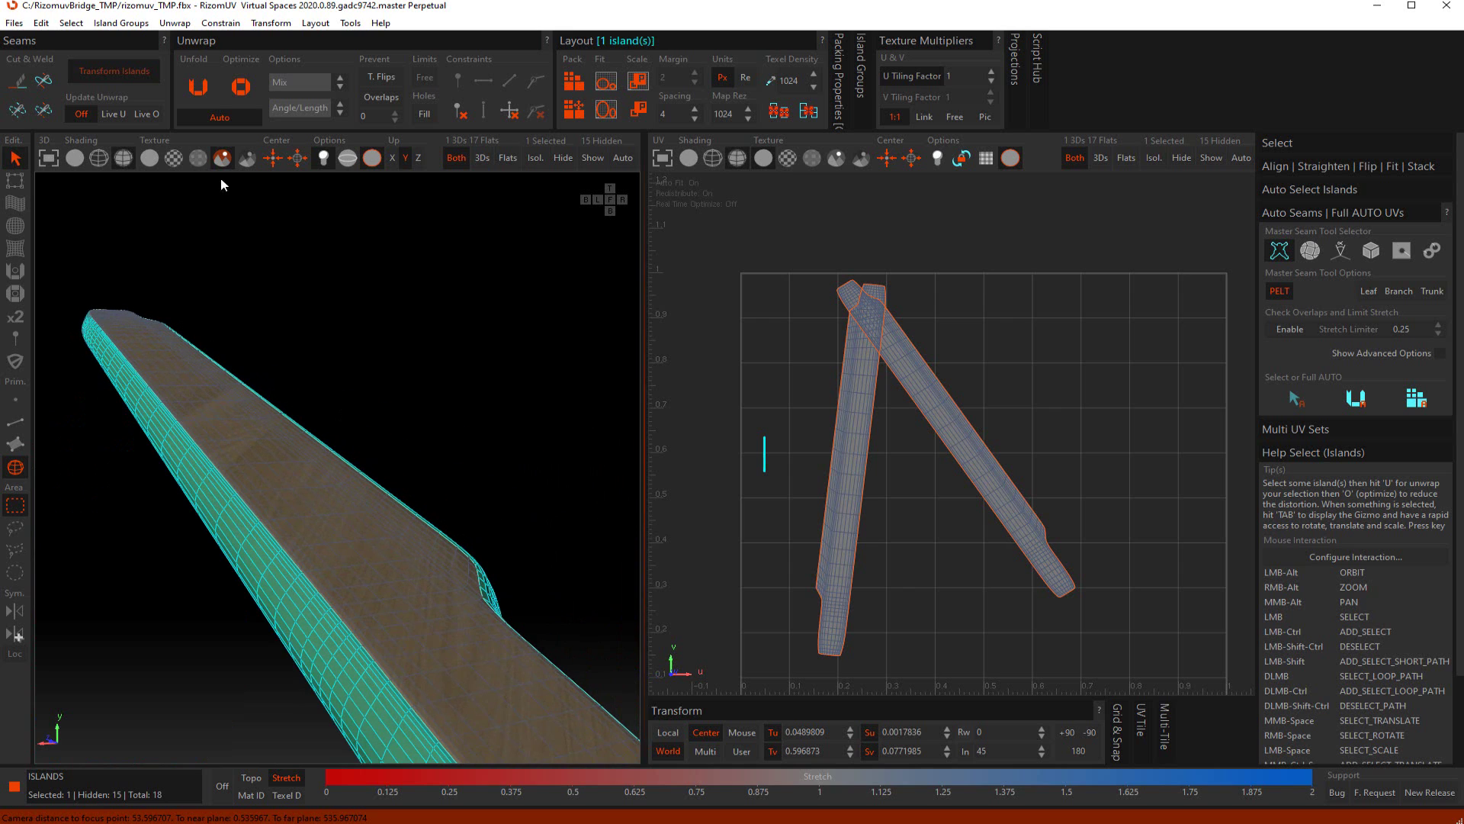
click(199, 90)
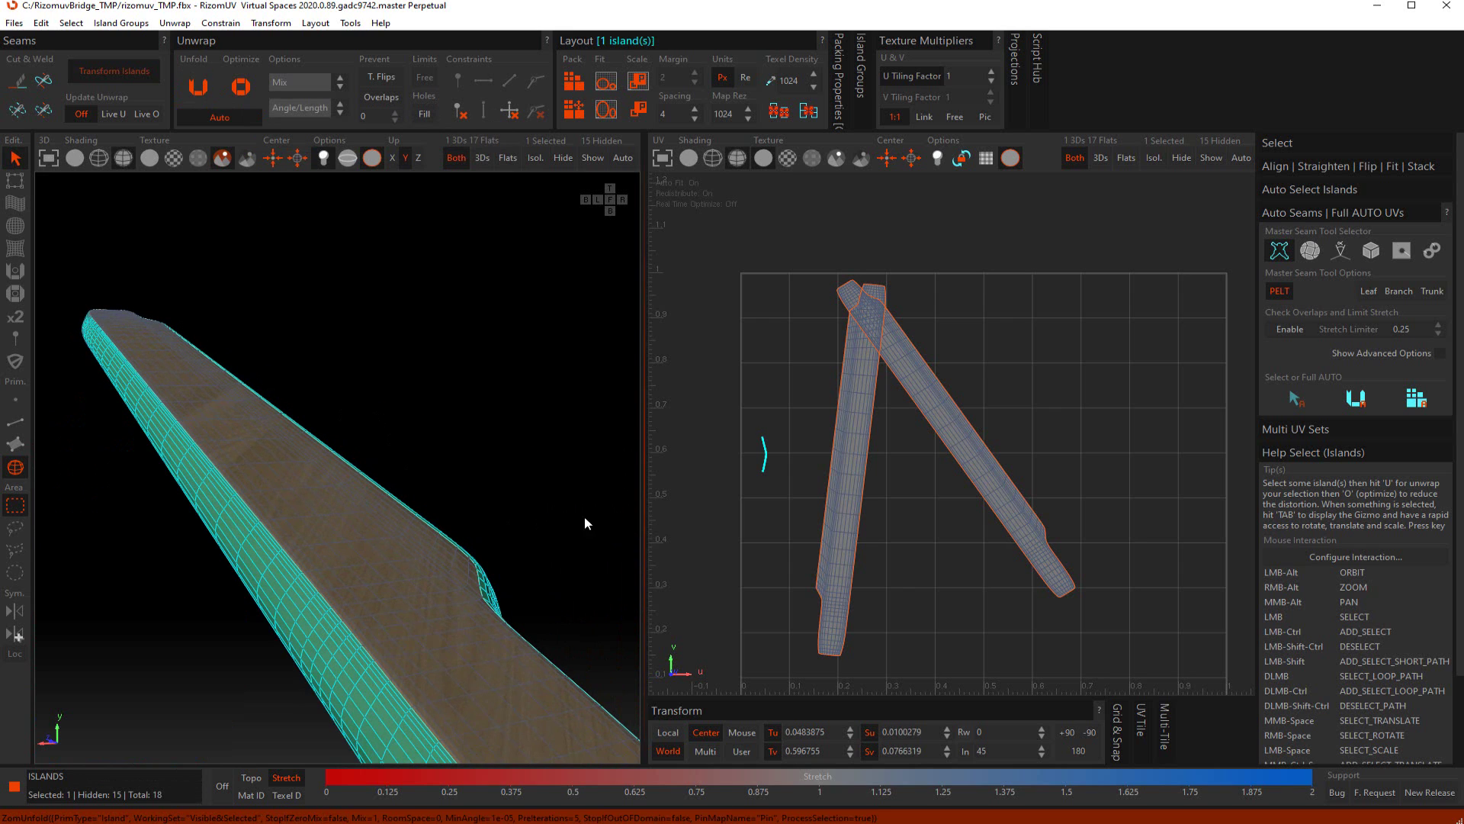
Pack the armrest's three islands into the UV tile and rectangularize the long side strip vertically
drag(697, 233, 1191, 690)
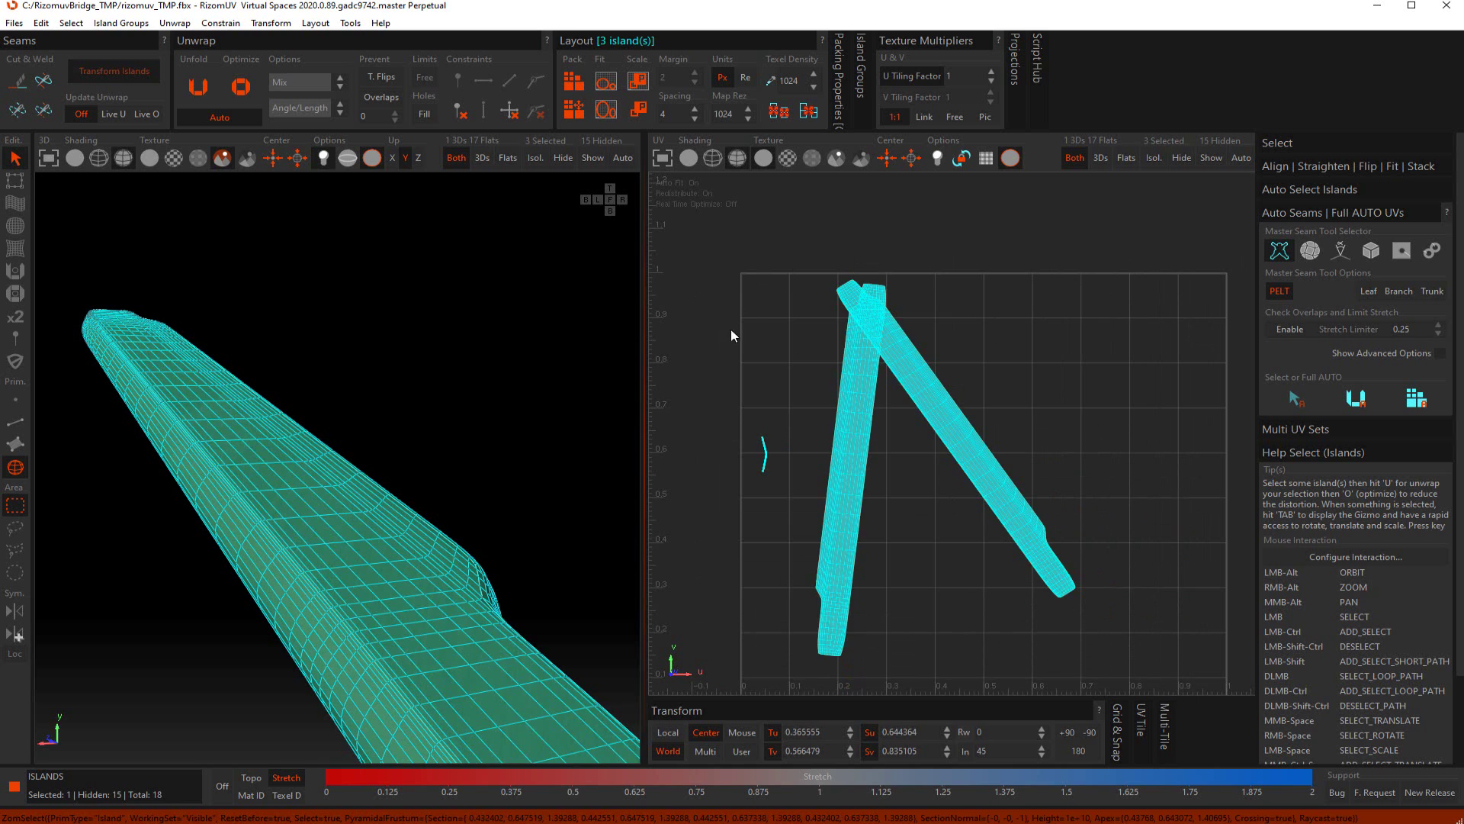
click(584, 86)
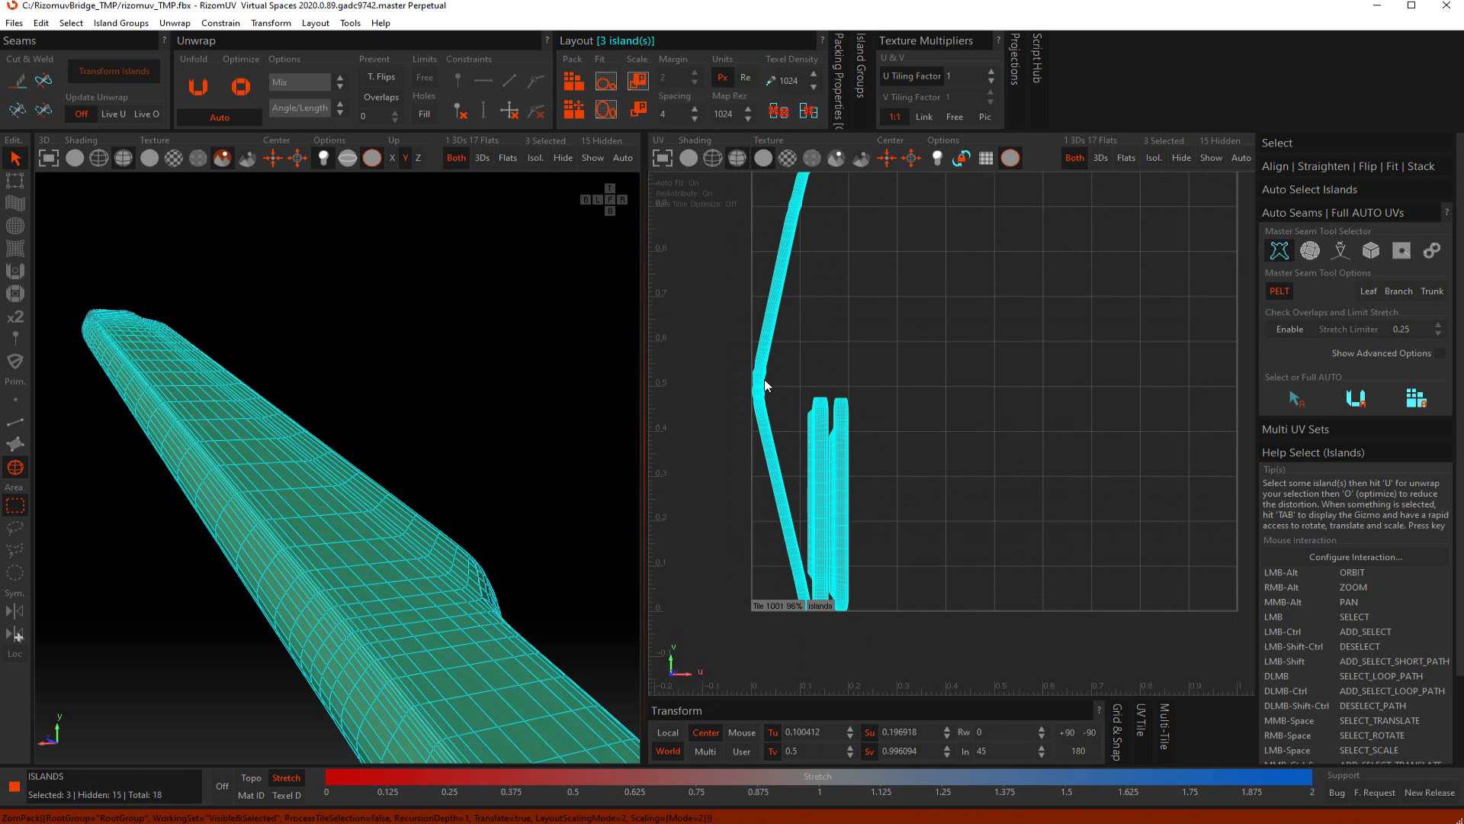
click(763, 380)
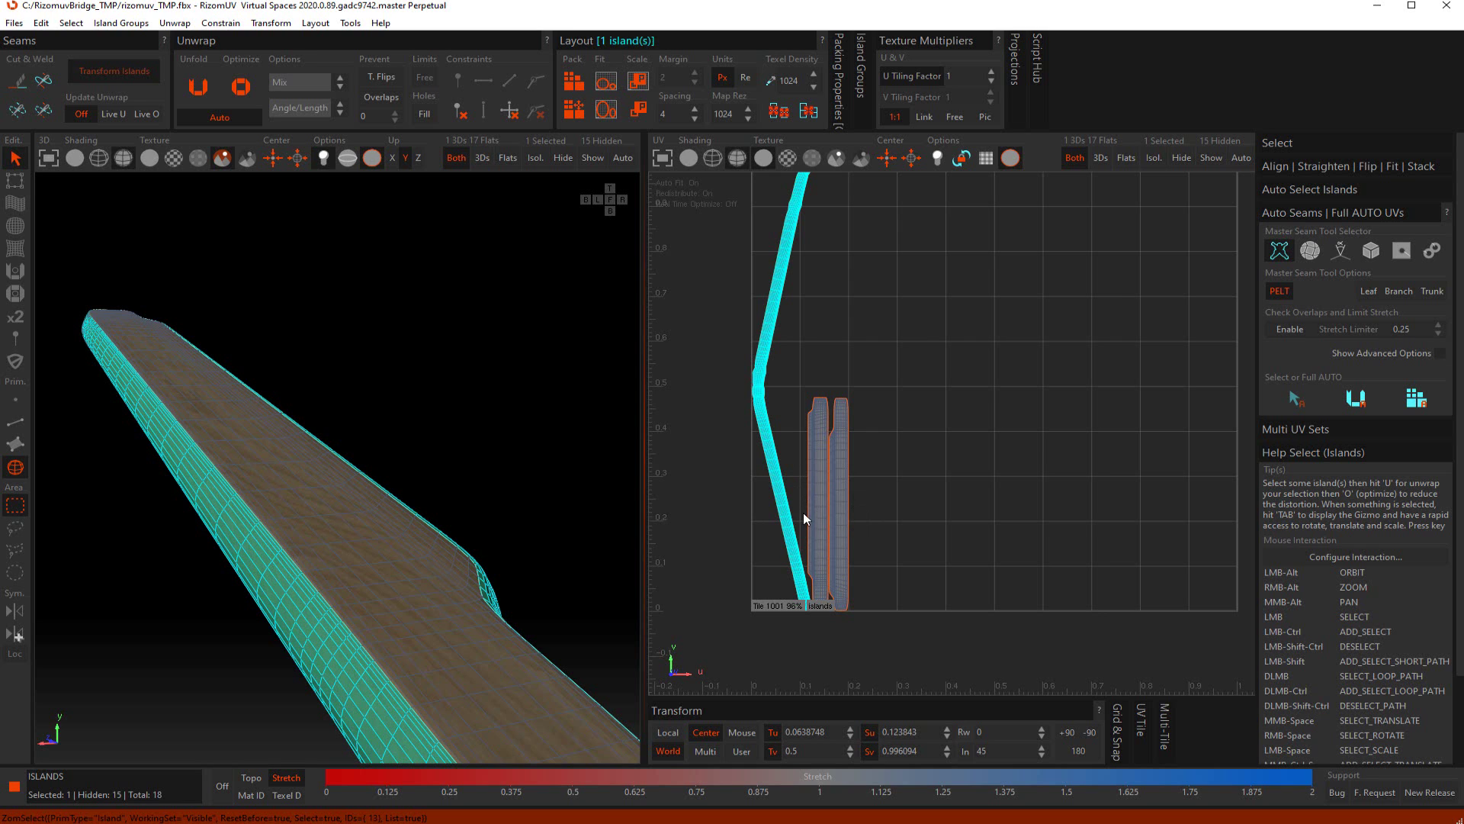
click(1335, 167)
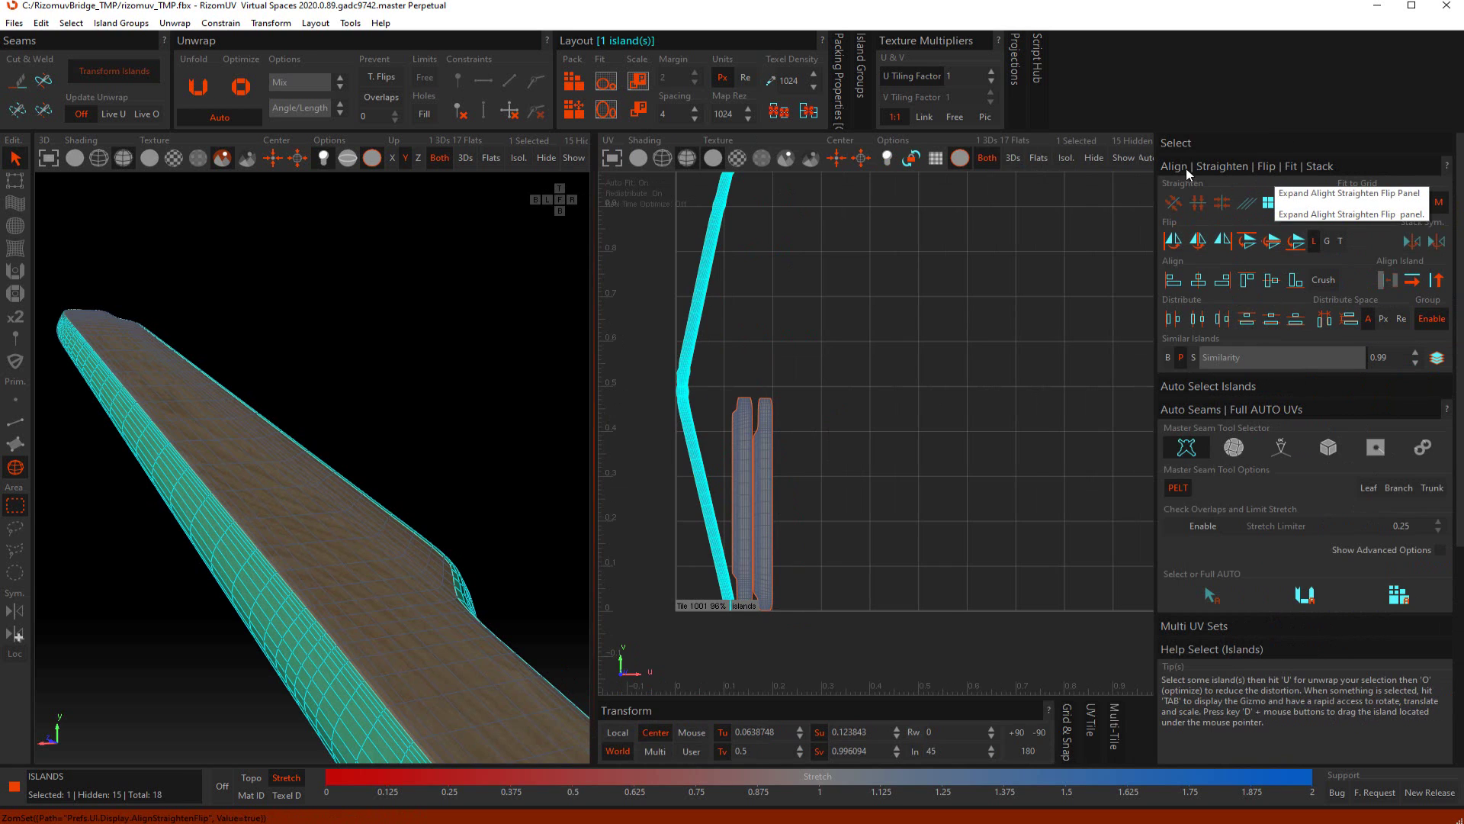
click(1294, 208)
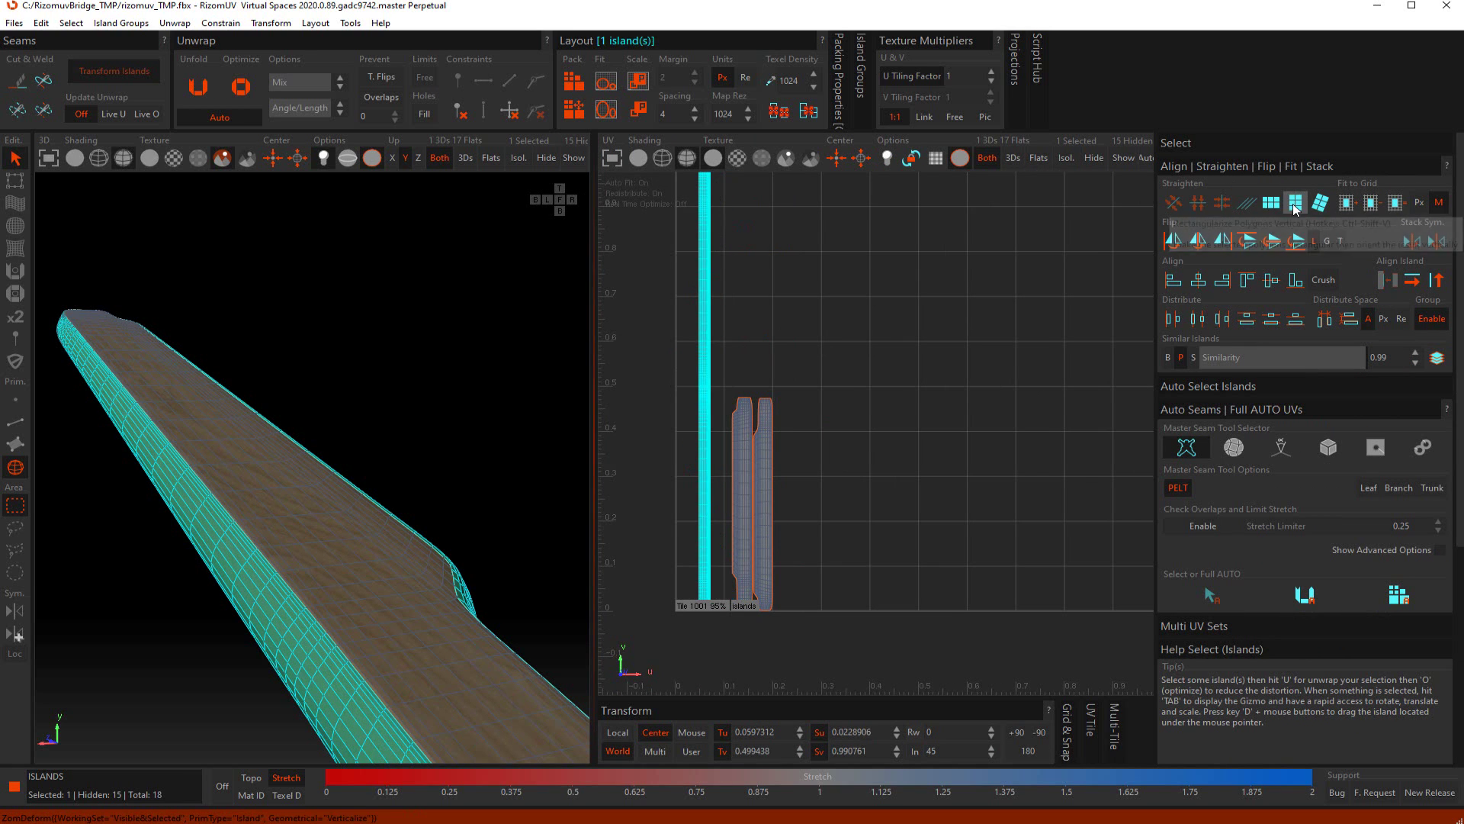
Turn off the stretch display and show all hidden frame parts again
click(854, 451)
alt+drag(328, 454, 419, 633)
click(223, 785)
scroll(277, 569, up, 4)
alt+drag(277, 569, 462, 426)
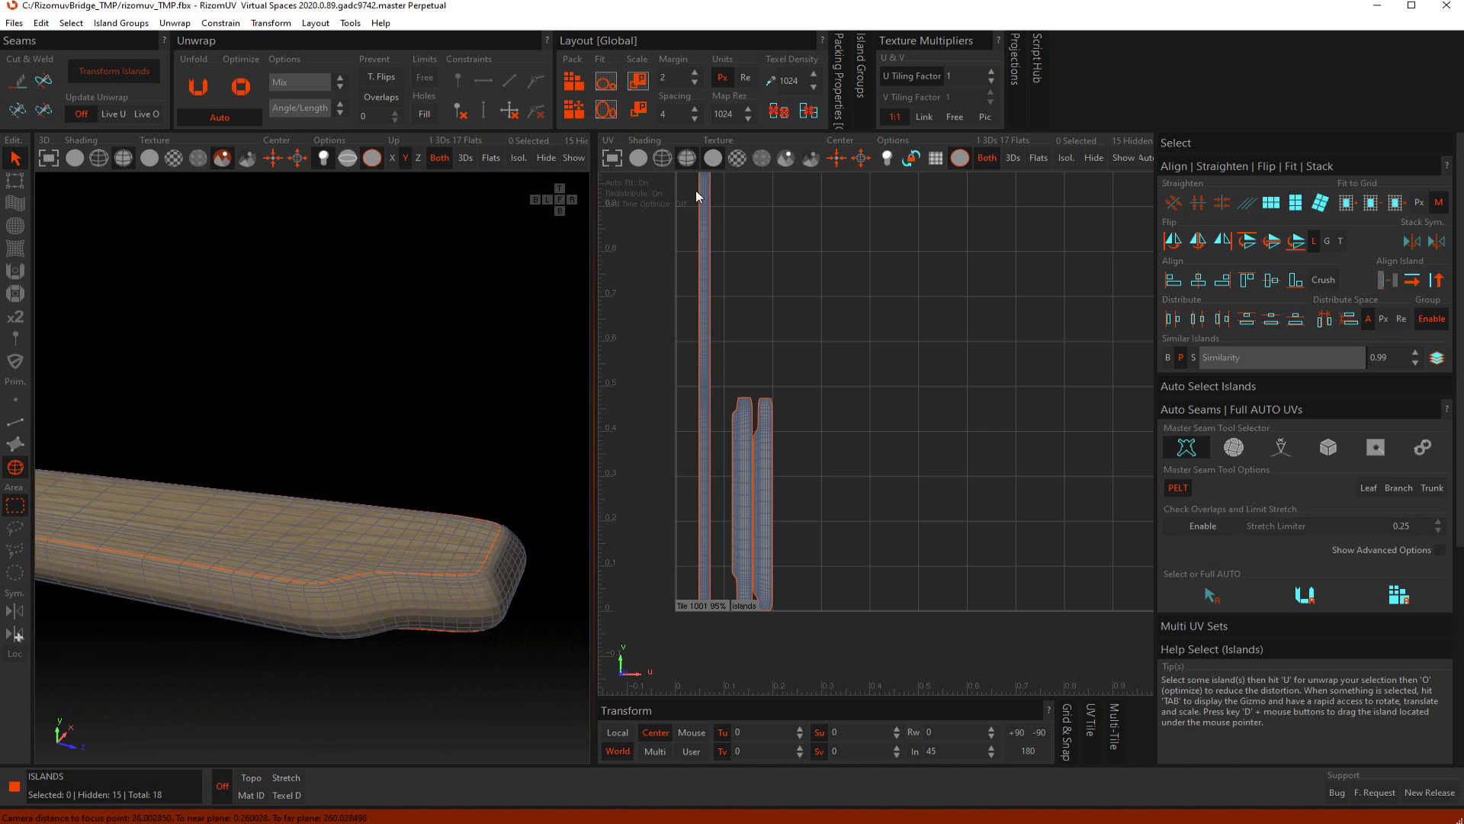
click(545, 160)
click(574, 158)
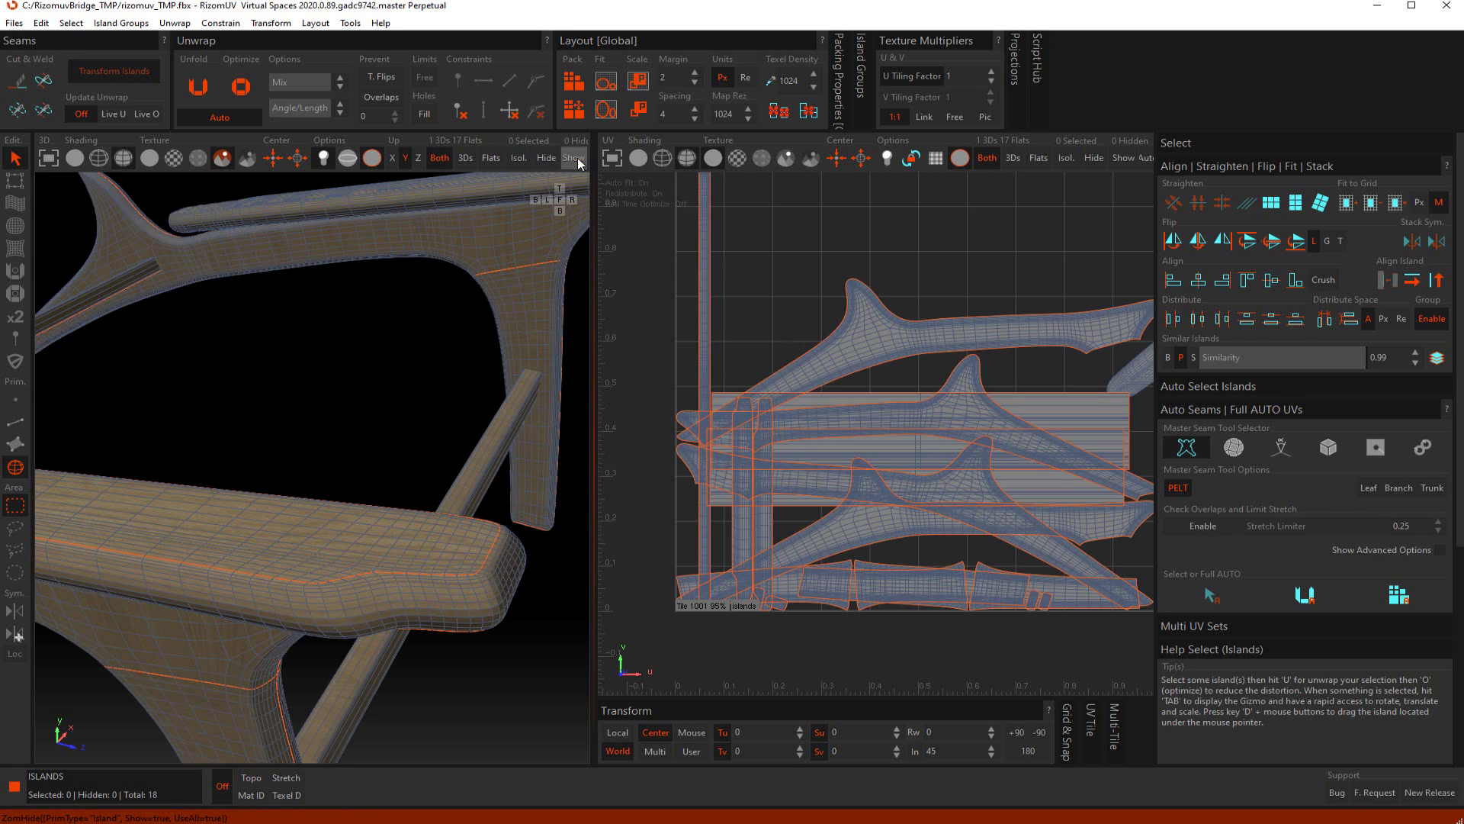
Cut and unfold the second armrest automatically with the Pelt auto seams method and pack its three islands
scroll(383, 382, up, 3)
alt+middle_drag(461, 388, 362, 505)
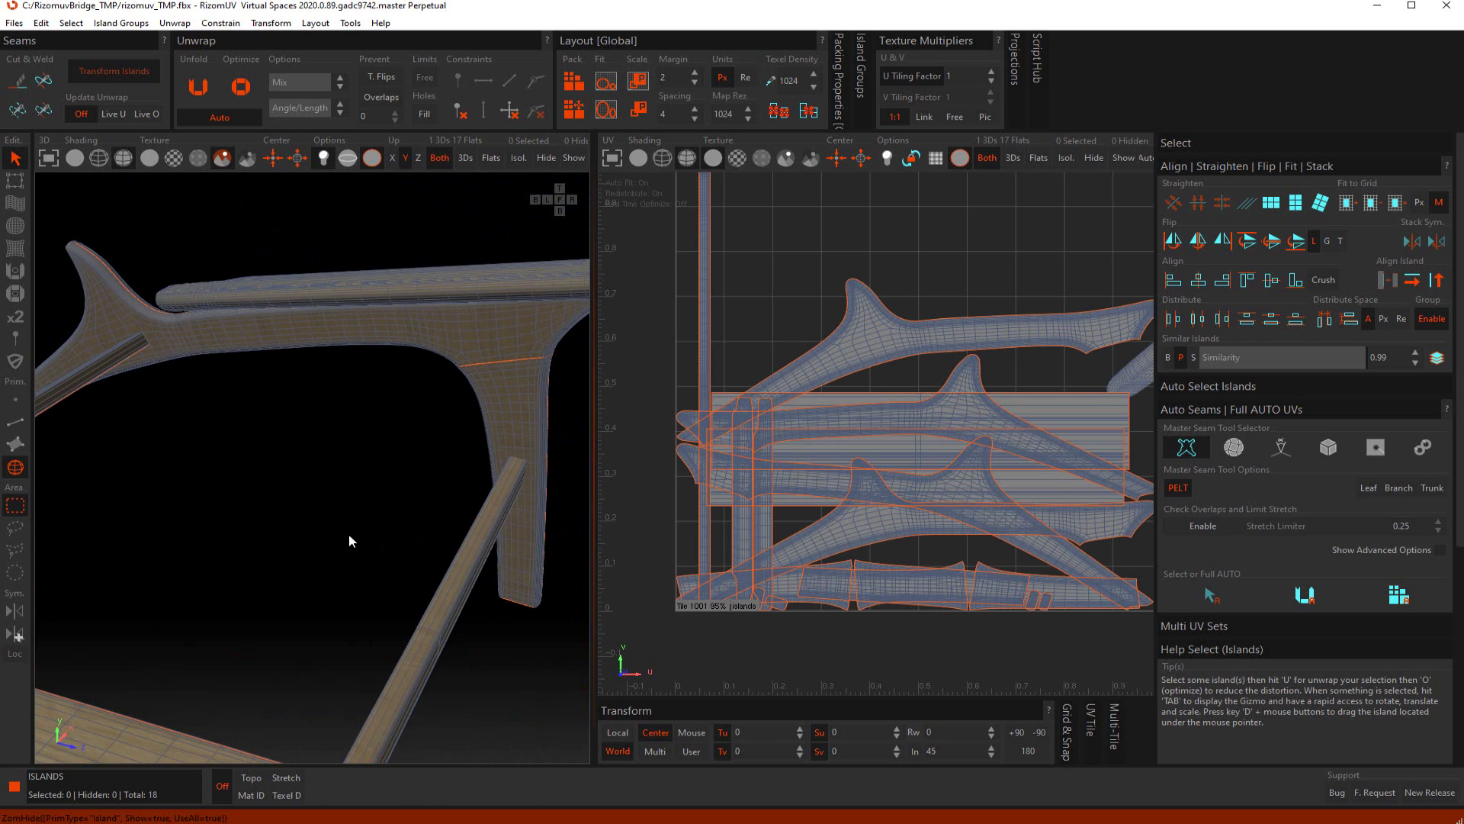
click(438, 290)
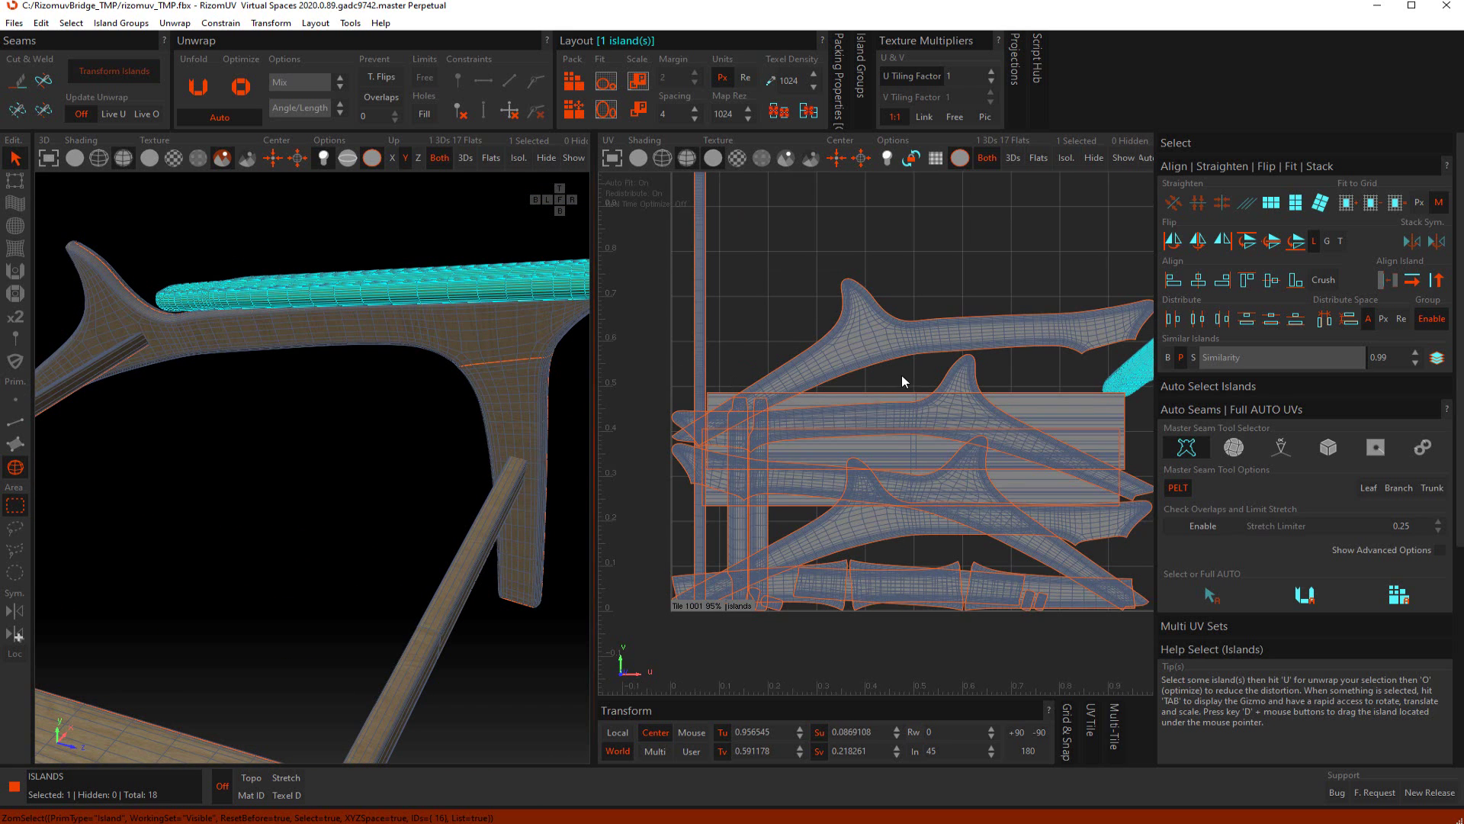
alt+middle_drag(999, 375, 847, 414)
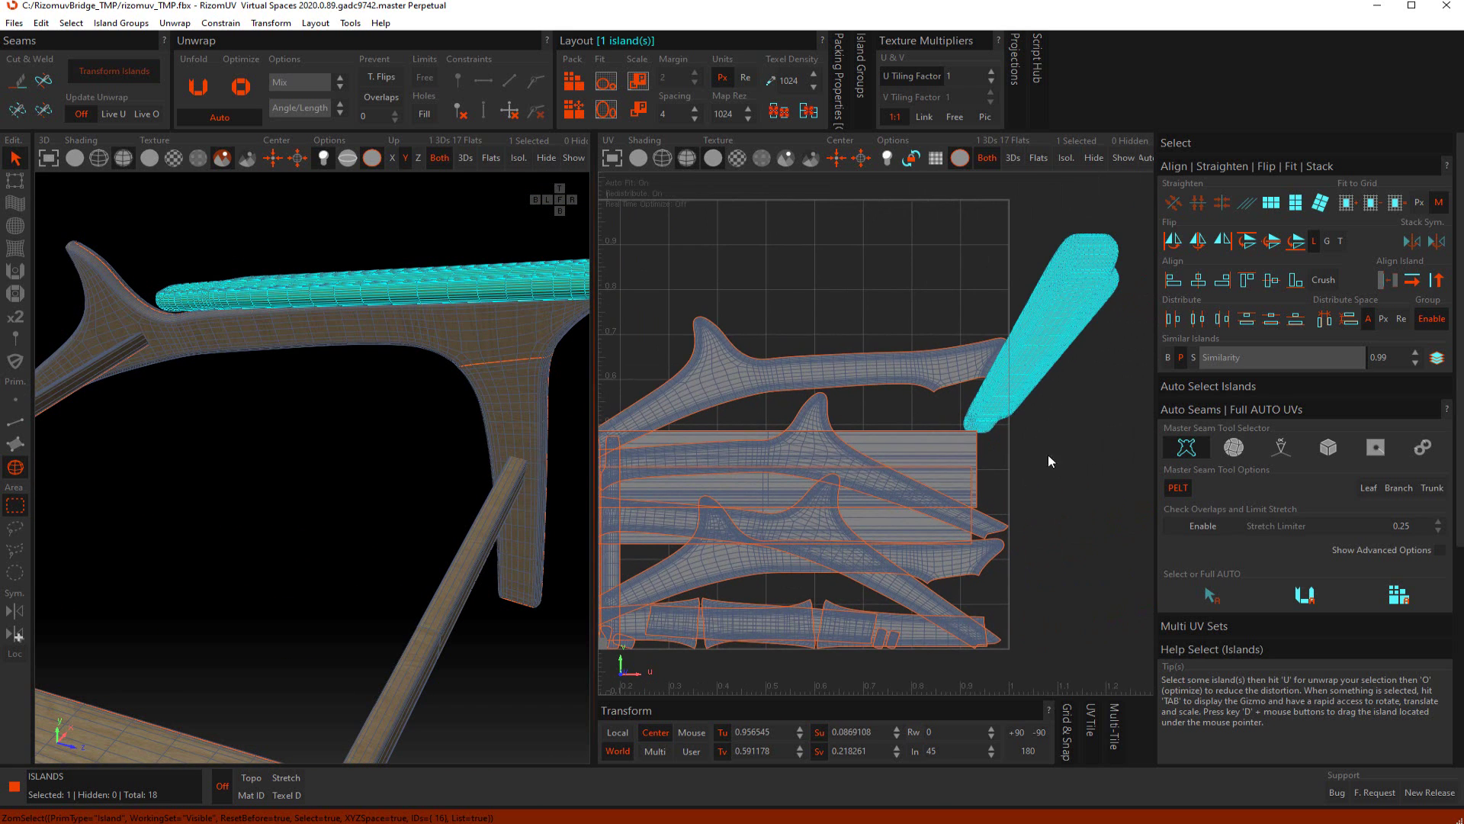
click(1307, 596)
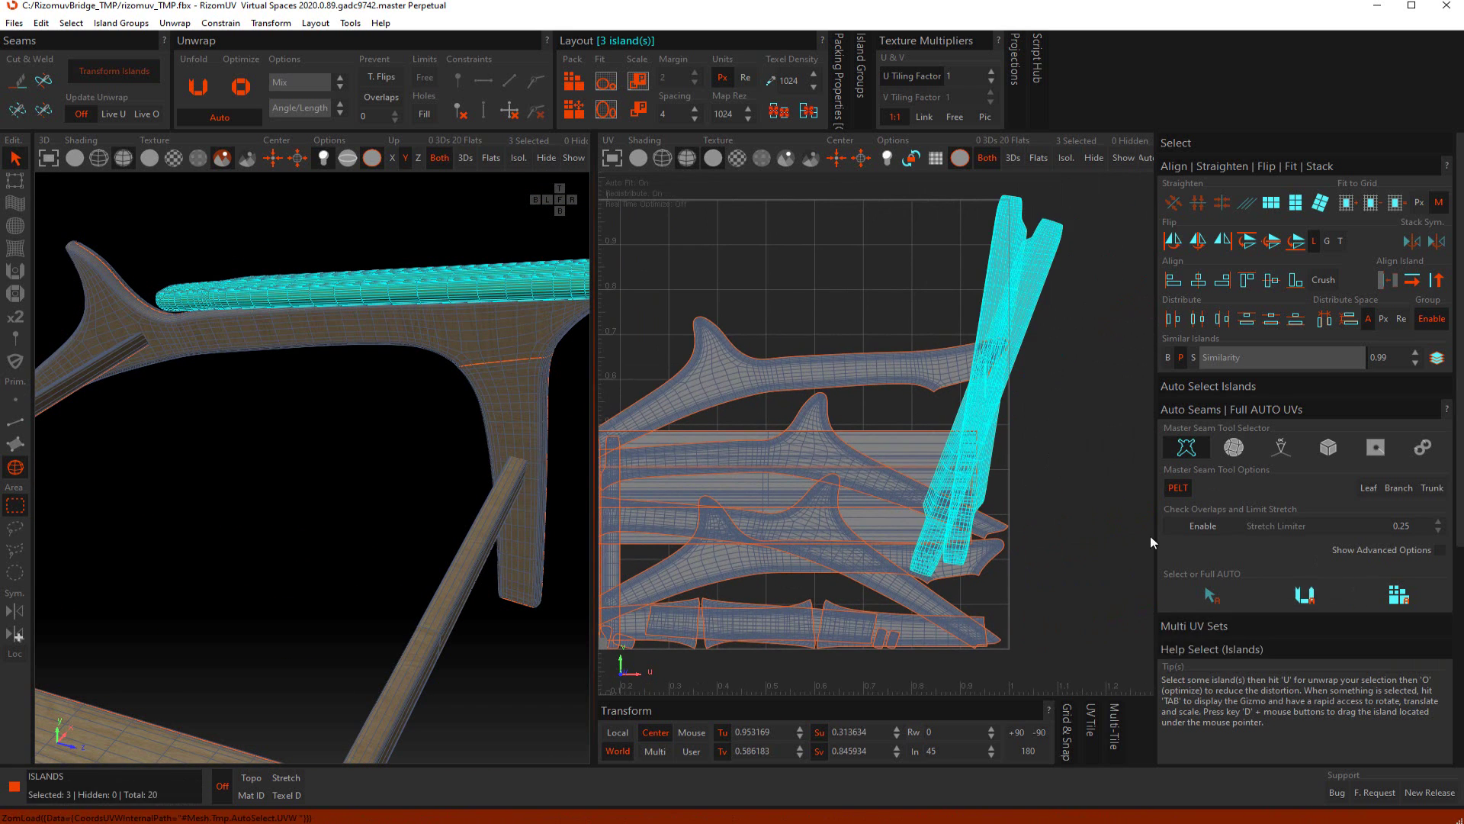
click(580, 87)
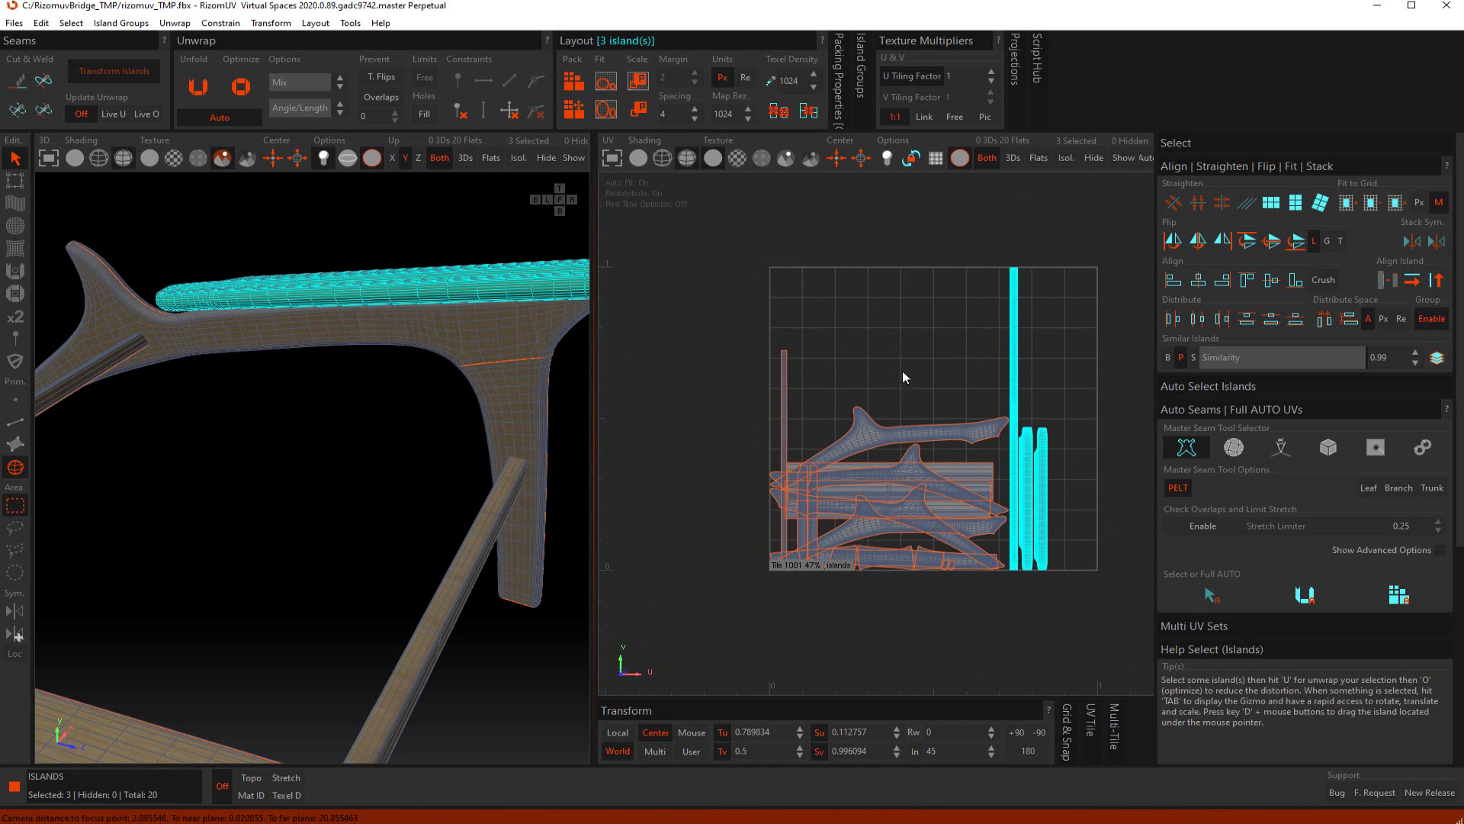
Select all 20 islands, rescale them to the selection's average UV/3D ratio, and pack them into the tile
scroll(370, 357, up, 2)
scroll(371, 360, down, 8)
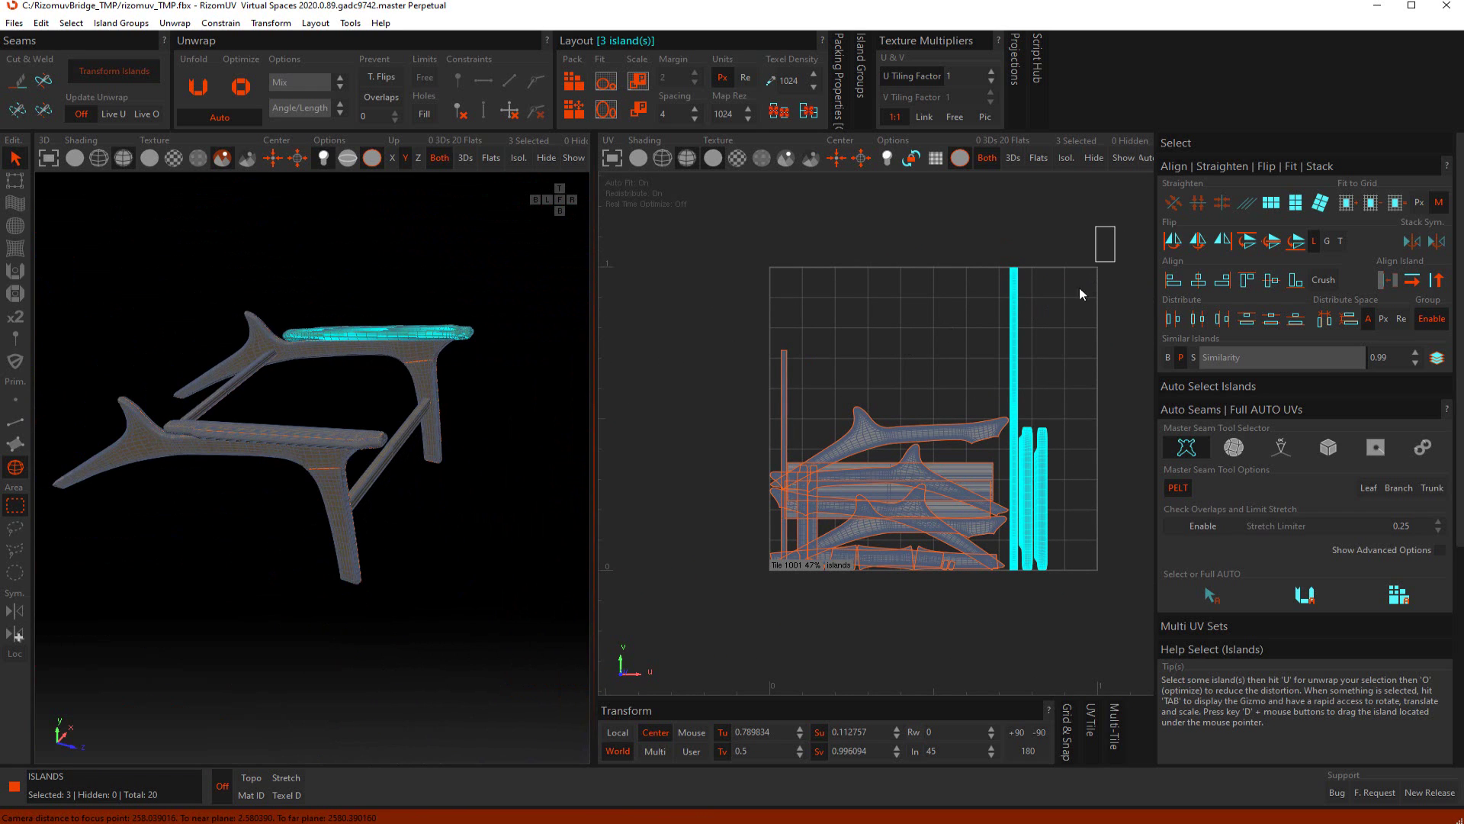
drag(1042, 346, 677, 640)
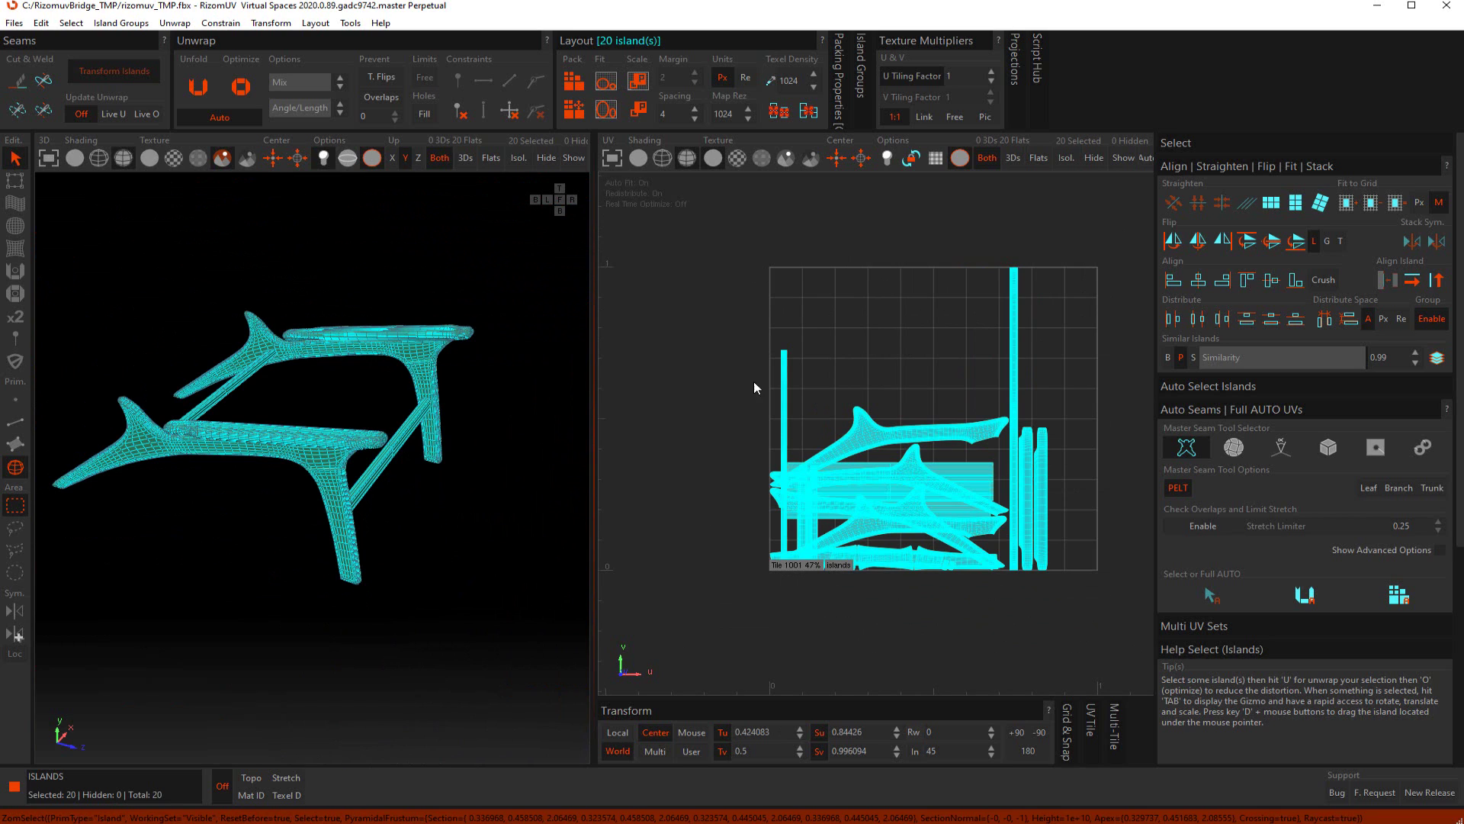
click(604, 91)
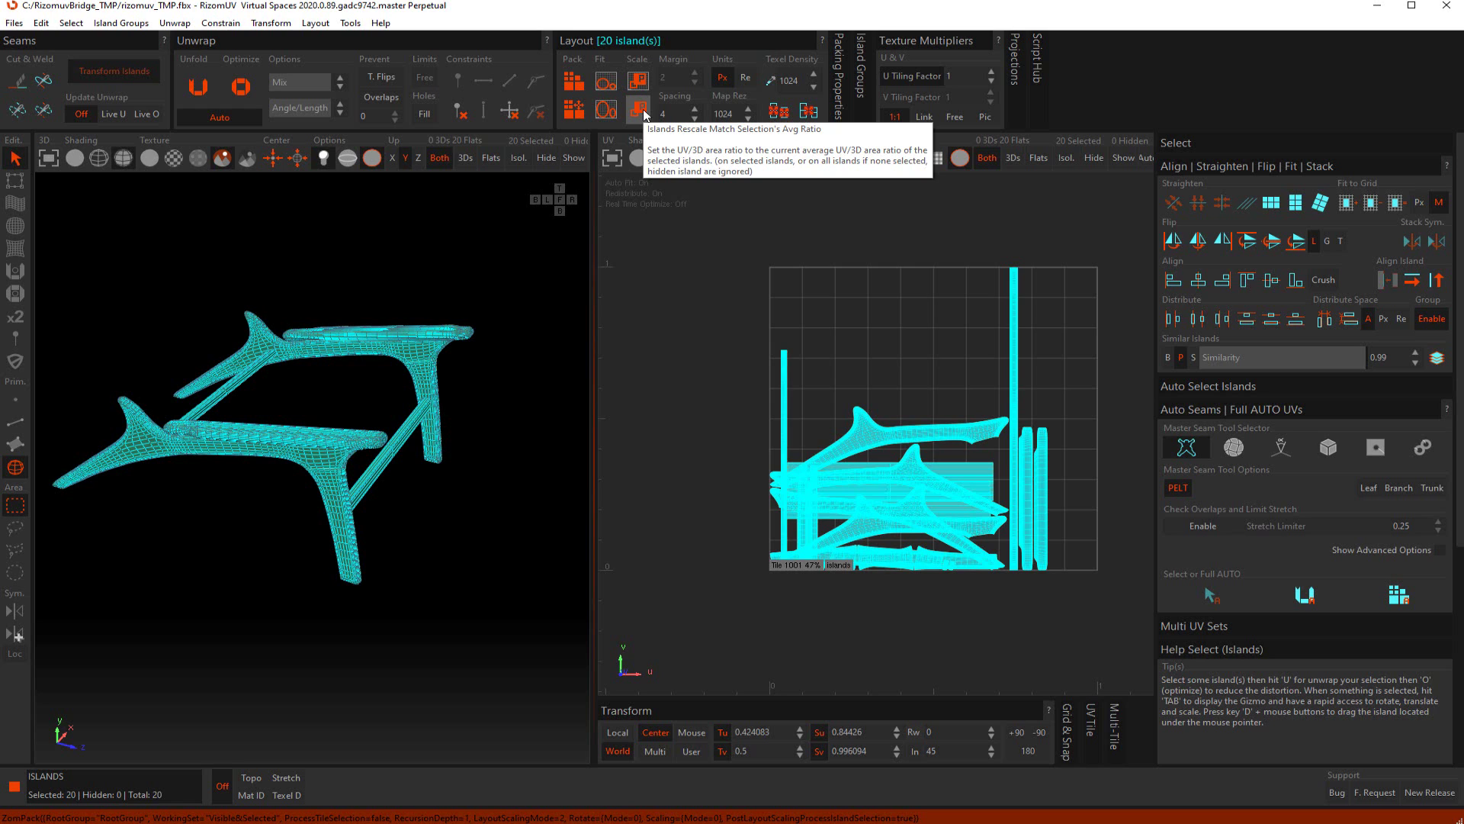
click(640, 111)
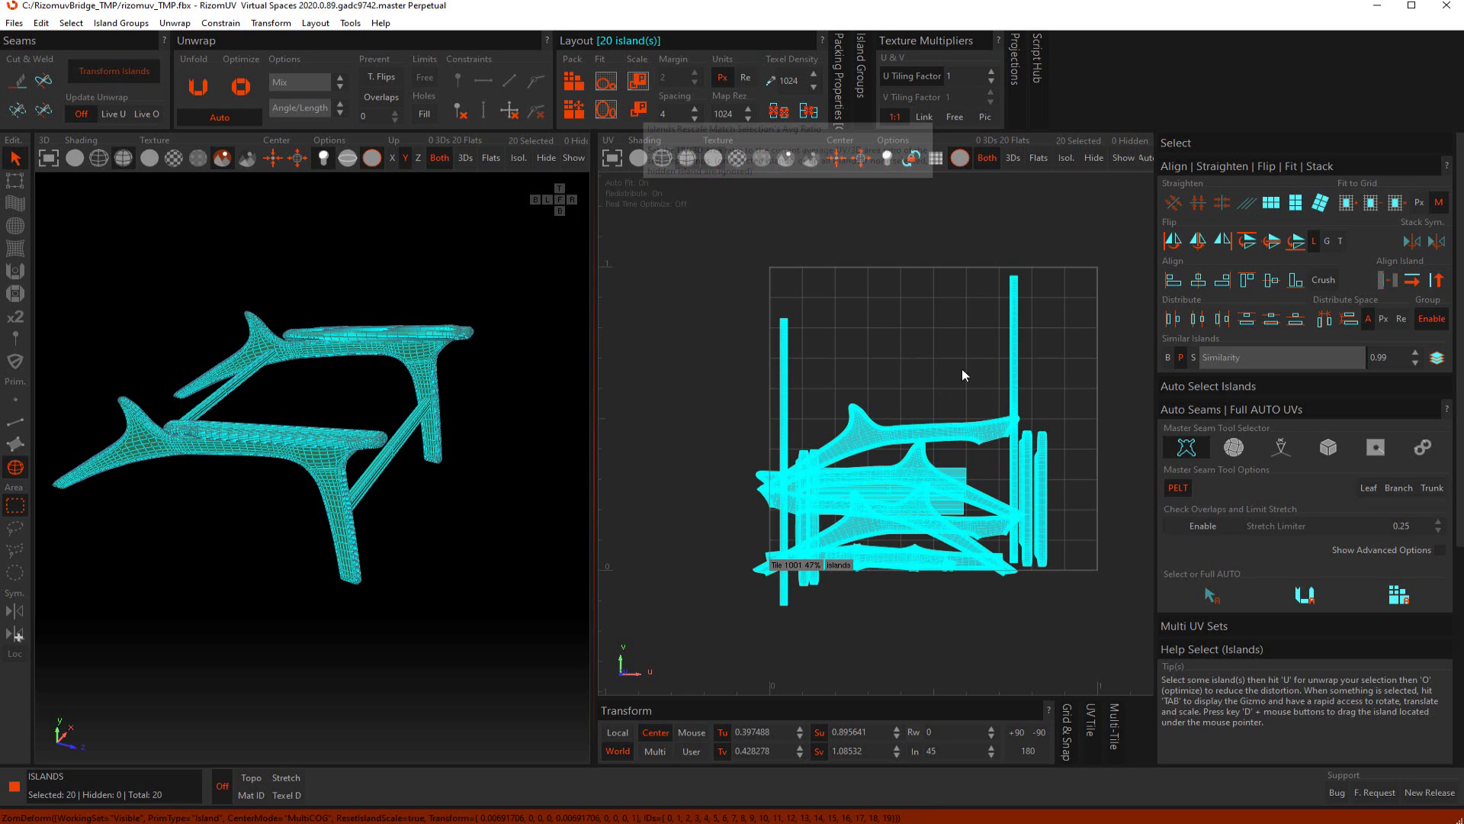
click(584, 120)
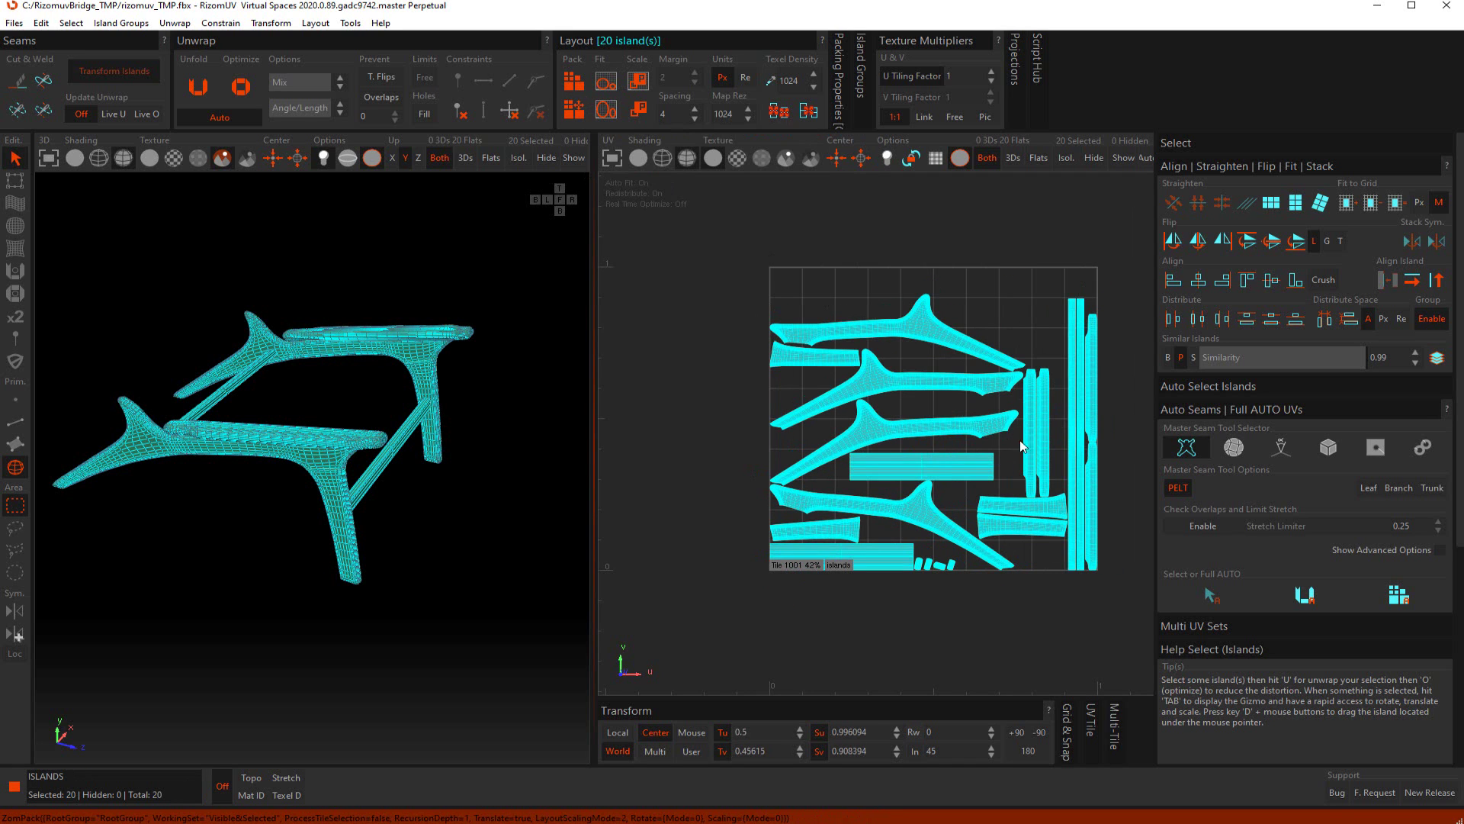
Show the 3D model without mesh wireframe and examine the wood grain on the legs, rails and armrests
click(482, 510)
scroll(368, 474, up, 5)
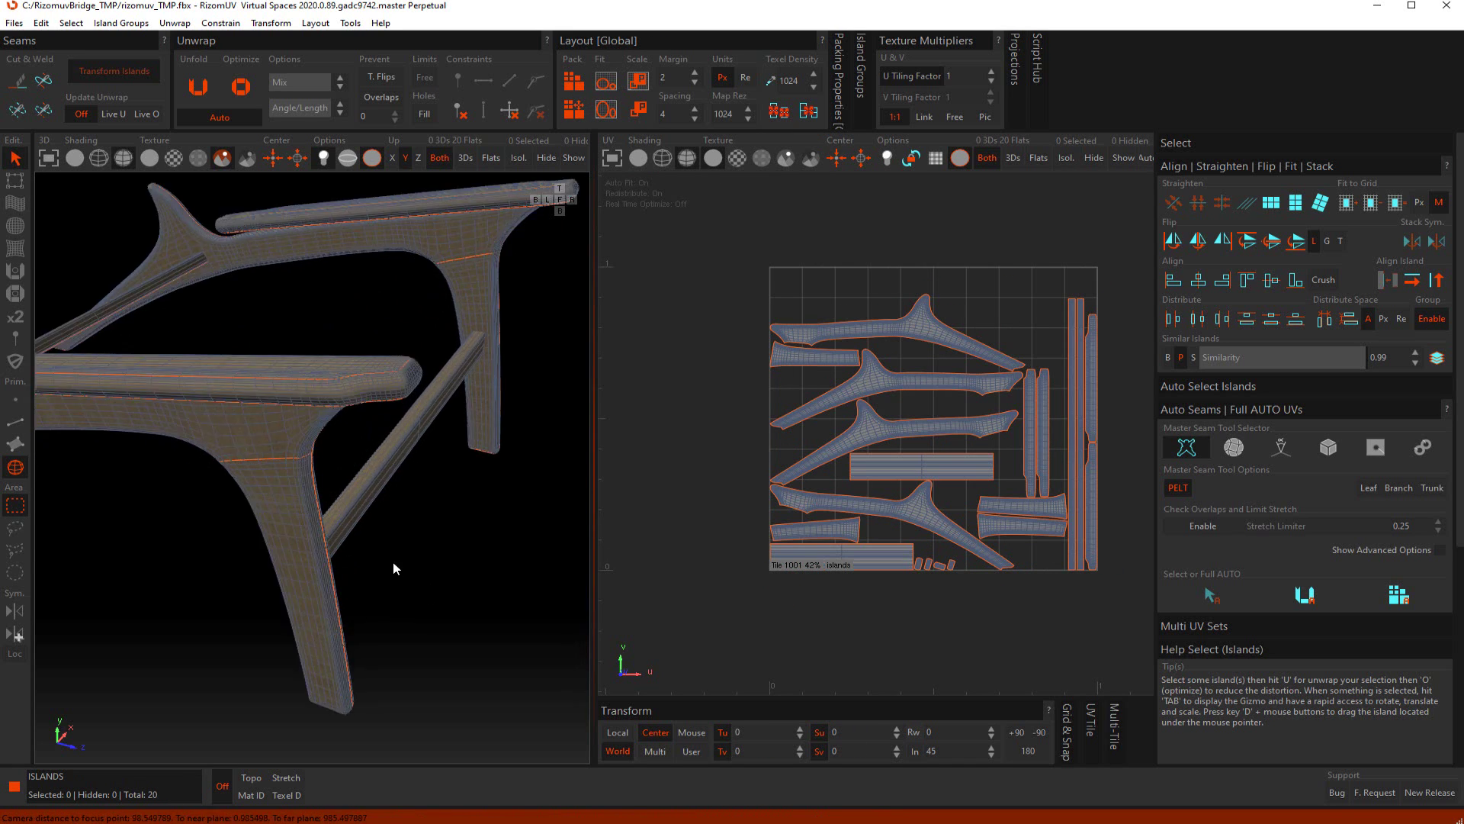
mouse_move(396, 566)
alt+mouse_down()
mouse_move(400, 528)
mouse_move(424, 523)
mouse_move(355, 518)
mouse_move(292, 432)
alt+mouse_up()
click(79, 163)
mouse_move(201, 368)
alt+mouse_down()
mouse_move(420, 332)
mouse_move(468, 464)
mouse_move(163, 465)
mouse_move(369, 435)
mouse_move(293, 424)
mouse_move(313, 445)
mouse_move(287, 468)
mouse_move(254, 461)
mouse_move(310, 458)
mouse_move(277, 552)
alt+mouse_up()
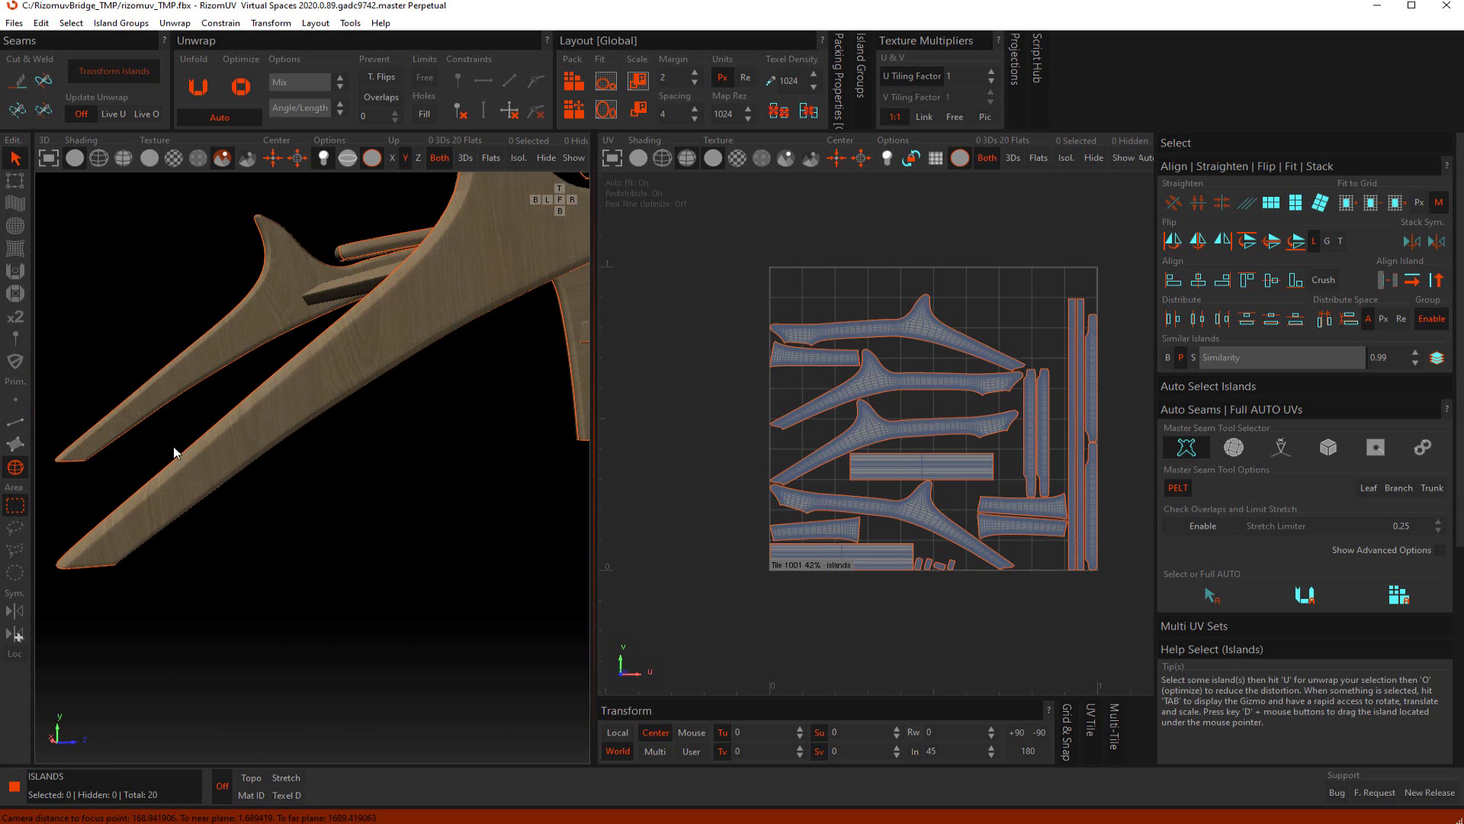
alt+drag(174, 453, 394, 468)
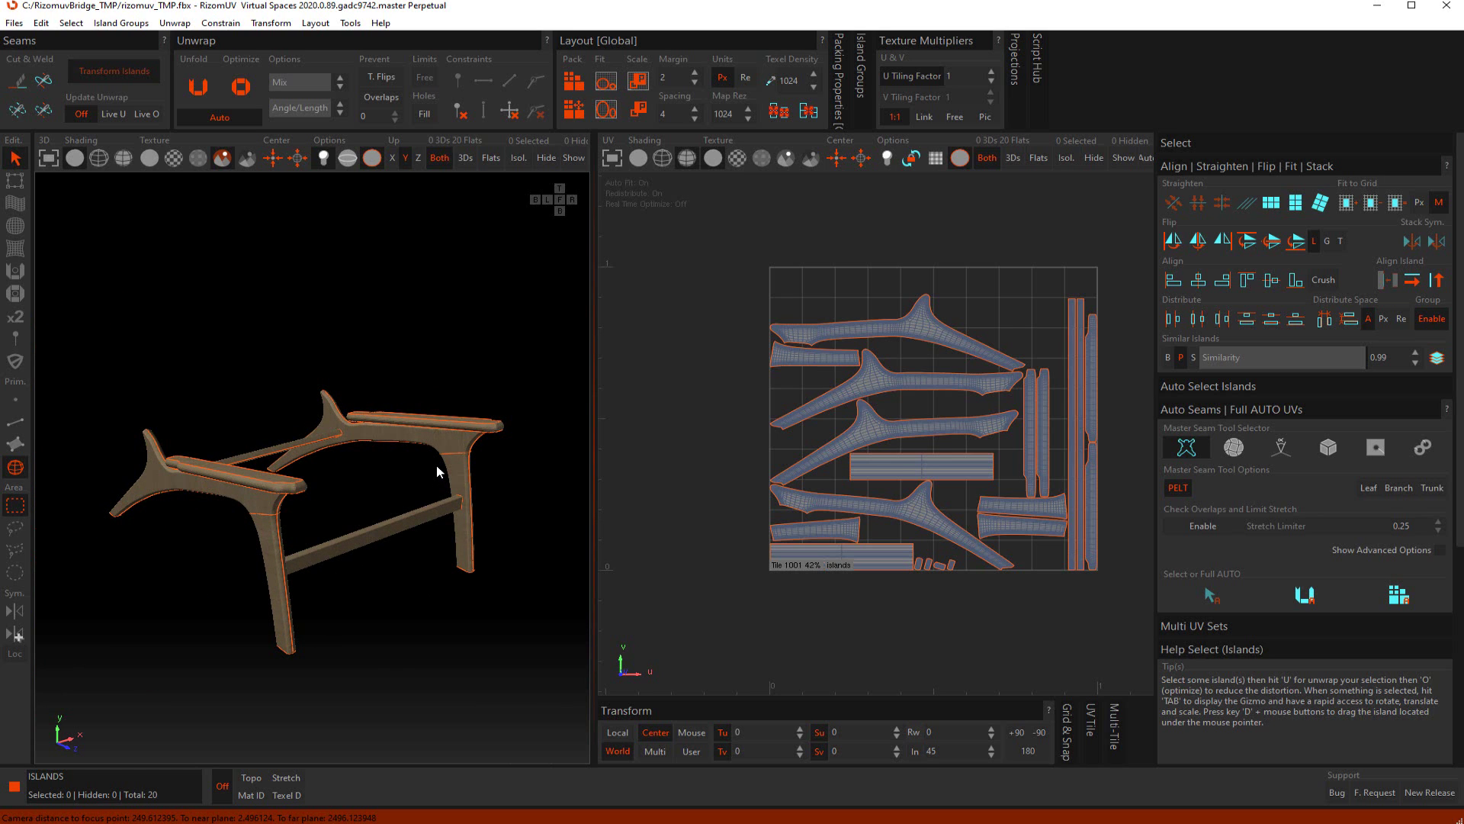
Save the frame's UVs and, back in 3ds Max, end the isolation so the whole armchair is shown
click(15, 23)
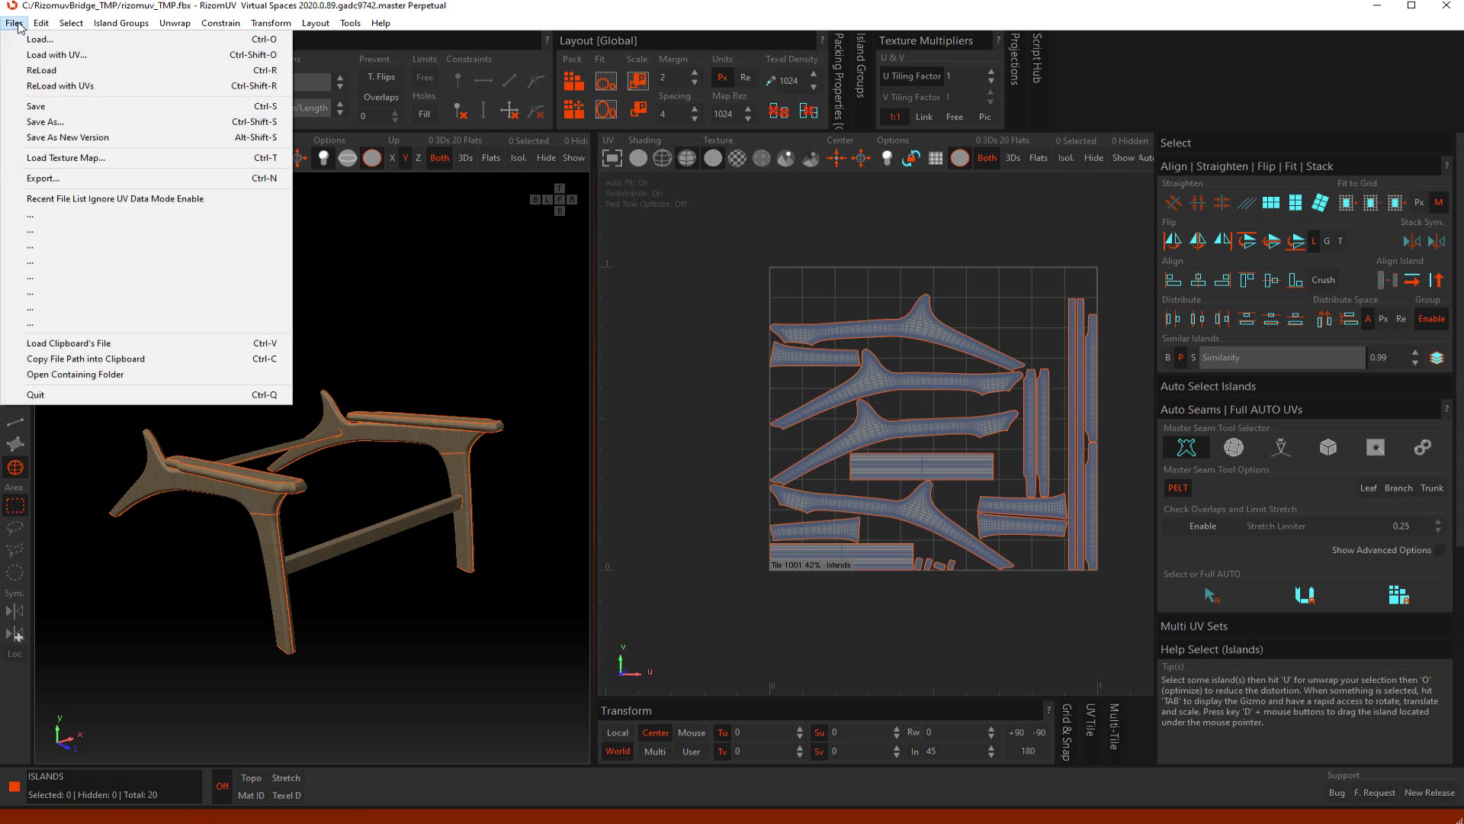
click(35, 106)
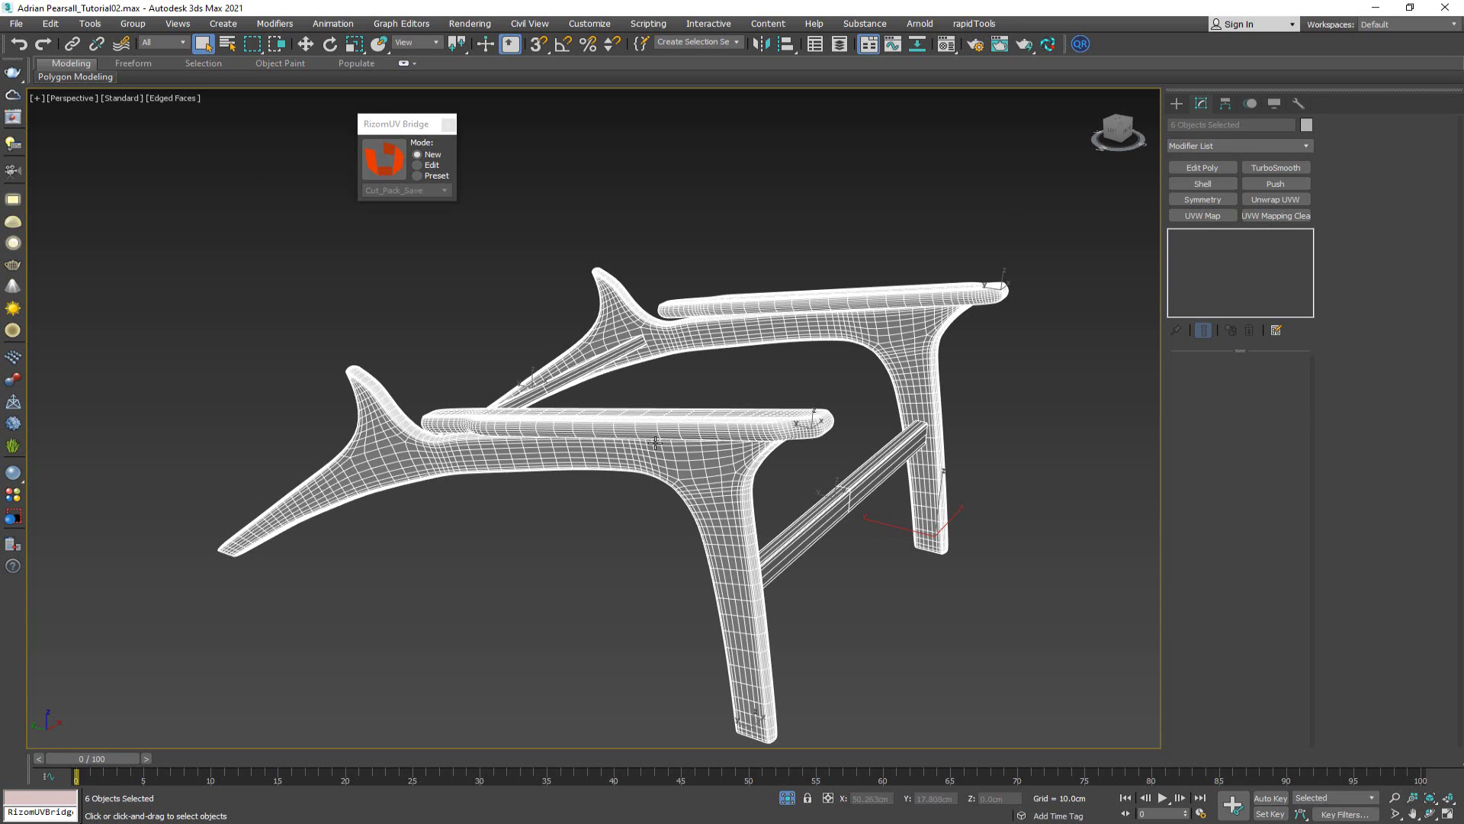
middle_drag(655, 445, 622, 433)
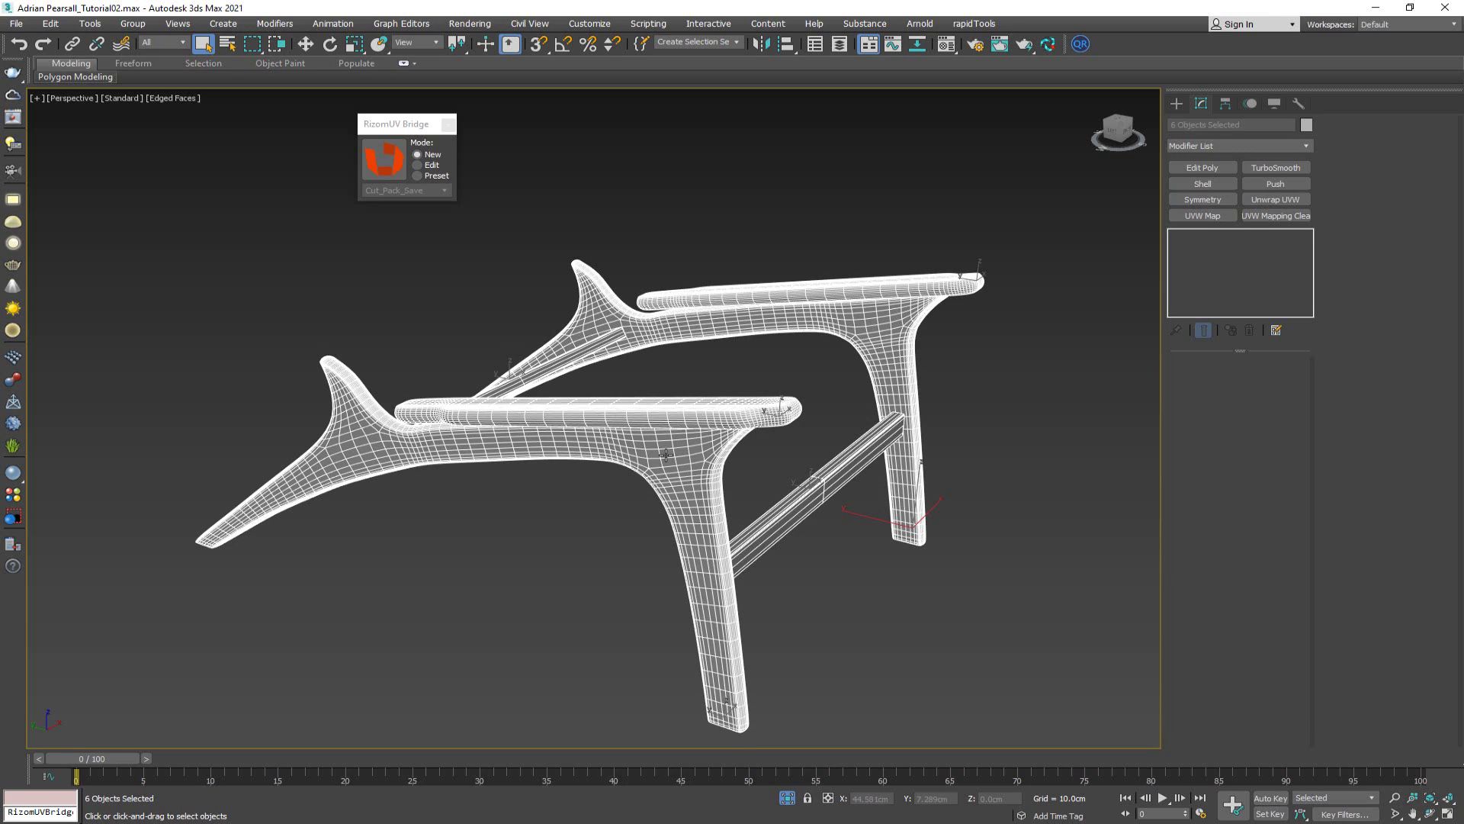
right_click(630, 500)
click(685, 383)
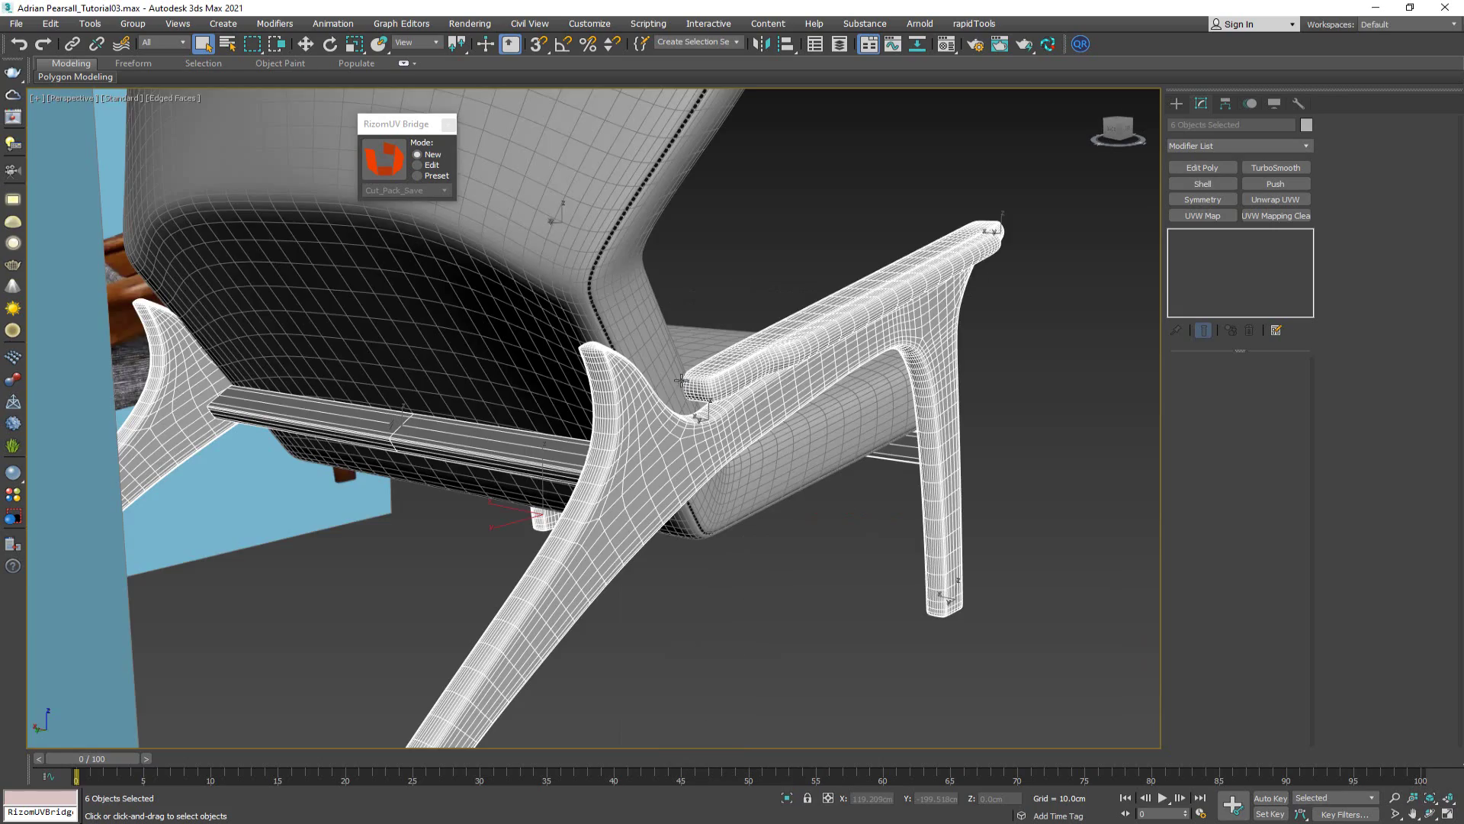
scroll(600, 406, up, 5)
scroll(599, 406, down, 5)
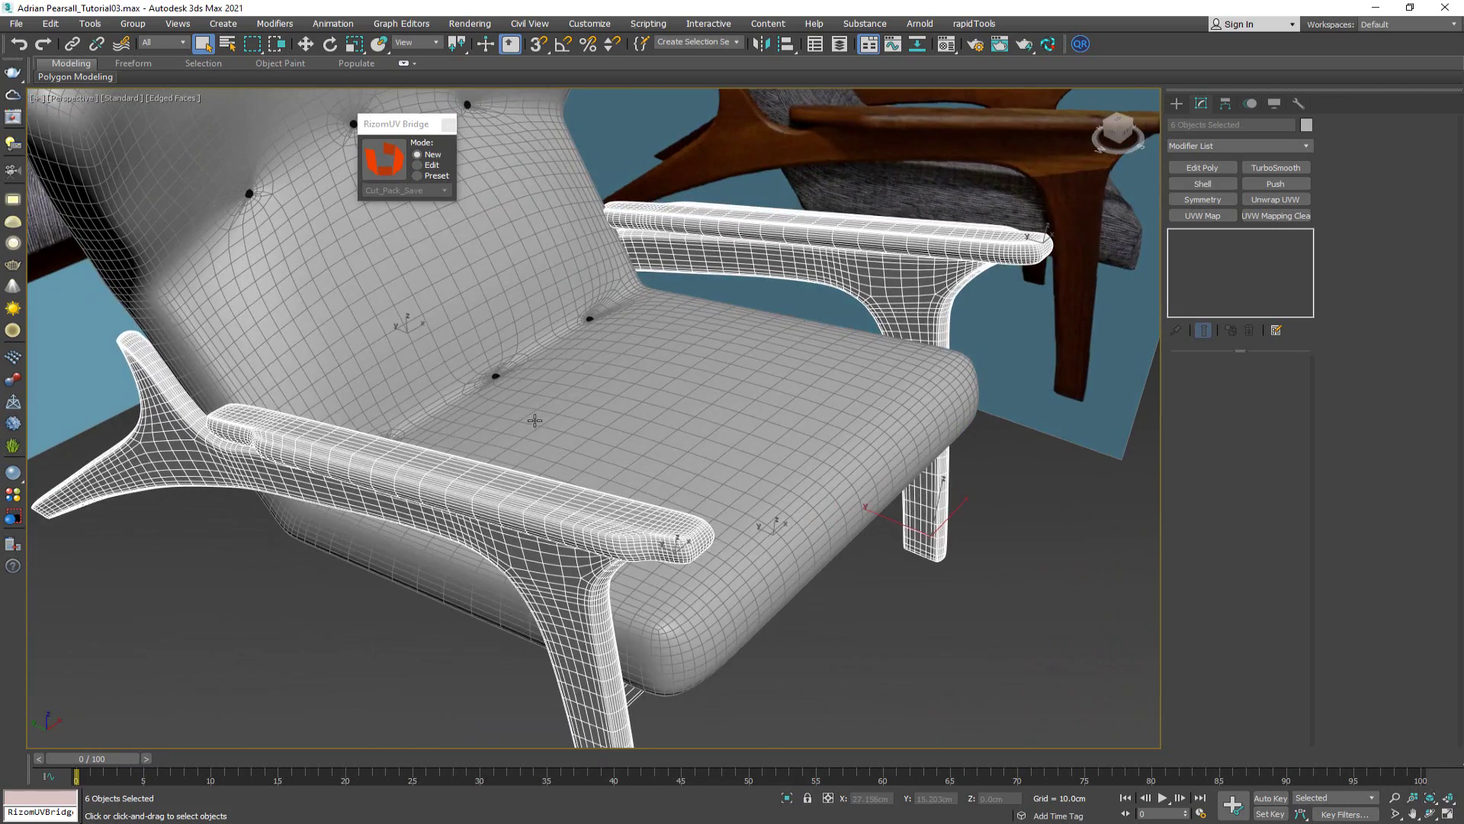
Convert the upholstered seat and backrest object to Editable Poly and send it to RizomUV through the bridge
click(588, 413)
scroll(574, 439, up, 4)
mouse_move(573, 439)
alt+middle_down()
mouse_move(626, 409)
mouse_move(631, 448)
mouse_move(549, 437)
alt+middle_up()
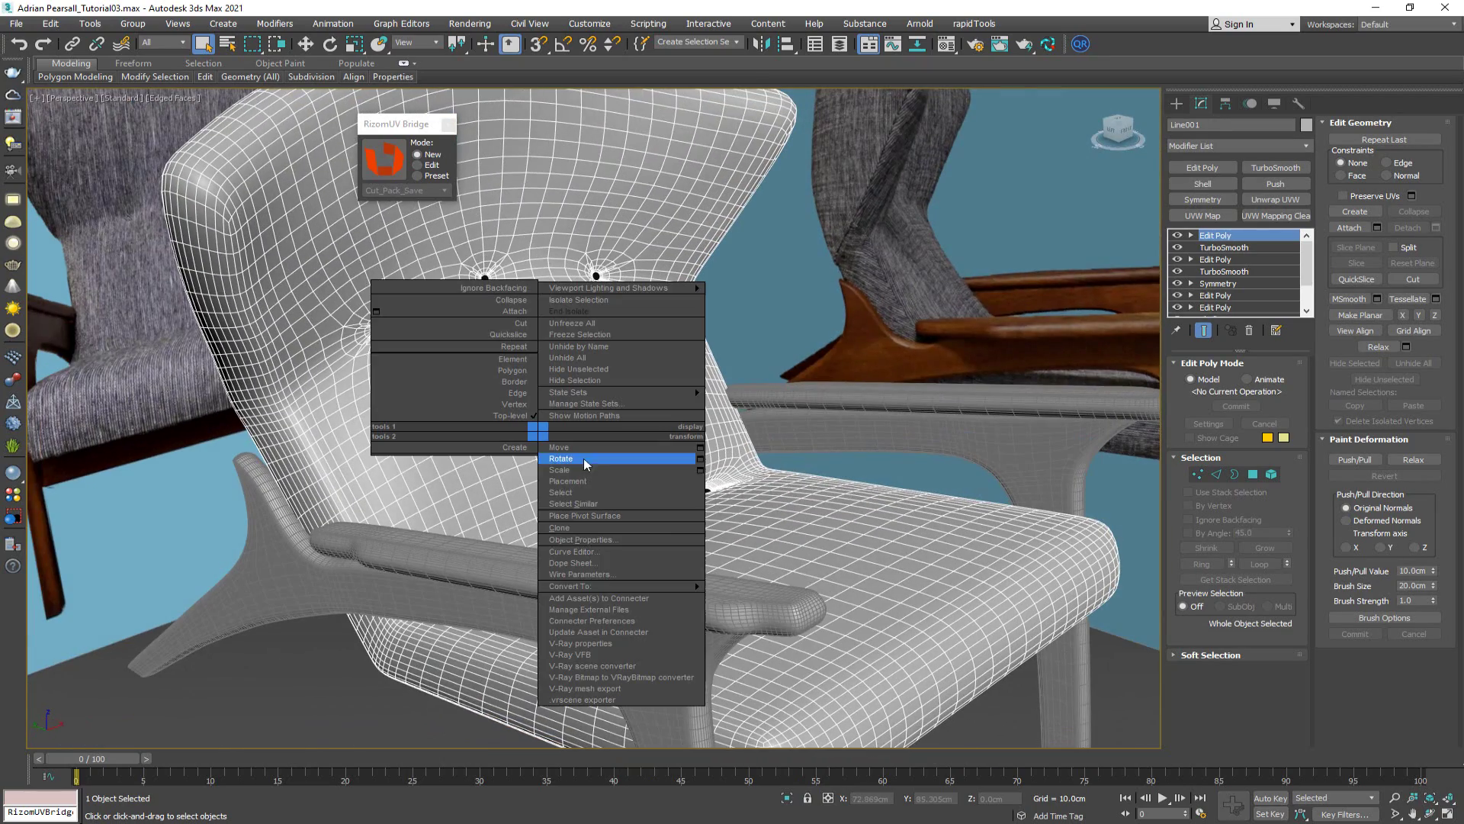
right_click(538, 431)
mouse_move(687, 588)
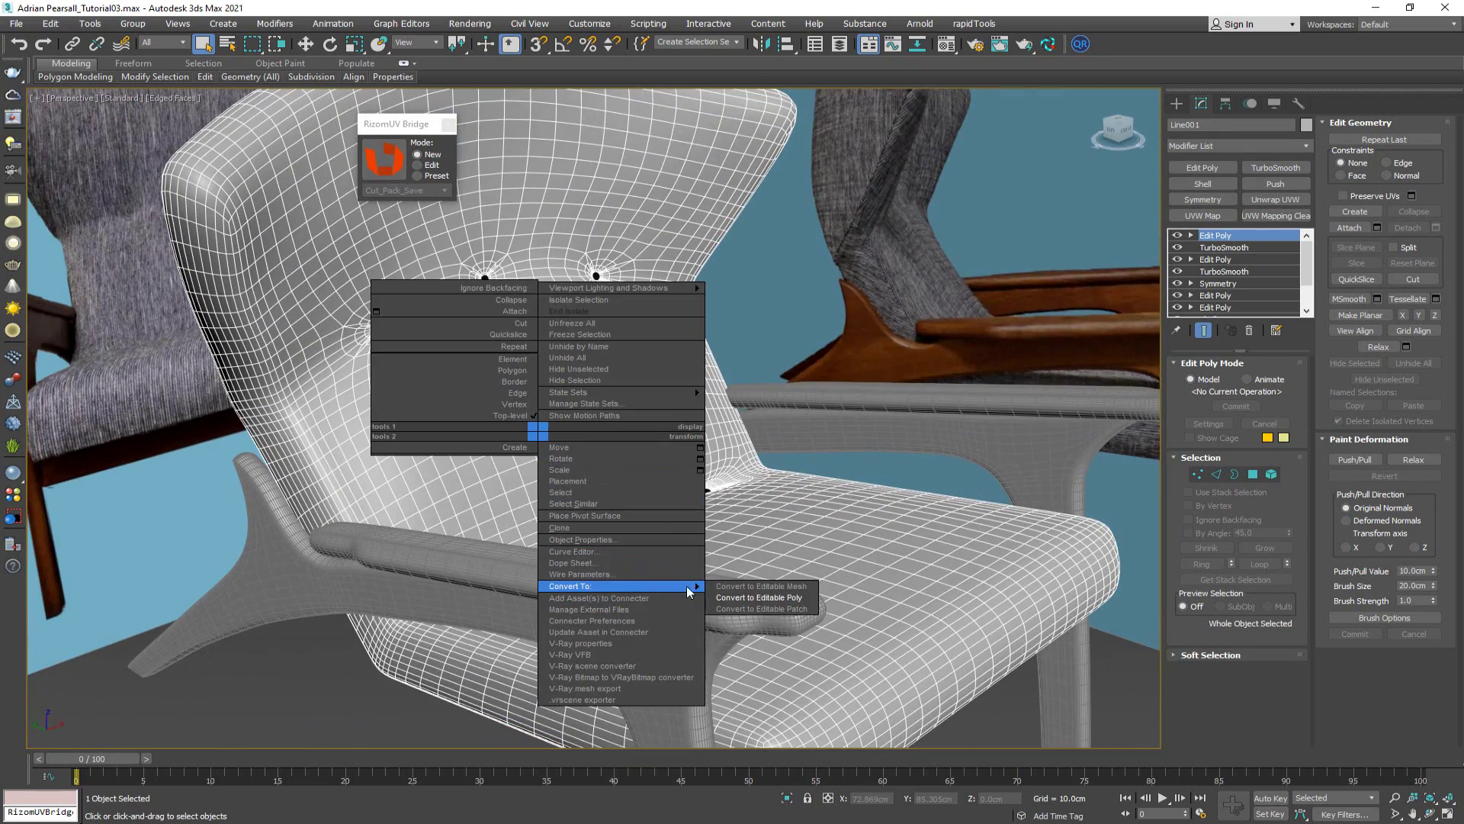
click(767, 597)
click(395, 156)
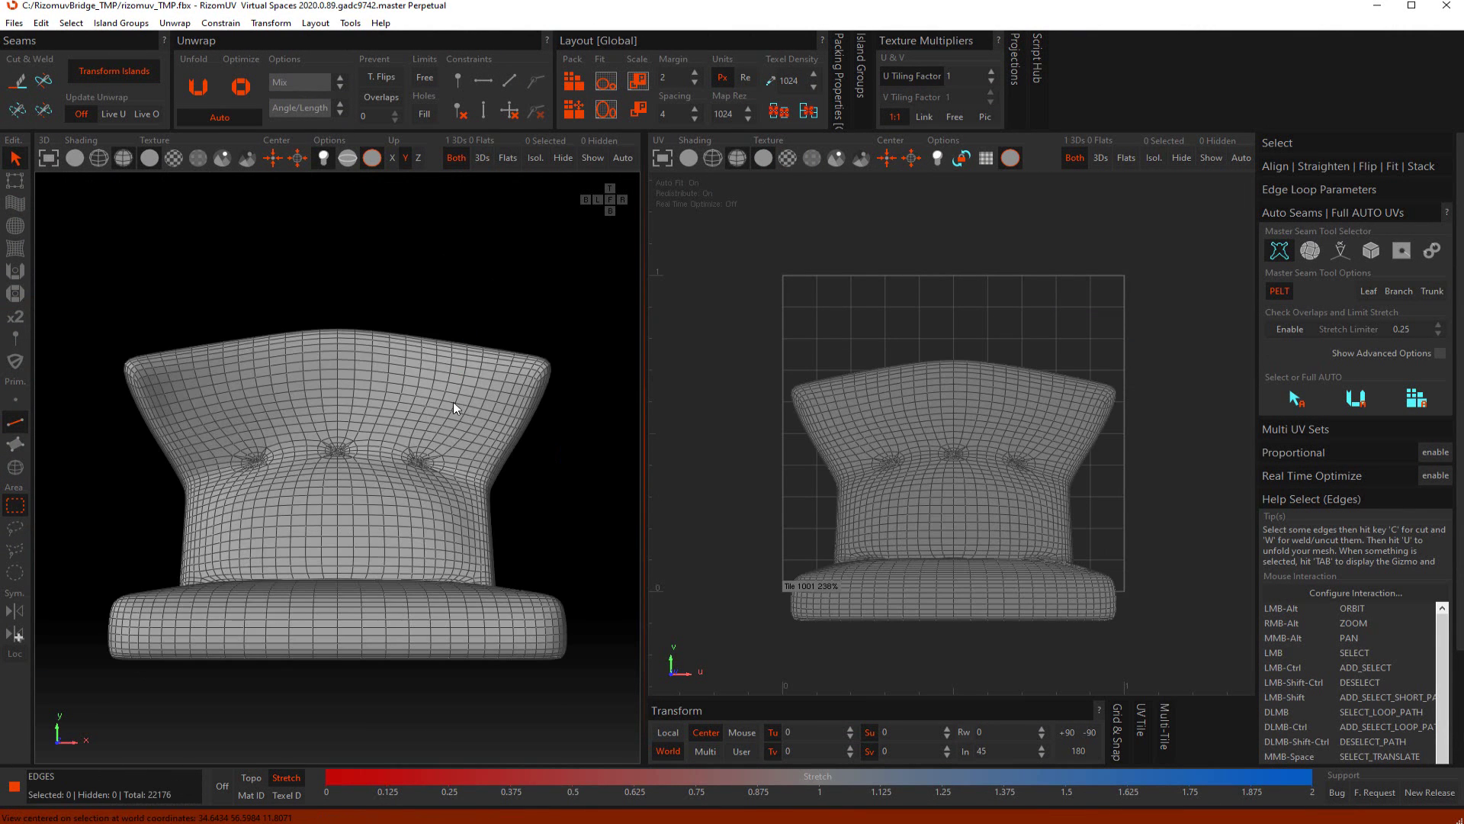
Select the edge loop along the inner side of the upholstery's rim groove and cut it as a seam
alt+drag(453, 401, 474, 343)
alt+right_drag(473, 343, 578, 423)
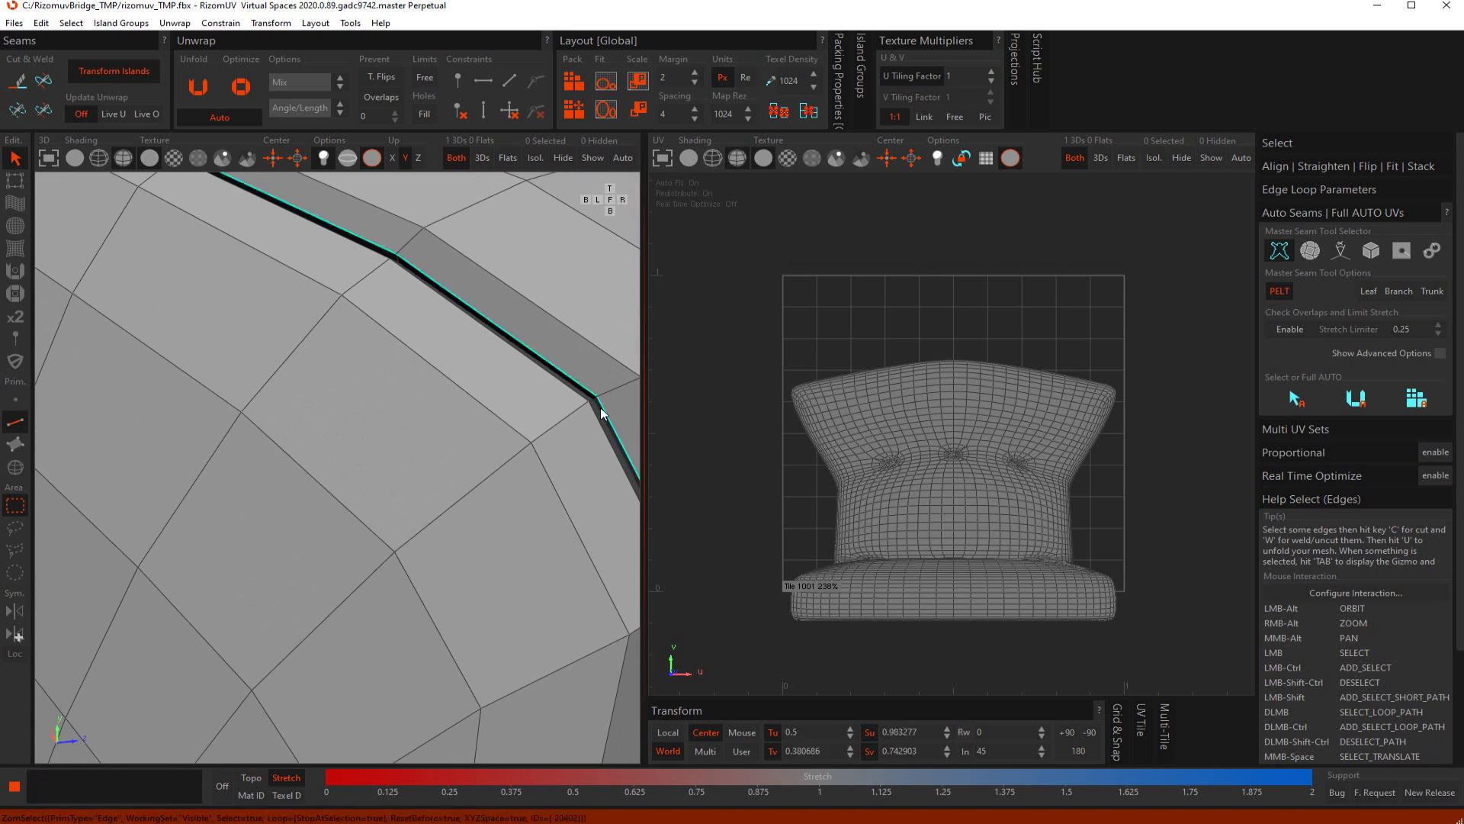
double_click(601, 416)
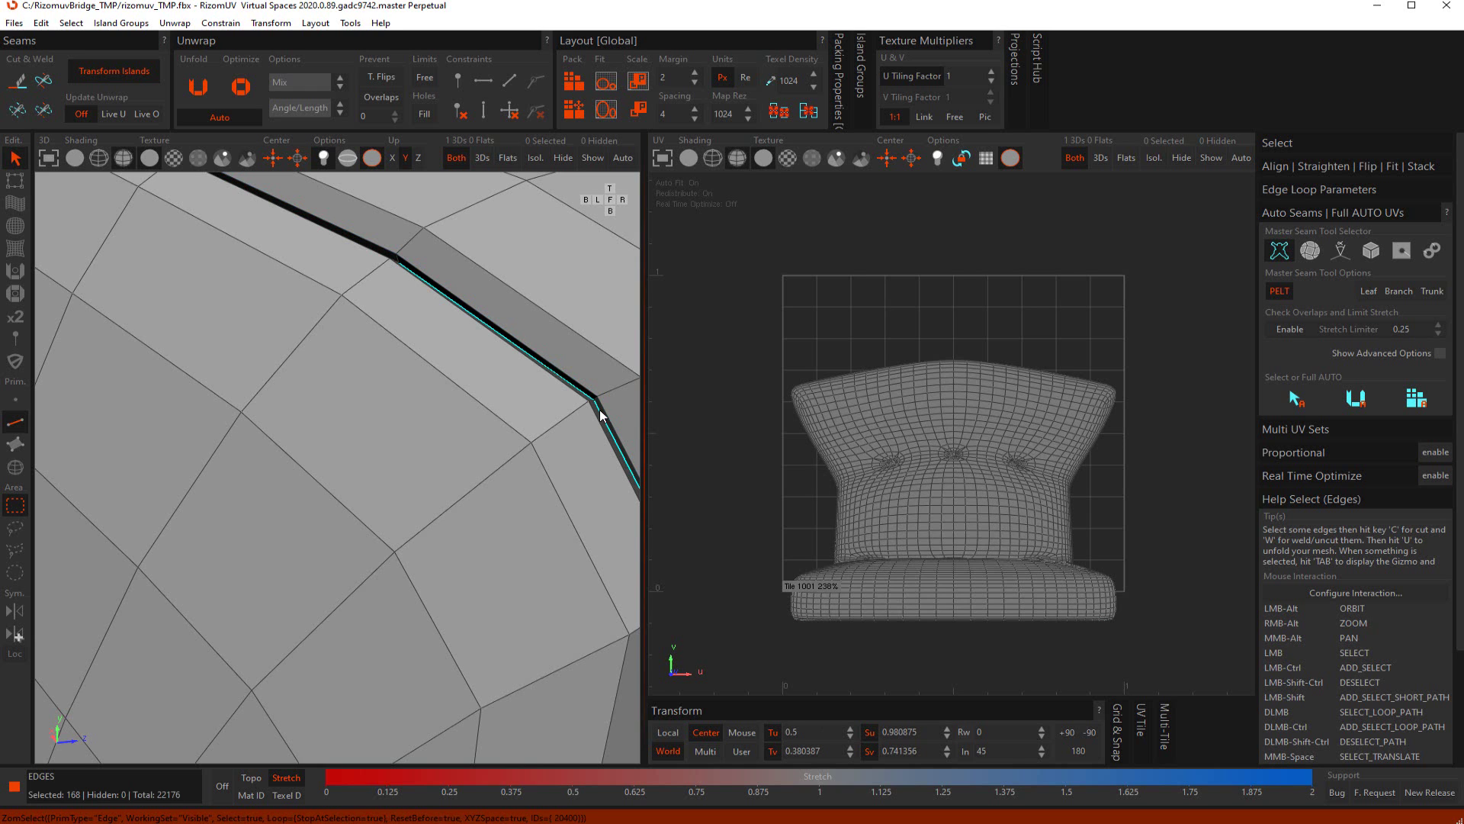
key(c)
scroll(594, 413, up, 8)
scroll(593, 414, down, 7)
scroll(595, 418, down, 3)
Select both upholstery islands, unfold them and pack them into the UV tile
key(F4)
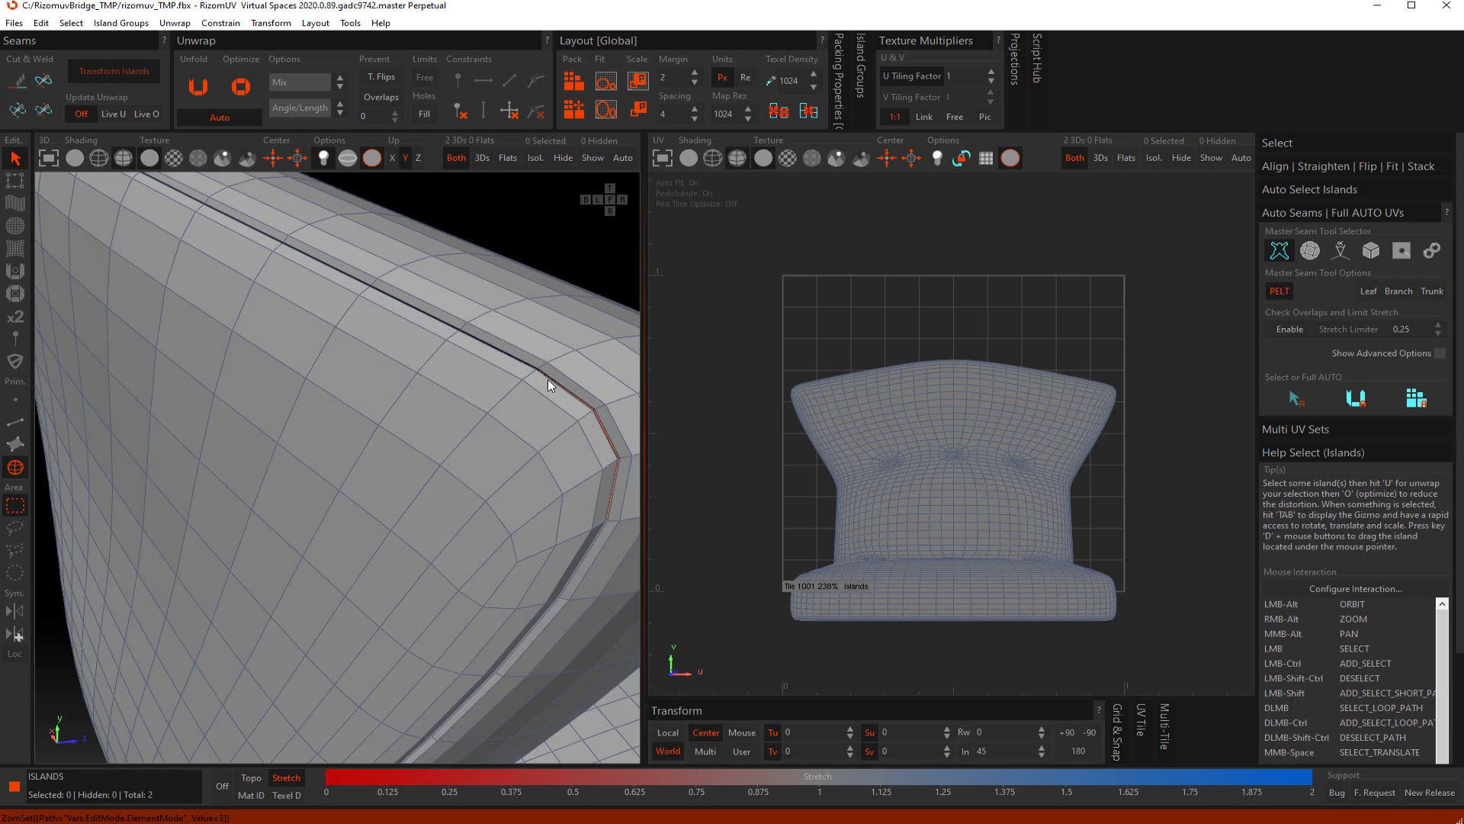
key(ctrl+a)
scroll(584, 392, up, 3)
scroll(575, 423, down, 5)
click(205, 88)
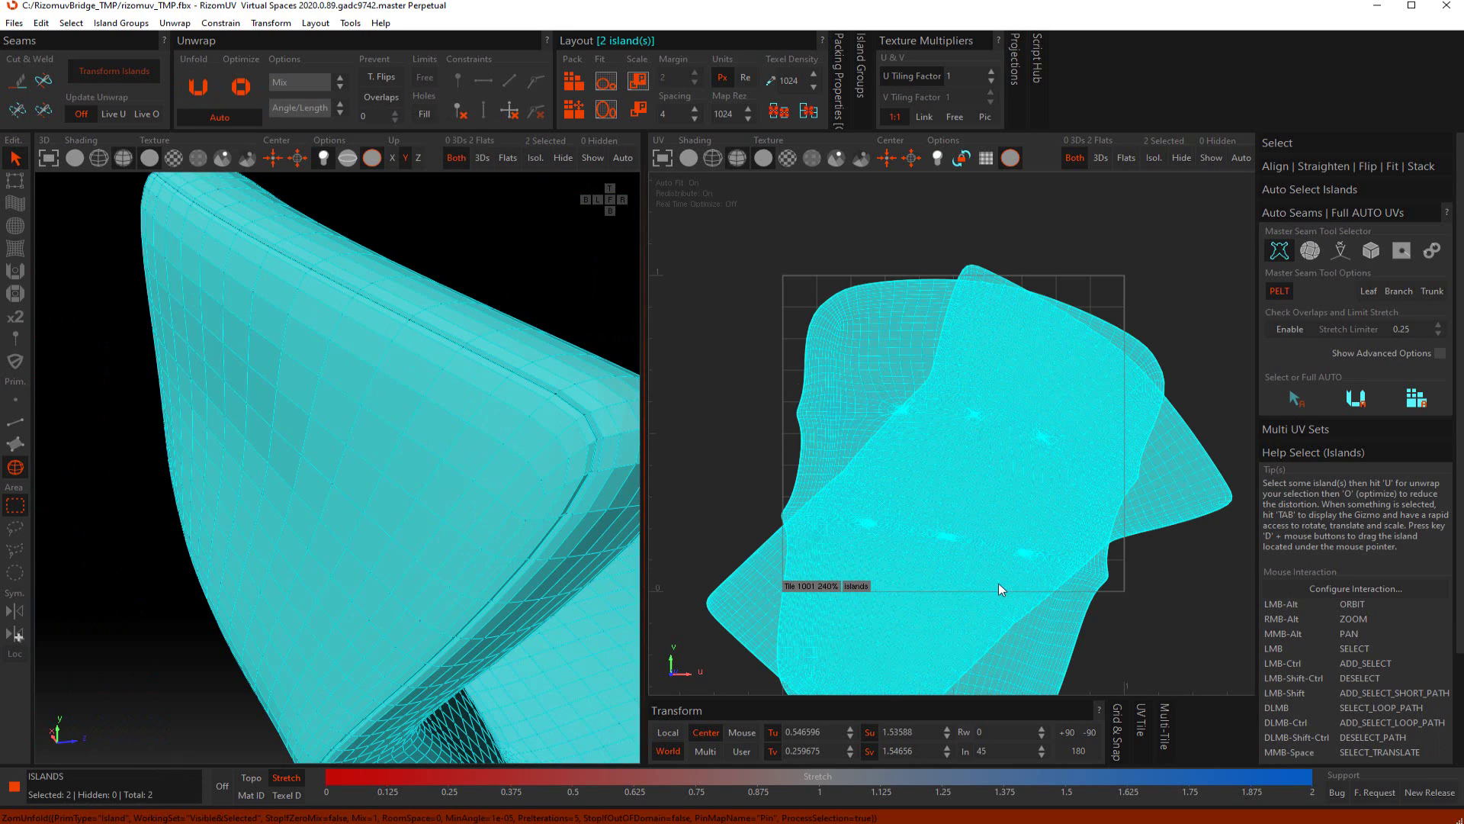
click(570, 117)
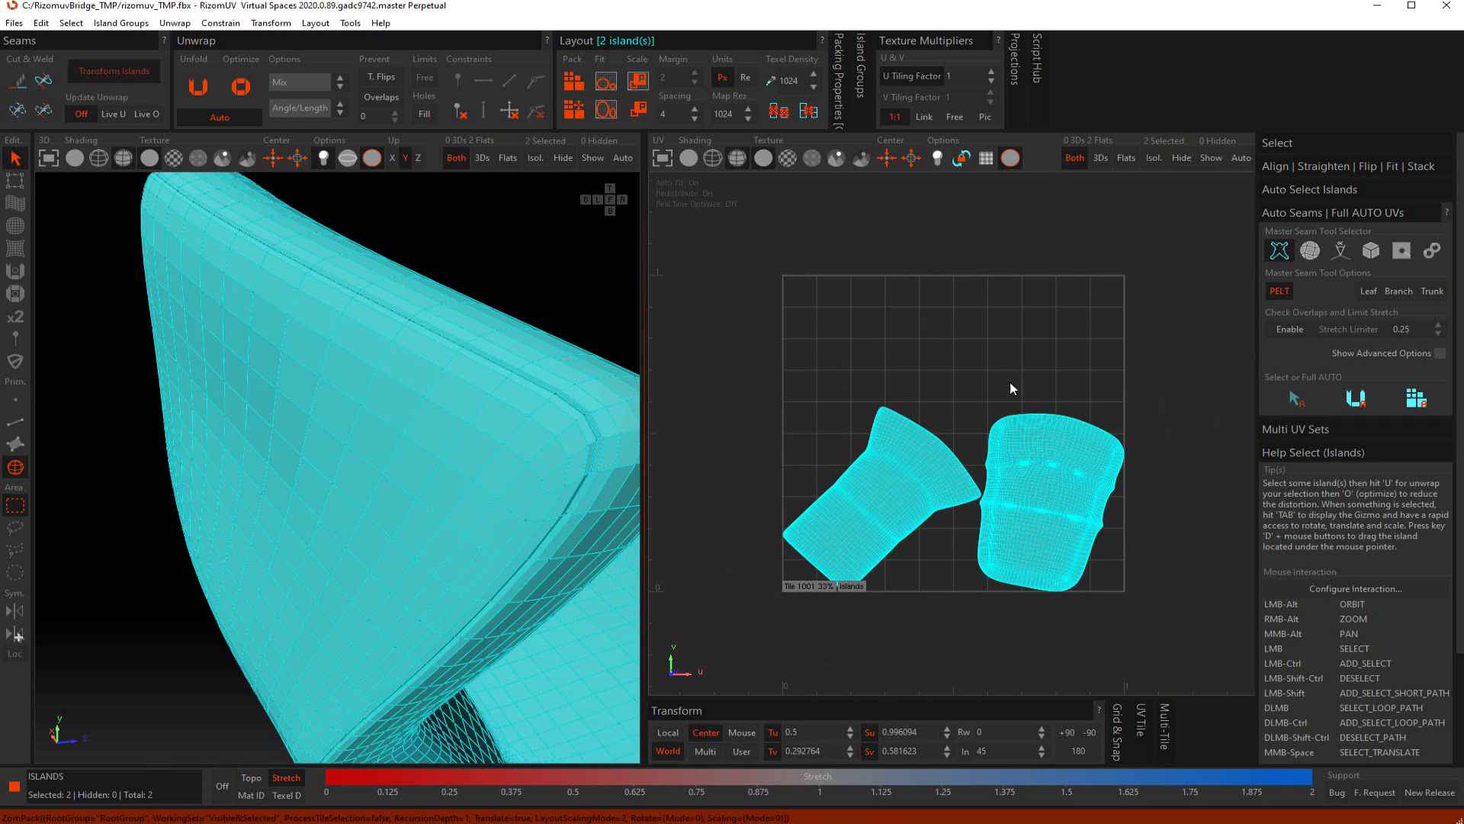
Rotate the two upholstery islands upright and pack them again
click(927, 475)
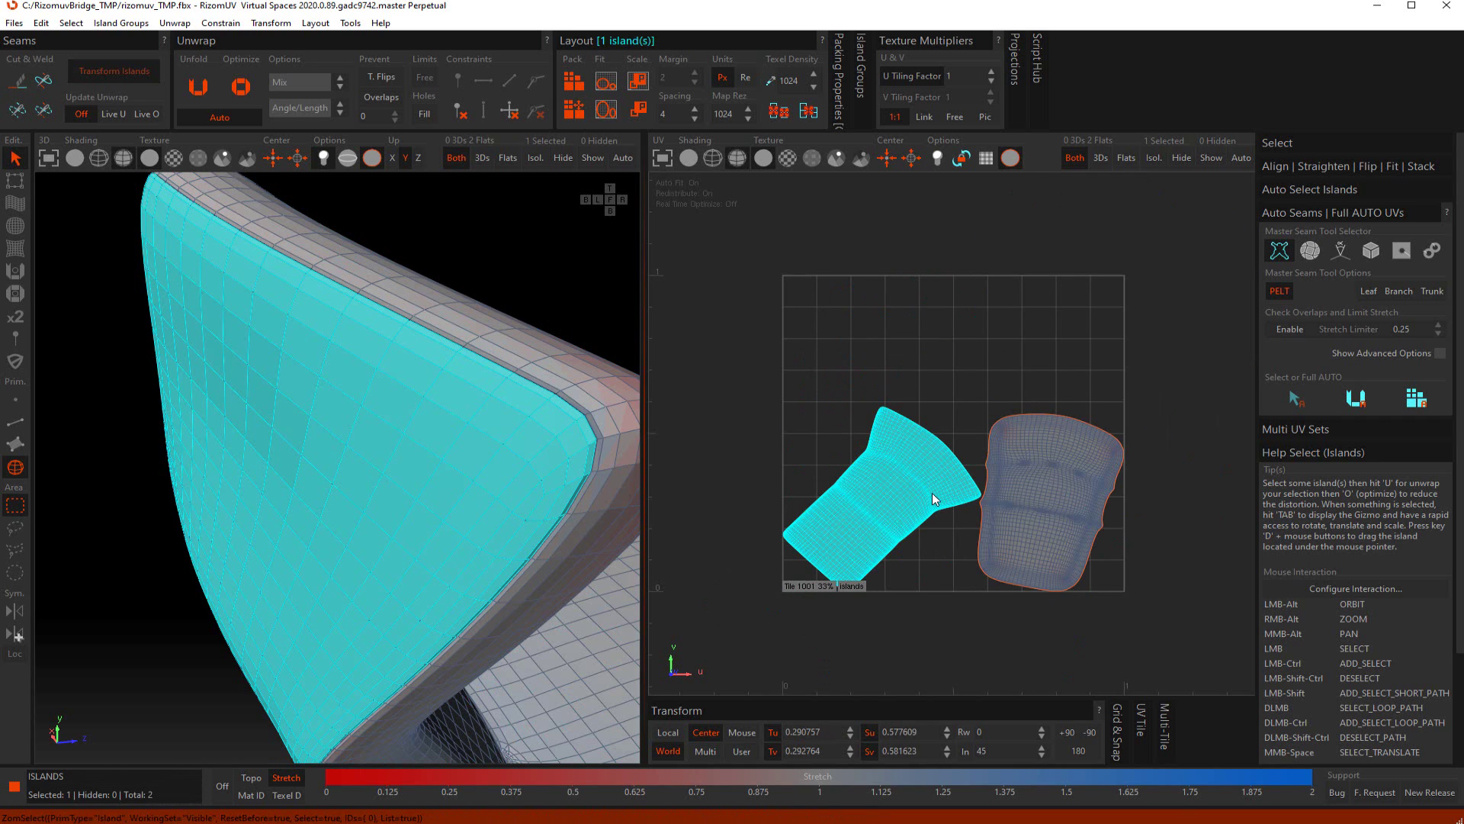
middle_drag(932, 493, 943, 427)
drag(942, 423, 943, 425)
drag(1095, 465, 1092, 453)
key(ctrl+a)
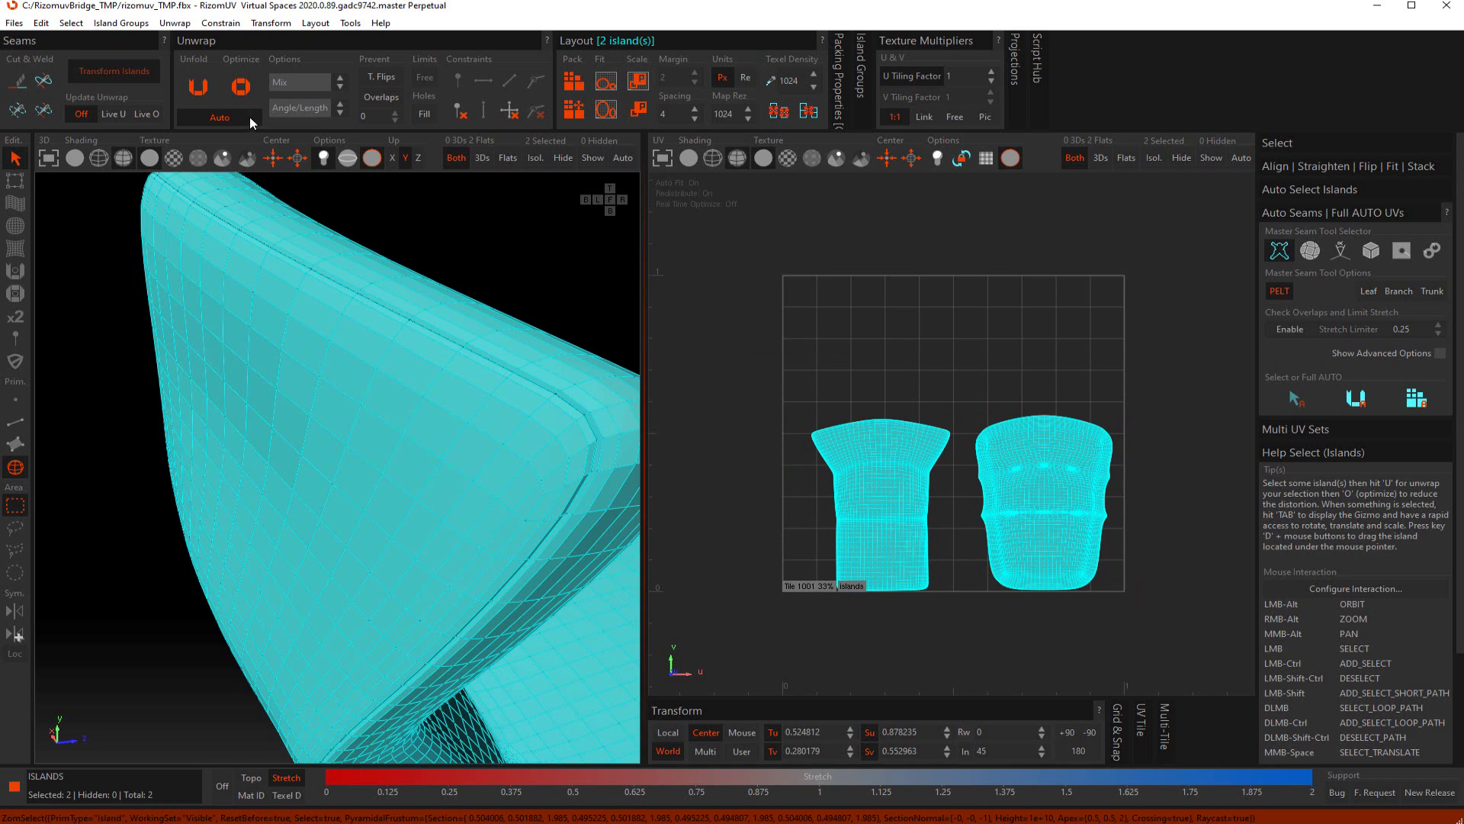
click(582, 113)
click(1028, 330)
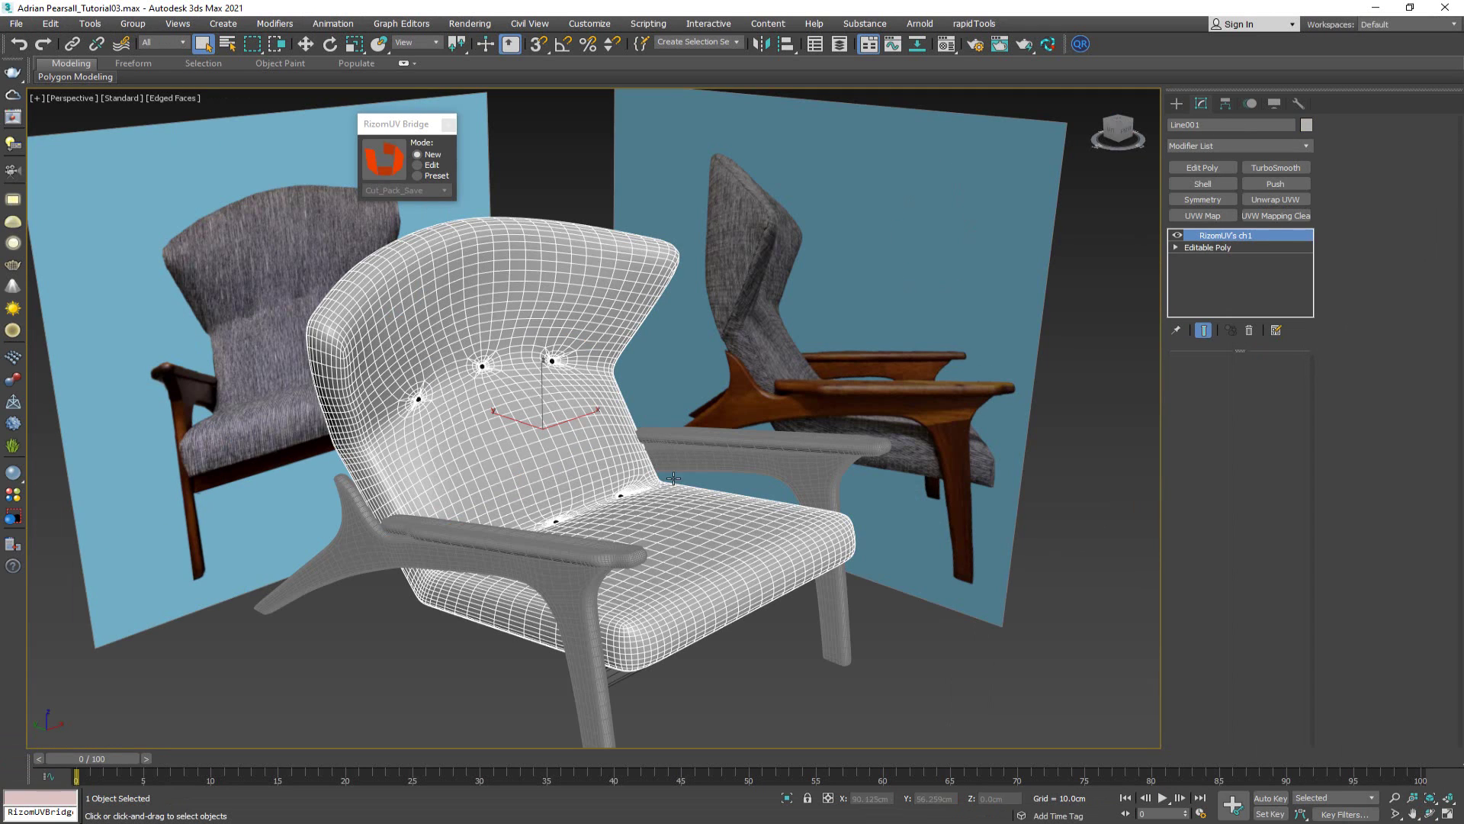
Switch to 3ds Max, deselect the upholstery and close the RizomUV Bridge window
click(907, 644)
middle_drag(583, 445, 579, 420)
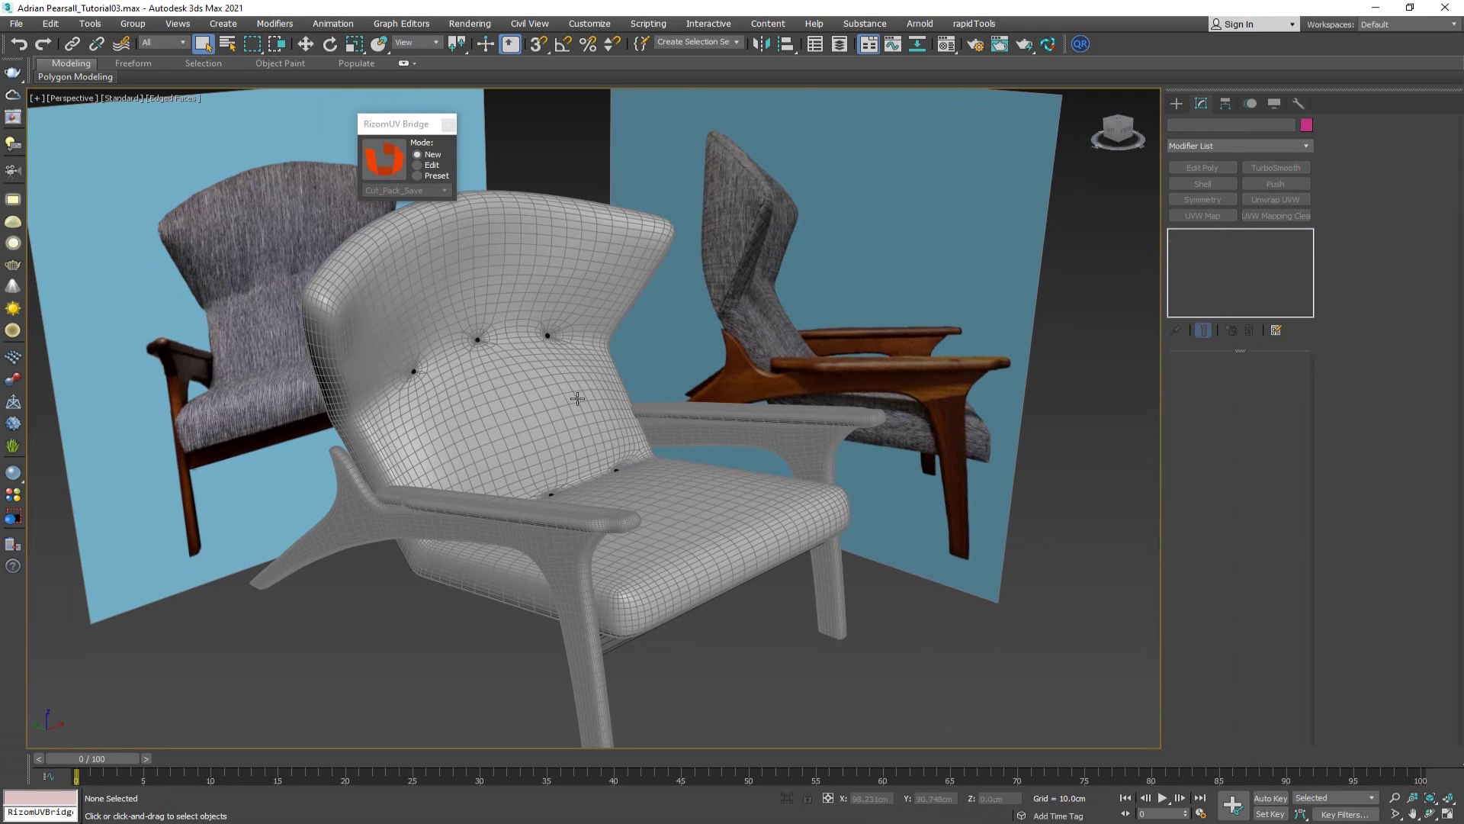
click(449, 123)
mouse_move(495, 240)
alt+middle_down()
mouse_move(589, 238)
mouse_move(496, 233)
mouse_move(516, 260)
alt+middle_up()
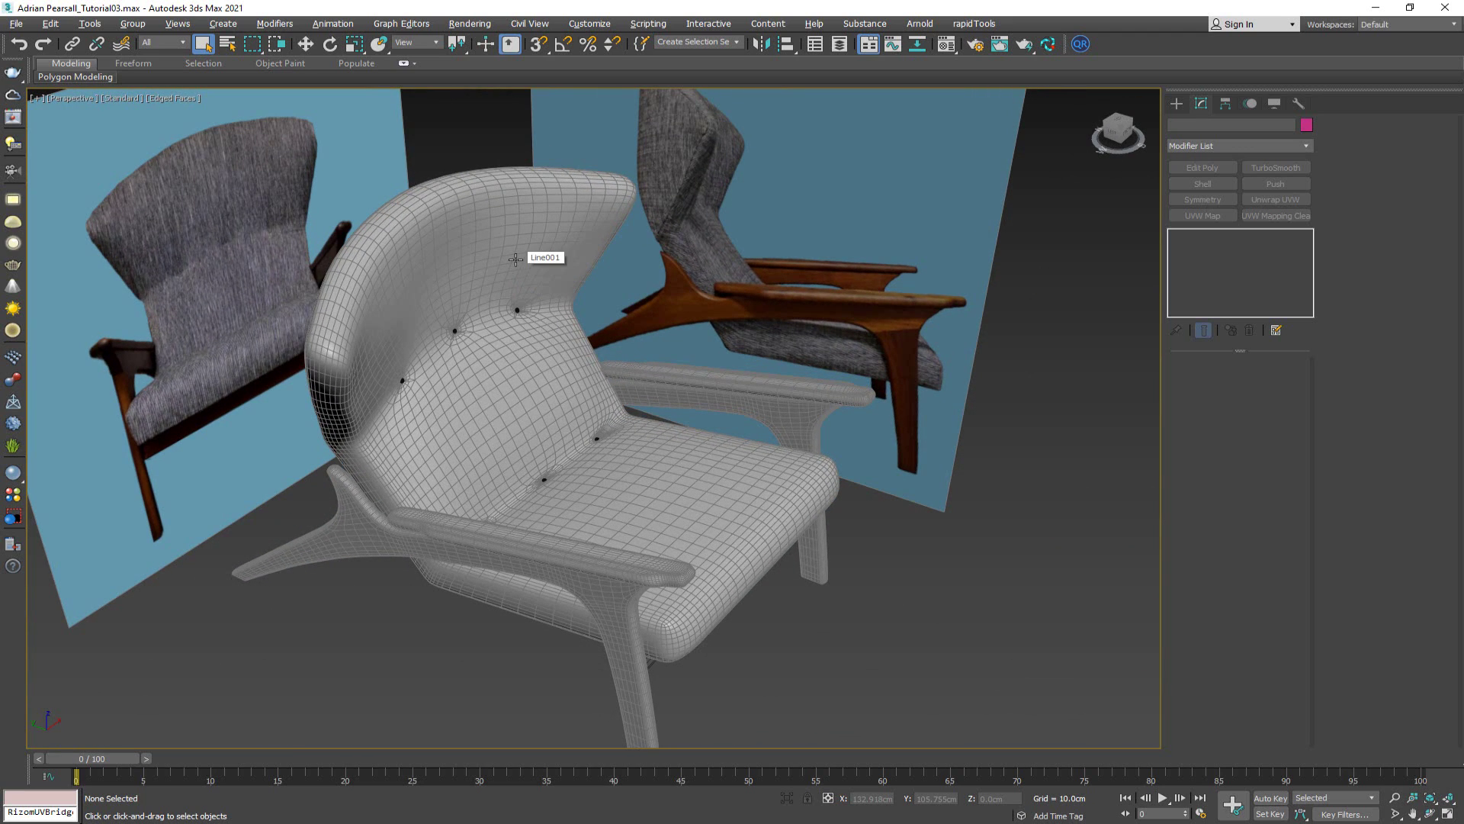
Open the Material Editor, select the Material #3 slot, and move the editor clear of the chair
key(m)
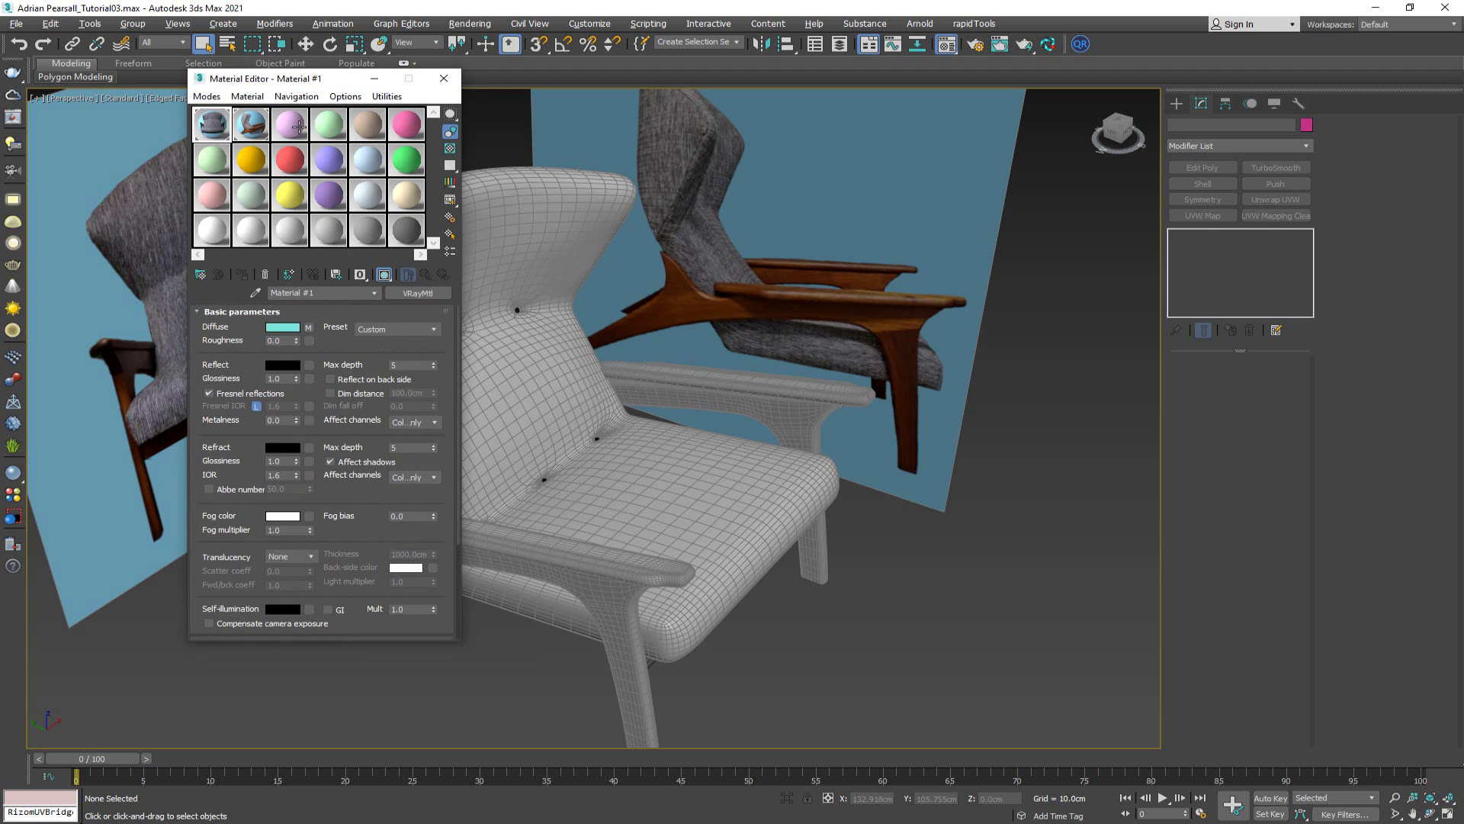
click(298, 126)
drag(300, 84, 155, 126)
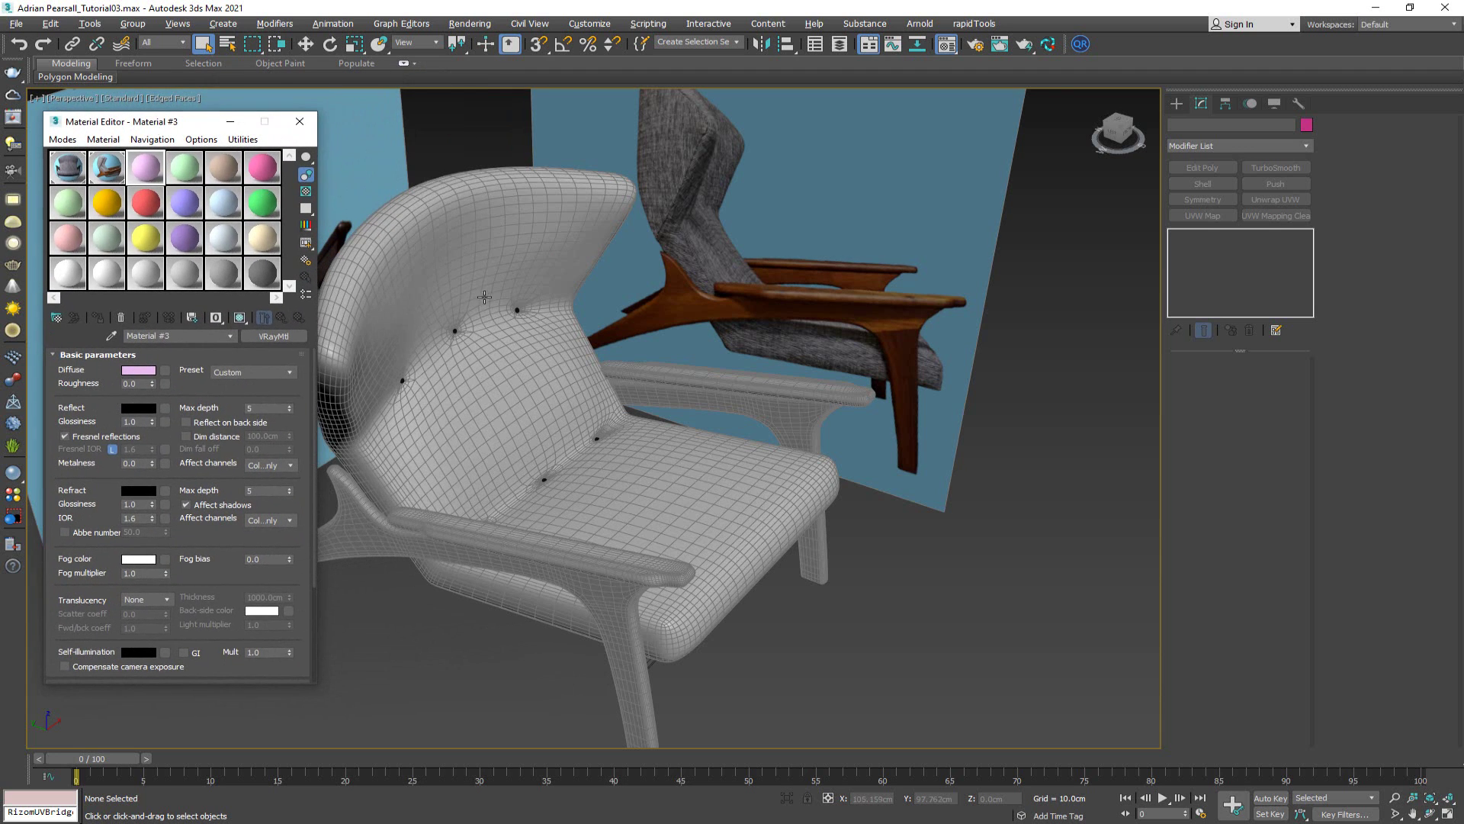
Select all the chair's parts and exclude the buttons along the bottom of the backrest from the selection
middle_drag(485, 301, 567, 280)
click(588, 395)
alt+middle_drag(591, 384, 652, 435)
drag(971, 189, 398, 621)
scroll(586, 489, up, 5)
alt+click(674, 515)
alt+click(672, 273)
middle_drag(687, 228, 617, 283)
alt+click(670, 222)
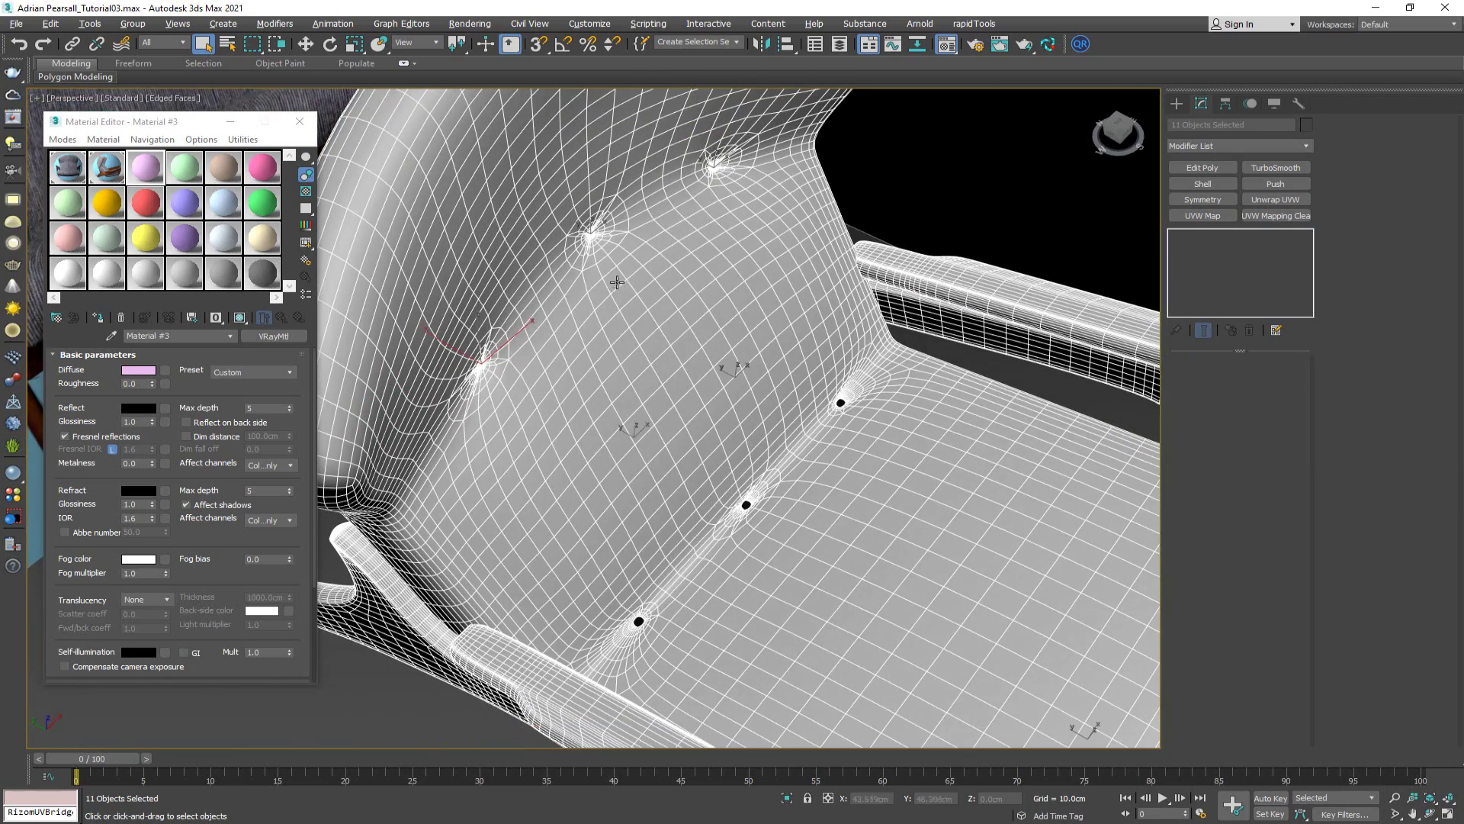
Exclude the three upper backrest buttons and the upholstery's seam piping from the selection
alt+click(483, 365)
alt+click(597, 244)
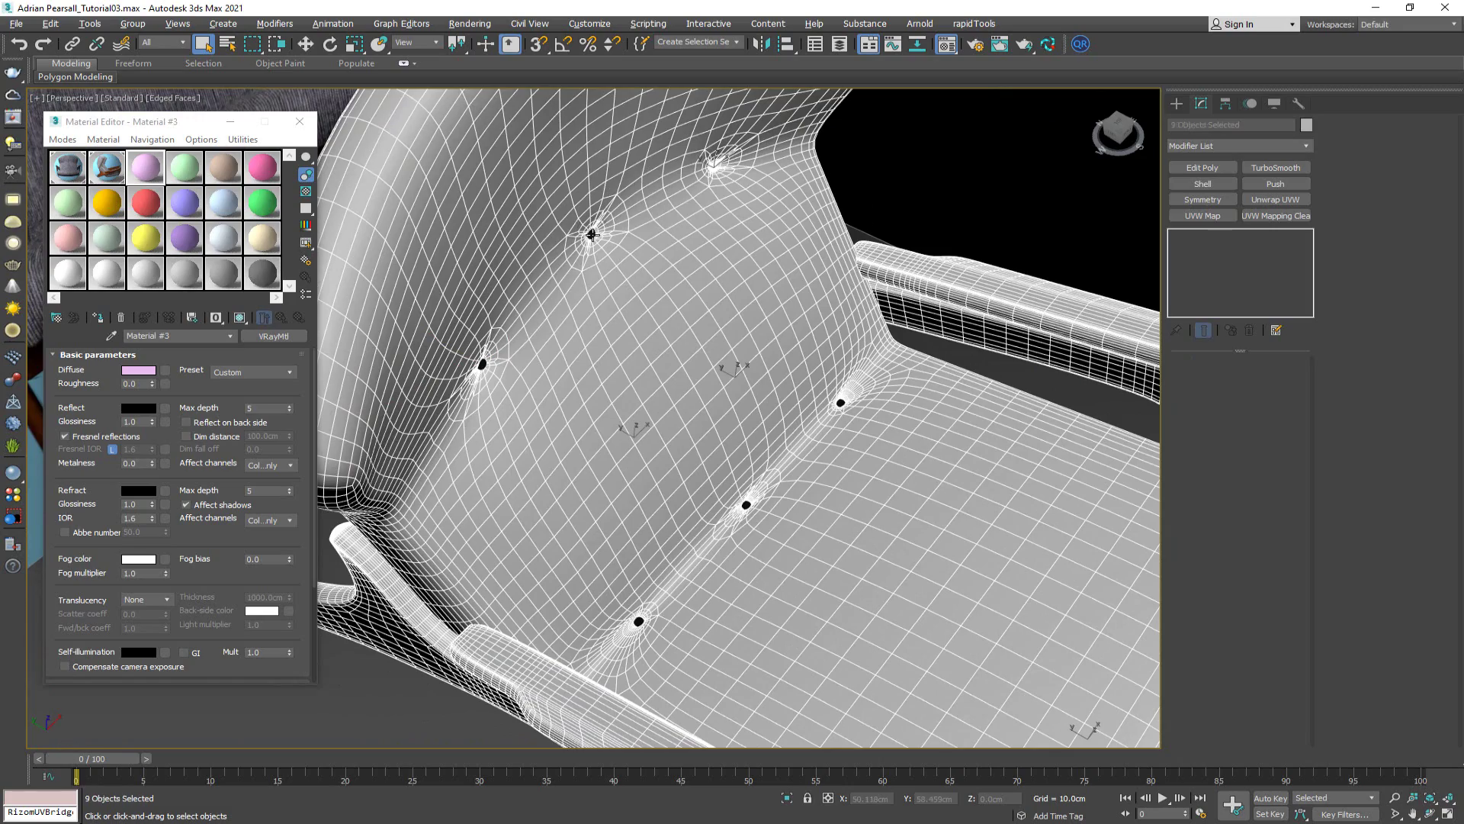
alt+click(717, 169)
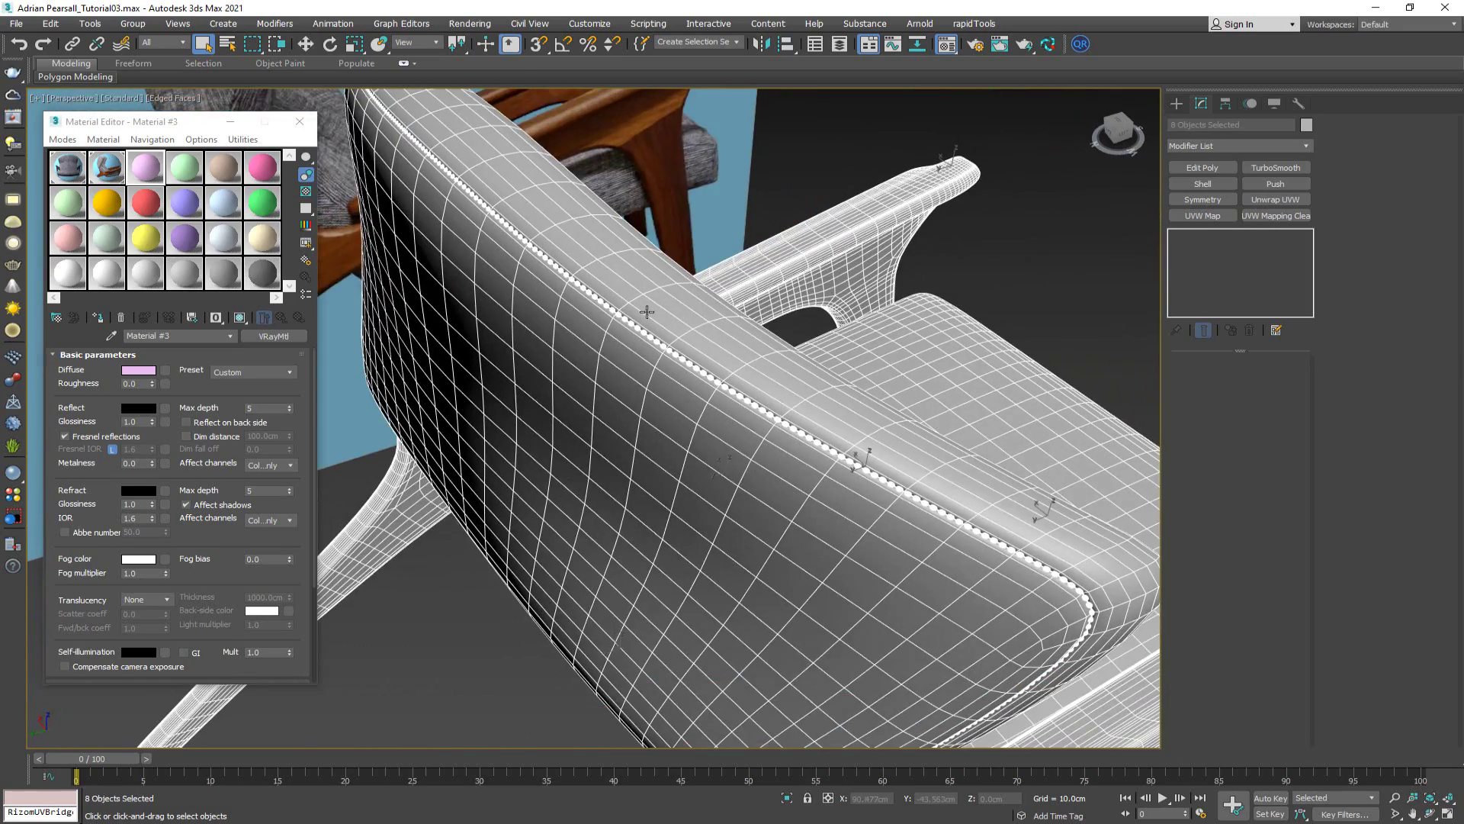
scroll(626, 328, up, 2)
alt+click(612, 338)
scroll(614, 339, down, 5)
alt+middle_drag(614, 338, 474, 304)
scroll(474, 304, down, 2)
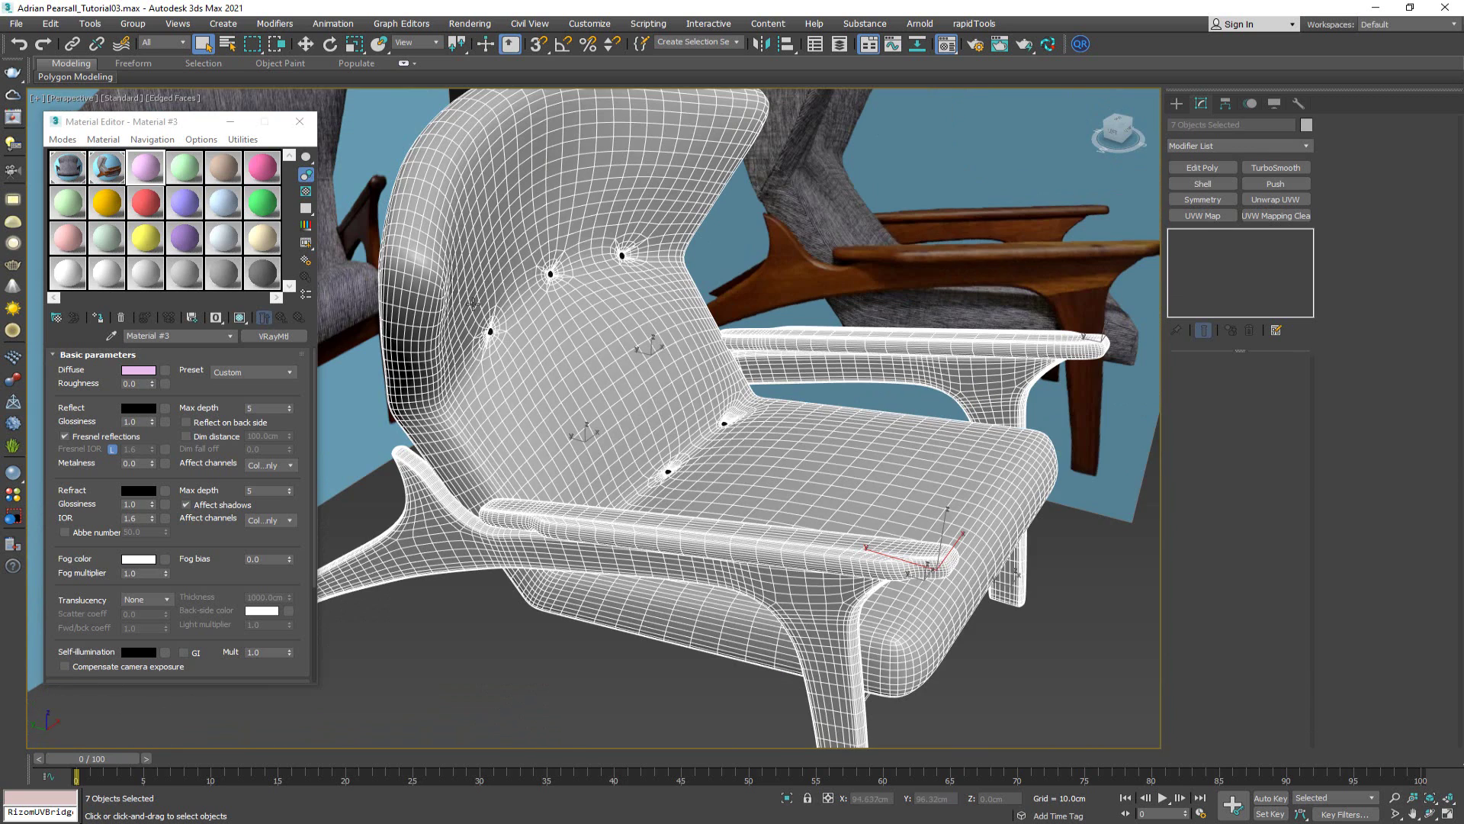
Assign Material #3 to the selected chair parts, with the UV checker bitmap as its diffuse map shown in the viewport
click(98, 317)
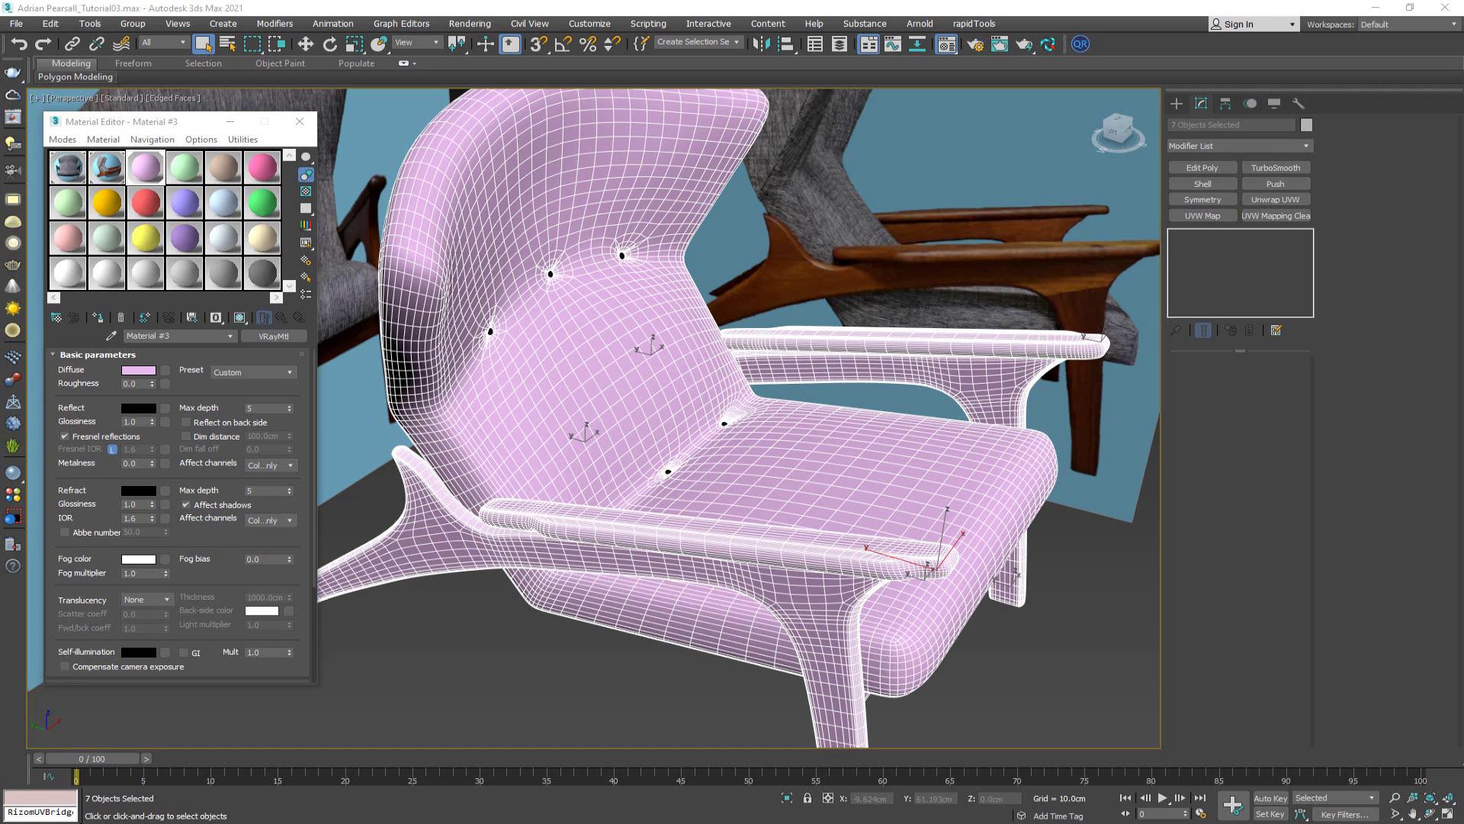
drag(66, 351, 166, 370)
click(240, 319)
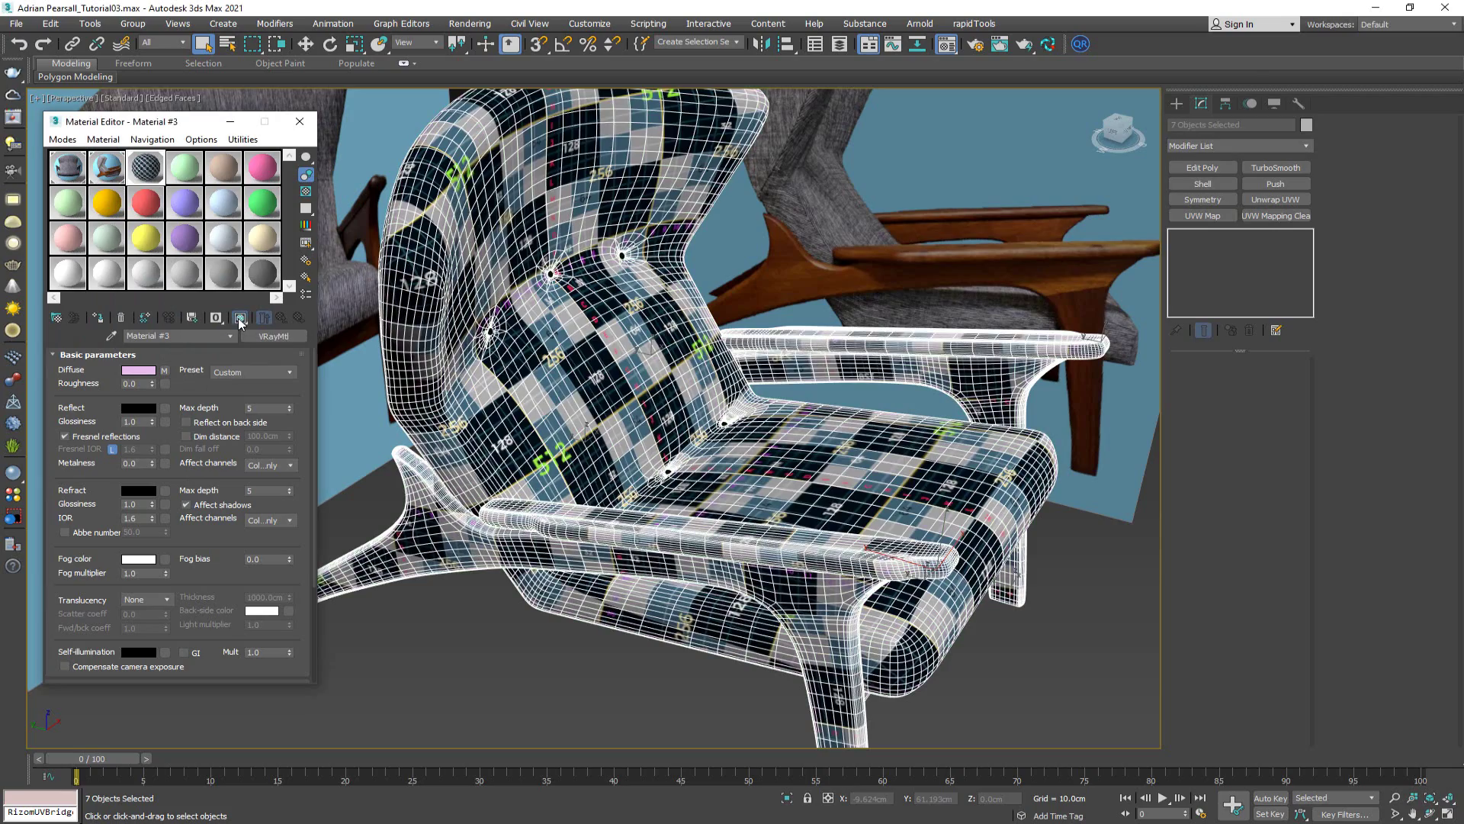
Inspect the checker pattern on the chair without edge lines, closing the Material Editor and restoring the edged-face display
mouse_move(612, 418)
middle_down()
mouse_move(612, 386)
mouse_move(495, 353)
mouse_move(699, 371)
mouse_move(505, 410)
middle_up()
key(F4)
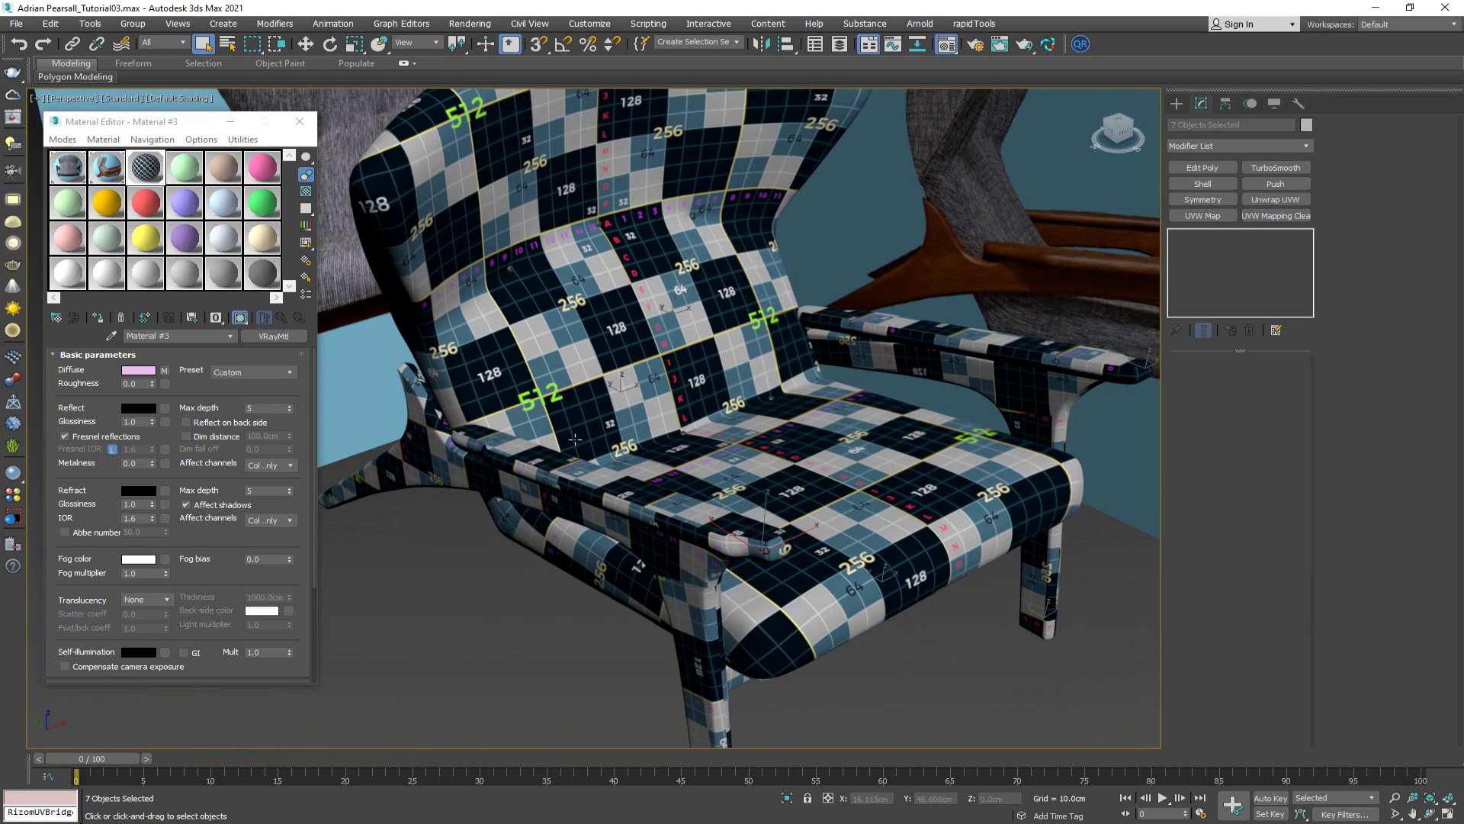
scroll(576, 441, up, 3)
click(301, 122)
scroll(472, 107, up, 3)
key(F4)
scroll(608, 330, down, 5)
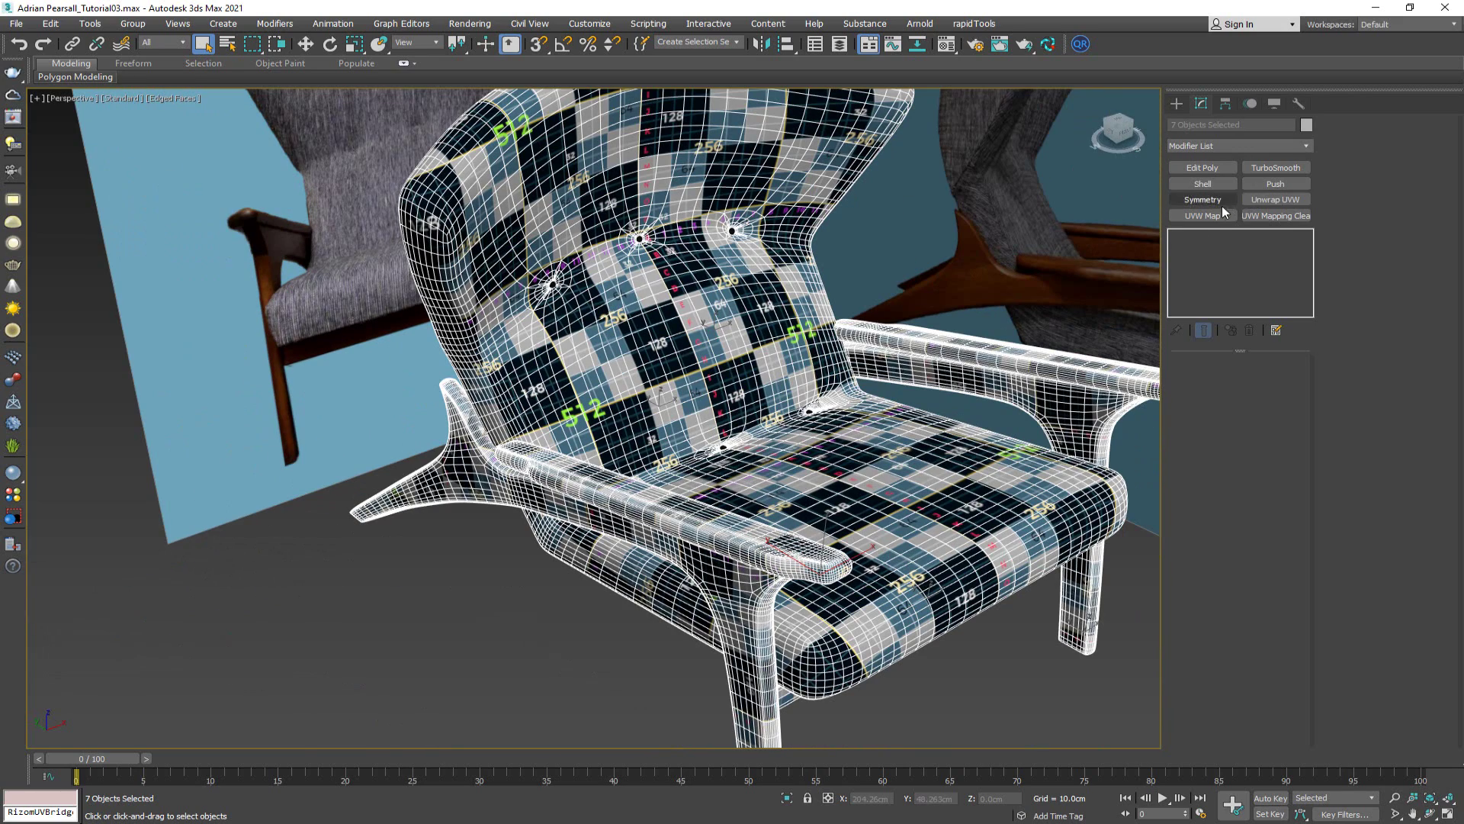
Apply Unwrap UVW to all selected chair parts, view their combined layout in the UV editor, and remove the modifier
click(1275, 197)
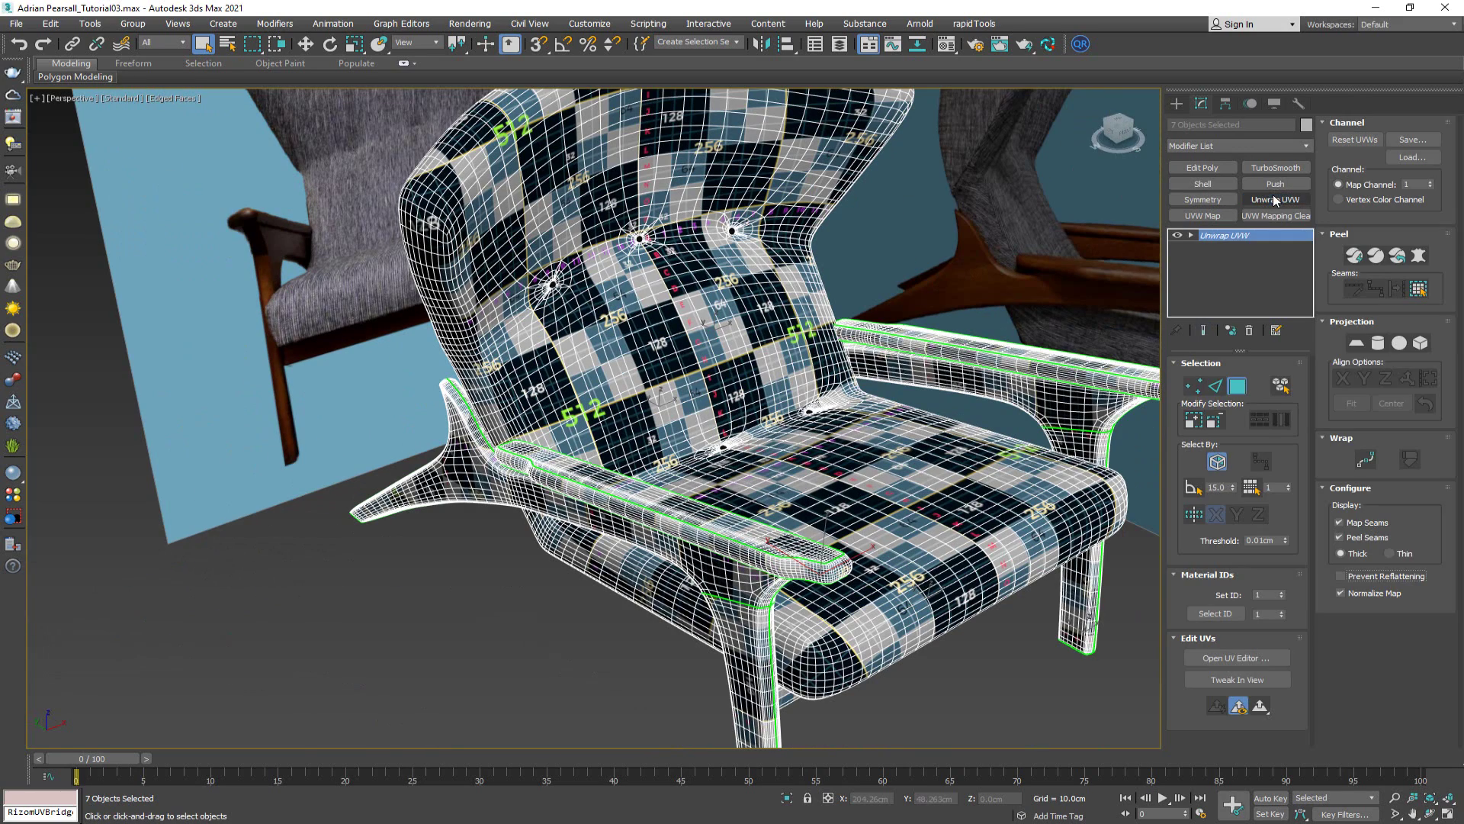
click(1240, 656)
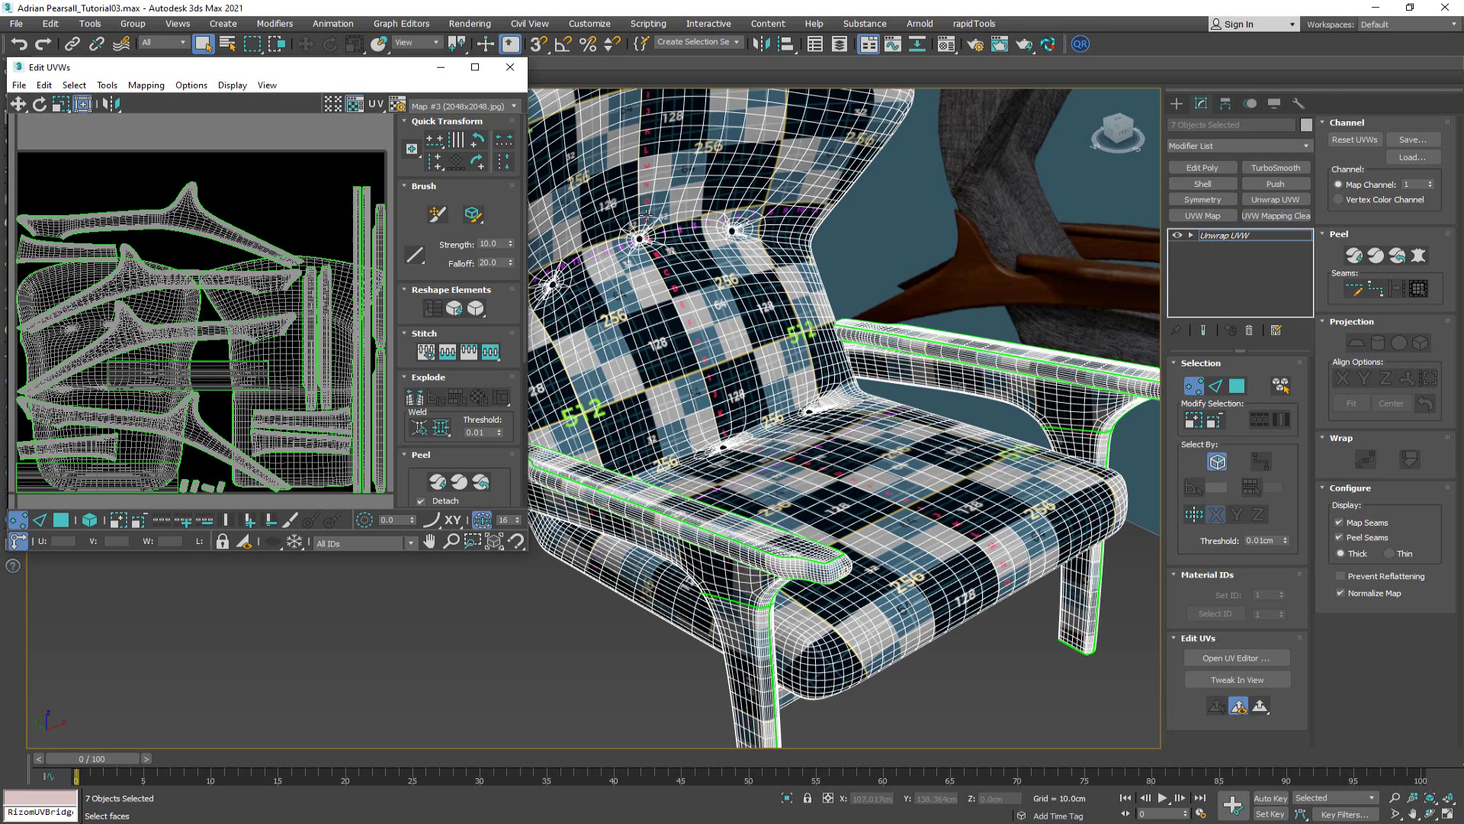
click(511, 68)
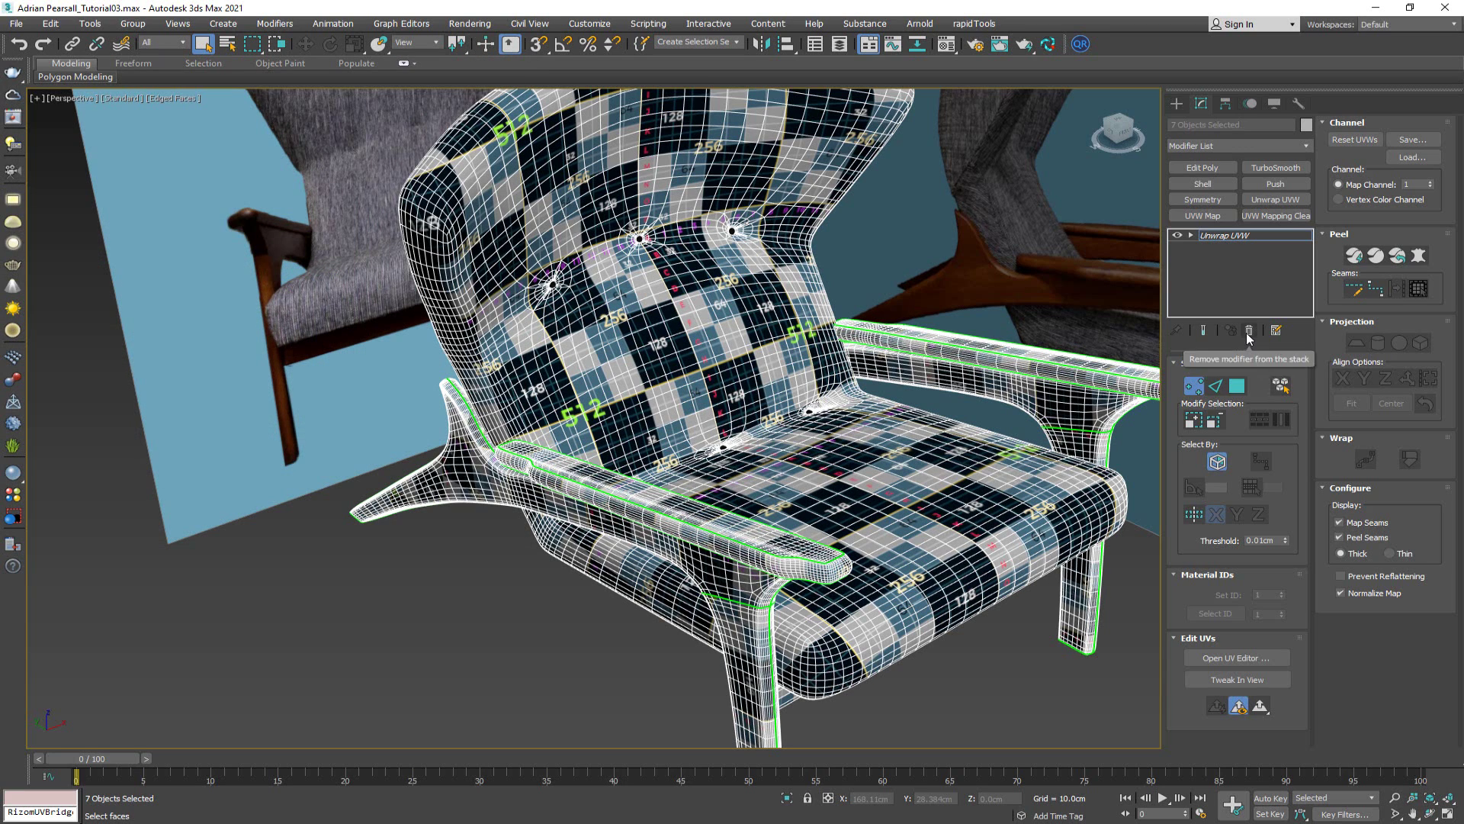
click(1249, 333)
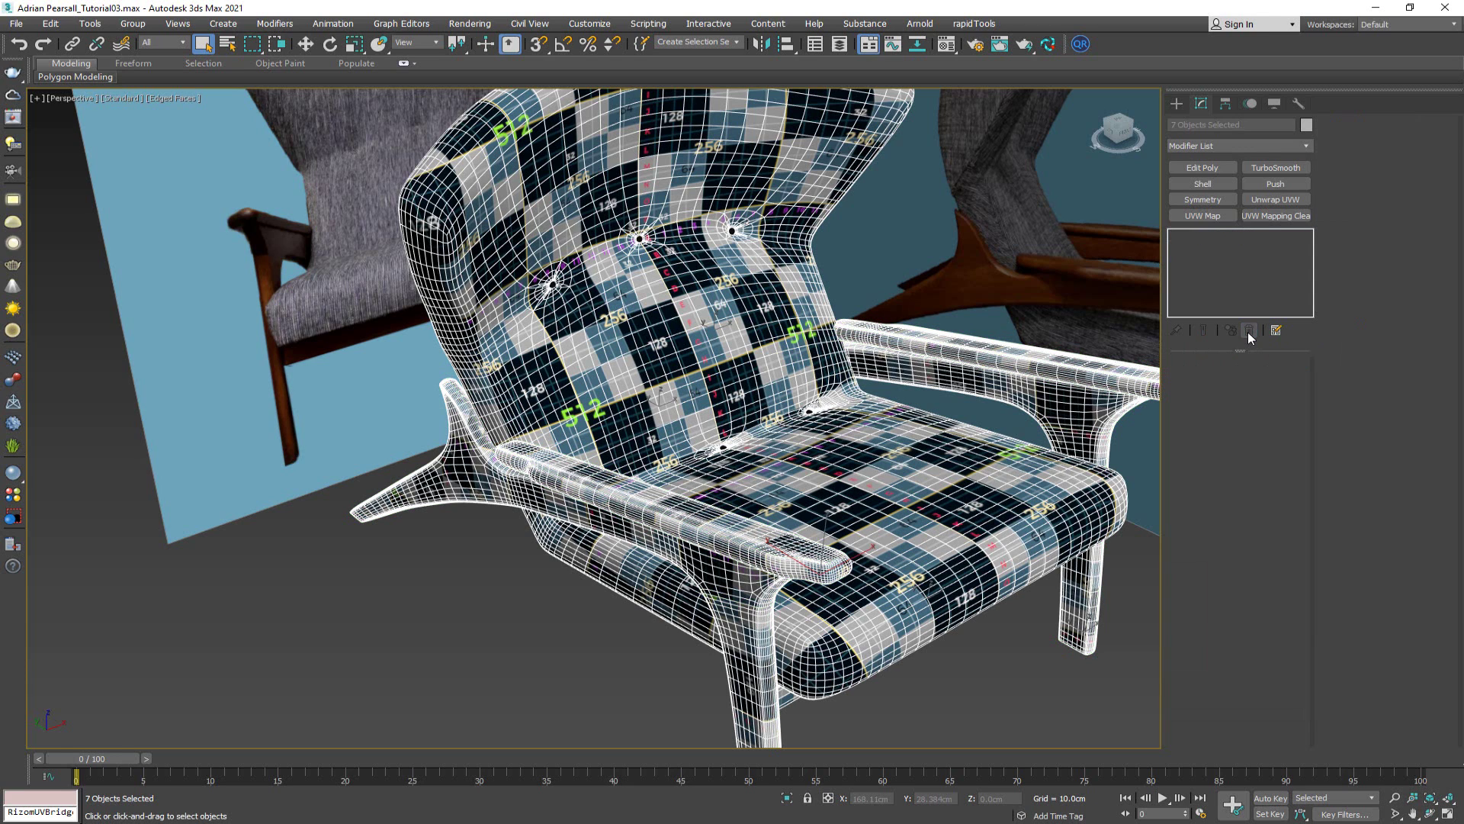
Deselect the upholstery, apply Unwrap UVW to the wooden frame parts, and check their layout in the UV editor
alt+click(882, 515)
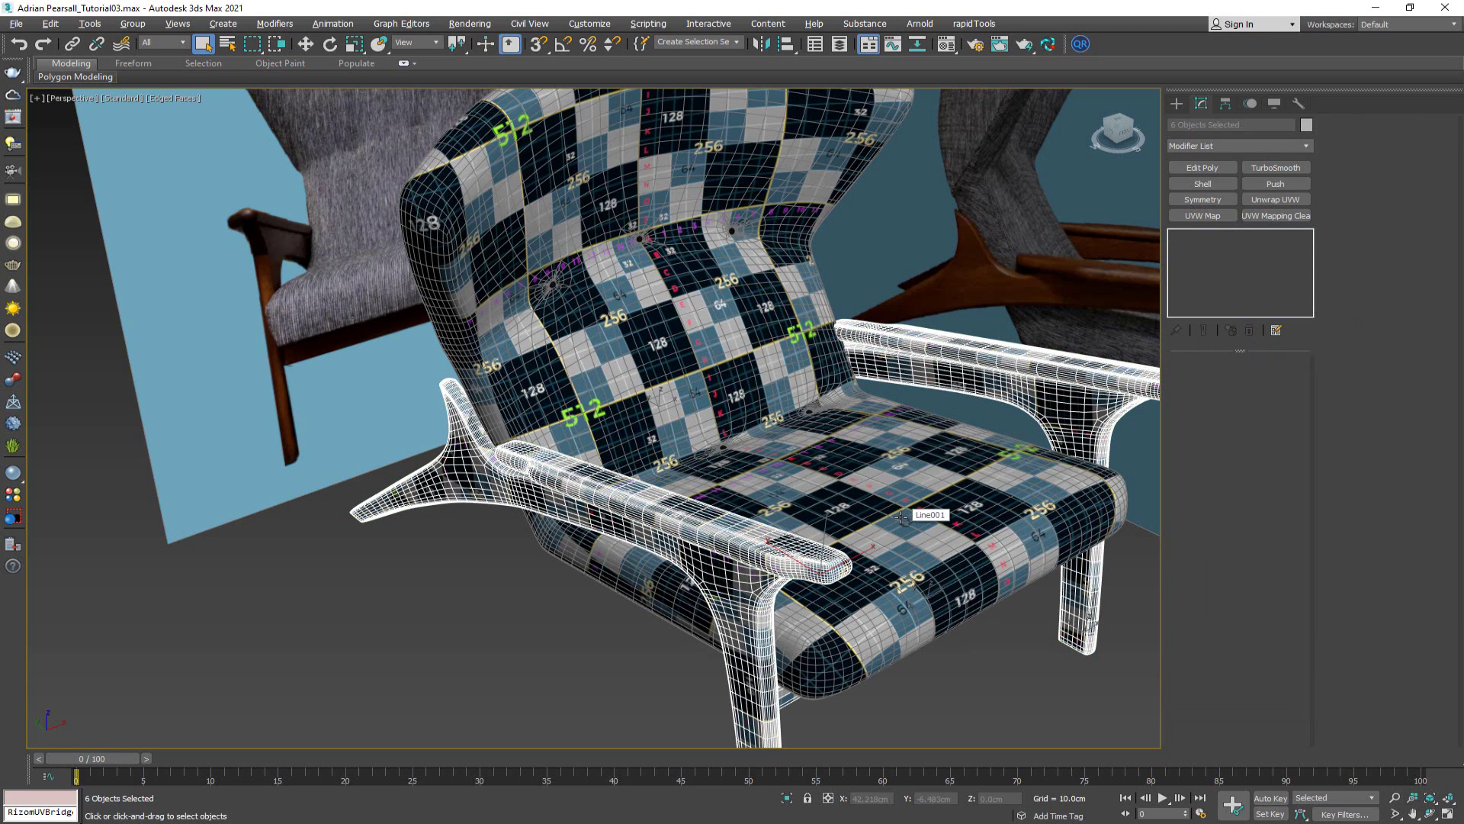
click(1267, 201)
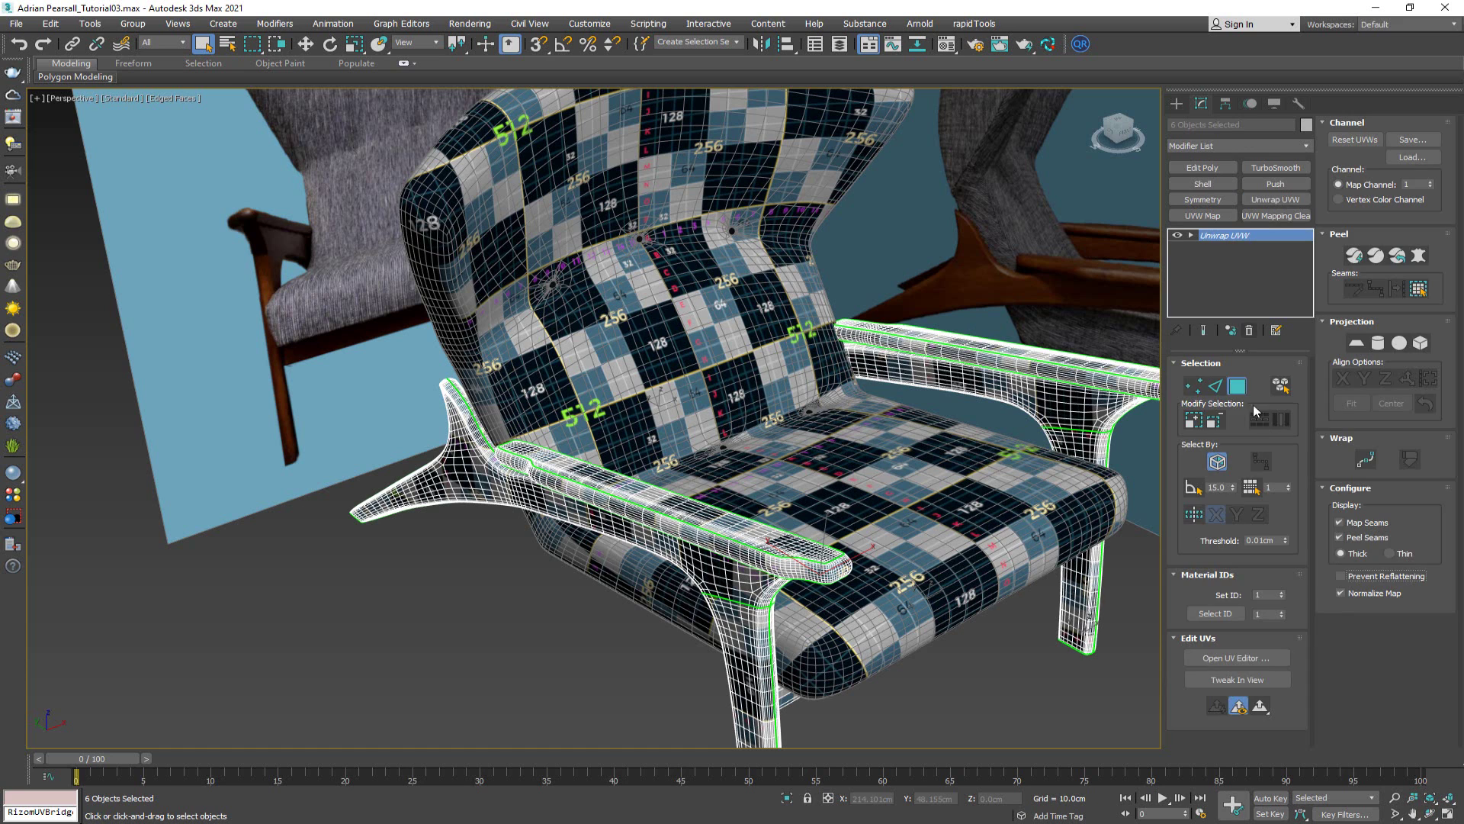
click(1246, 656)
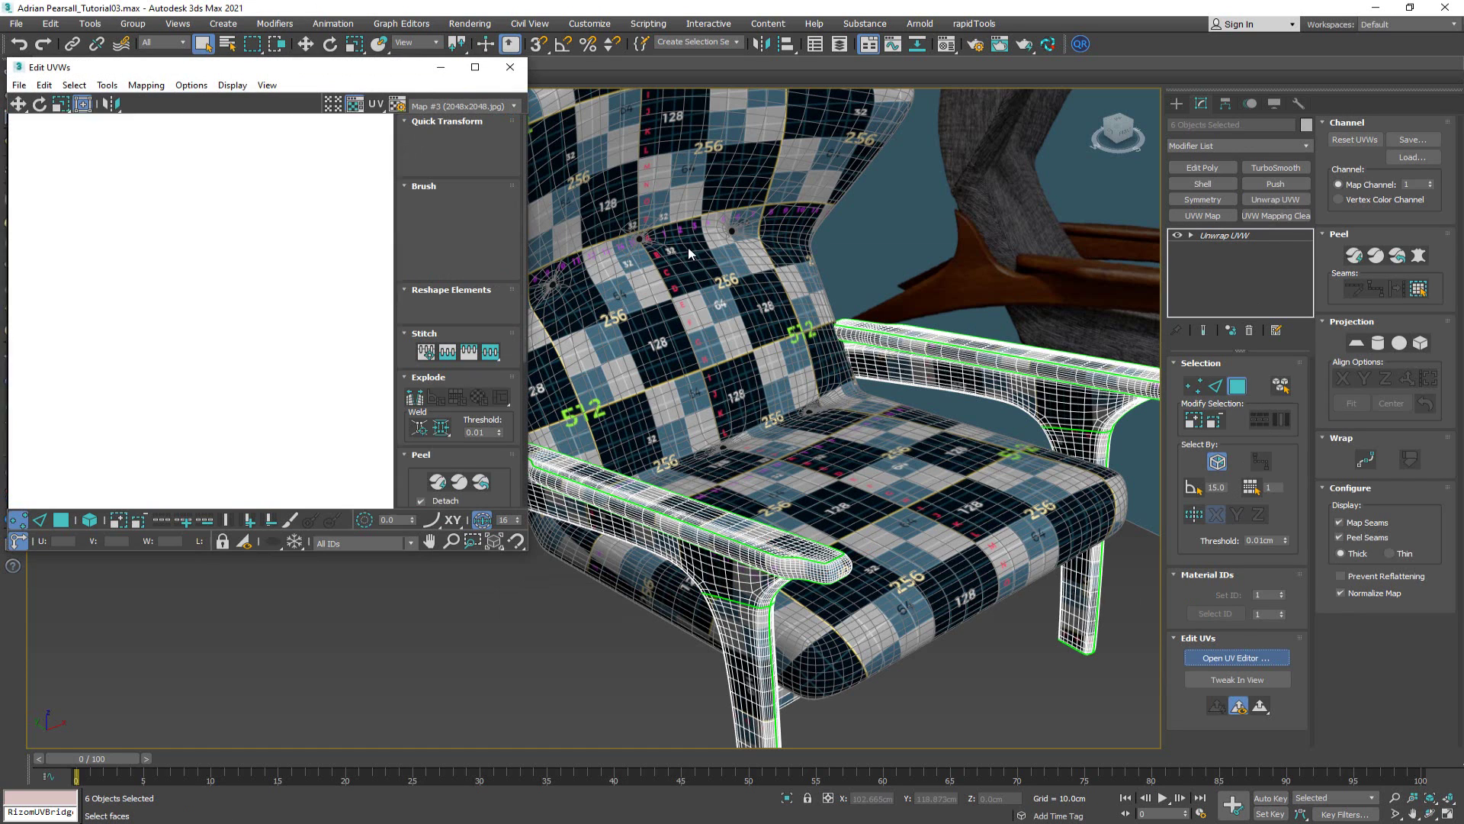
mouse_move(324, 308)
middle_down()
mouse_move(308, 285)
mouse_move(333, 284)
middle_up()
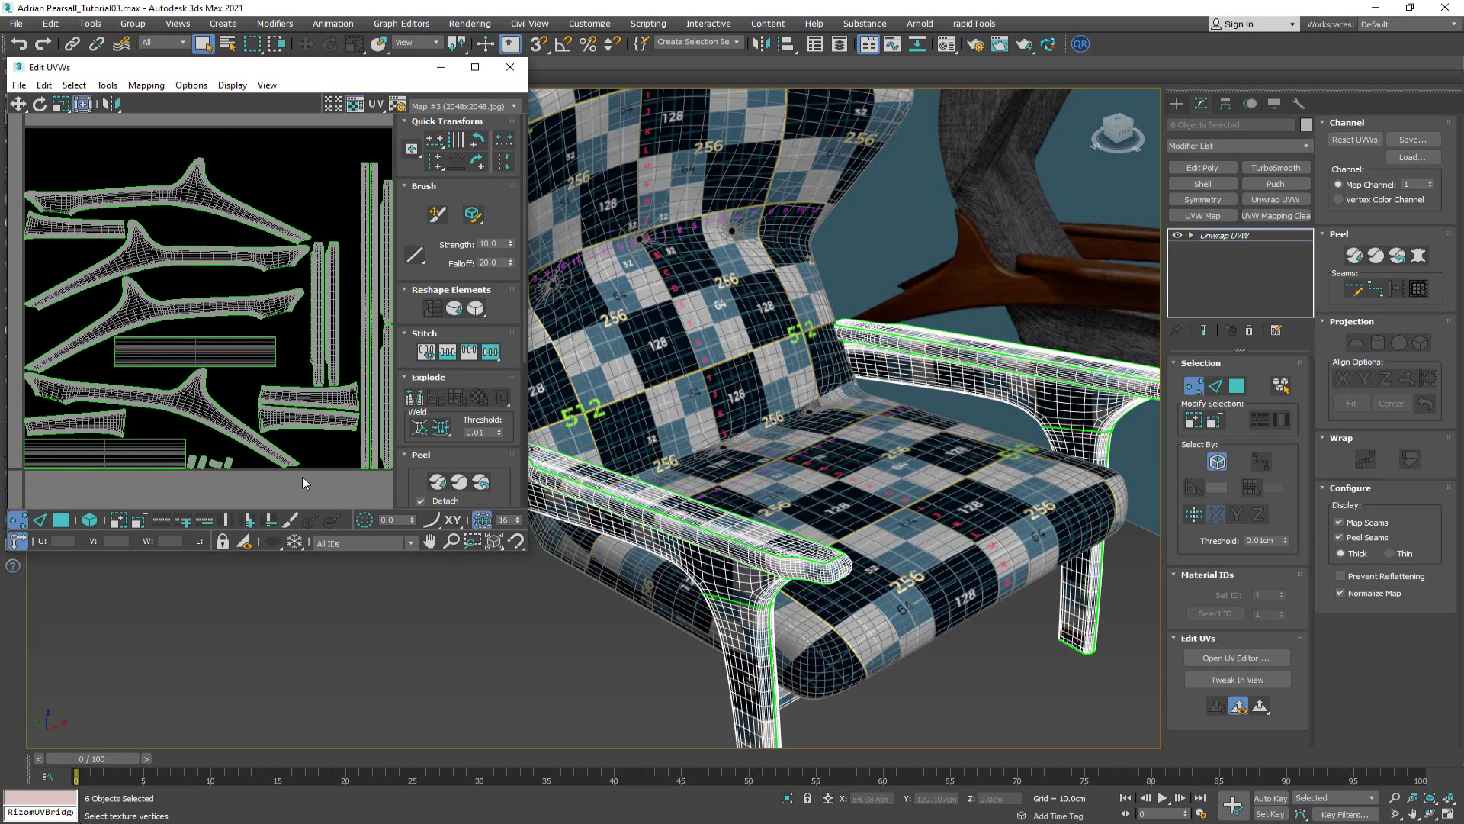
click(510, 68)
Assign the light green material from the fourth sample slot to the upholstery and hide the edge lines
middle_drag(801, 450, 728, 446)
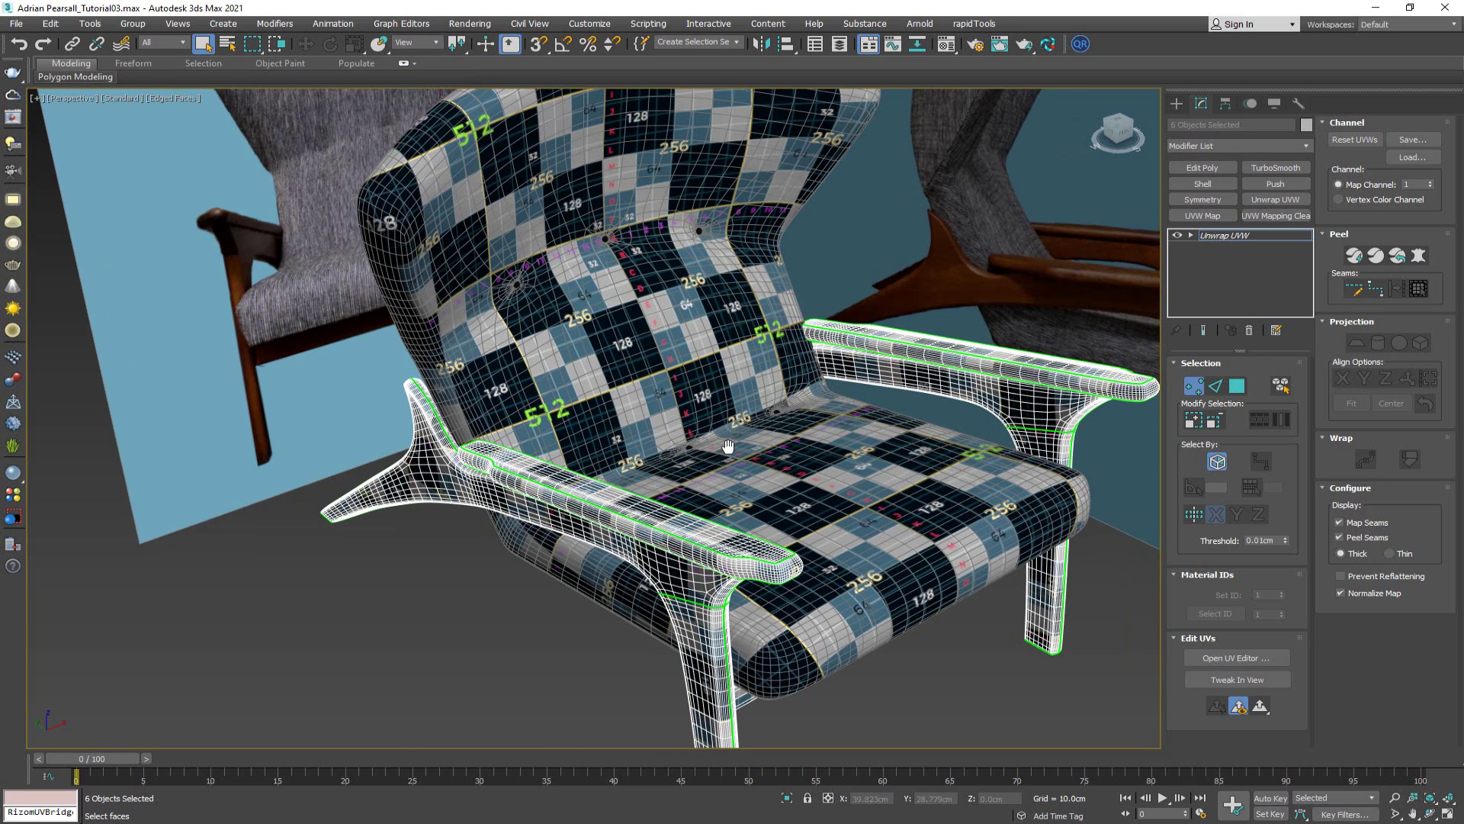
key(m)
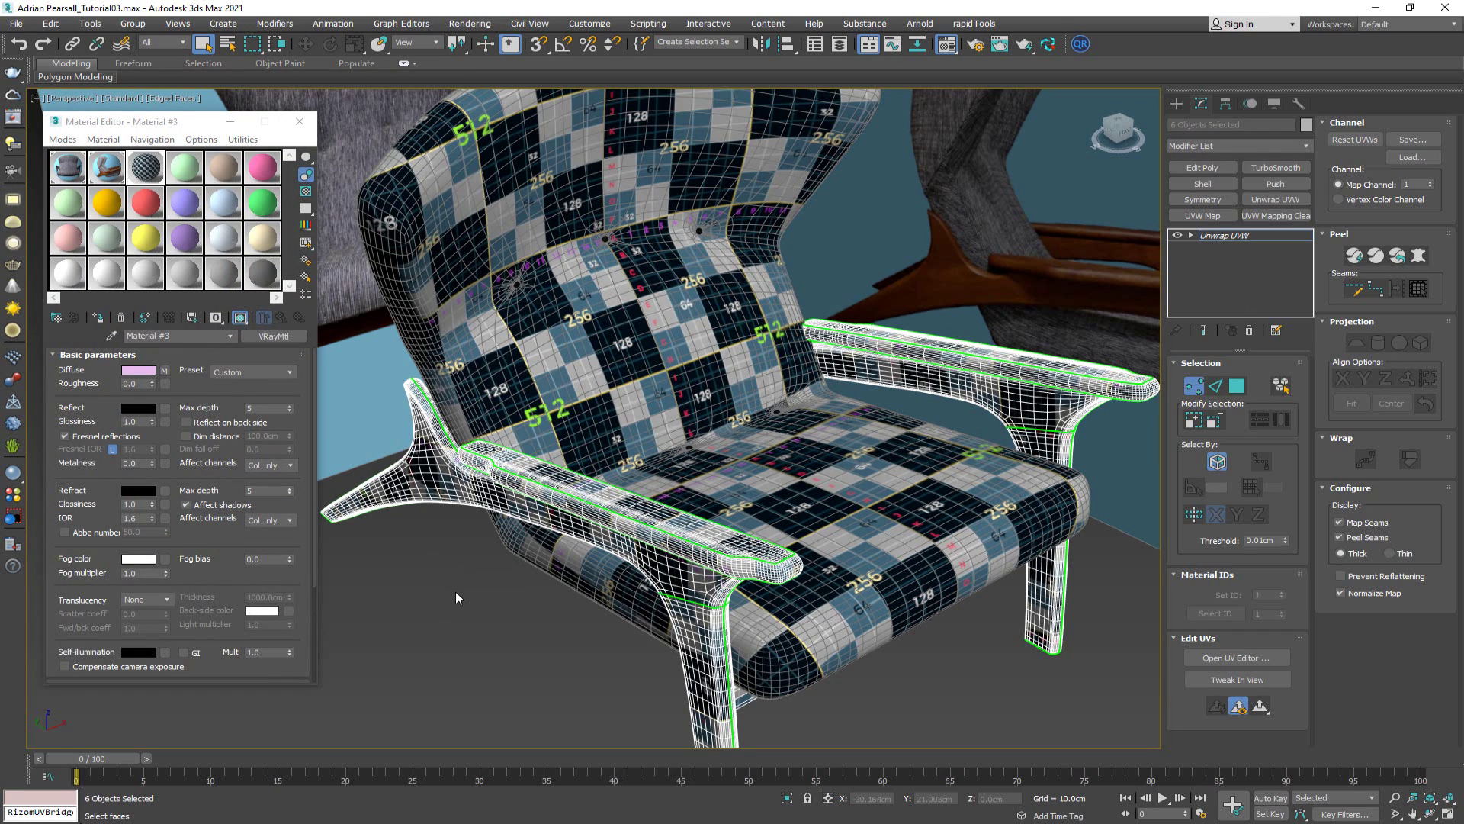
drag(190, 180, 465, 259)
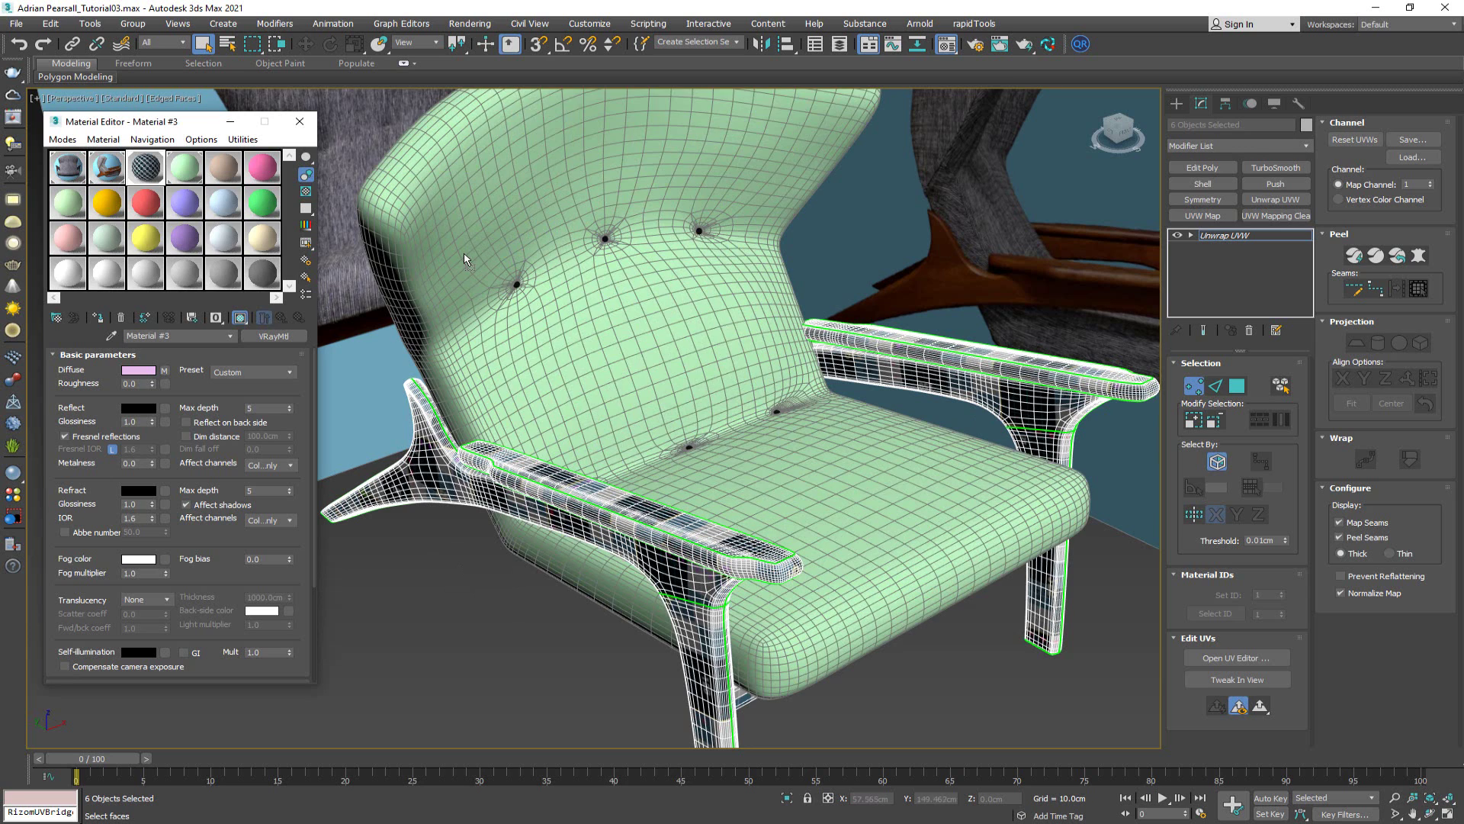
key(F4)
alt+middle_drag(491, 367, 534, 346)
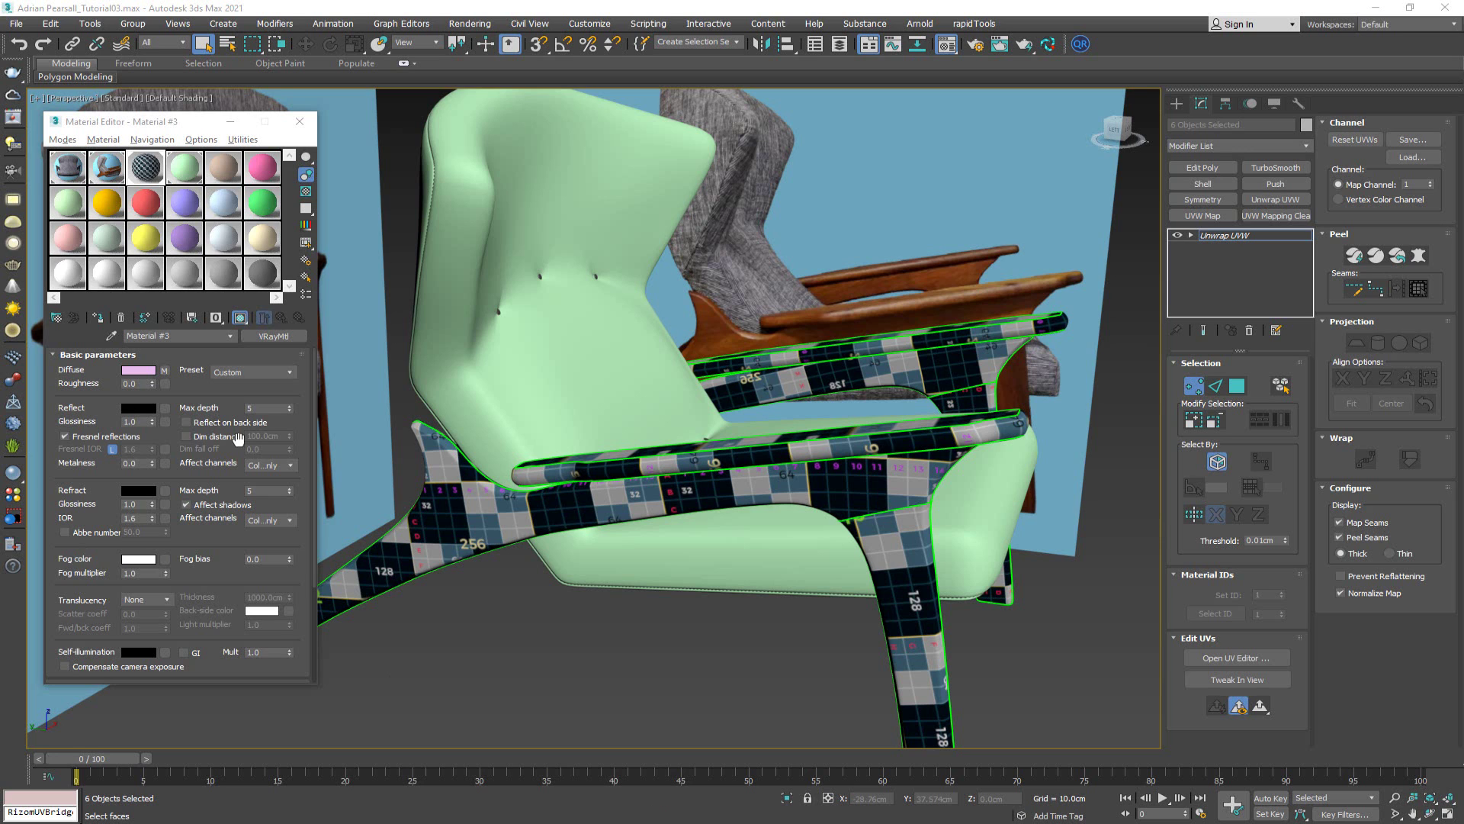
alt+middle_drag(671, 464, 434, 351)
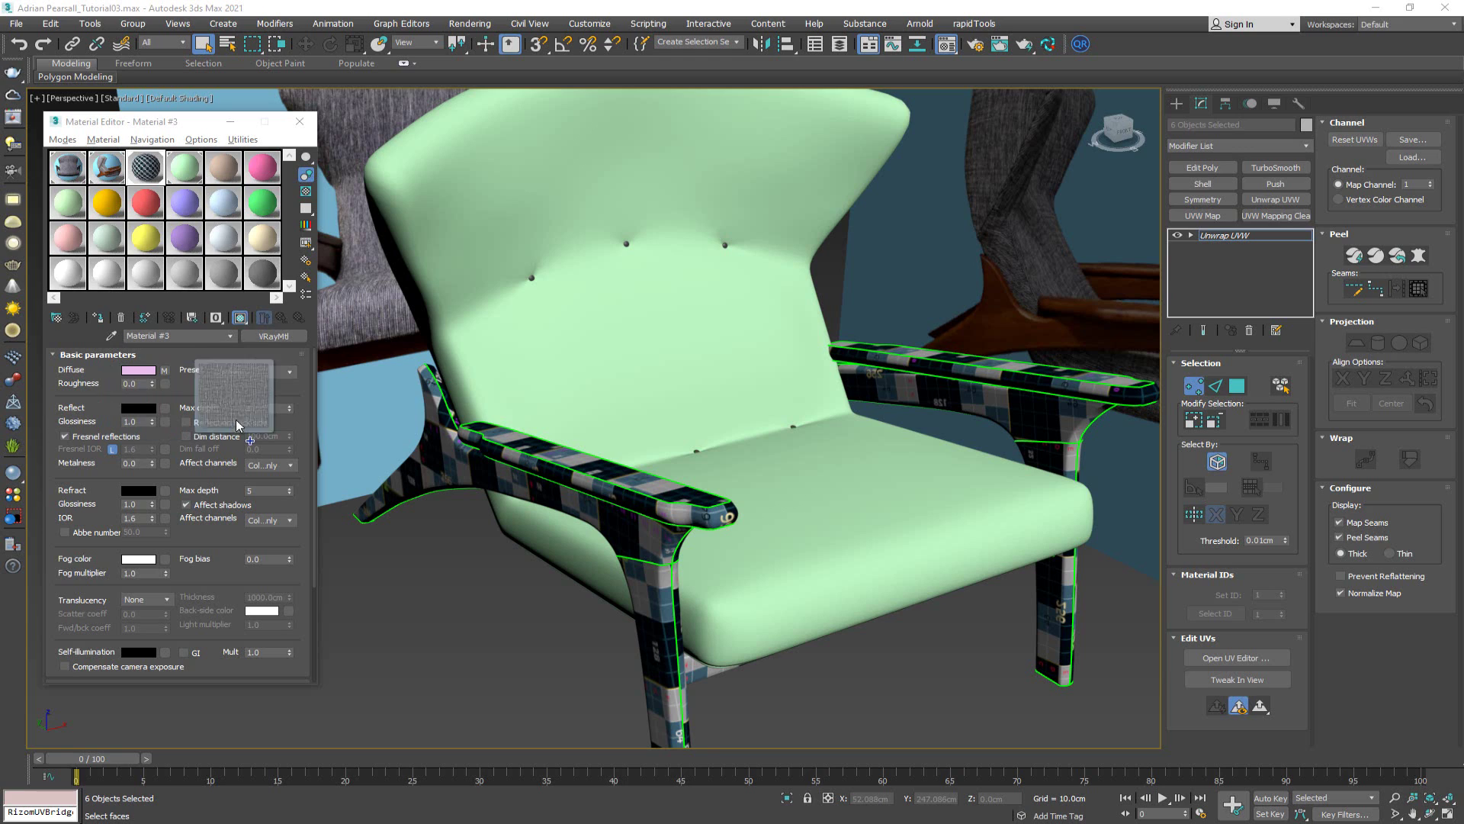
Load fabric_2_bump.png as the diffuse map of the upholstery's Material #4 and show it in the viewport
click(183, 169)
drag(4, 360, 165, 371)
click(165, 370)
click(240, 318)
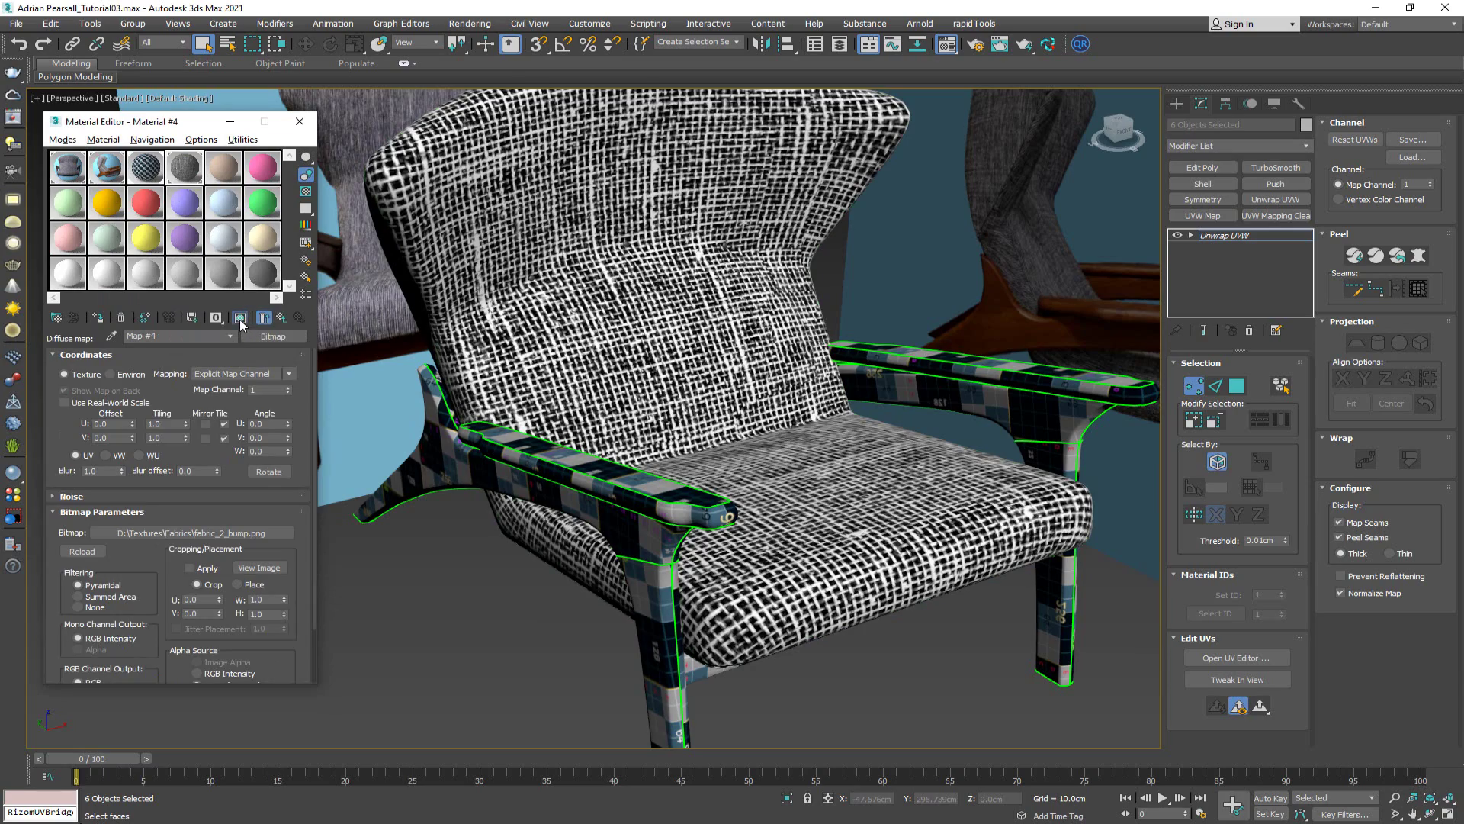
Set the fabric map's U and V tiling to 5, check the weave on the chair, and close the Material Editor
mouse_move(588, 420)
alt+middle_down()
mouse_move(519, 416)
mouse_move(563, 415)
alt+middle_up()
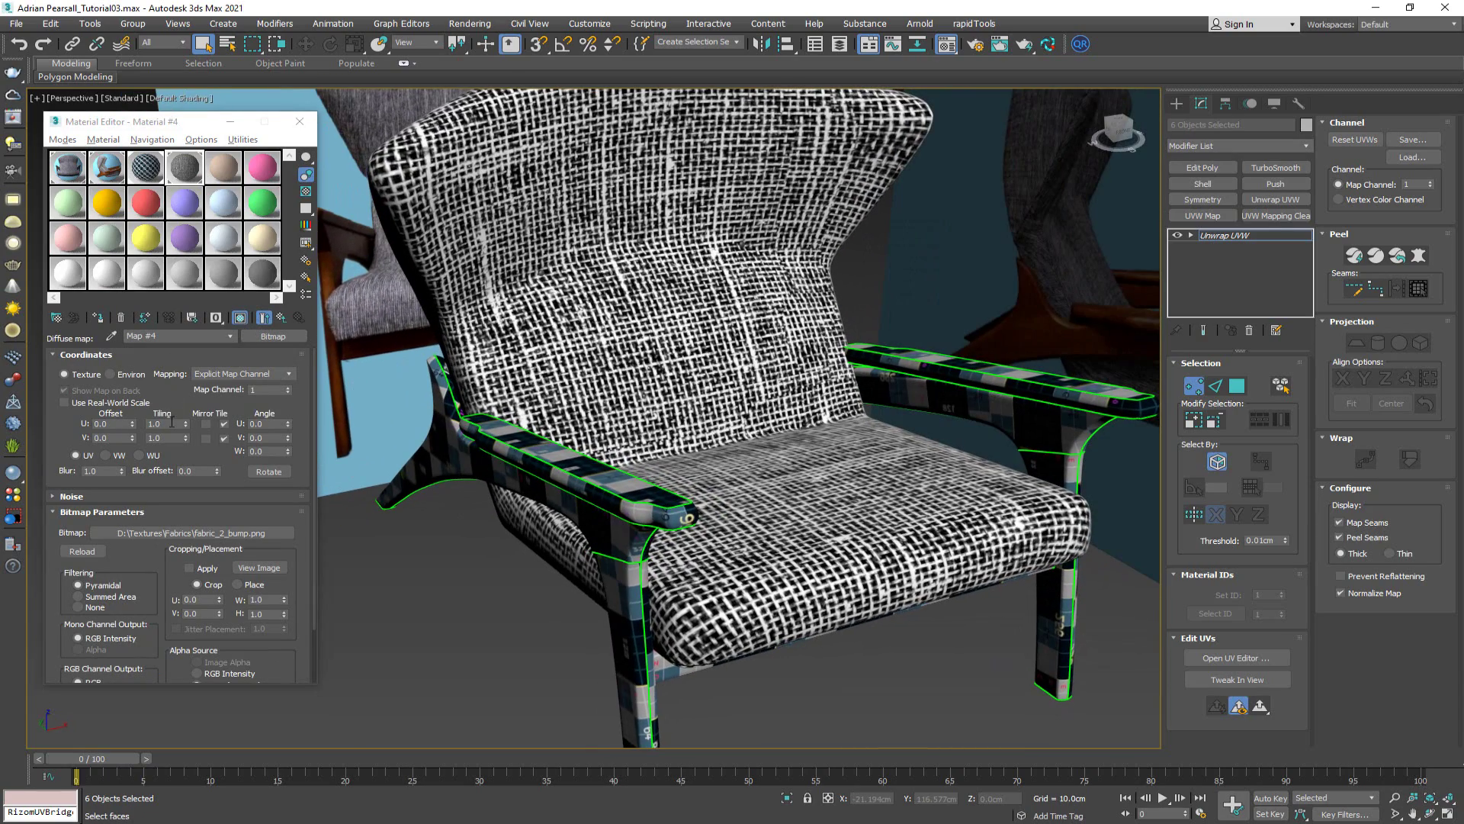
drag(169, 424, 123, 422)
text(5)
key(Tab)
text(5)
key(Return)
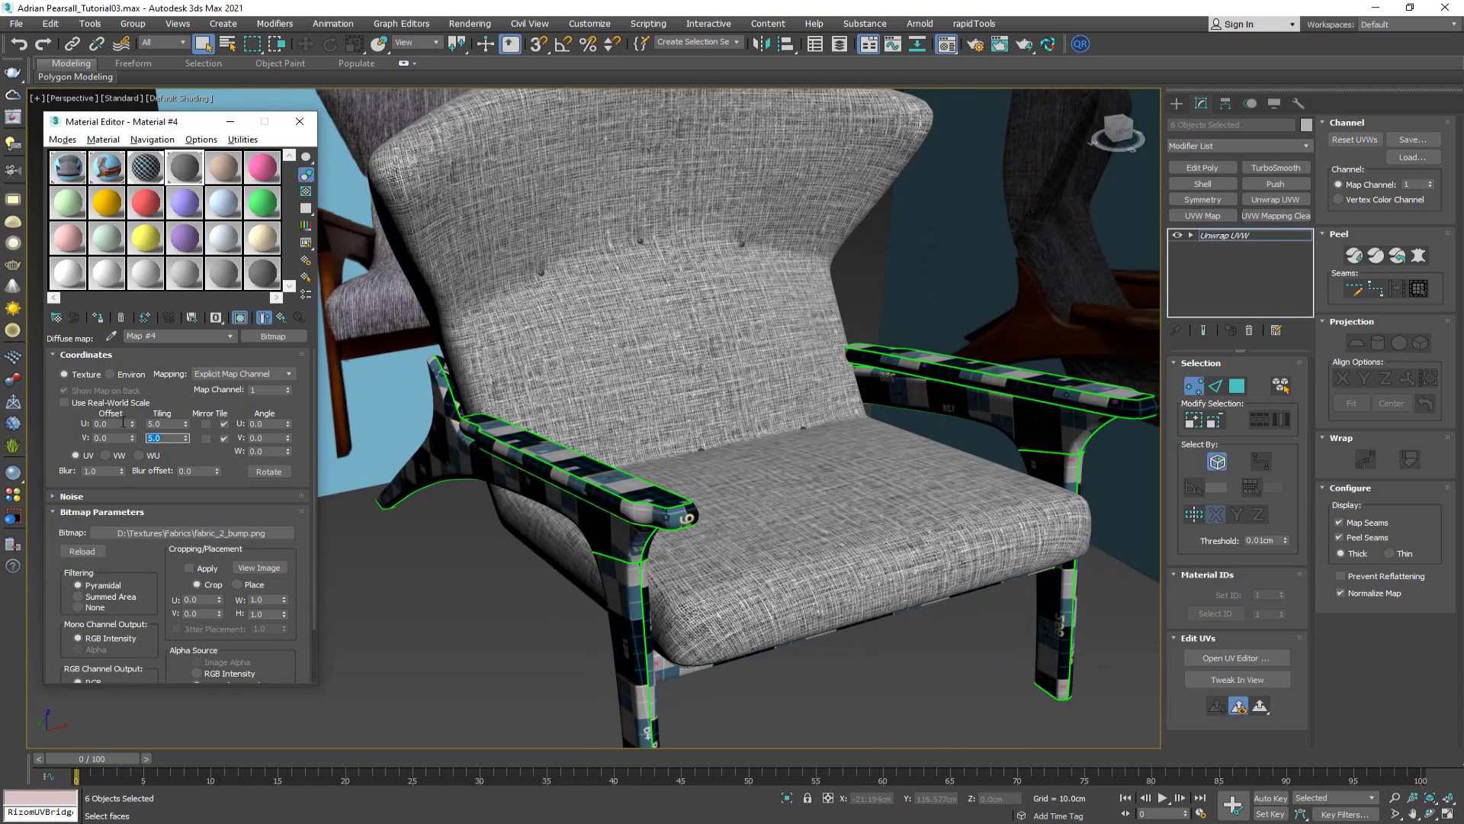
alt+middle_drag(622, 306, 601, 360)
middle_drag(744, 434, 735, 432)
scroll(736, 431, down, 3)
alt+middle_drag(703, 383, 809, 381)
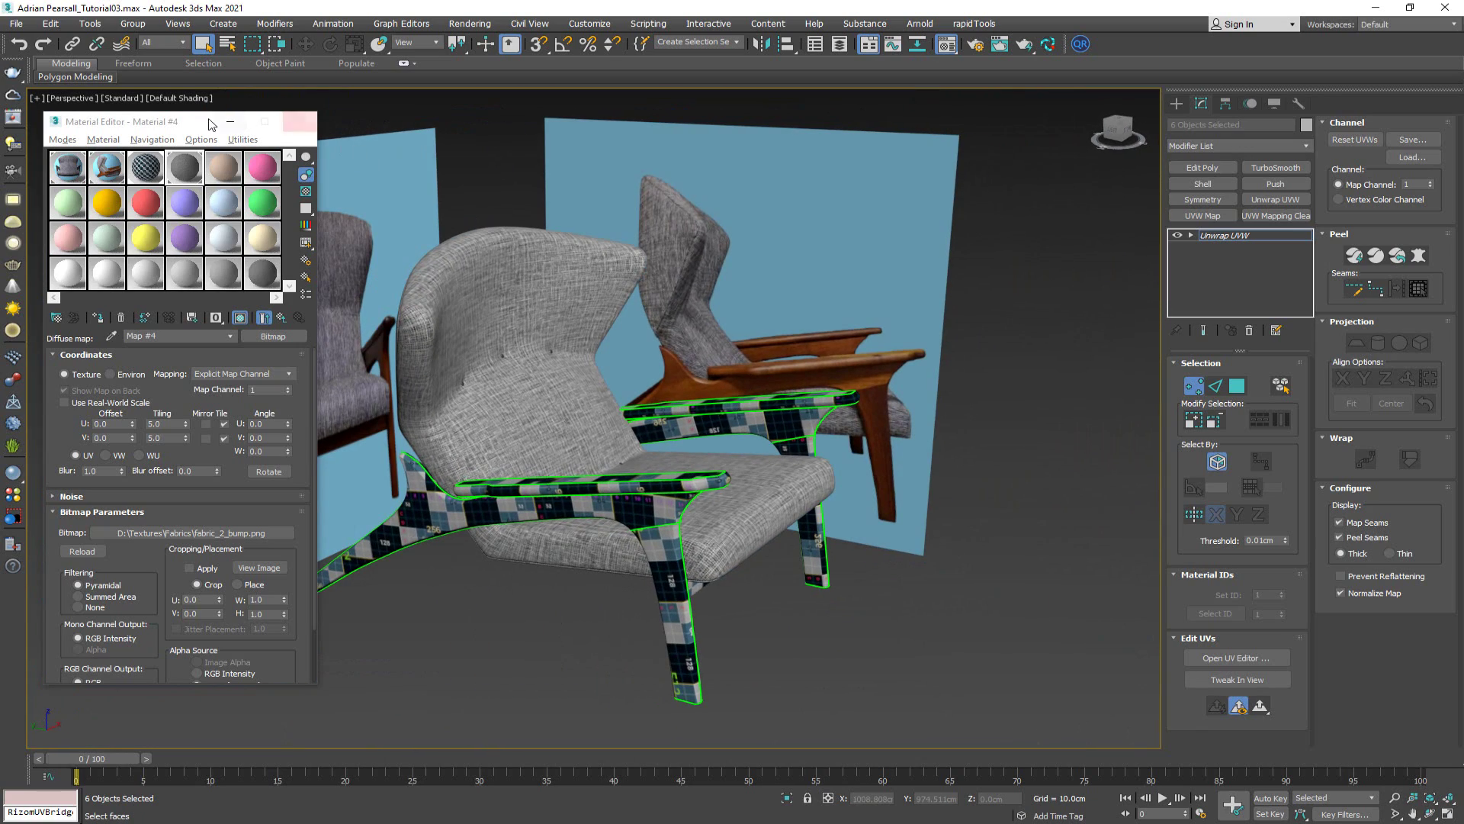
click(299, 122)
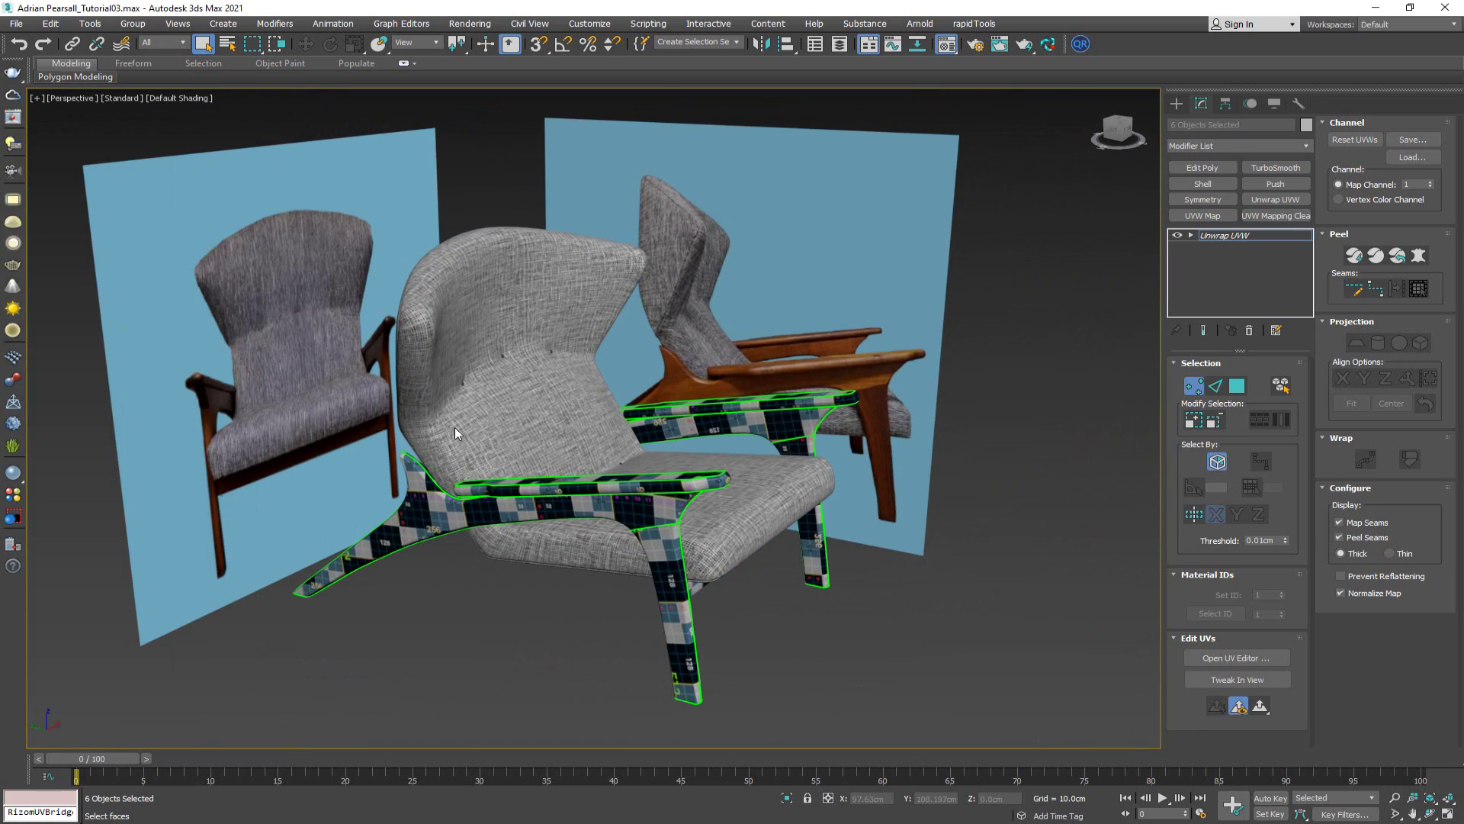
Compare the textured upholstery and wooden frame with the reference images from several angles
alt+middle_drag(455, 432, 730, 364)
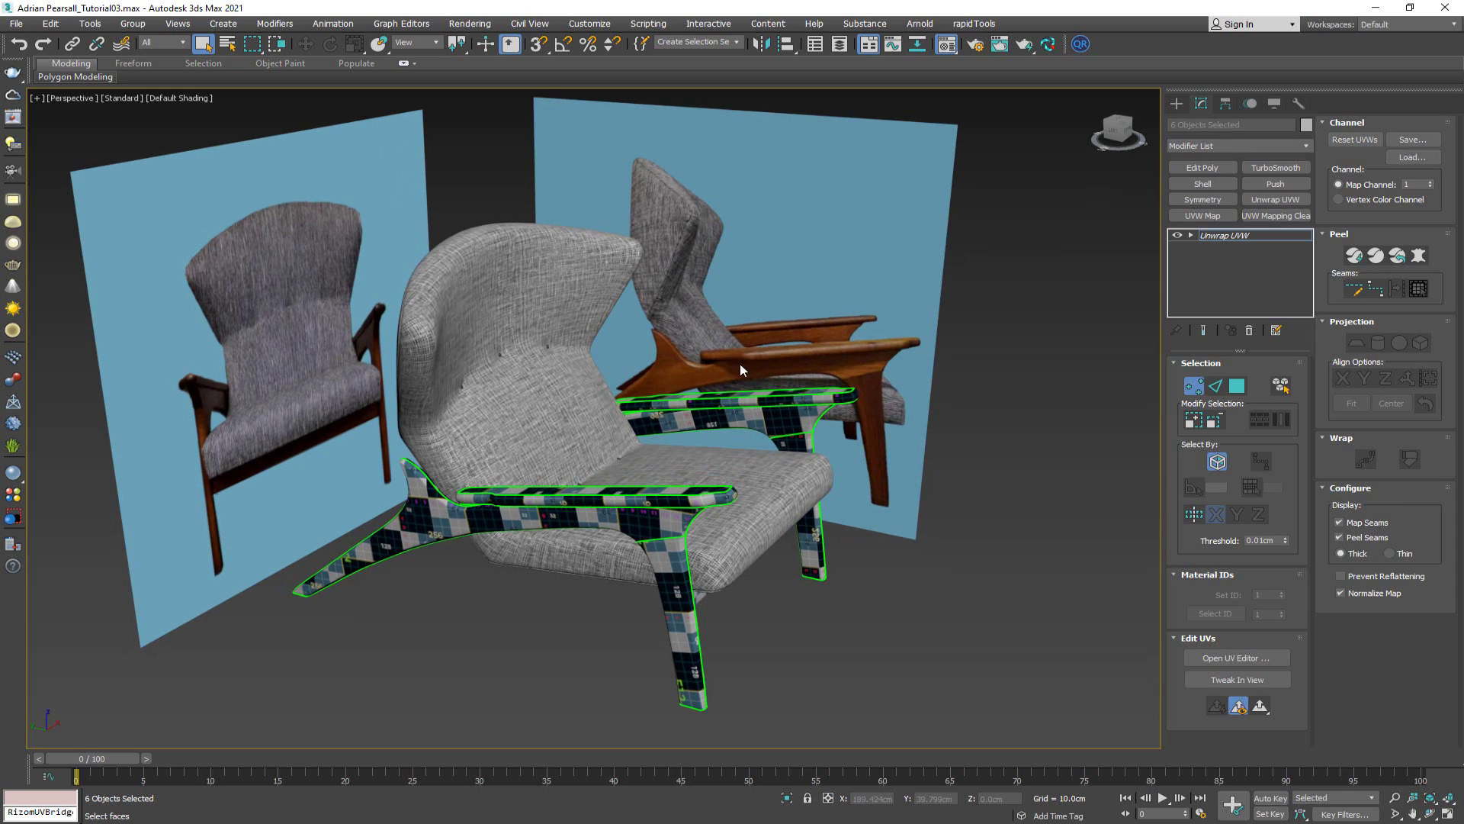
alt+middle_drag(600, 401, 546, 413)
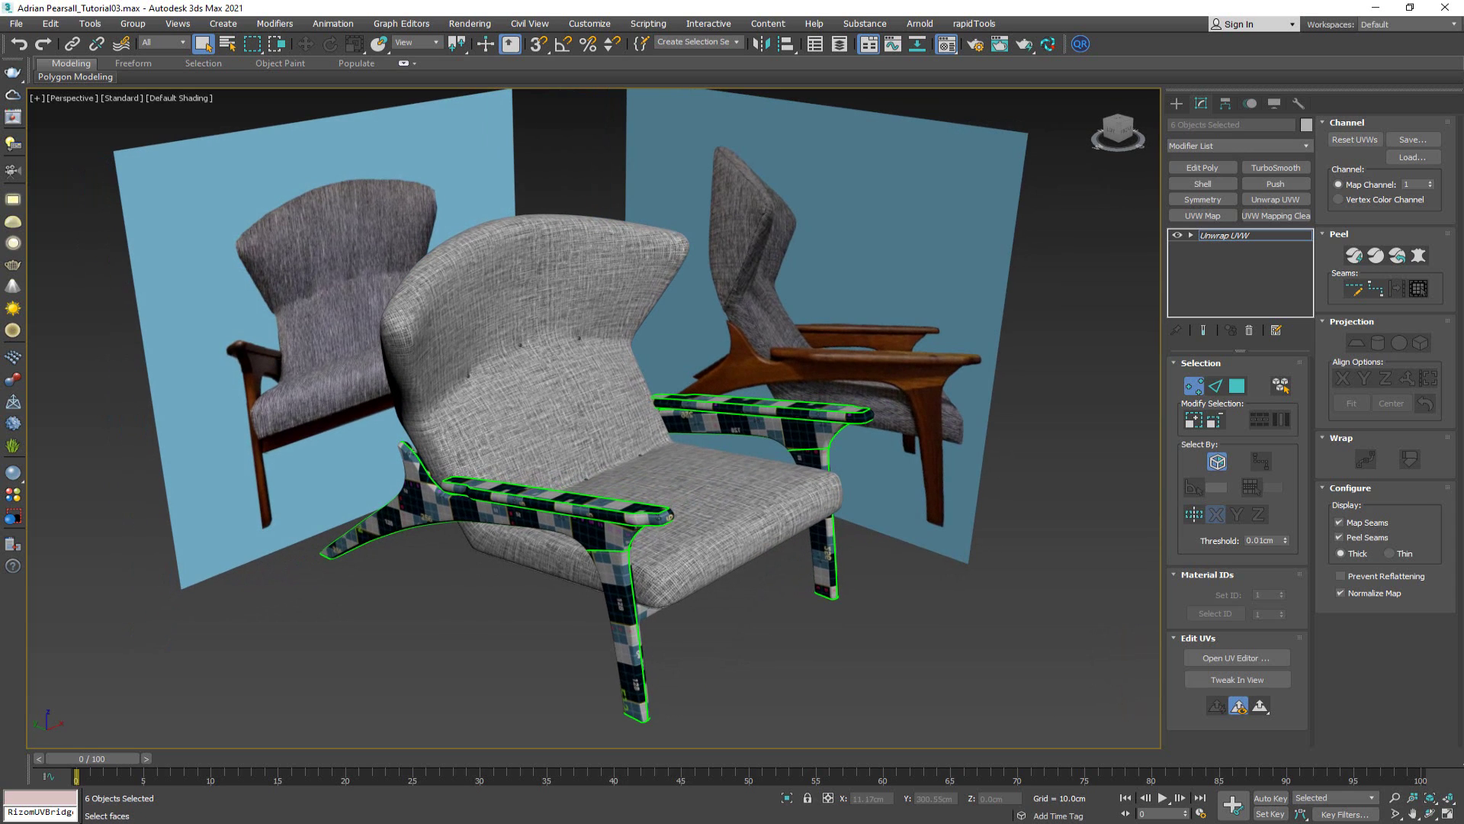
scroll(630, 572, up, 5)
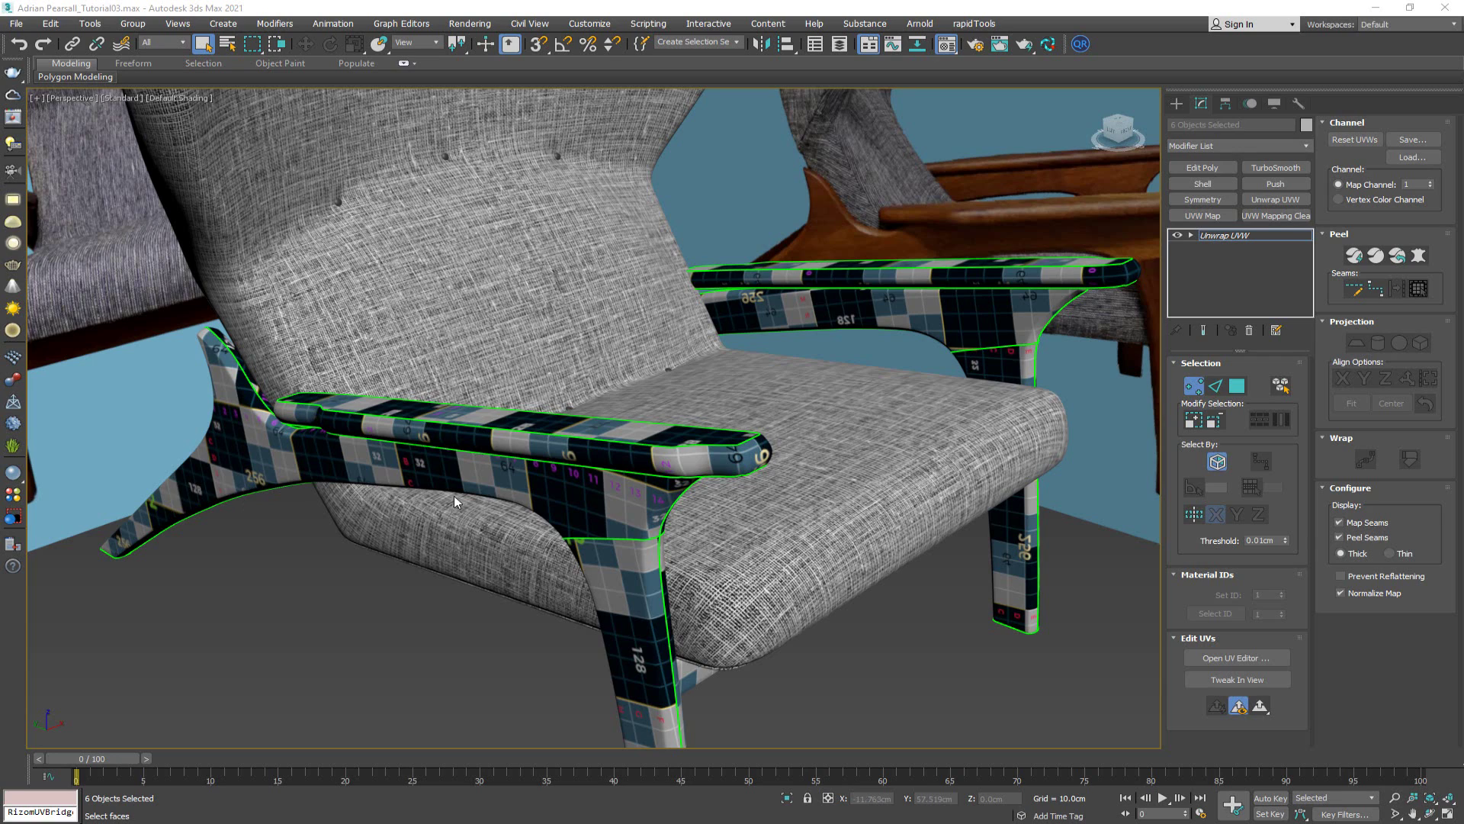
alt+middle_drag(606, 489, 923, 336)
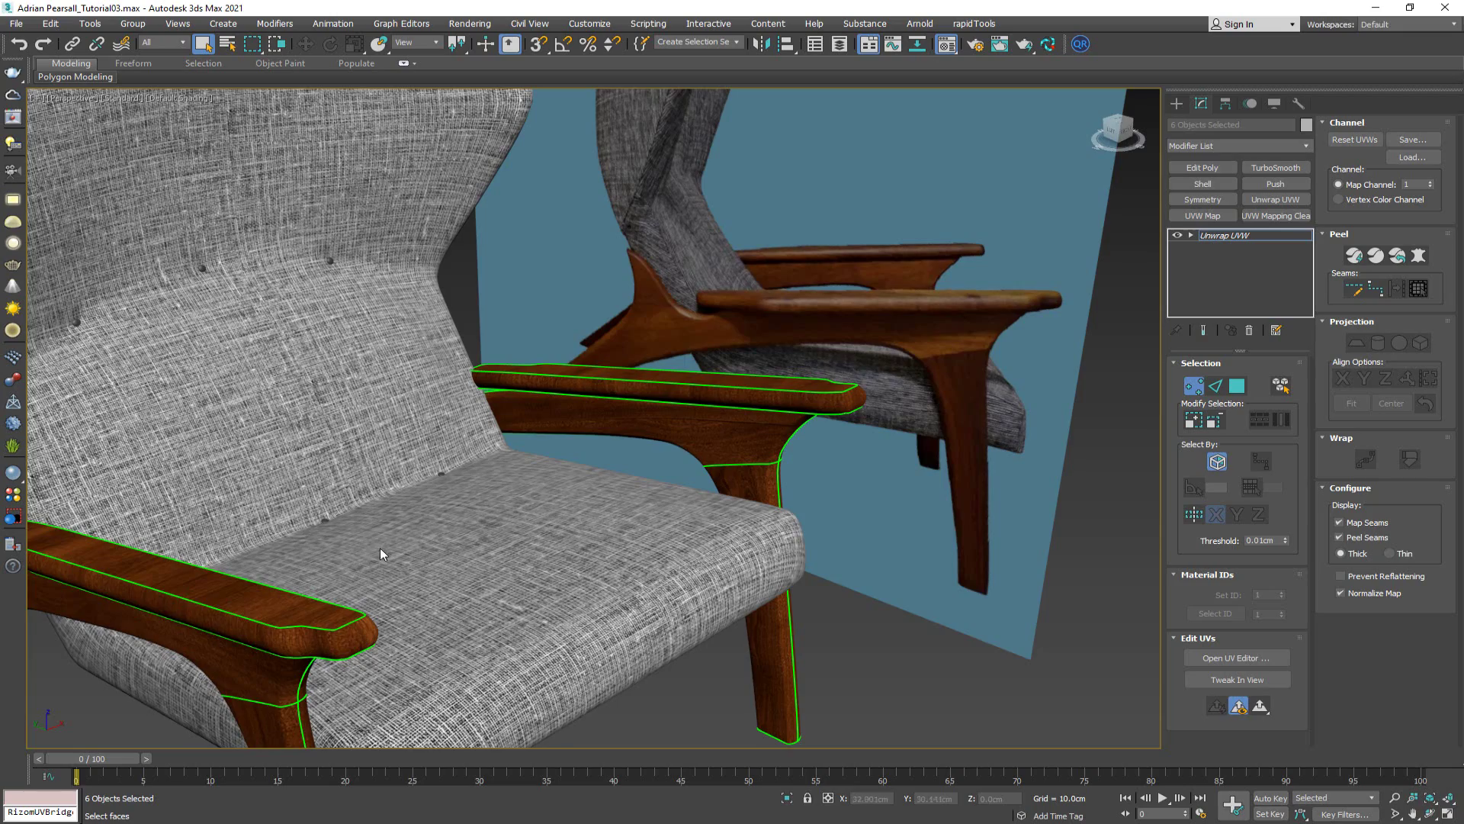
alt+middle_drag(382, 556, 998, 398)
key(F4)
key(F4)
alt+middle_drag(669, 420, 515, 418)
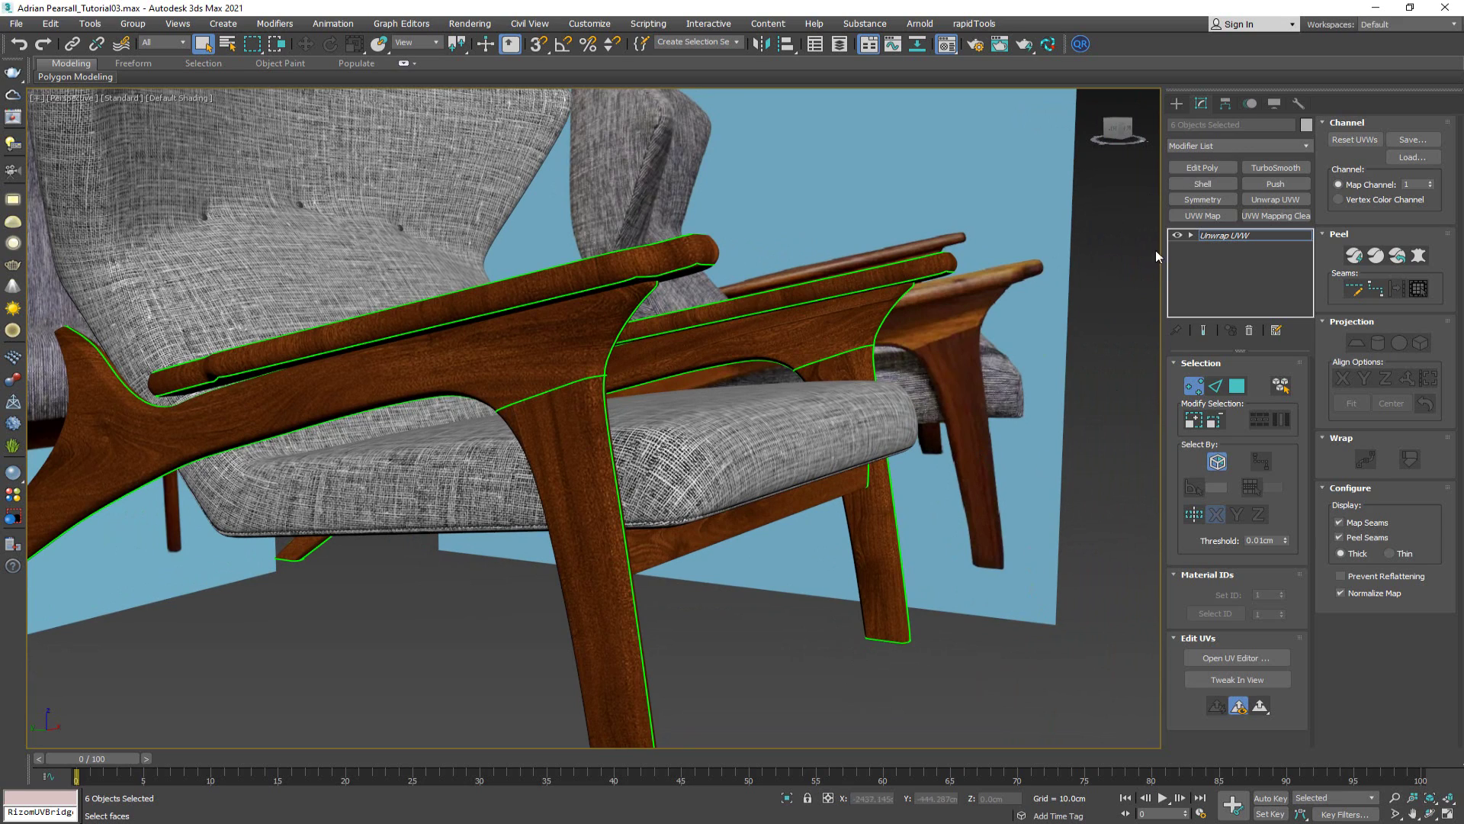
Check the frame in wireframe, add Edit Poly to its selected parts, return to shaded display, and deselect them
key(F3)
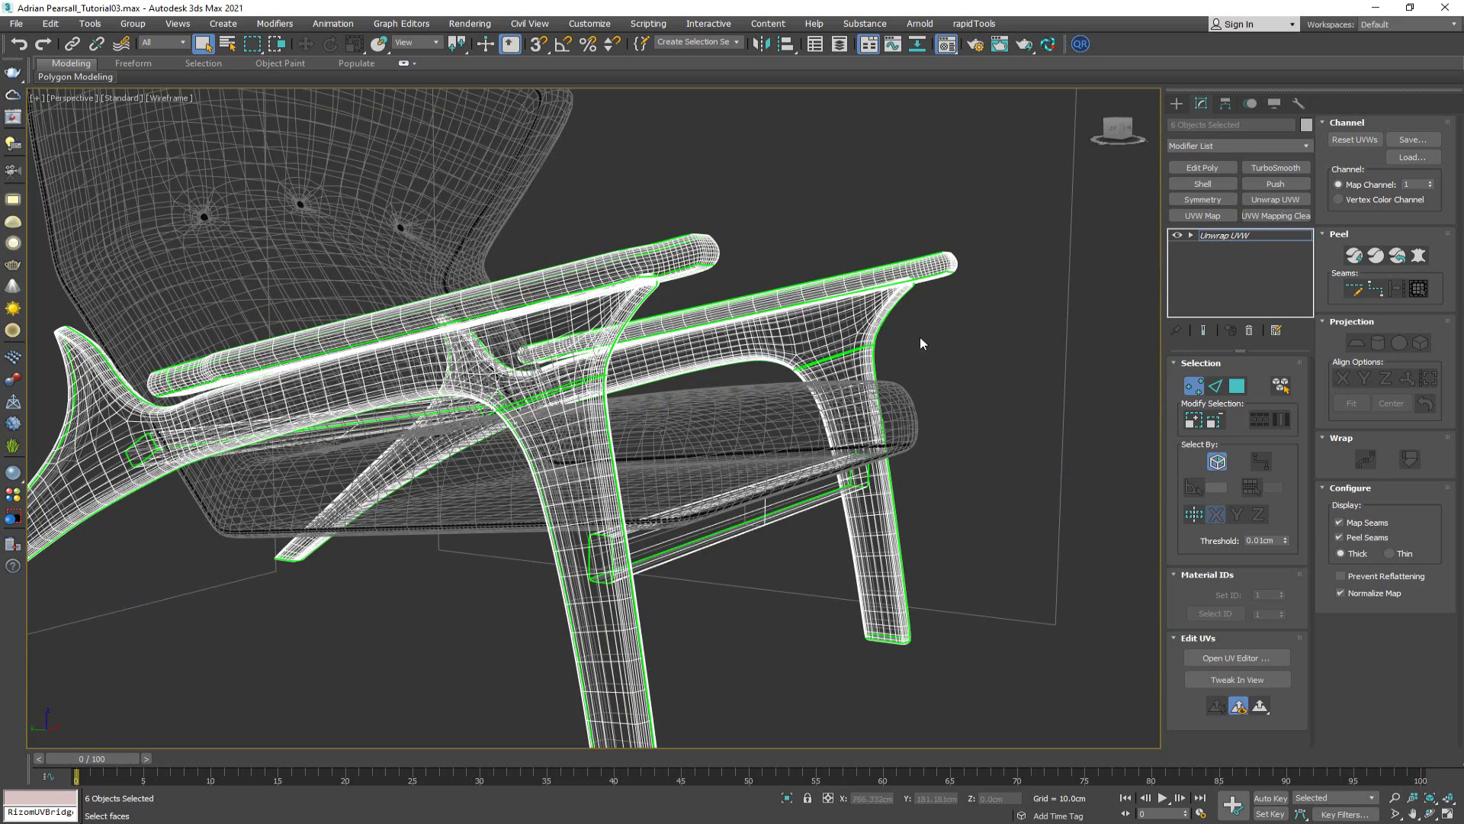
click(1202, 167)
key(F3)
key(F4)
key(F4)
click(1078, 548)
Examine the wood grain direction on the armrests, legs and crossbars from the side, front and back
alt+middle_drag(574, 342, 617, 336)
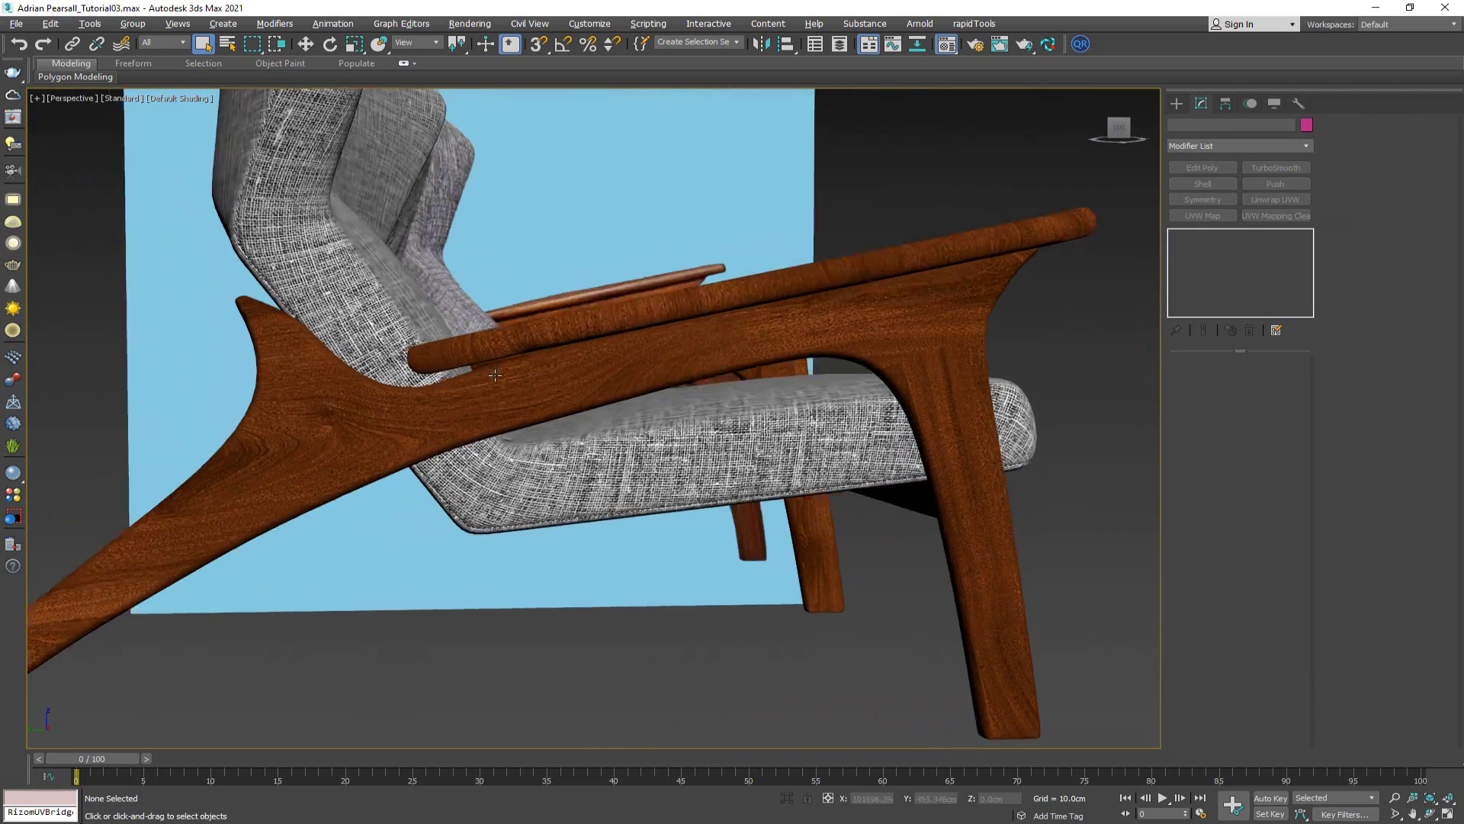
alt+middle_drag(495, 375, 399, 435)
alt+middle_drag(584, 404, 339, 255)
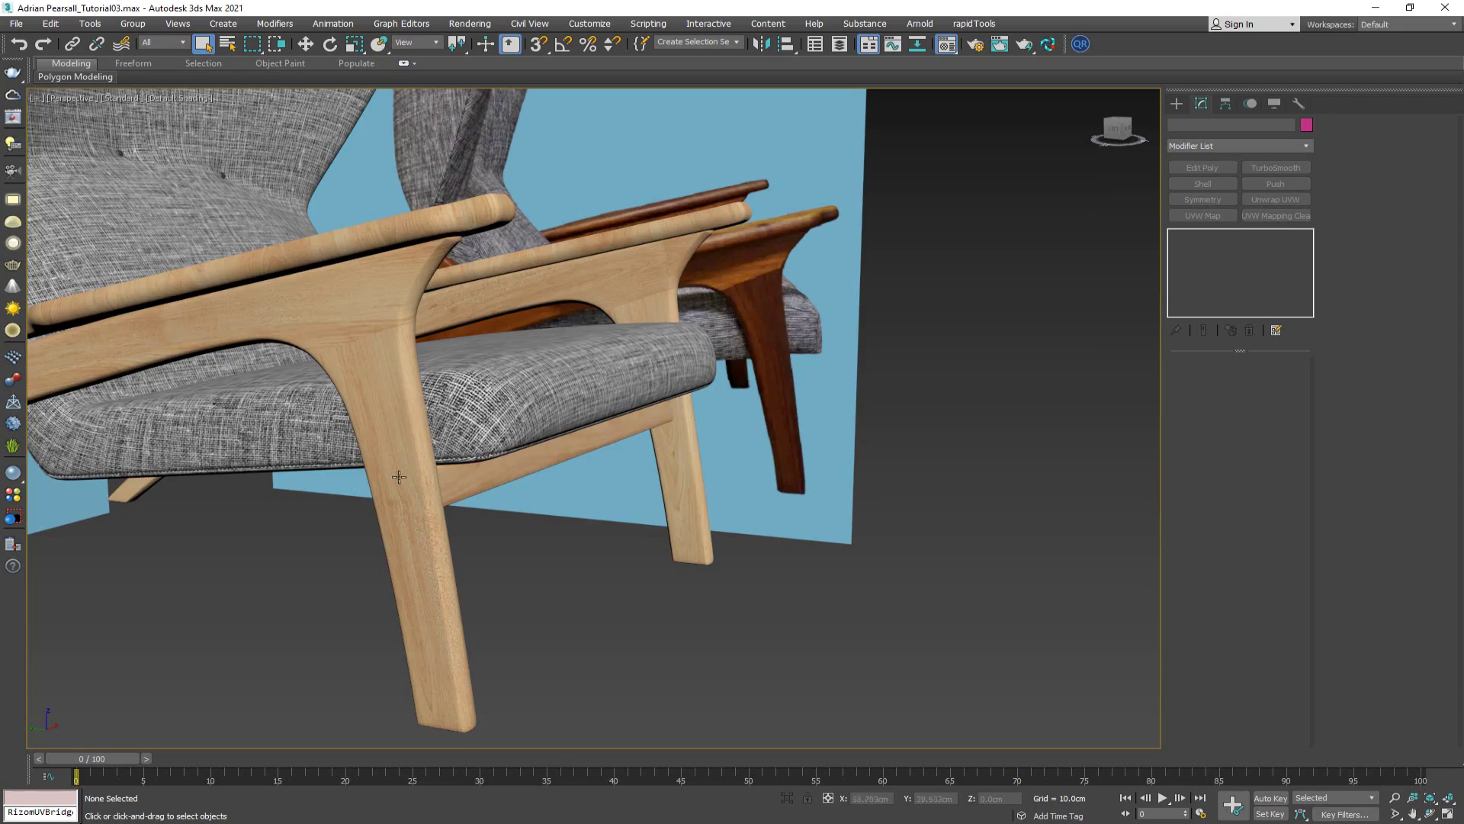
alt+middle_drag(399, 477, 577, 351)
scroll(621, 378, up, 3)
scroll(539, 424, up, 3)
middle_drag(691, 350, 426, 346)
scroll(427, 348, down, 4)
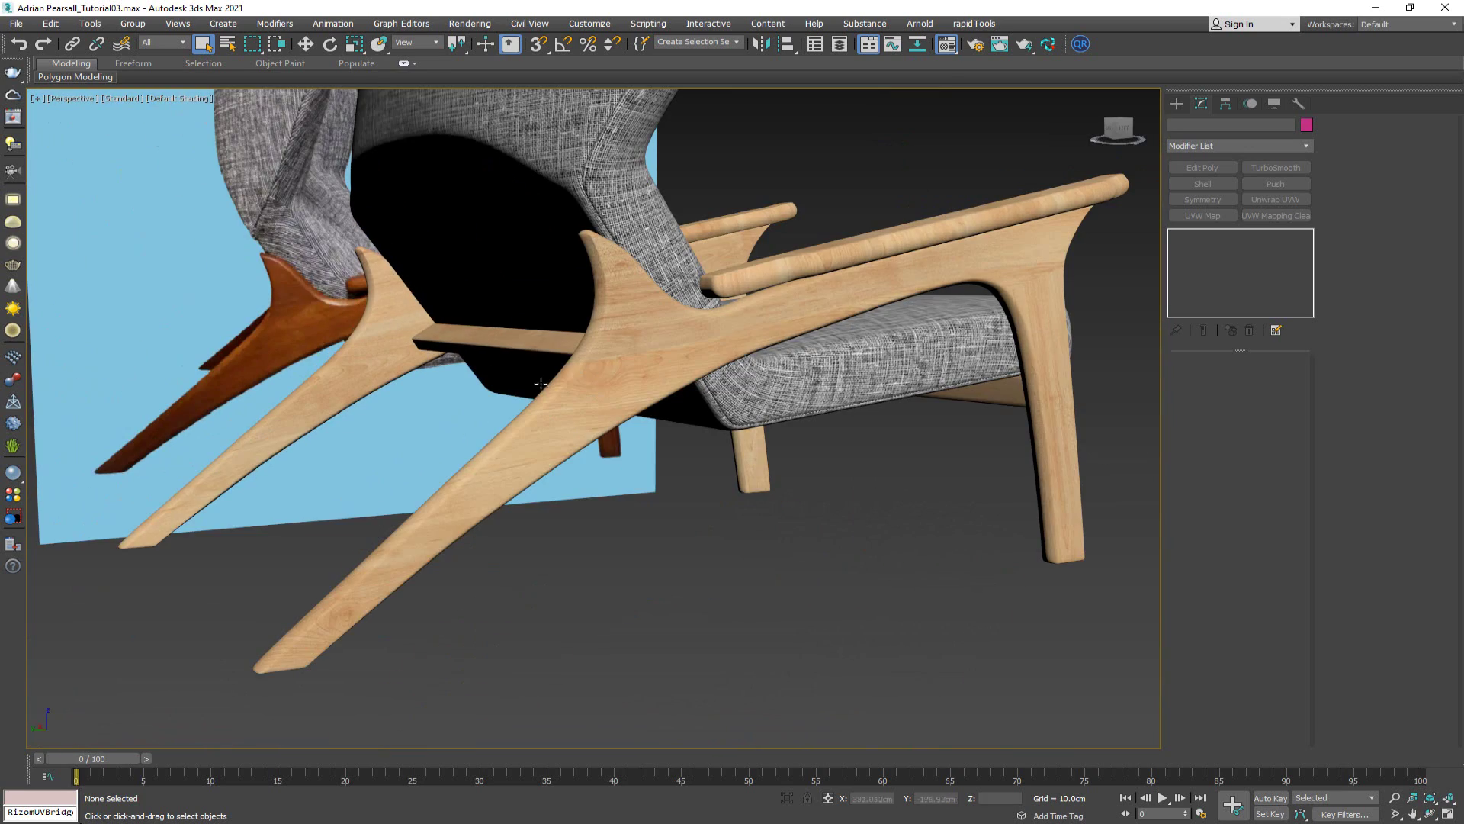
Inspect the wood grain where the side frame meets the front leg and along the front crossbar
alt+middle_drag(818, 316, 751, 327)
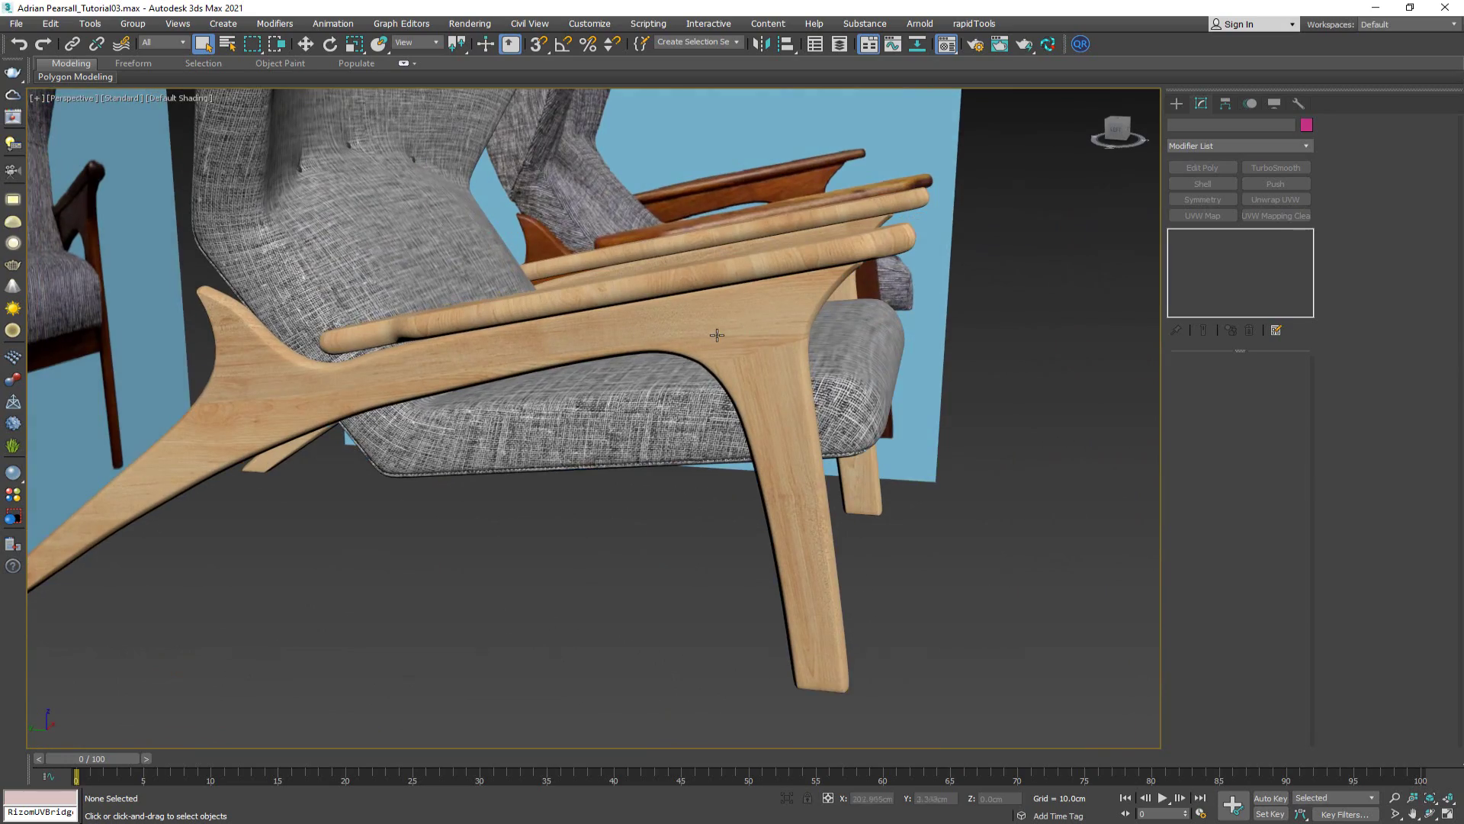
scroll(717, 335, up, 3)
scroll(693, 353, up, 3)
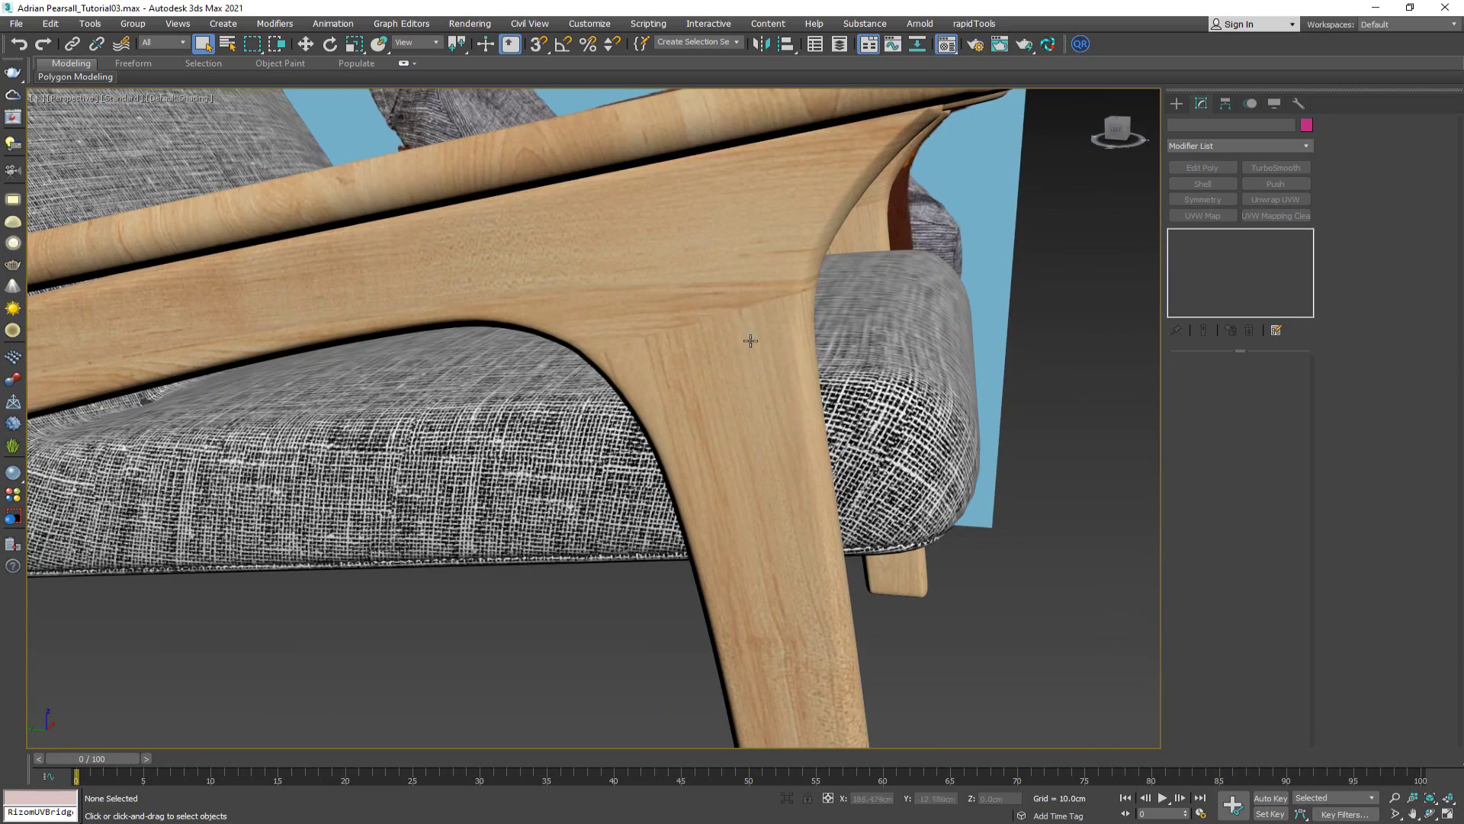
scroll(749, 343, down, 5)
alt+middle_drag(729, 272, 382, 327)
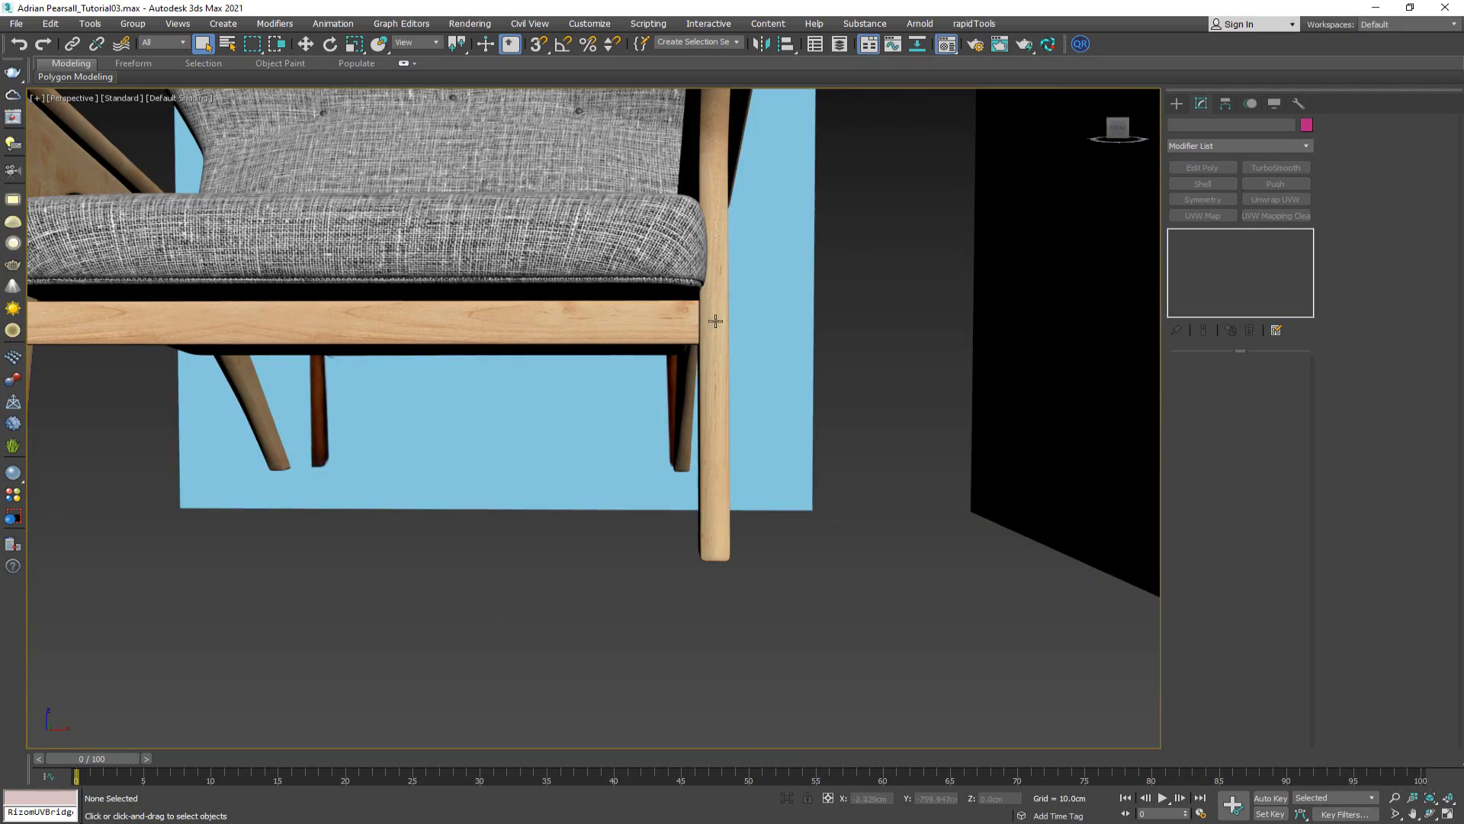
alt+middle_drag(715, 322, 482, 390)
Try a W angle of 90 on the maple wood map in the Material Editor and check the grain on the frame
key(m)
drag(157, 175, 169, 169)
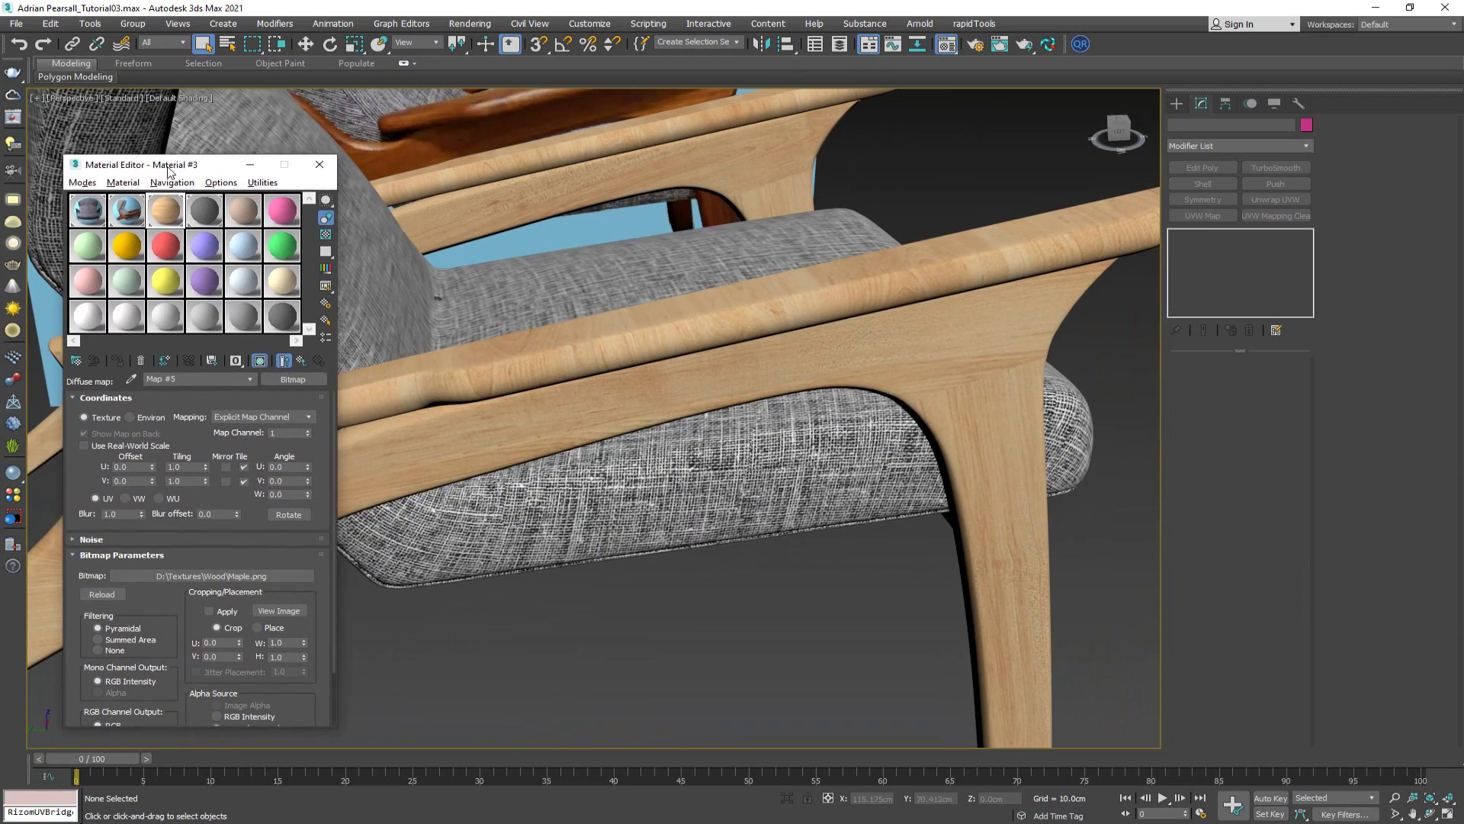
scroll(668, 416, down, 3)
middle_drag(538, 420, 623, 412)
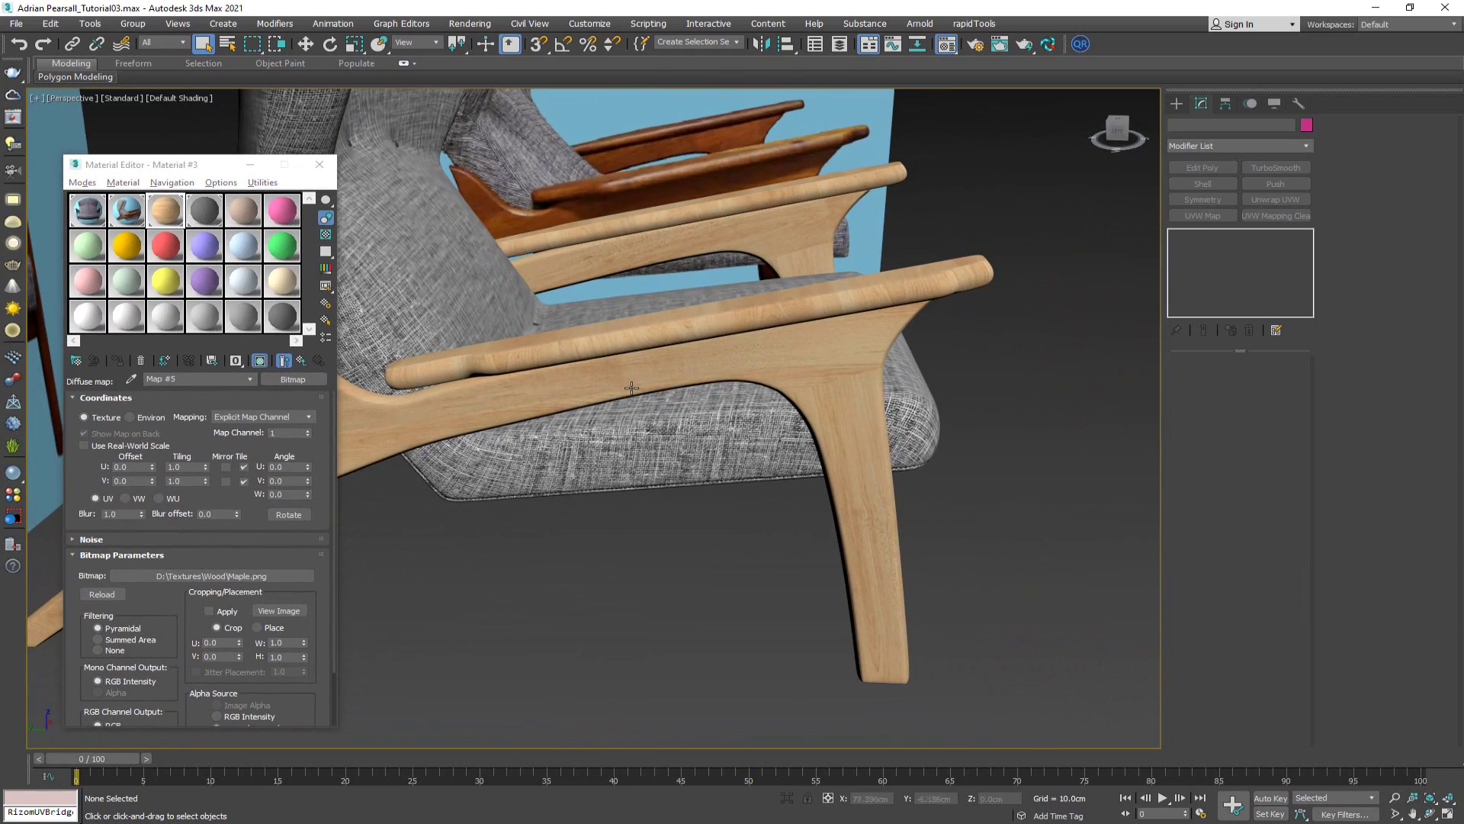
click(298, 494)
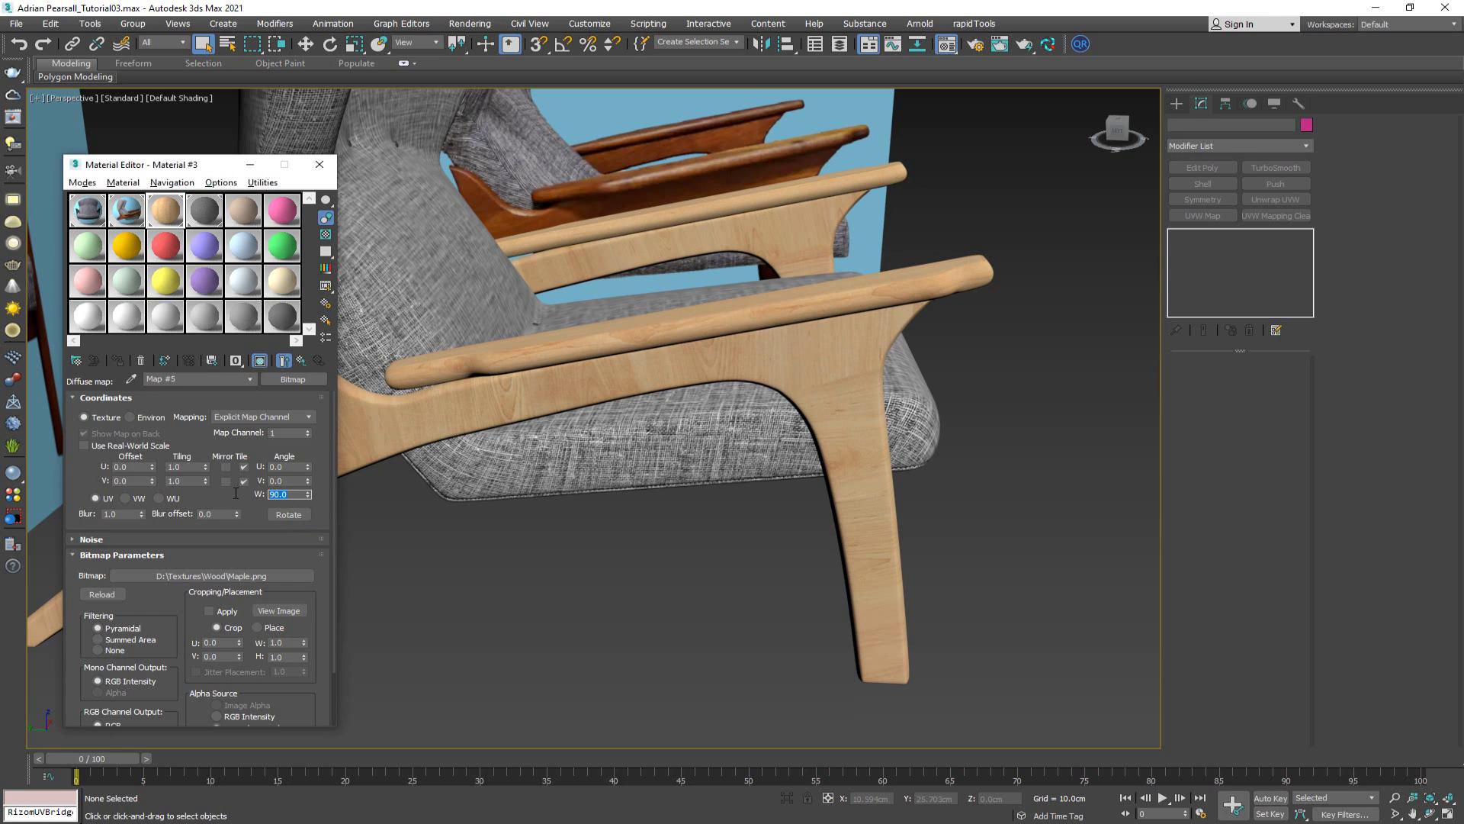
scroll(576, 414, up, 3)
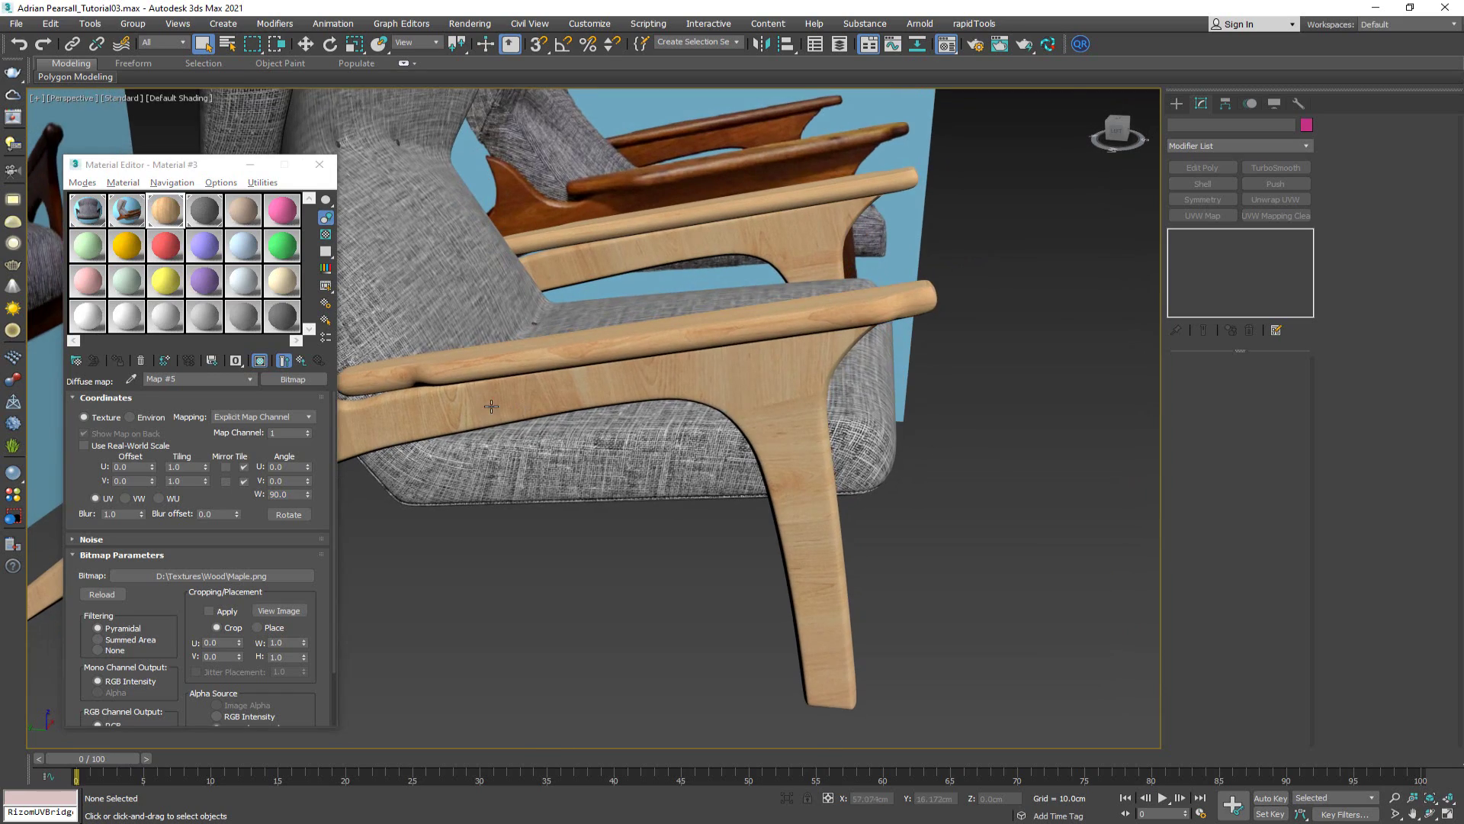
scroll(480, 410, up, 3)
scroll(696, 405, down, 4)
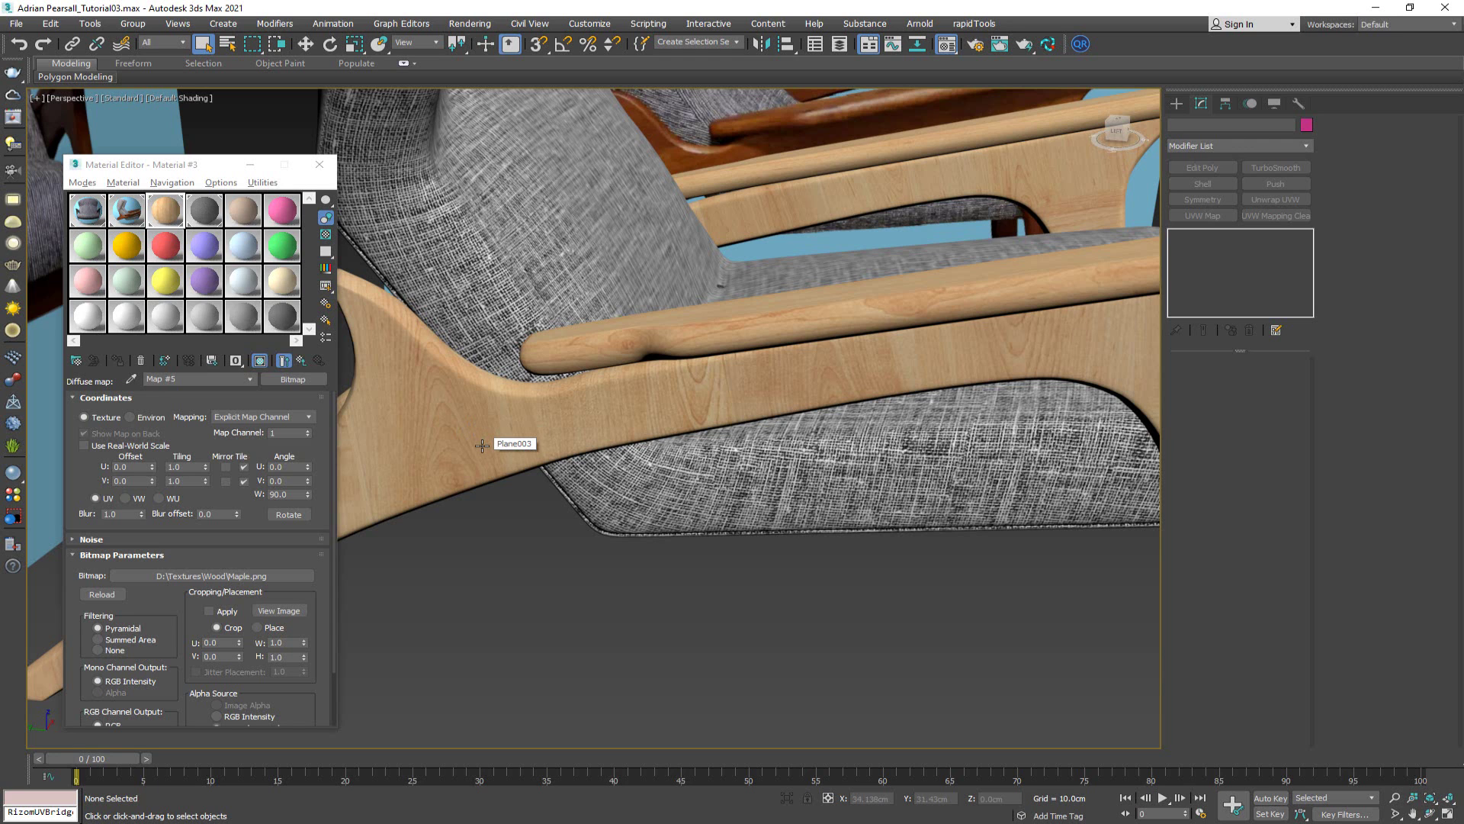
scroll(488, 427, up, 2)
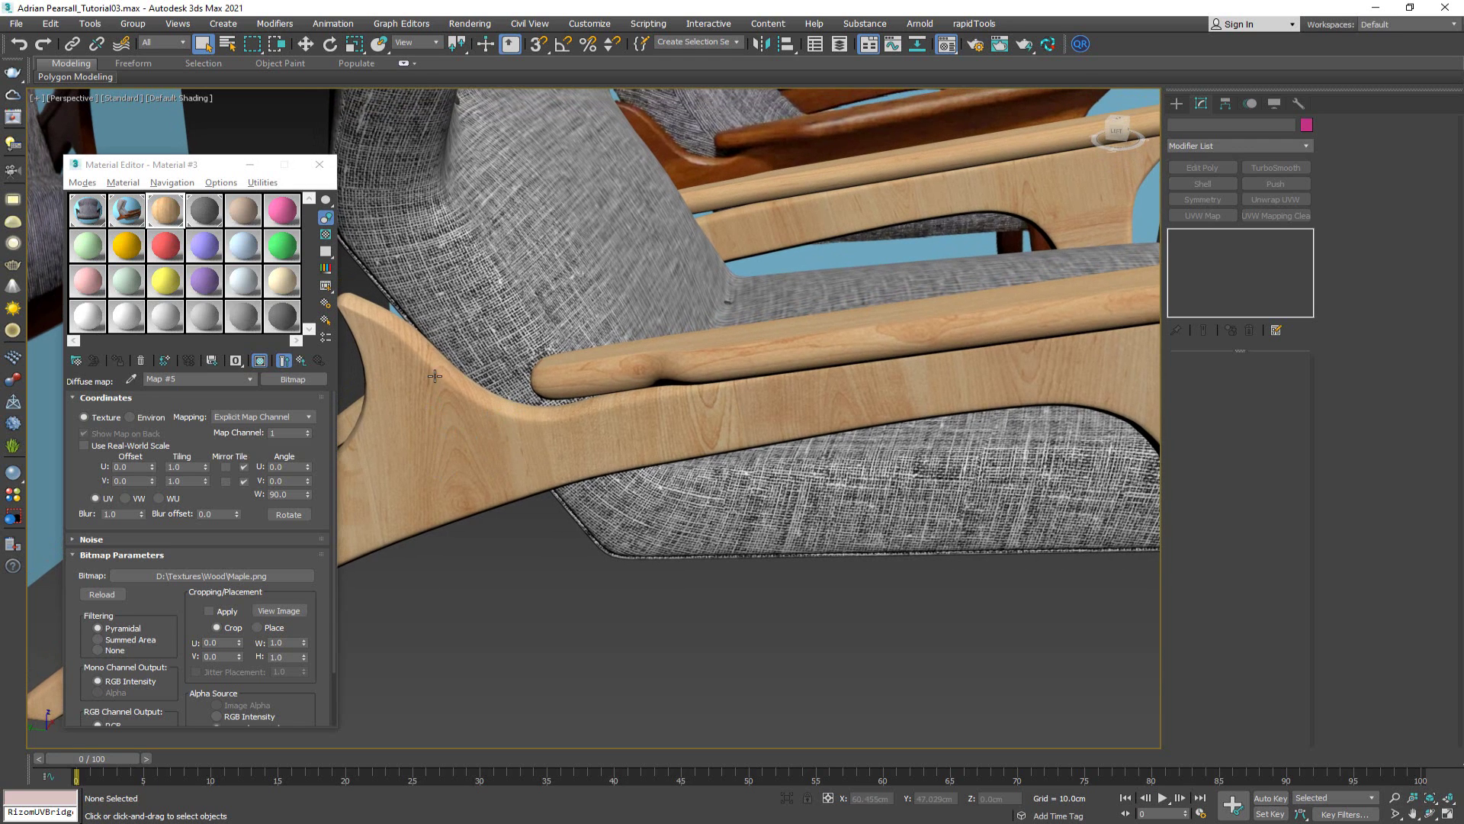
scroll(506, 453, down, 5)
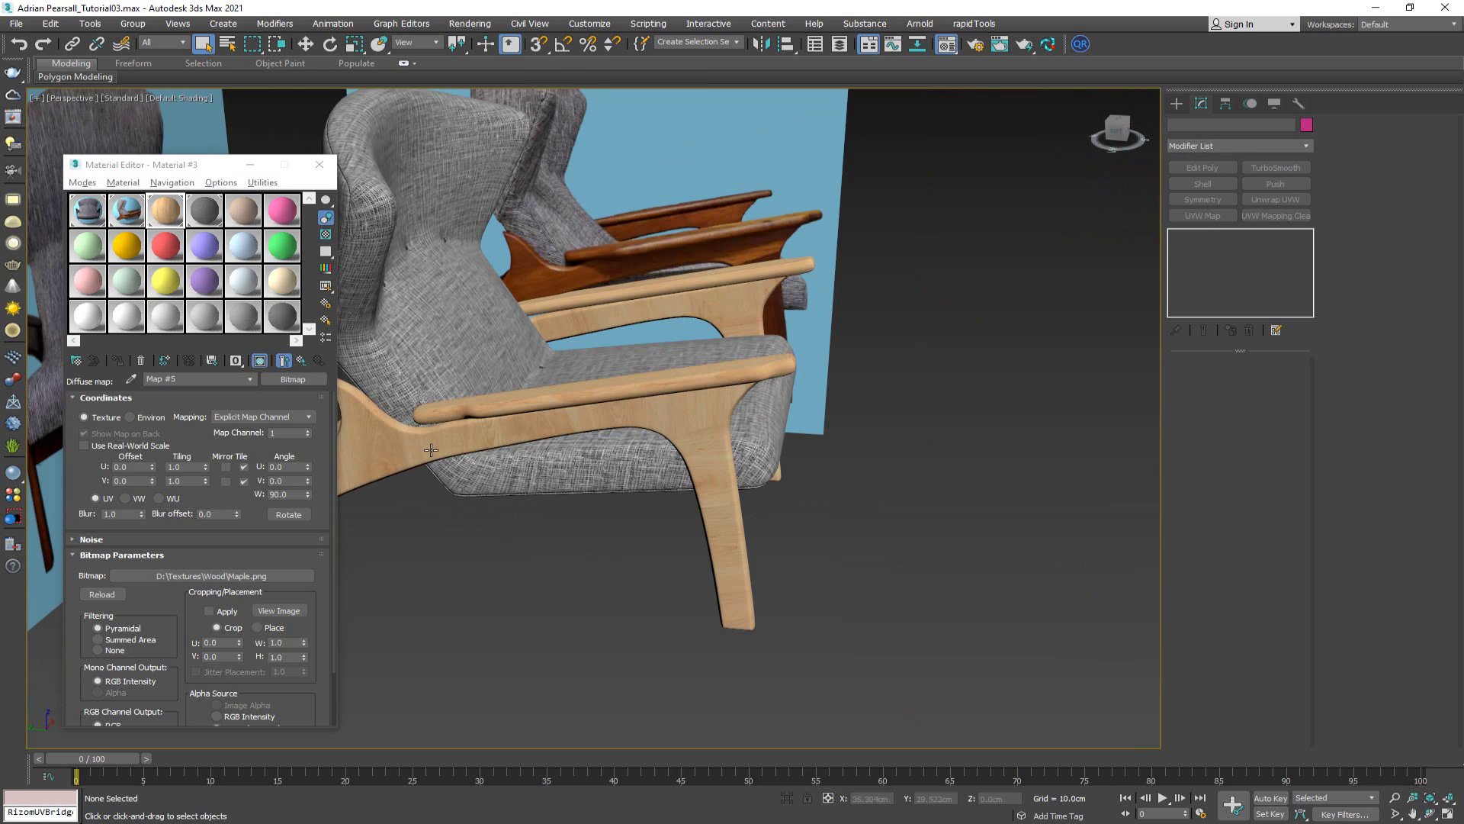
scroll(720, 499, up, 4)
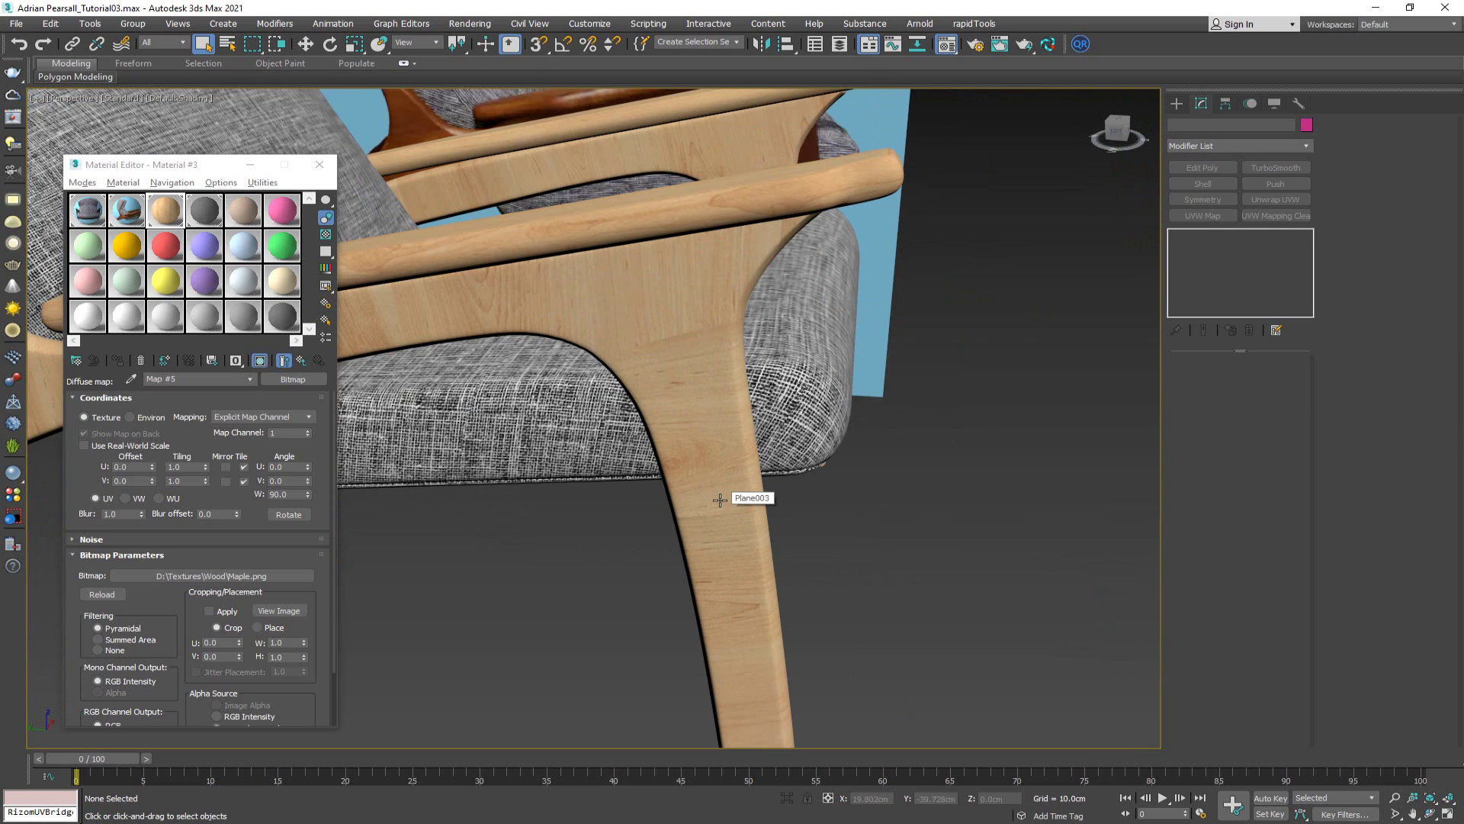
Reset the maple wood map's W angle to 0 and check the grain on top of the armrest
double_click(290, 494)
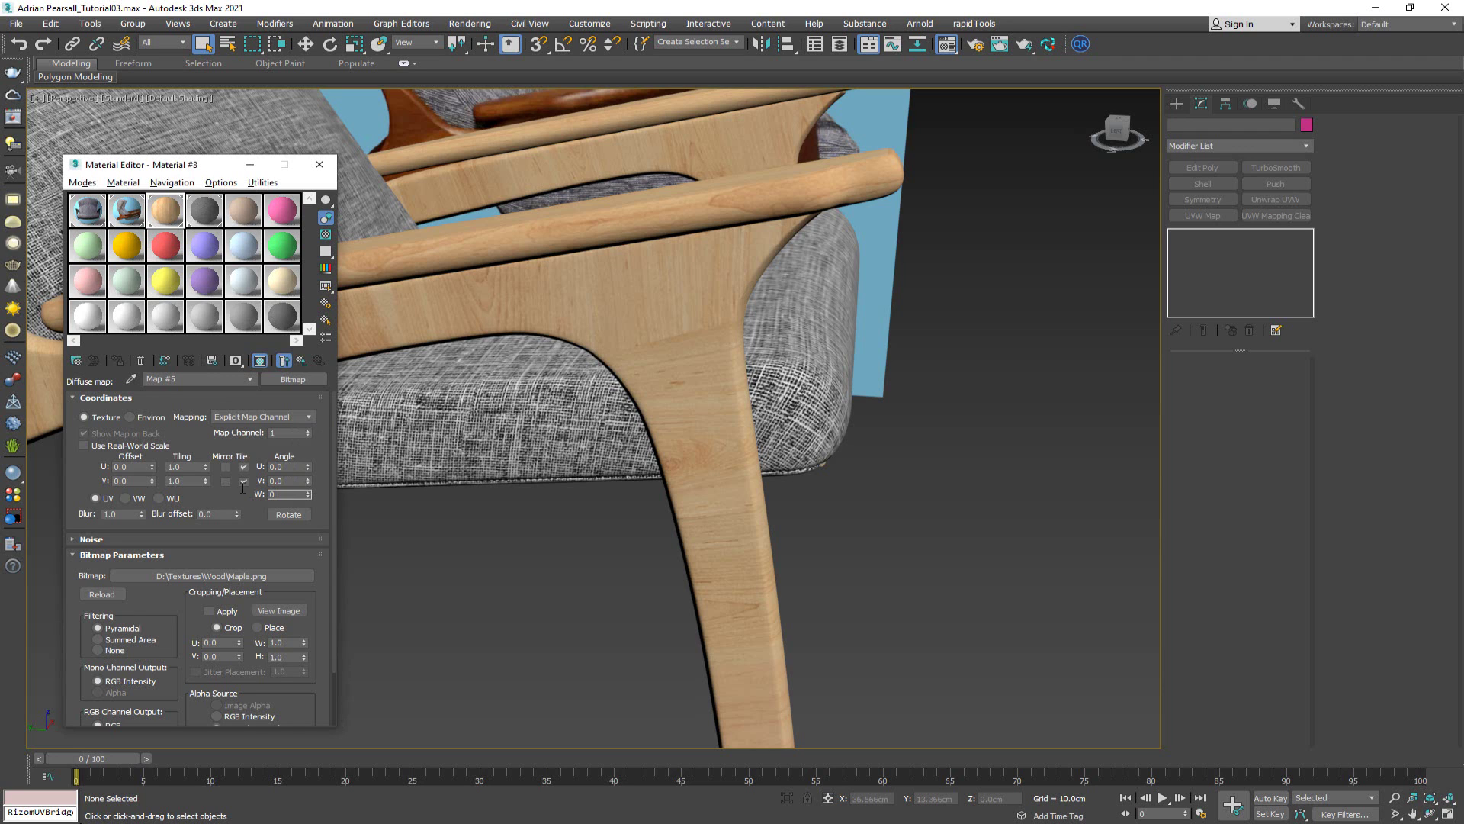
key(Return)
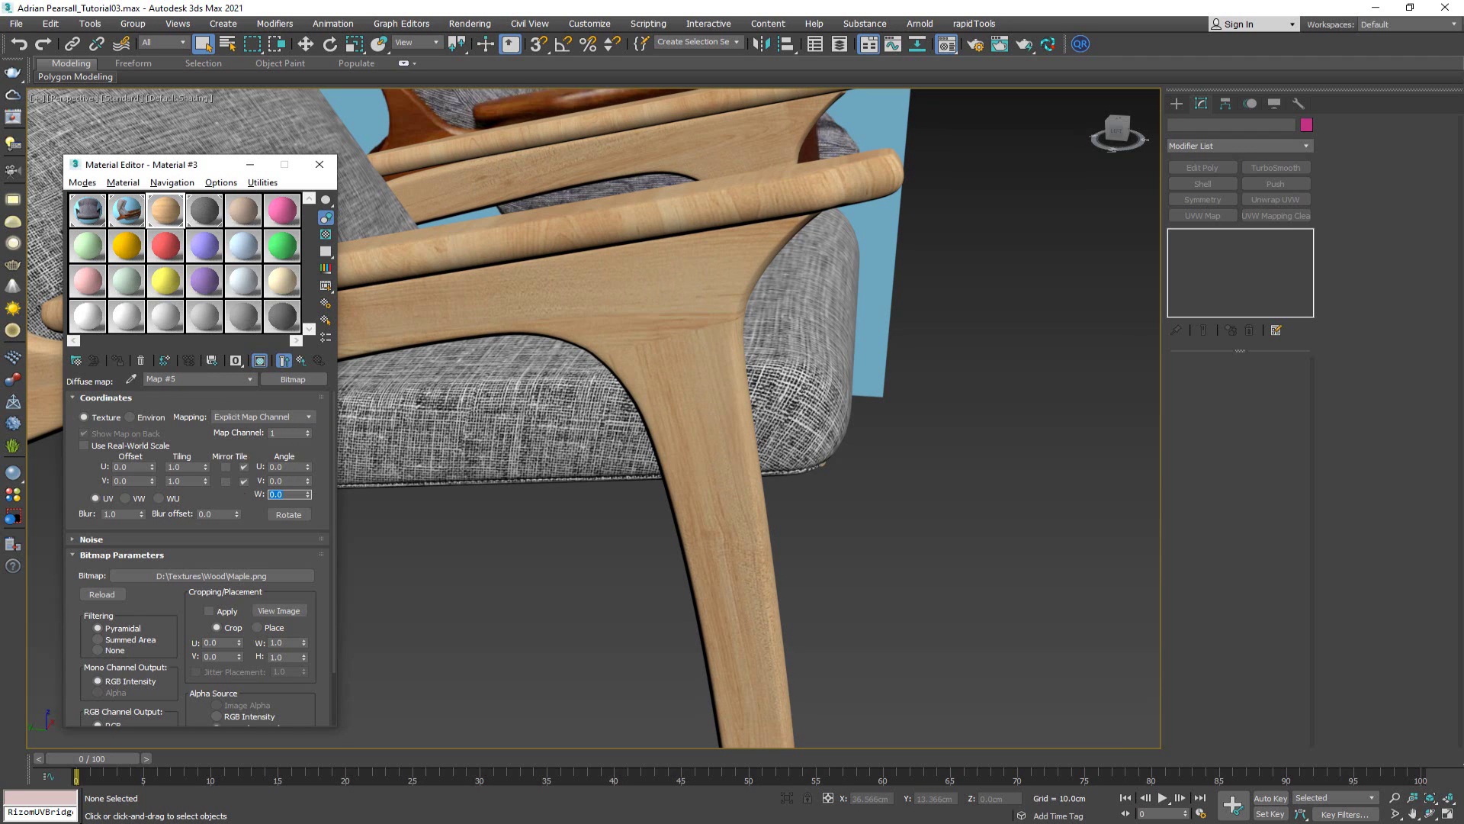
middle_drag(522, 125, 607, 306)
scroll(621, 533, up, 5)
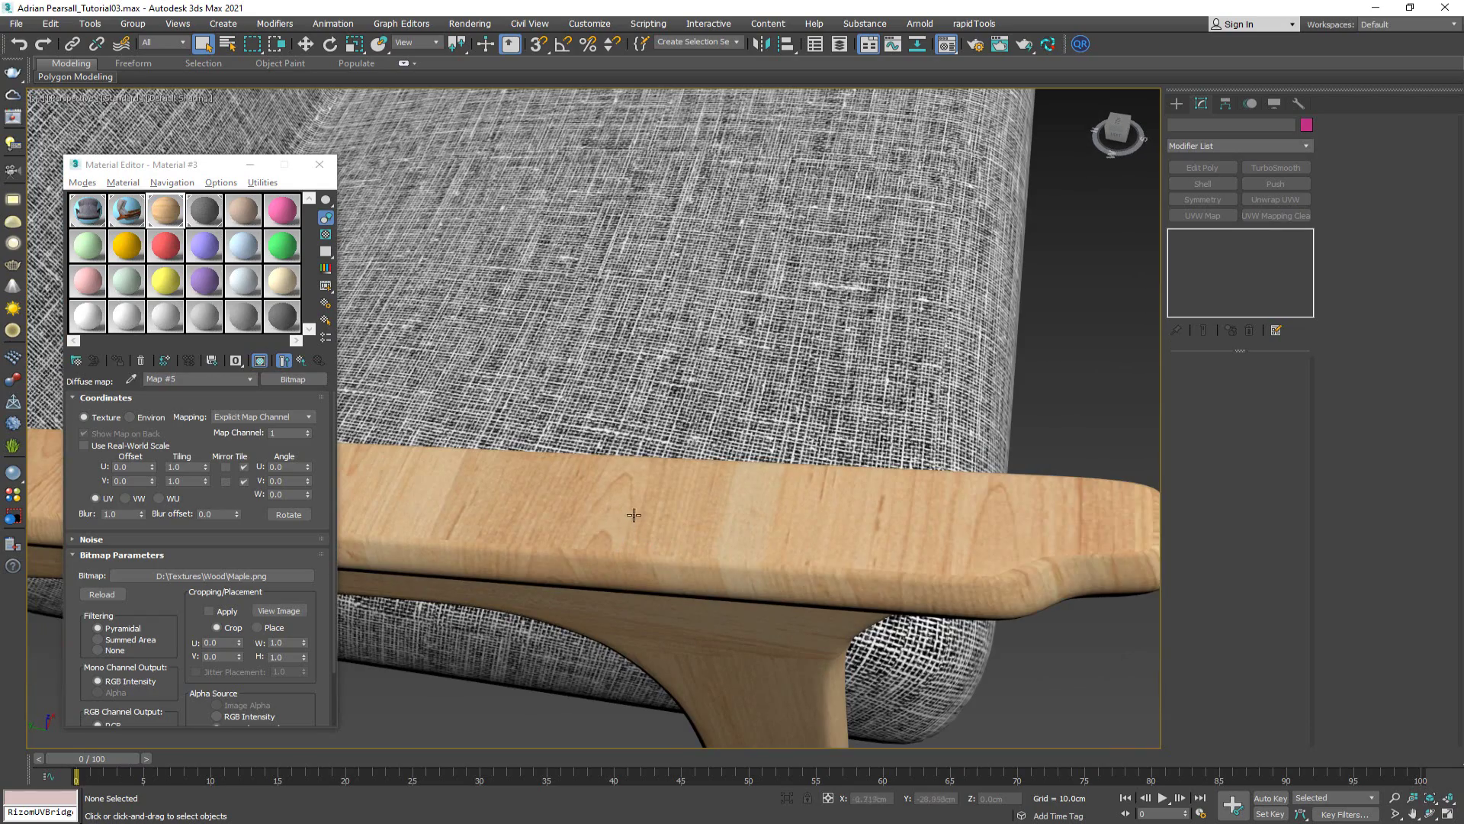
scroll(607, 520, down, 5)
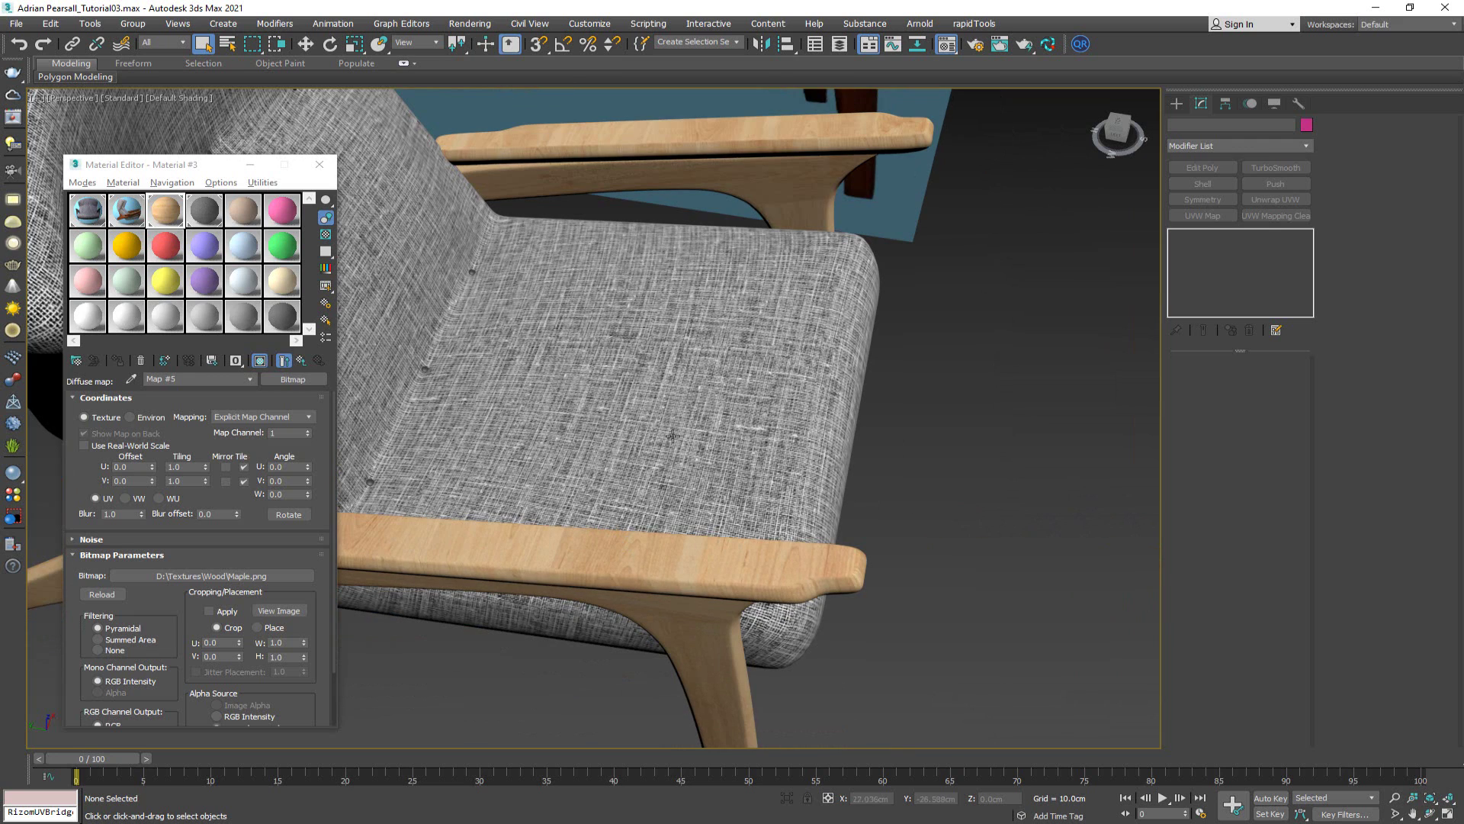
Copy the wood material onto the red sample slot and rename the copy Material #3b
click(167, 208)
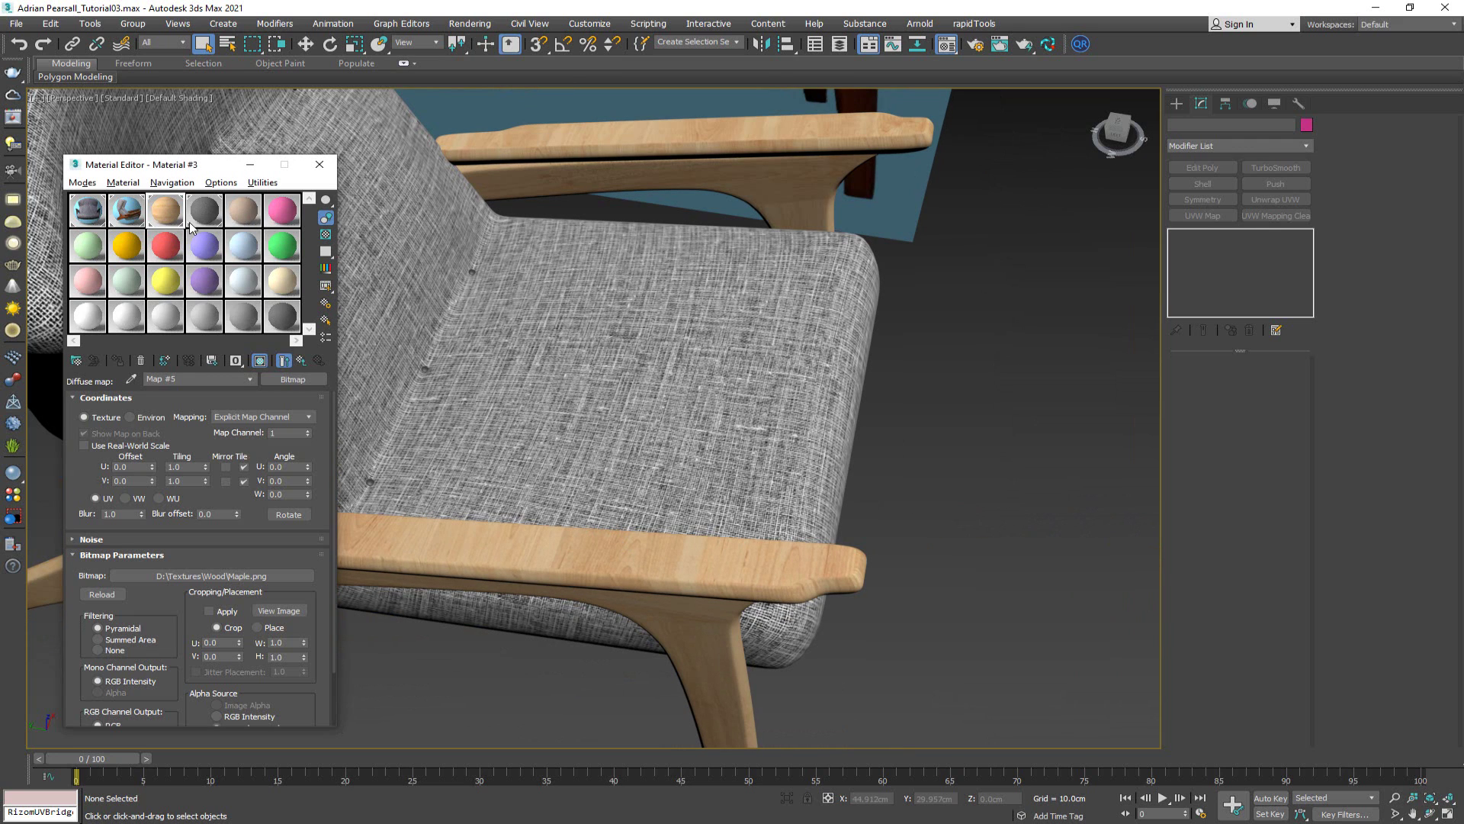
click(301, 360)
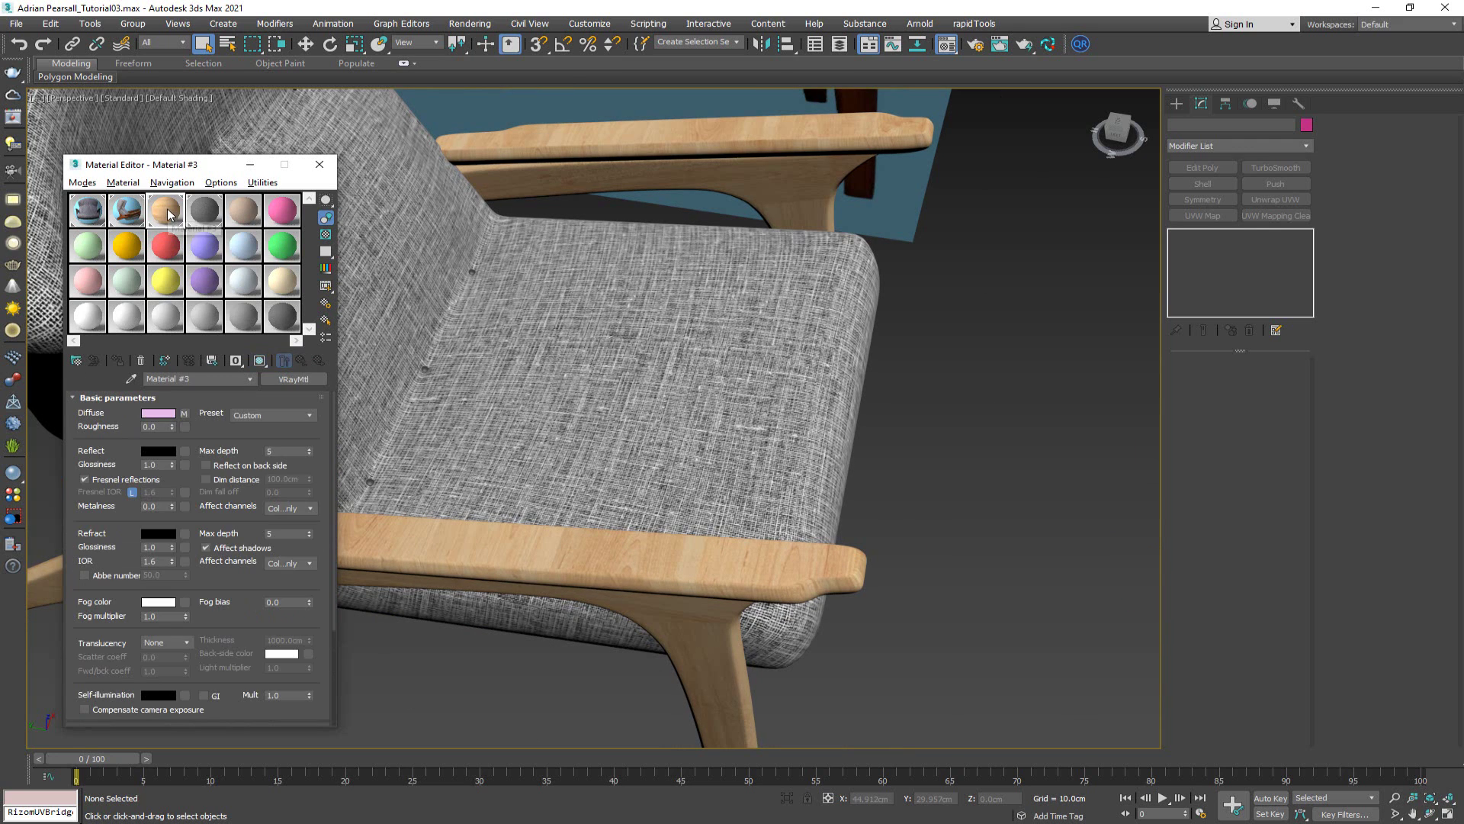
drag(167, 208, 166, 246)
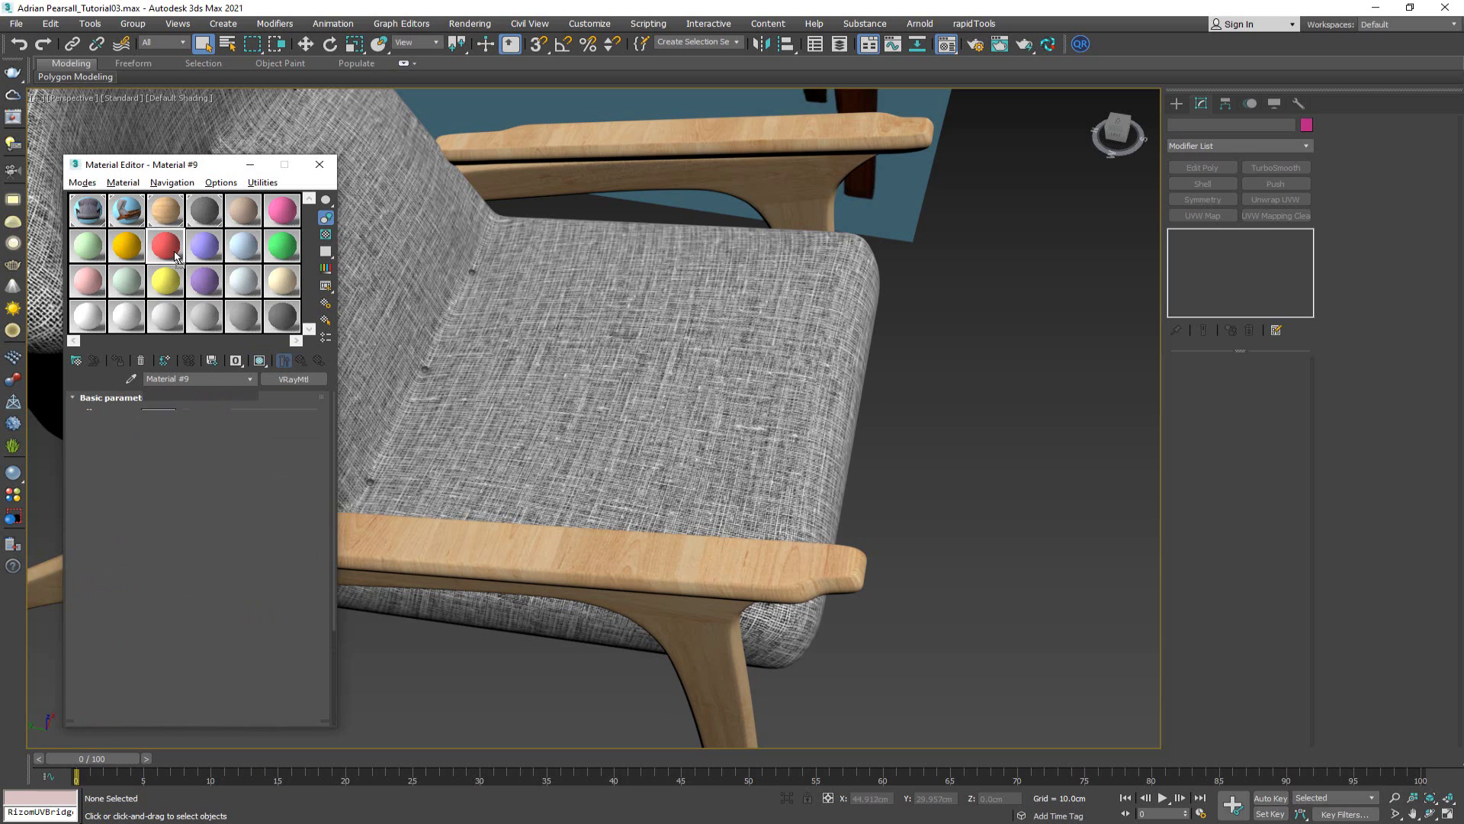
click(205, 379)
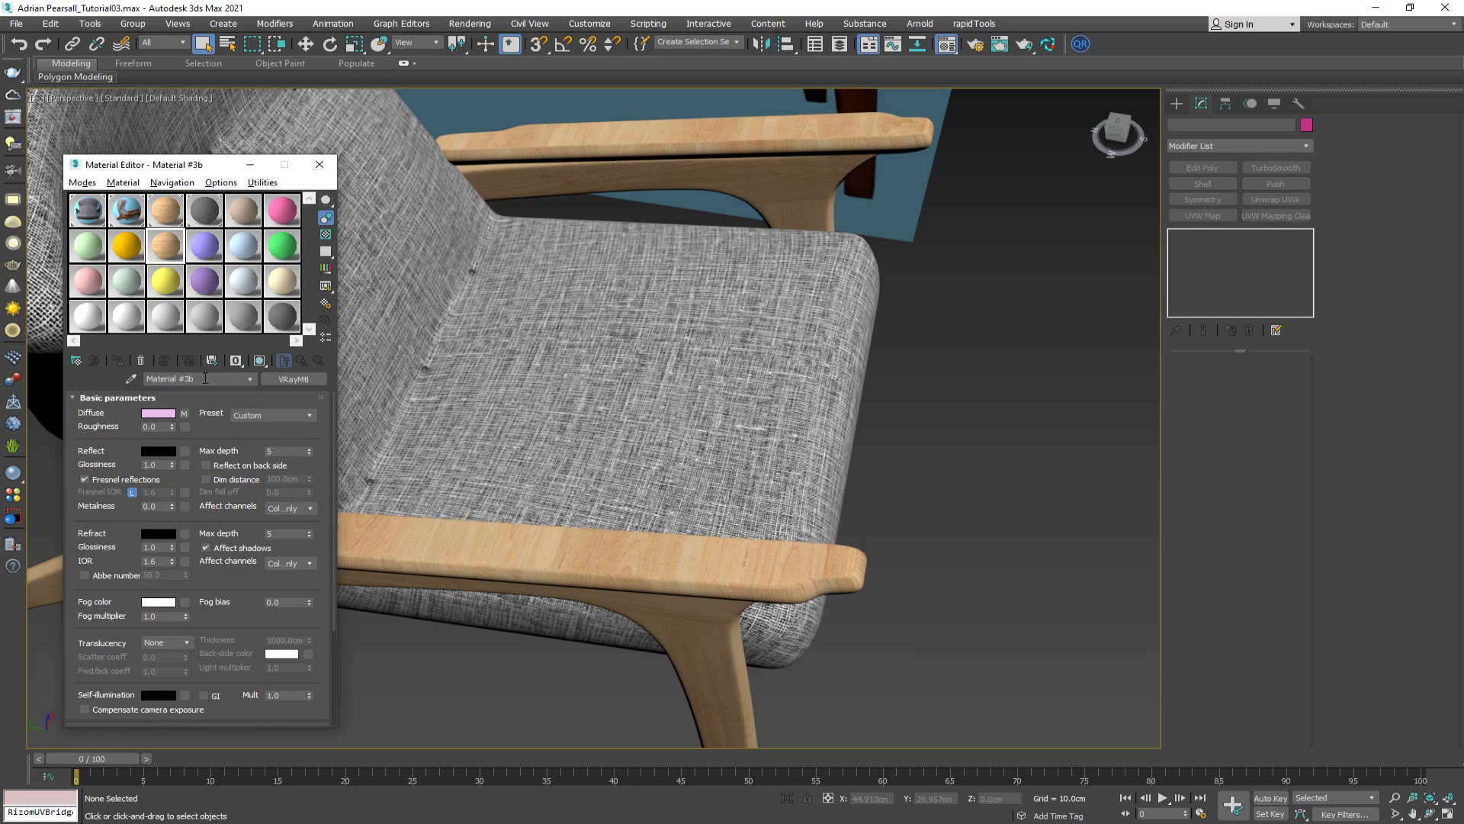
Select both armrests with edged faces displayed and assign Material #3b to them
click(638, 151)
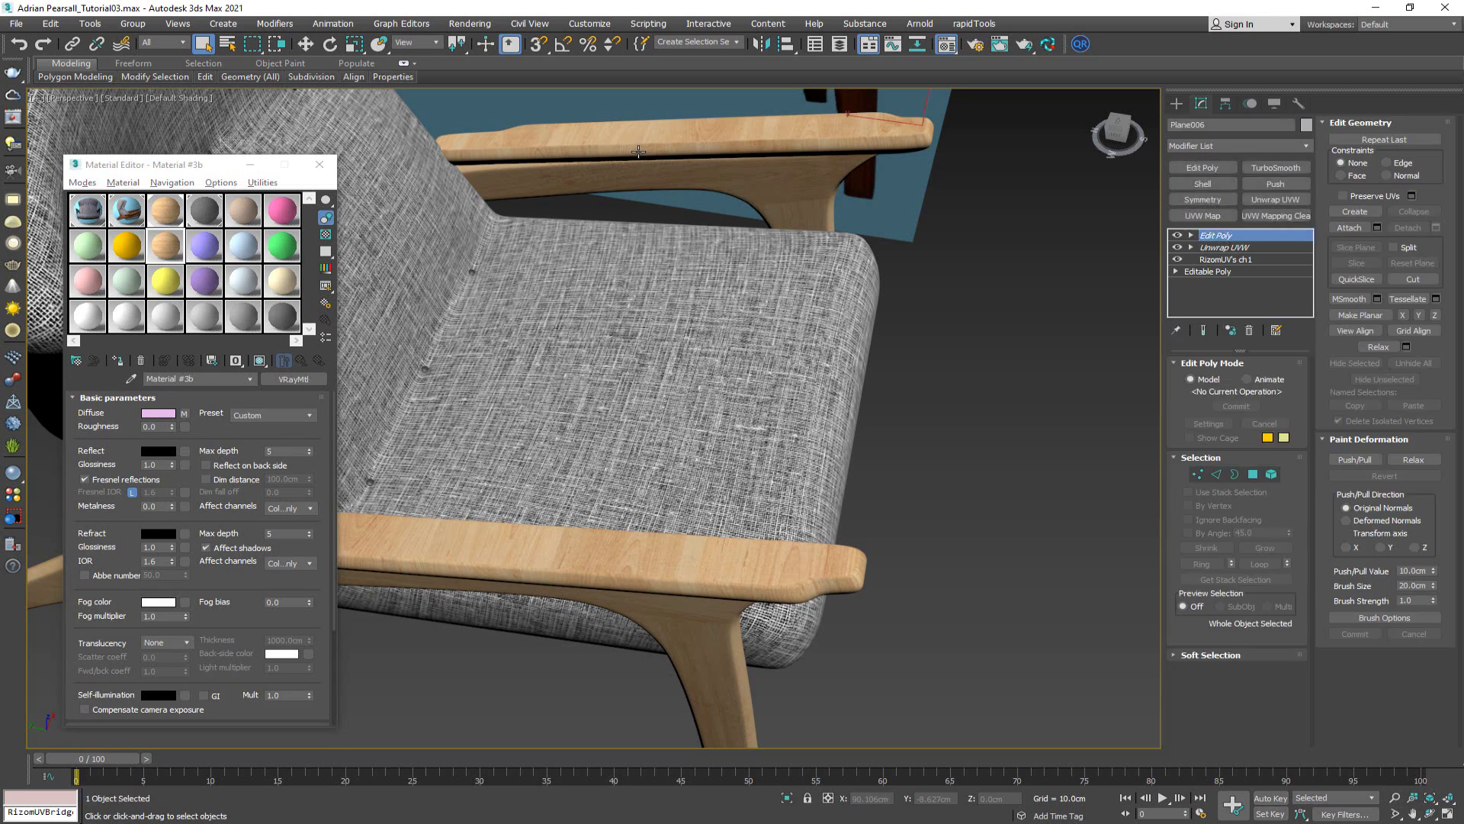
key(F4)
ctrl+click(529, 547)
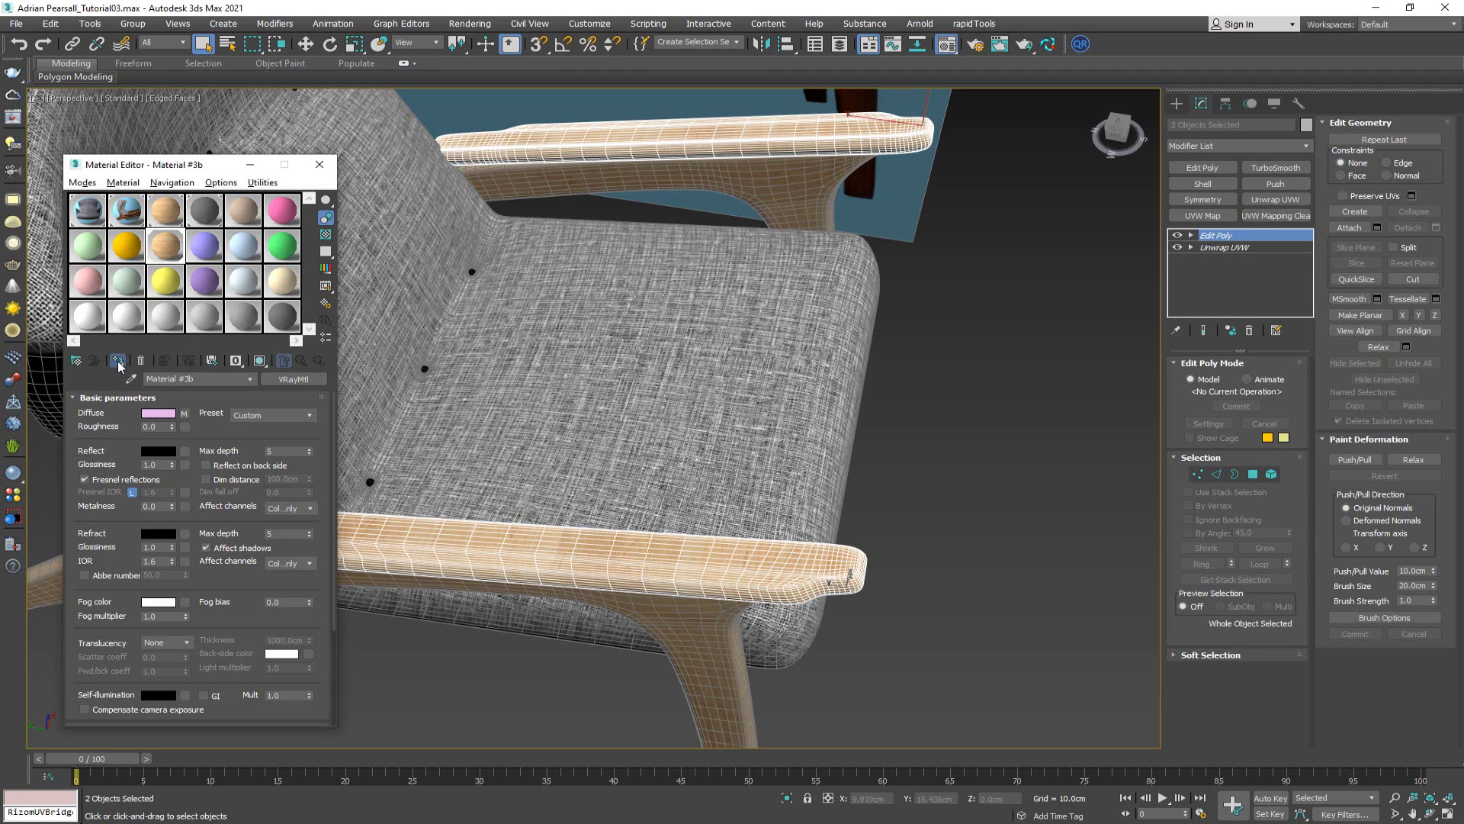
Set the W angle of Material #3b's diffuse map to 90, then deselect the armrests and turn off edged faces
click(184, 413)
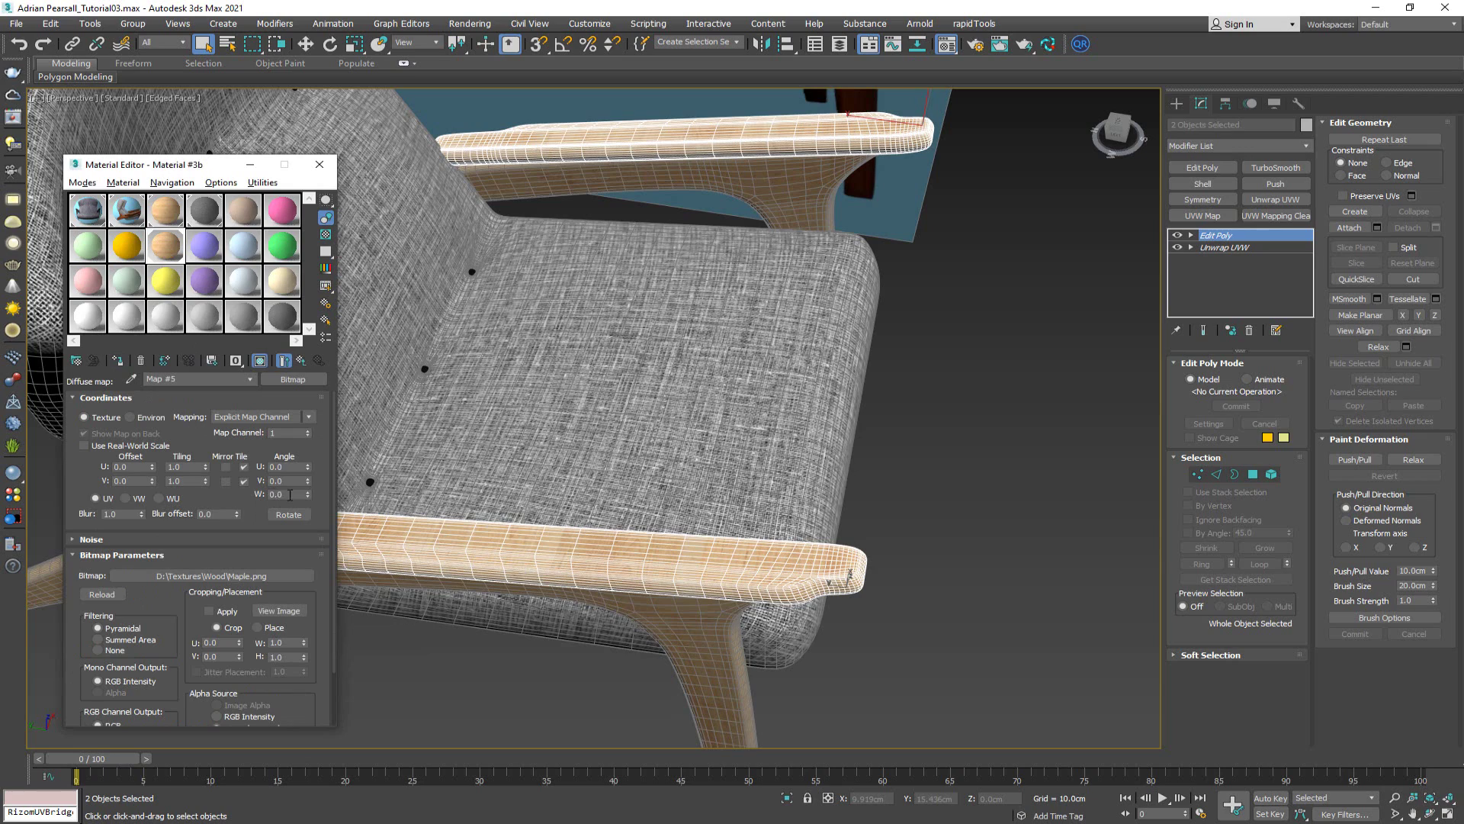
double_click(290, 495)
key(Return)
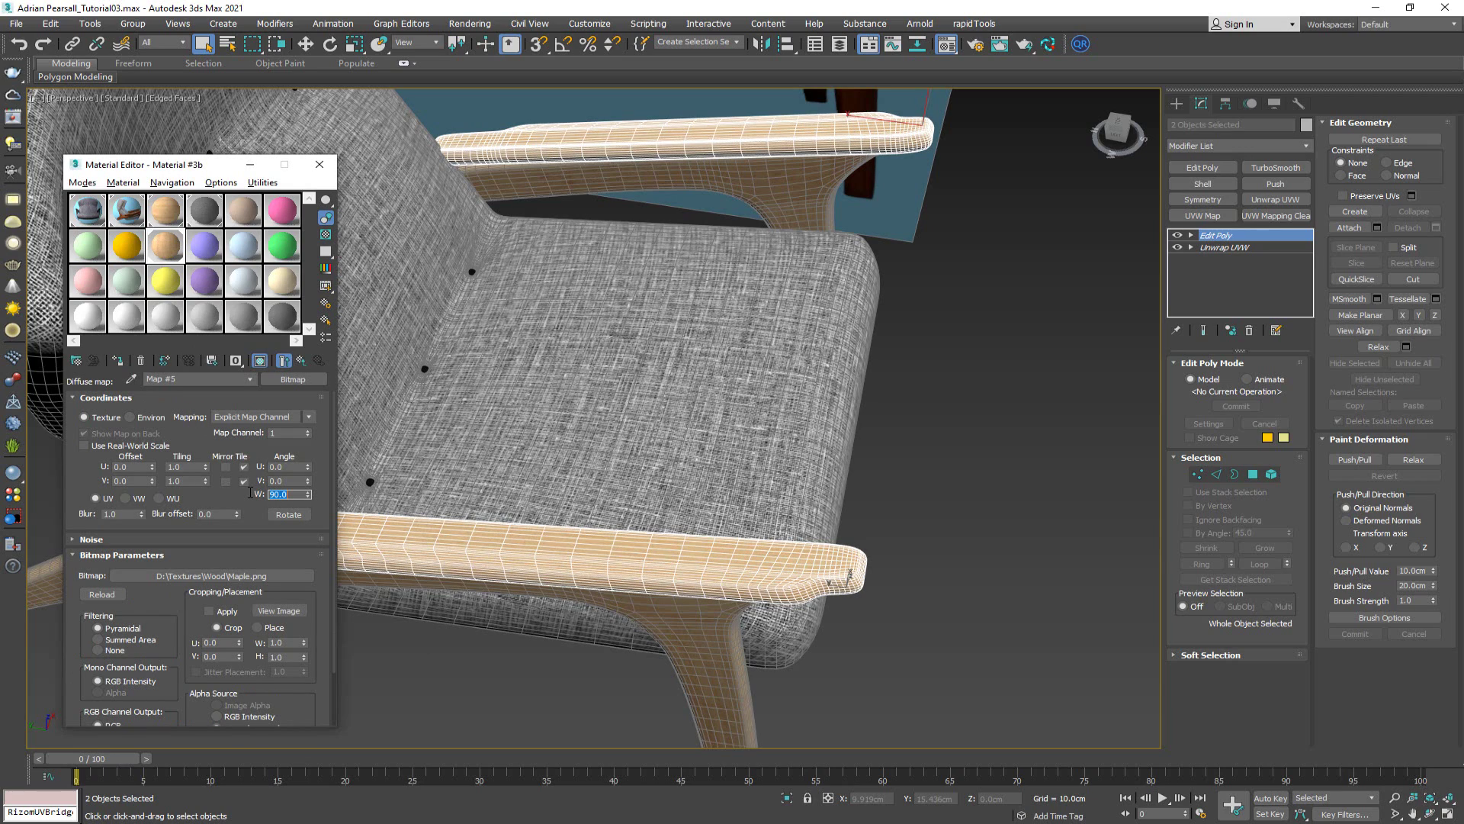
click(1026, 511)
key(F4)
Check the grain direction along the armrests against the side frame and front leg
middle_drag(657, 461, 676, 357)
scroll(595, 342, up, 4)
scroll(570, 326, down, 4)
middle_drag(605, 308, 579, 437)
scroll(688, 395, down, 4)
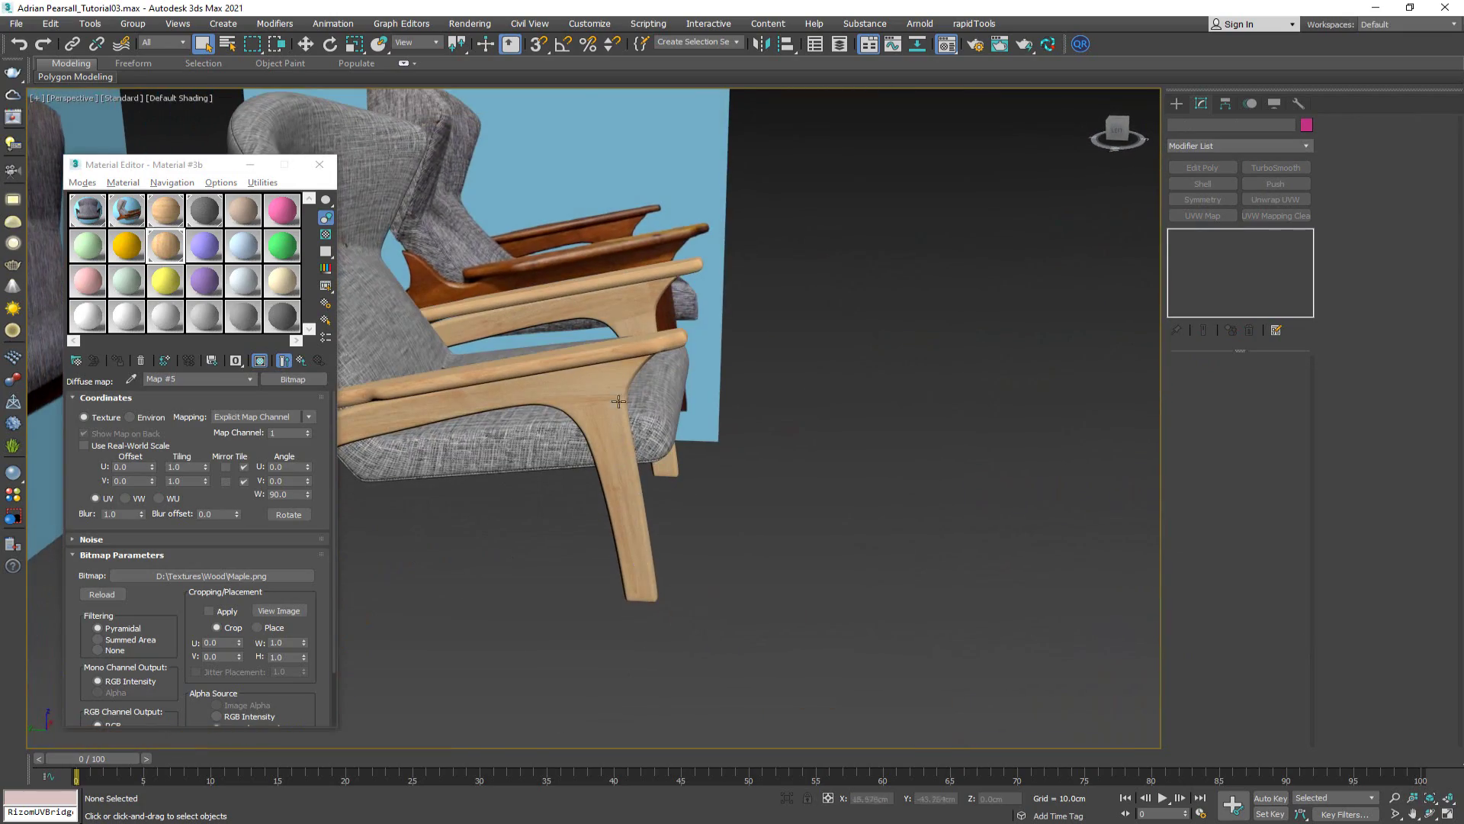
Close the Material Editor and view the whole textured armchair beside its reference images
click(320, 164)
alt+middle_drag(587, 415, 572, 419)
middle_drag(476, 333, 630, 424)
scroll(657, 425, down, 4)
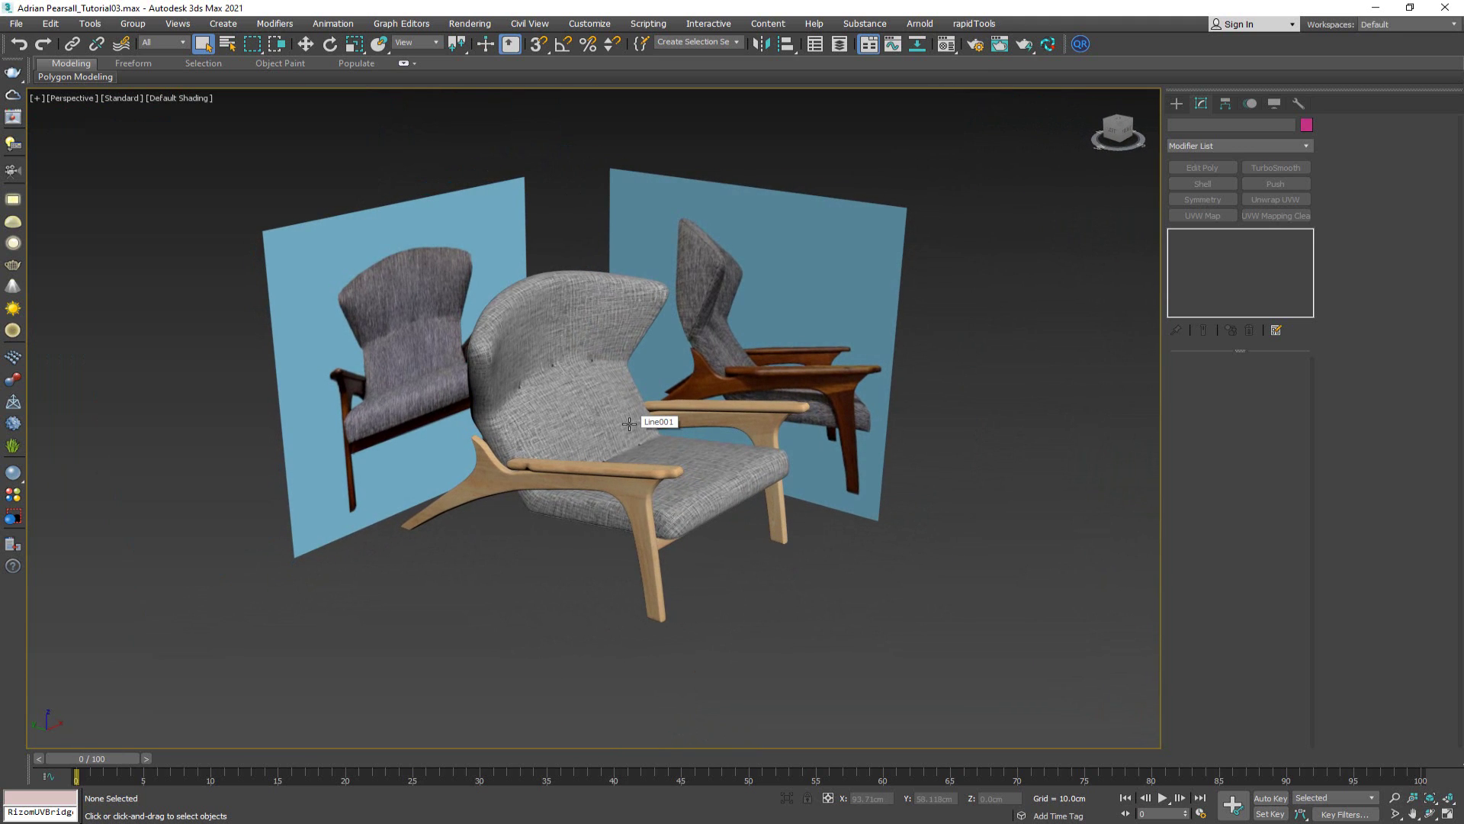